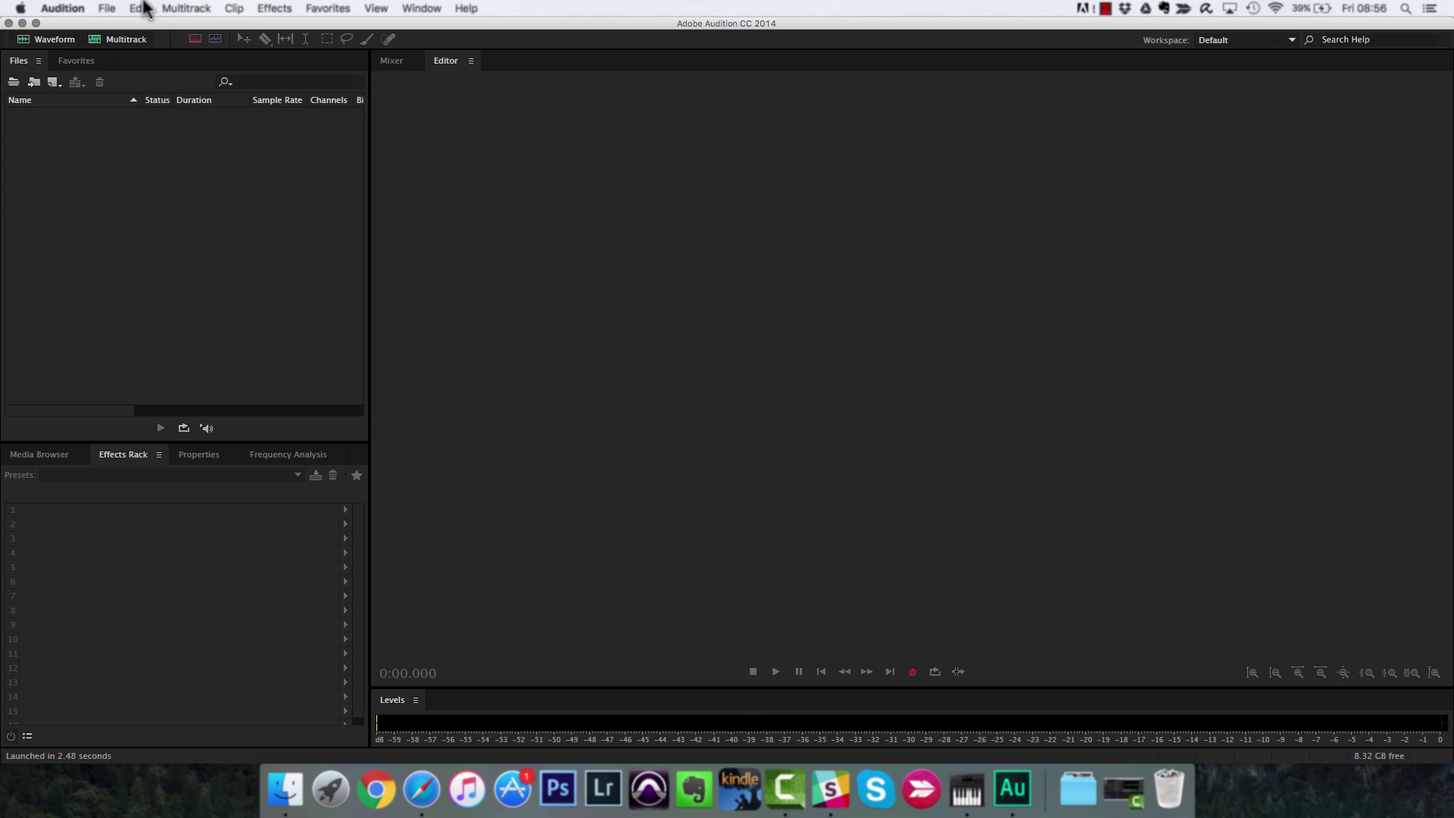
Import BookReadingExtract.wav from the Desktop folder
click(106, 9)
mouse_move(177, 278)
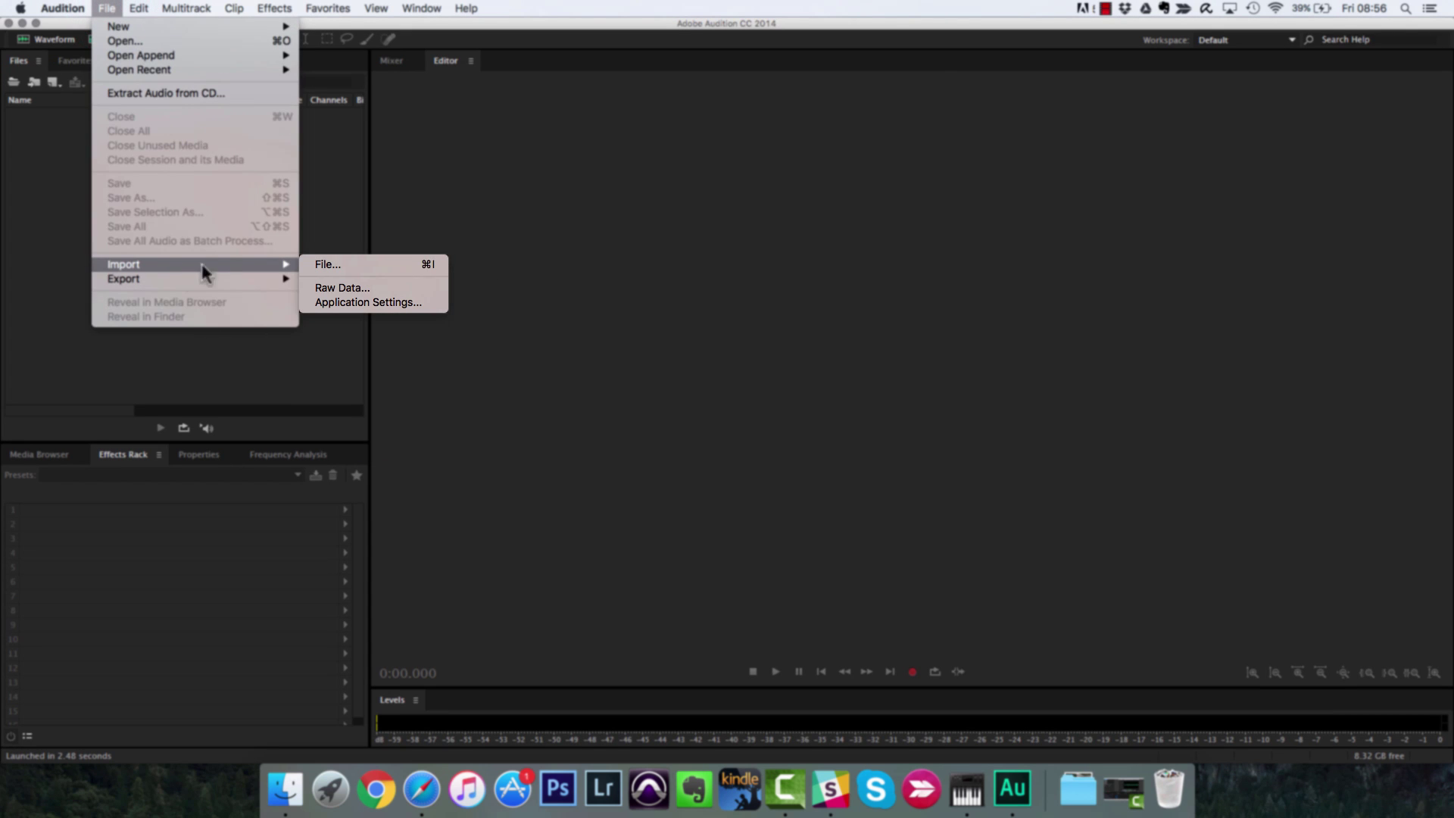
click(334, 258)
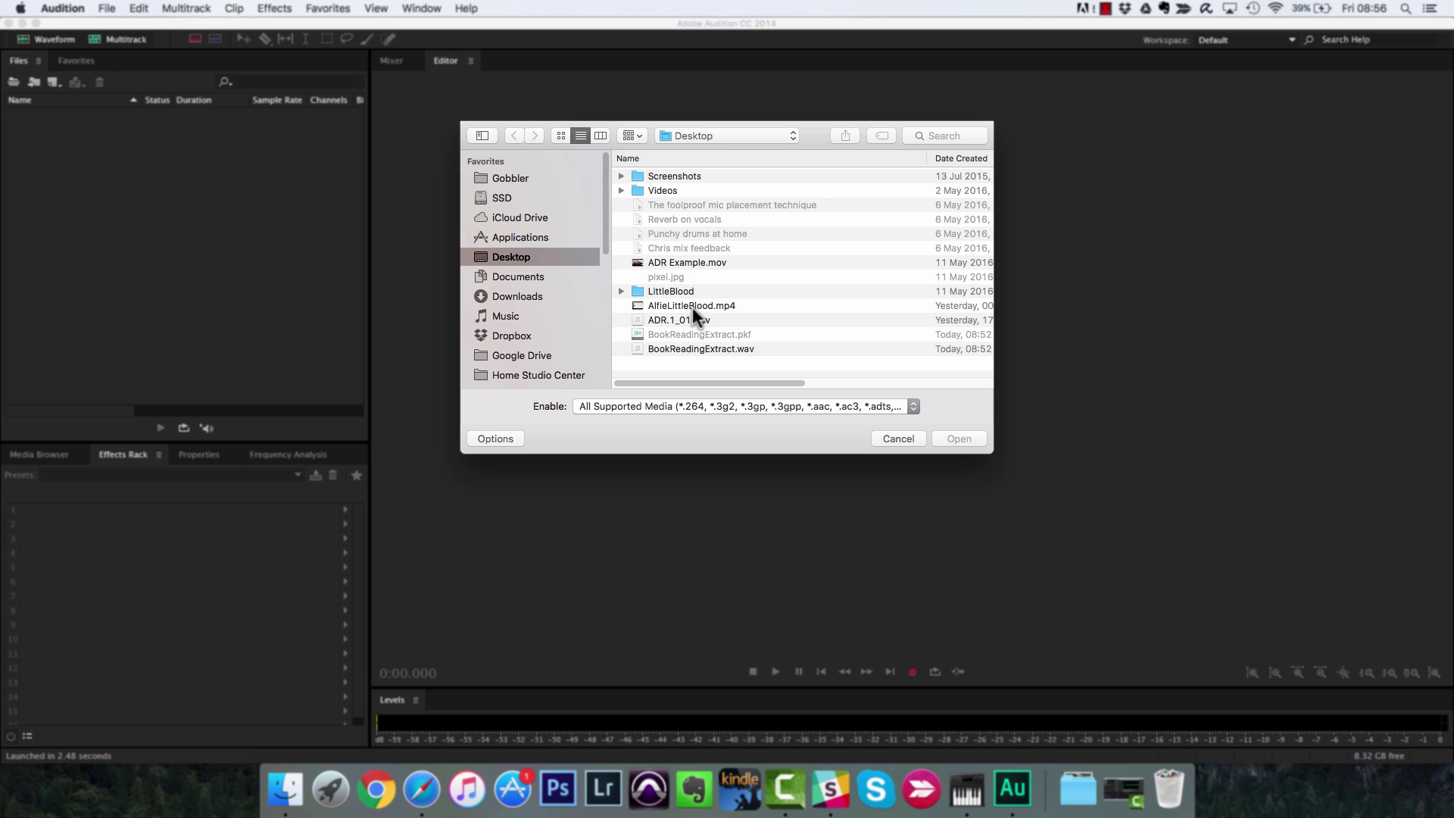
click(695, 347)
click(959, 437)
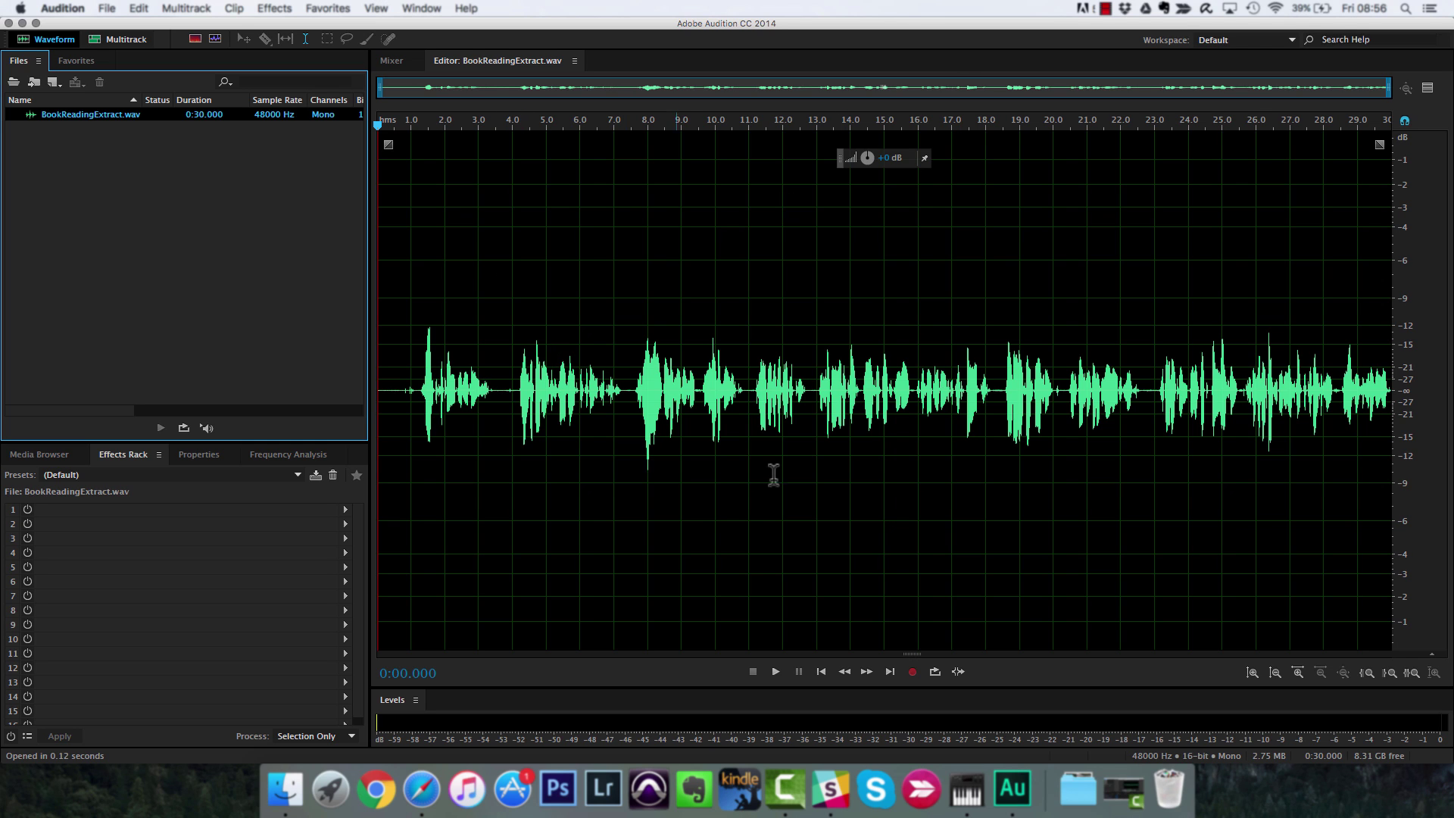
Listen to the recording from about the 1-second mark to about 11 seconds
click(817, 344)
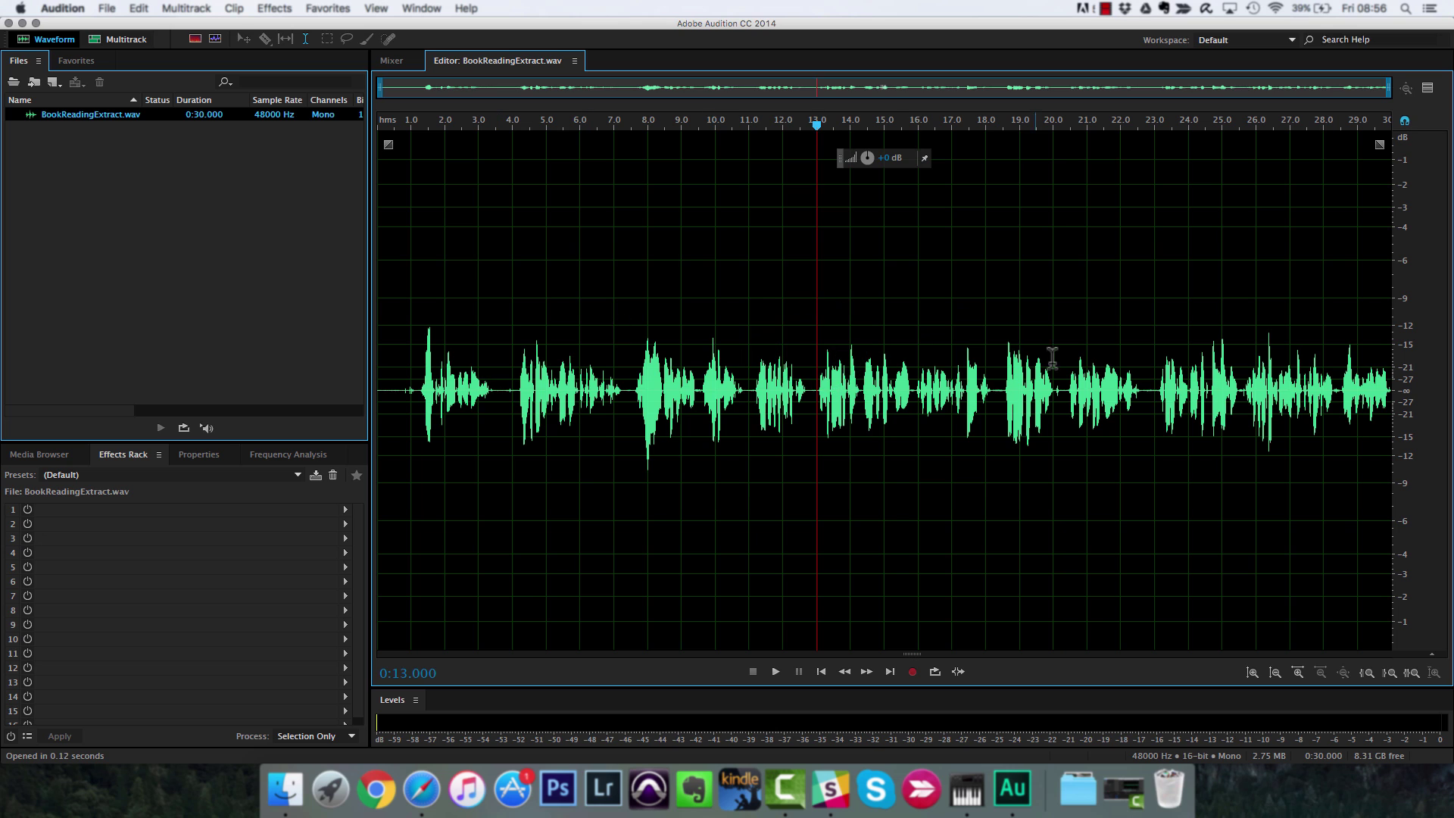
click(419, 278)
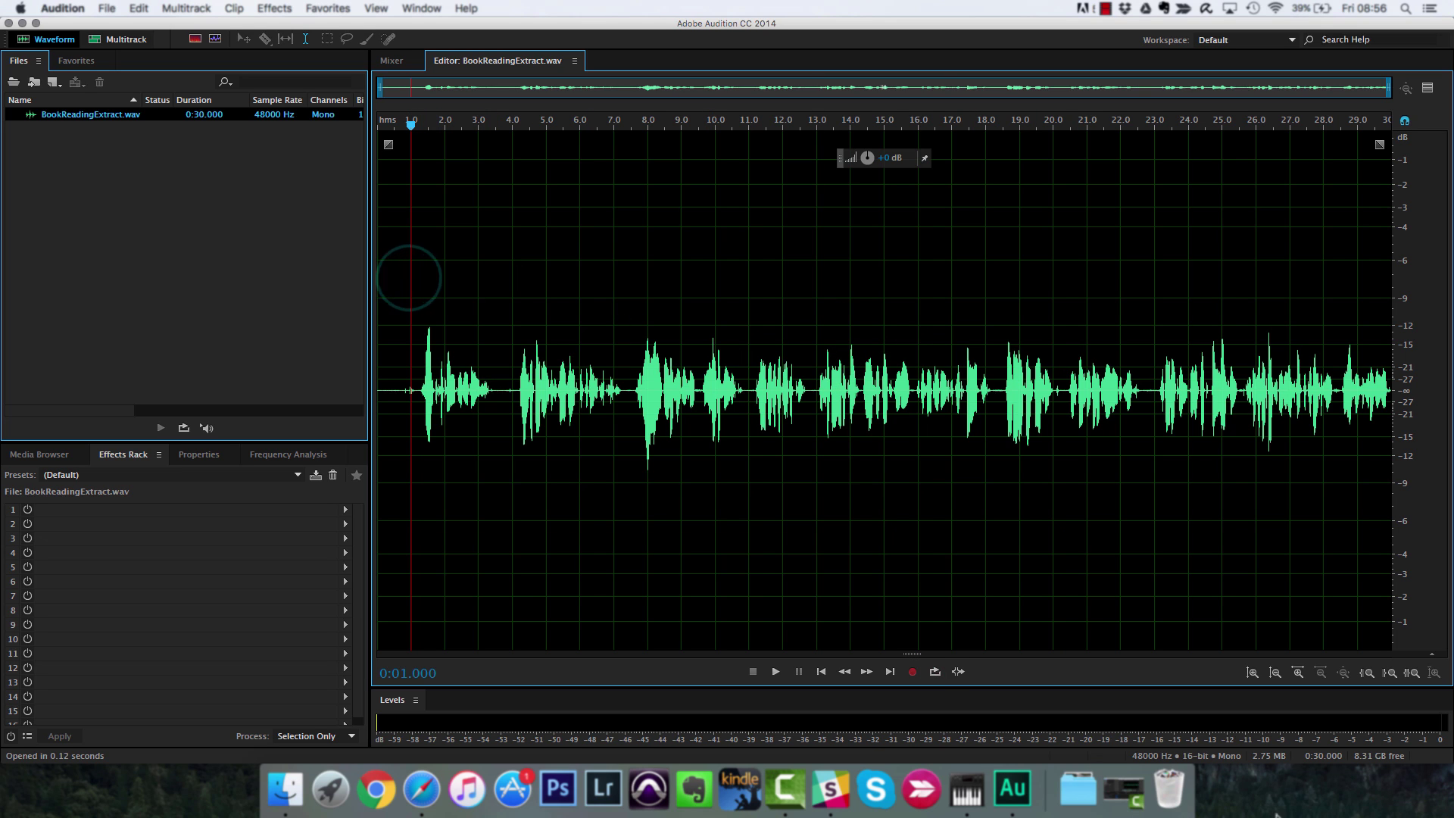
key(space)
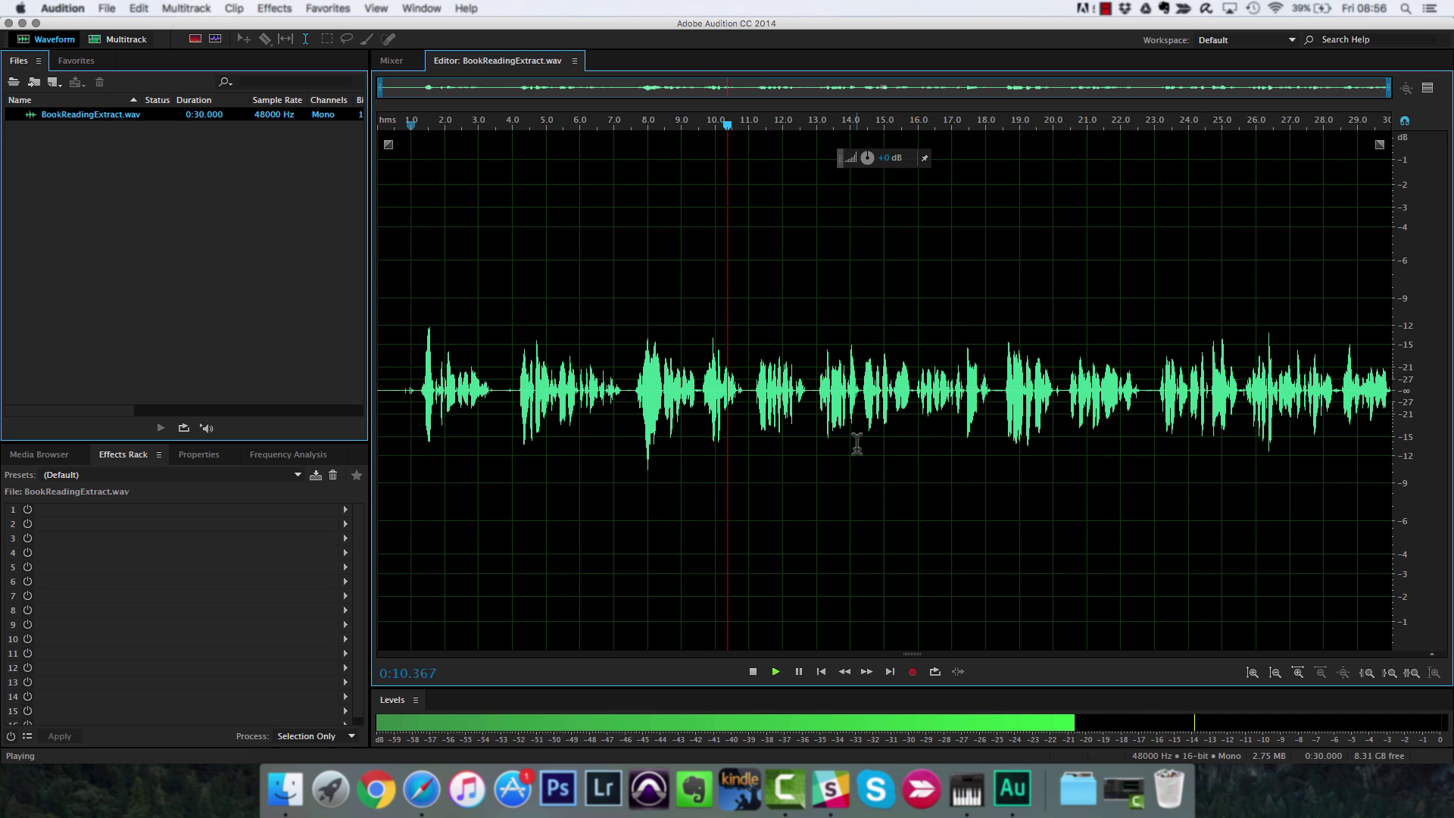
key(space)
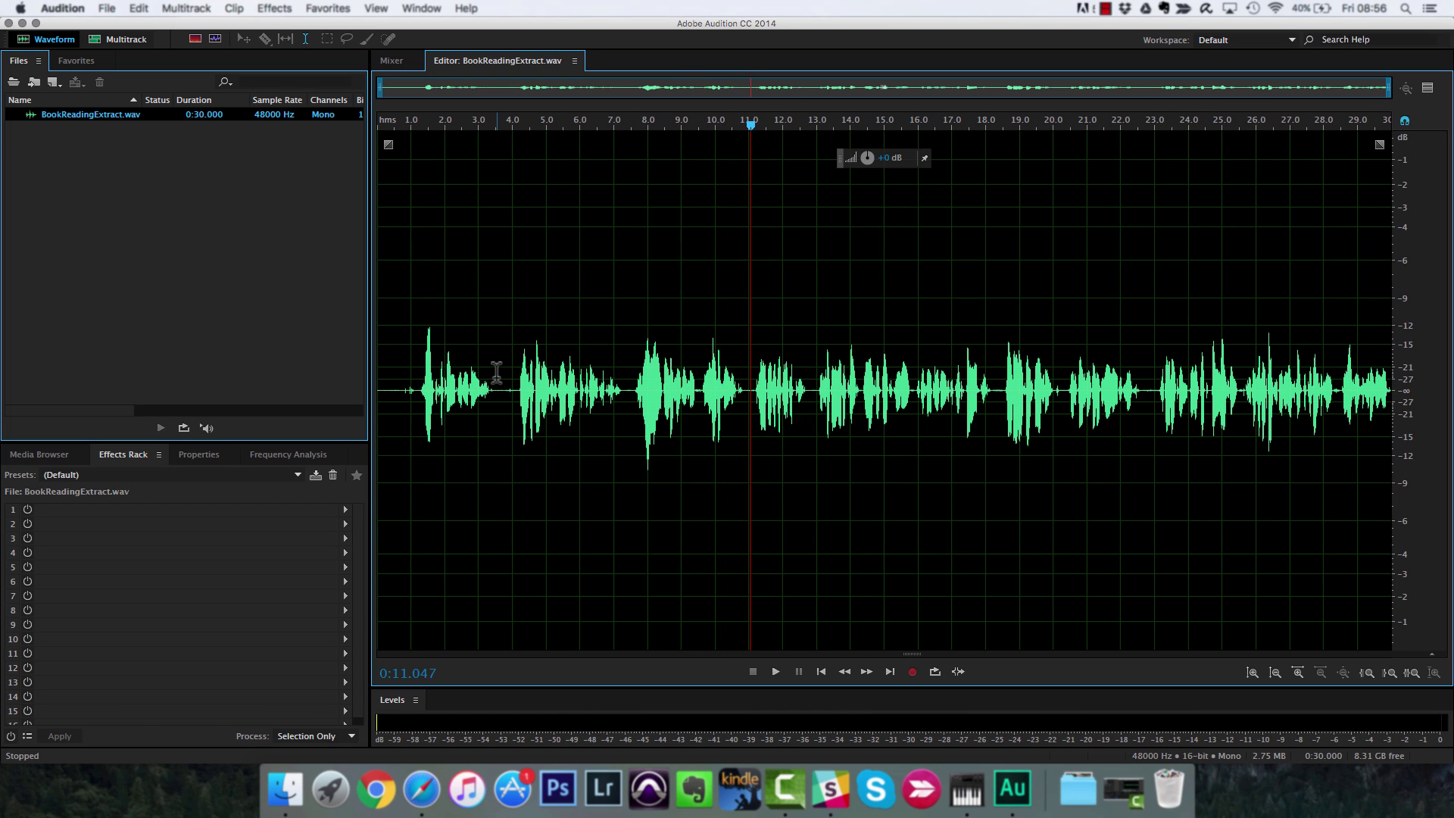
click(494, 126)
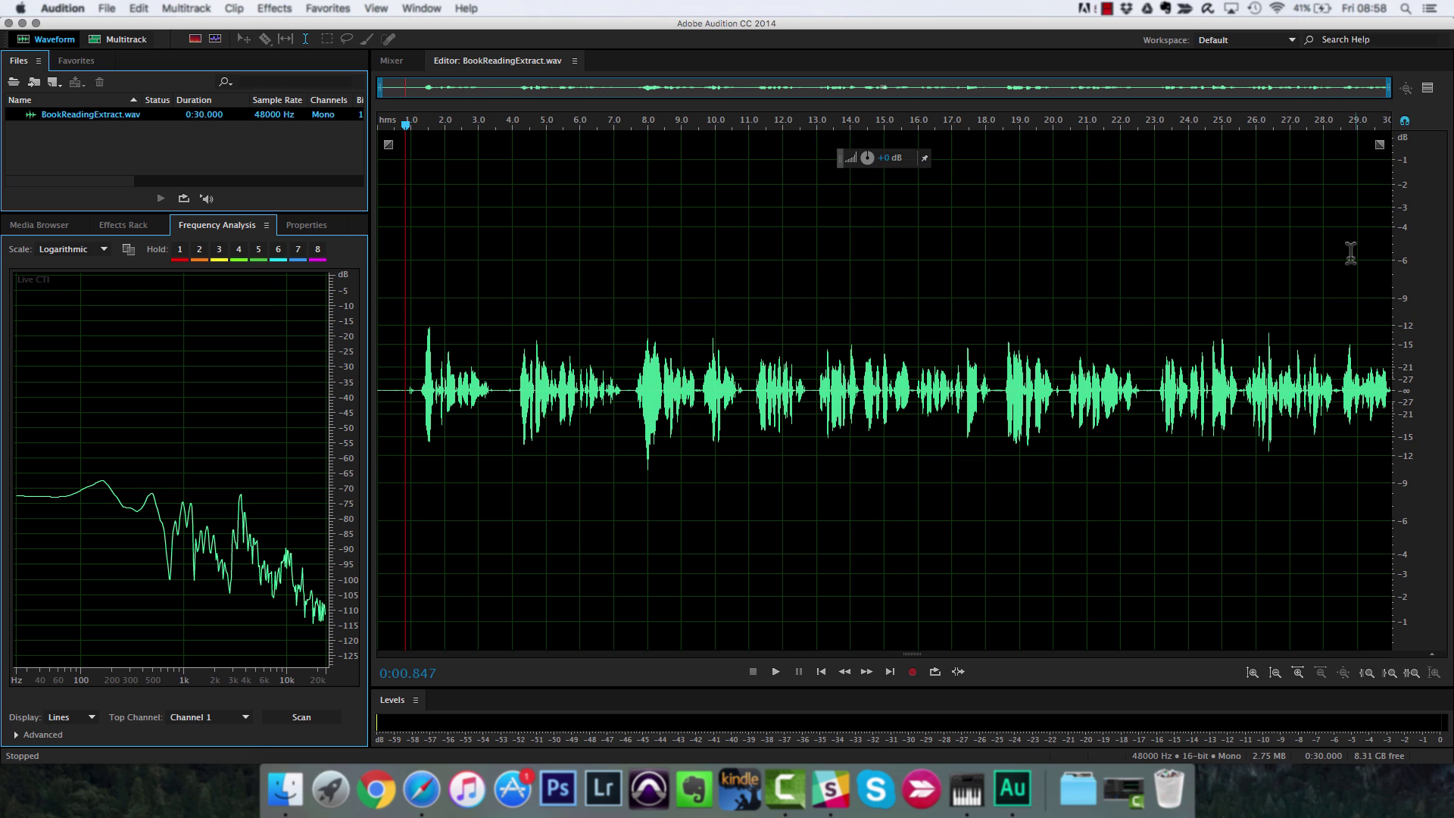
Listen to the last passages and delete the audio from 23 seconds to the end of the recording
click(1333, 127)
key(space)
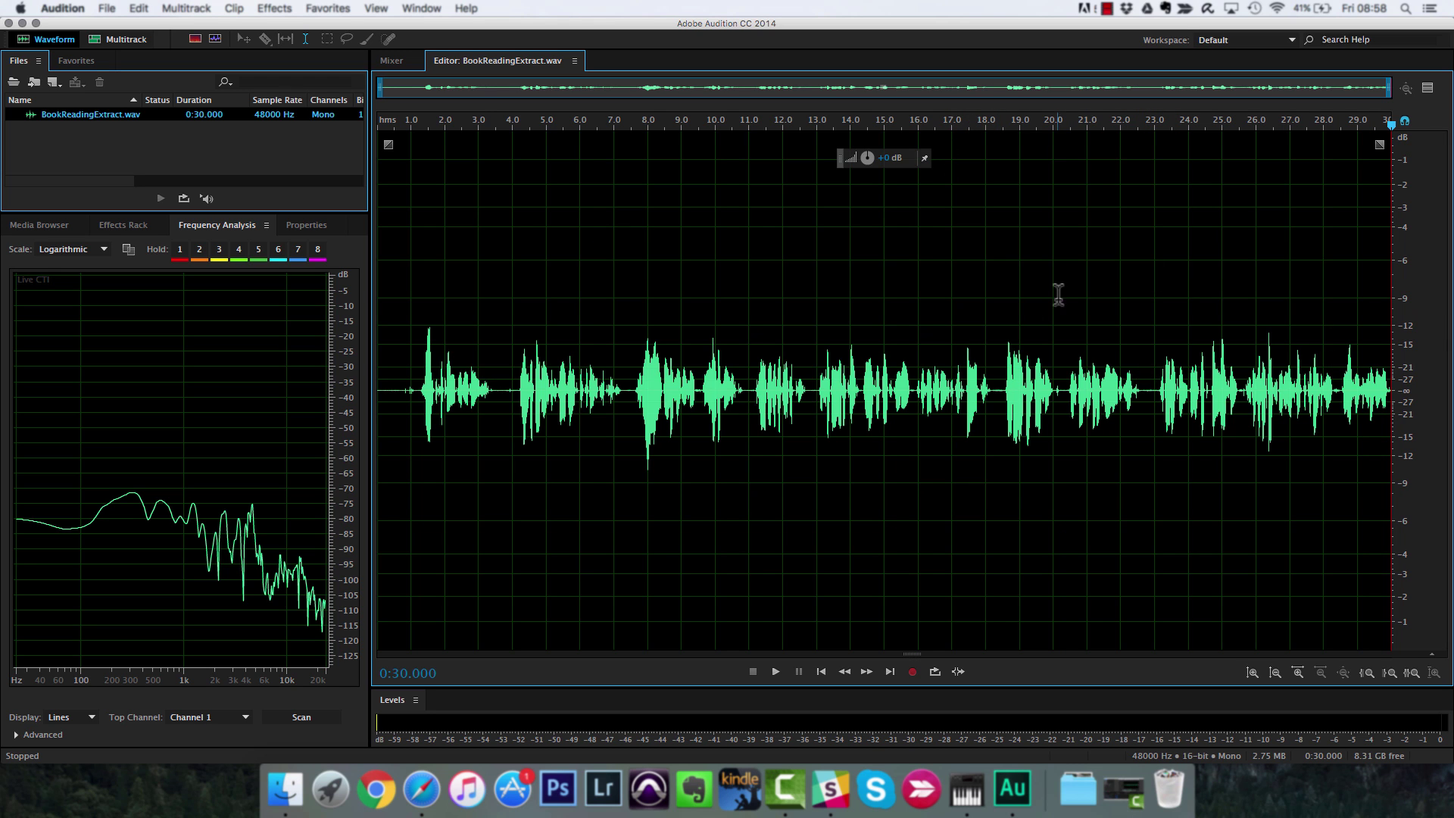
click(996, 123)
key(space)
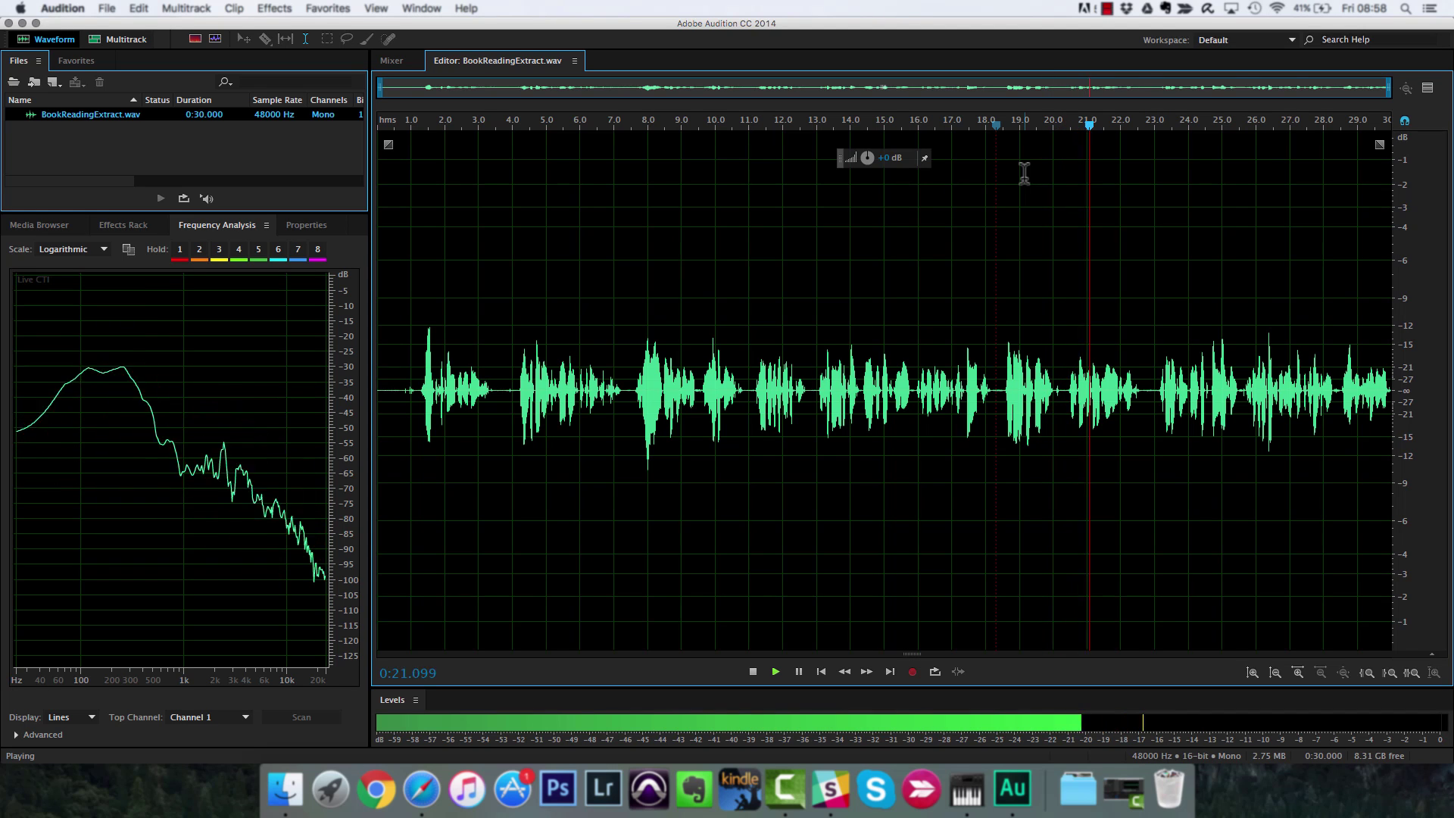
key(space)
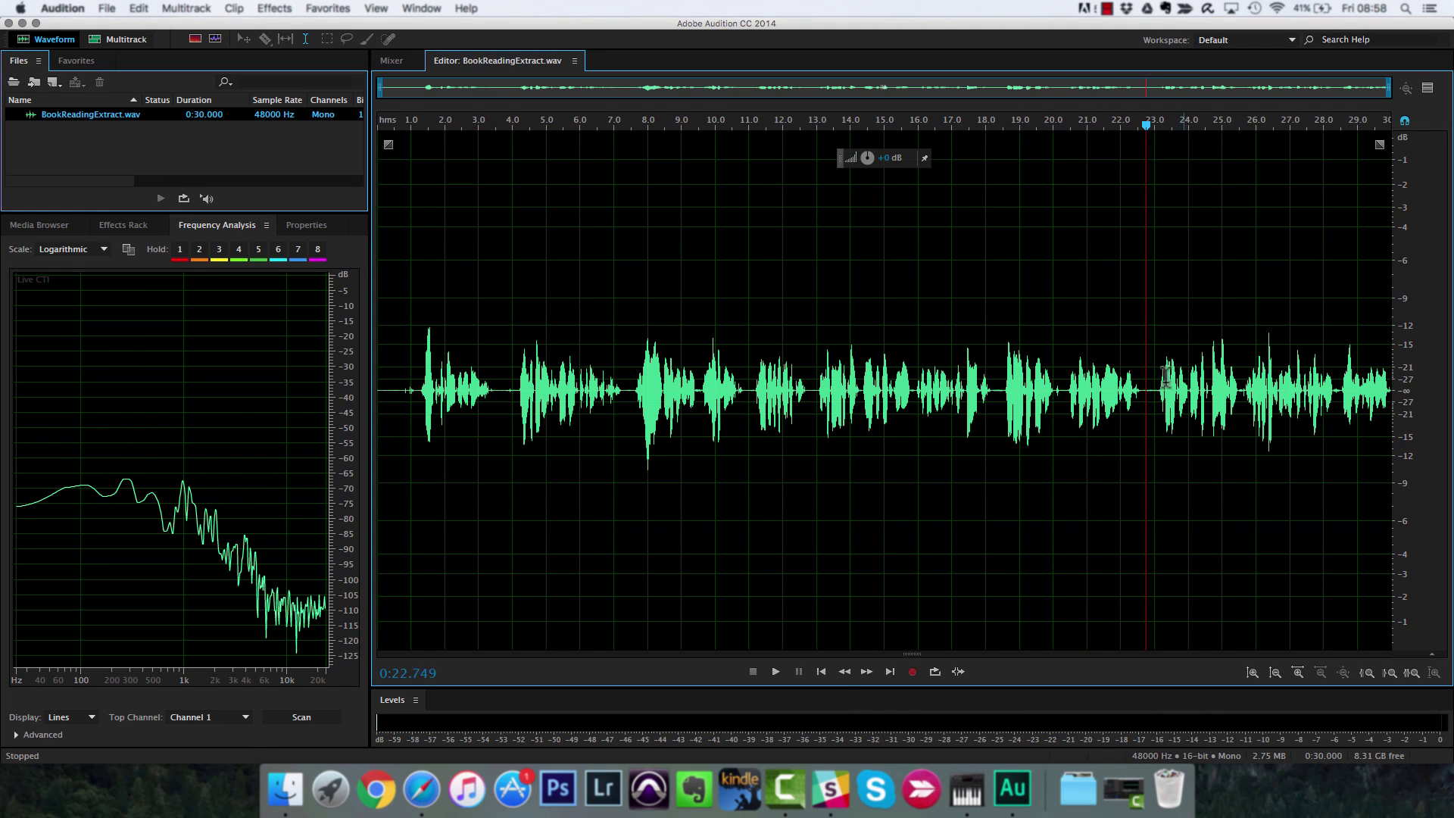
drag(1152, 368, 1448, 371)
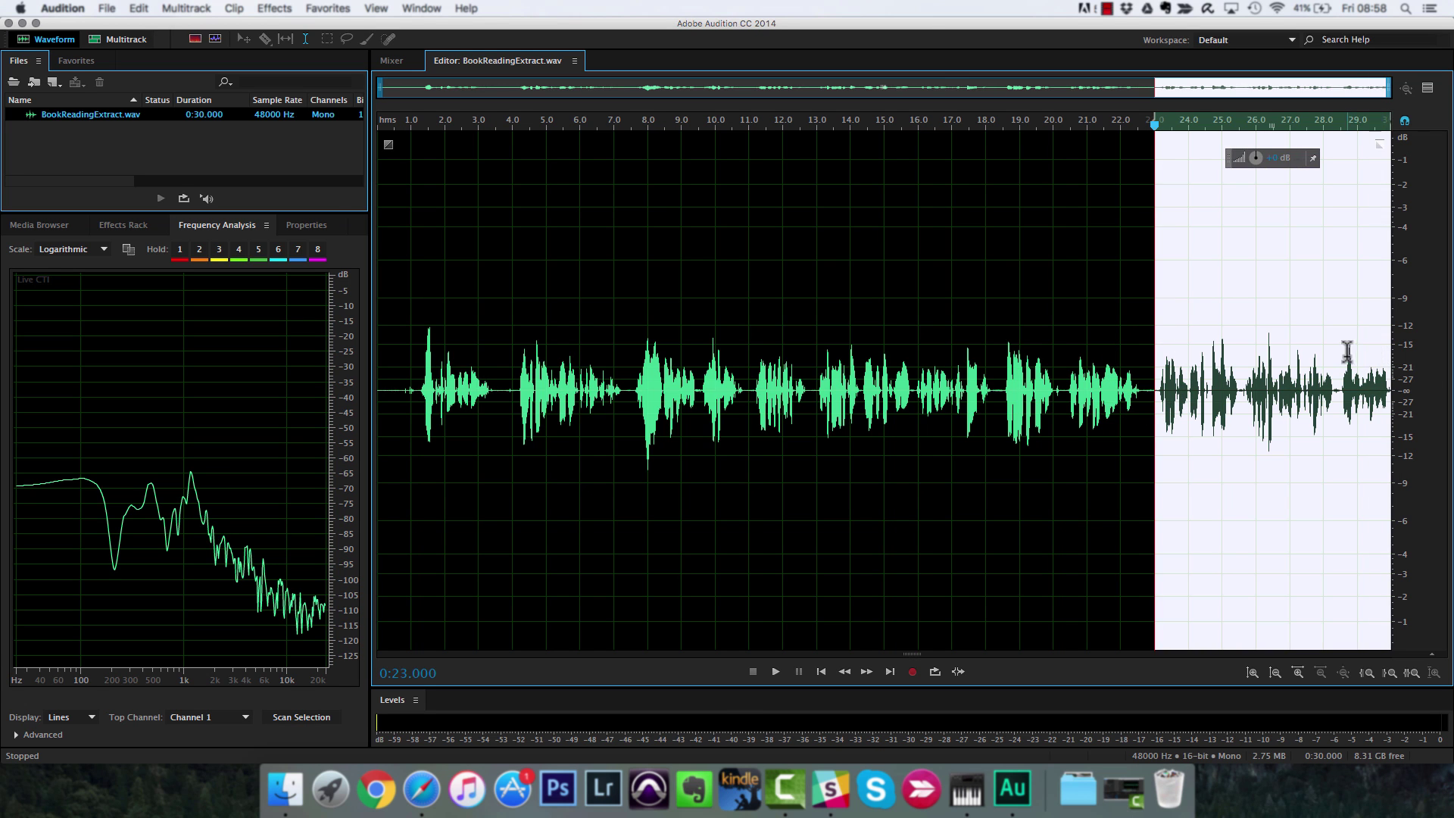
key(Delete)
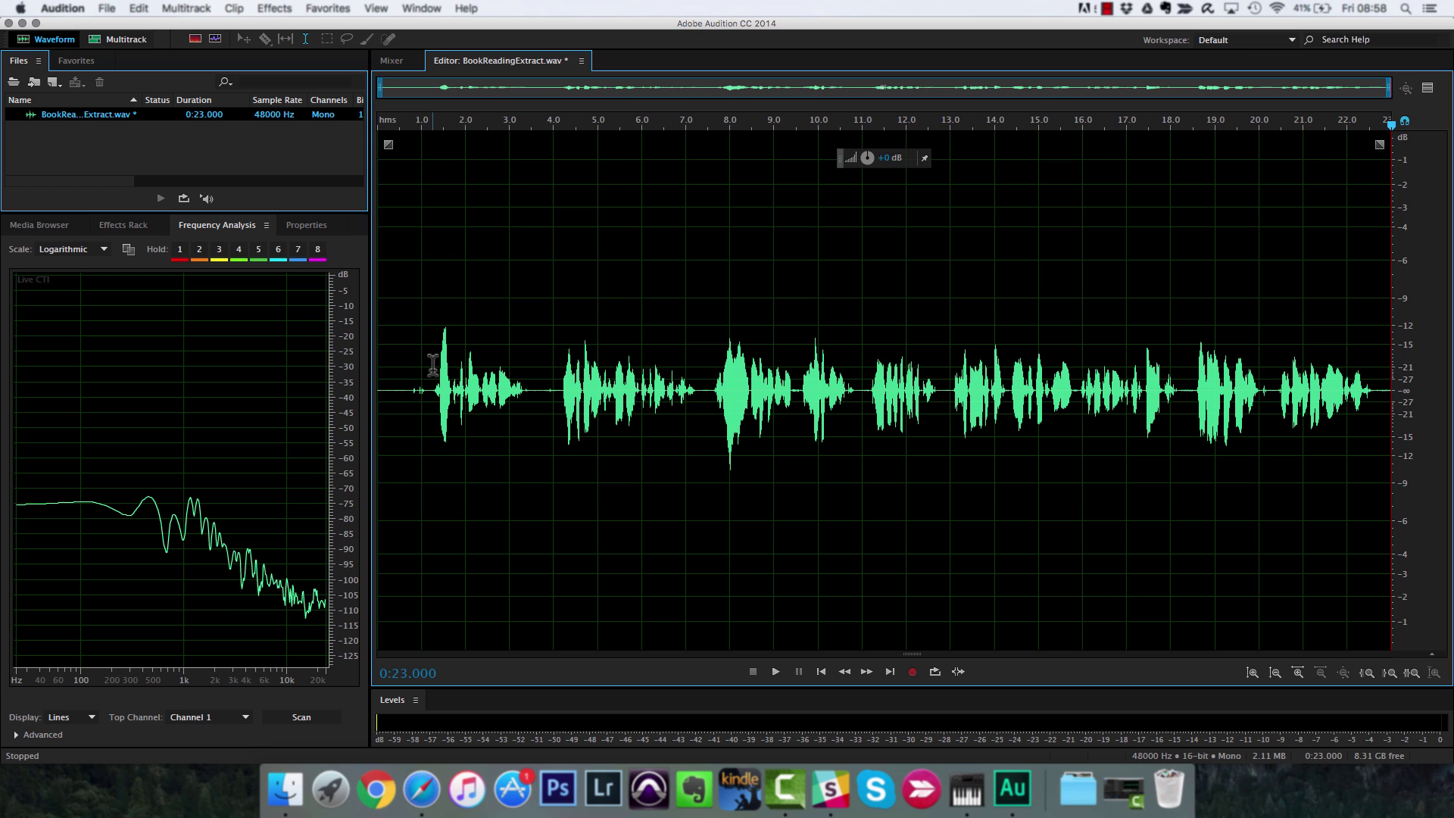
Delete the lead-in before the first word, add a short fade-out at the recording's end and listen to the ending
drag(433, 364, 383, 346)
key(Delete)
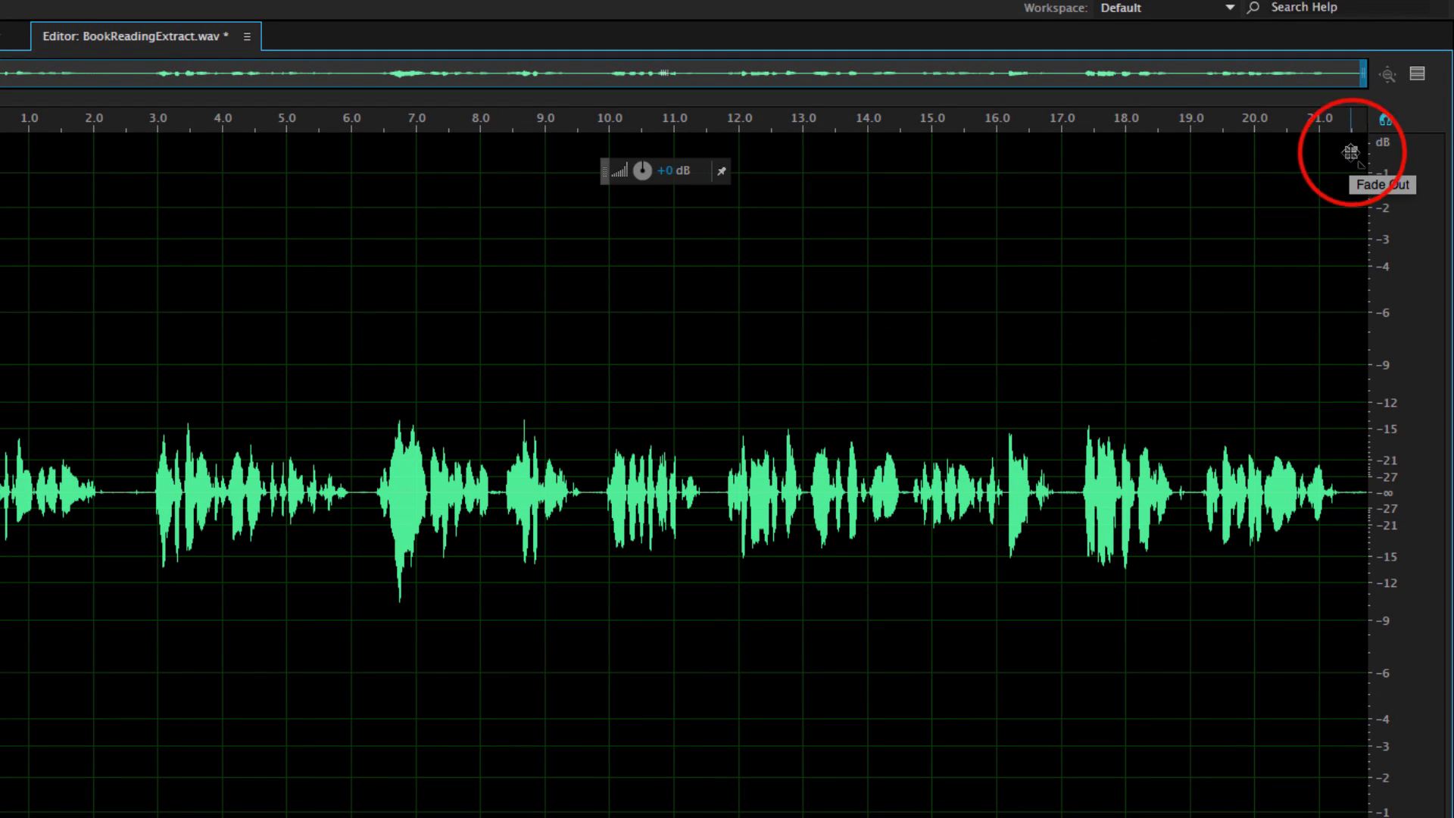
drag(1348, 153, 1296, 152)
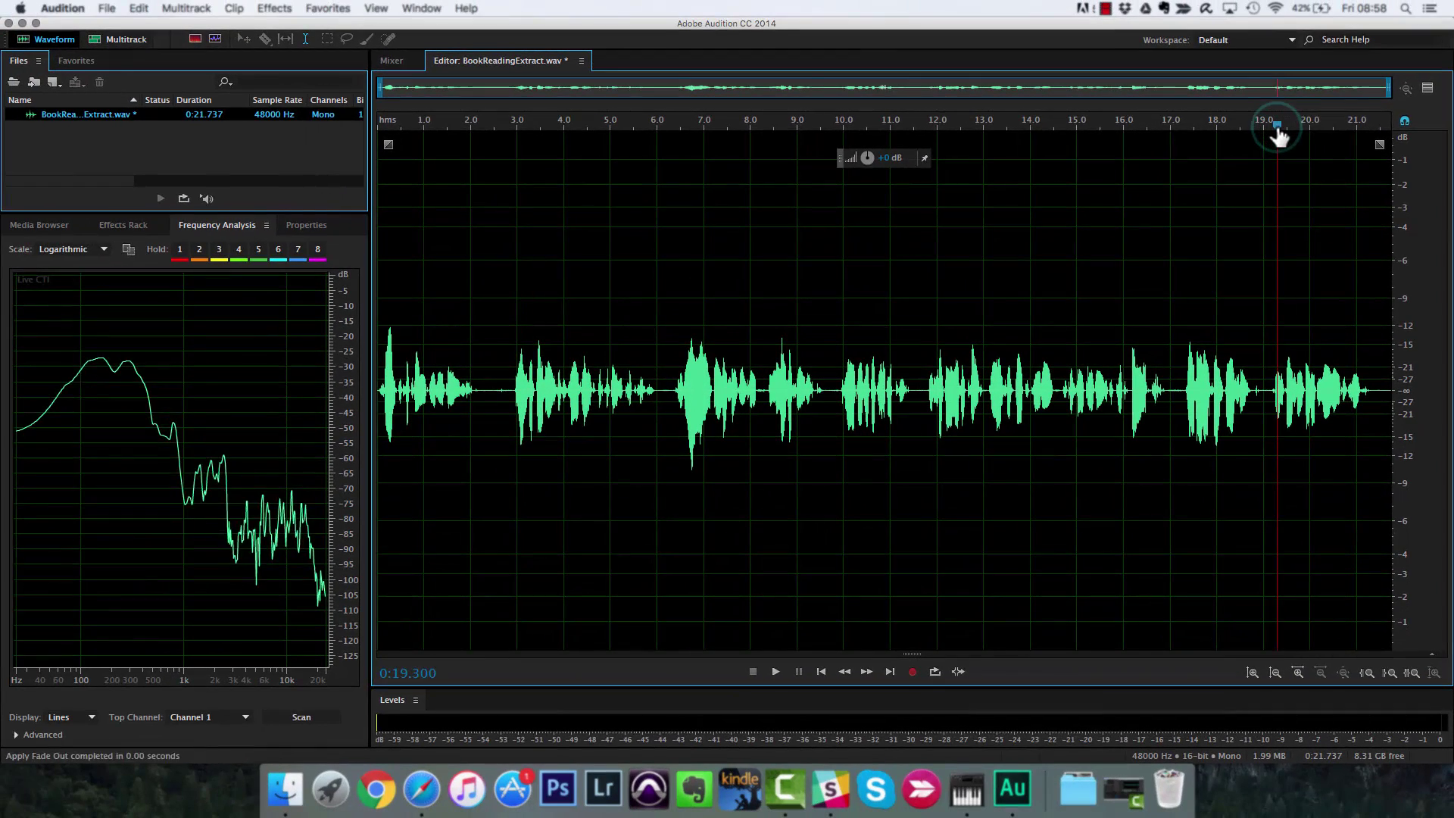
key(space)
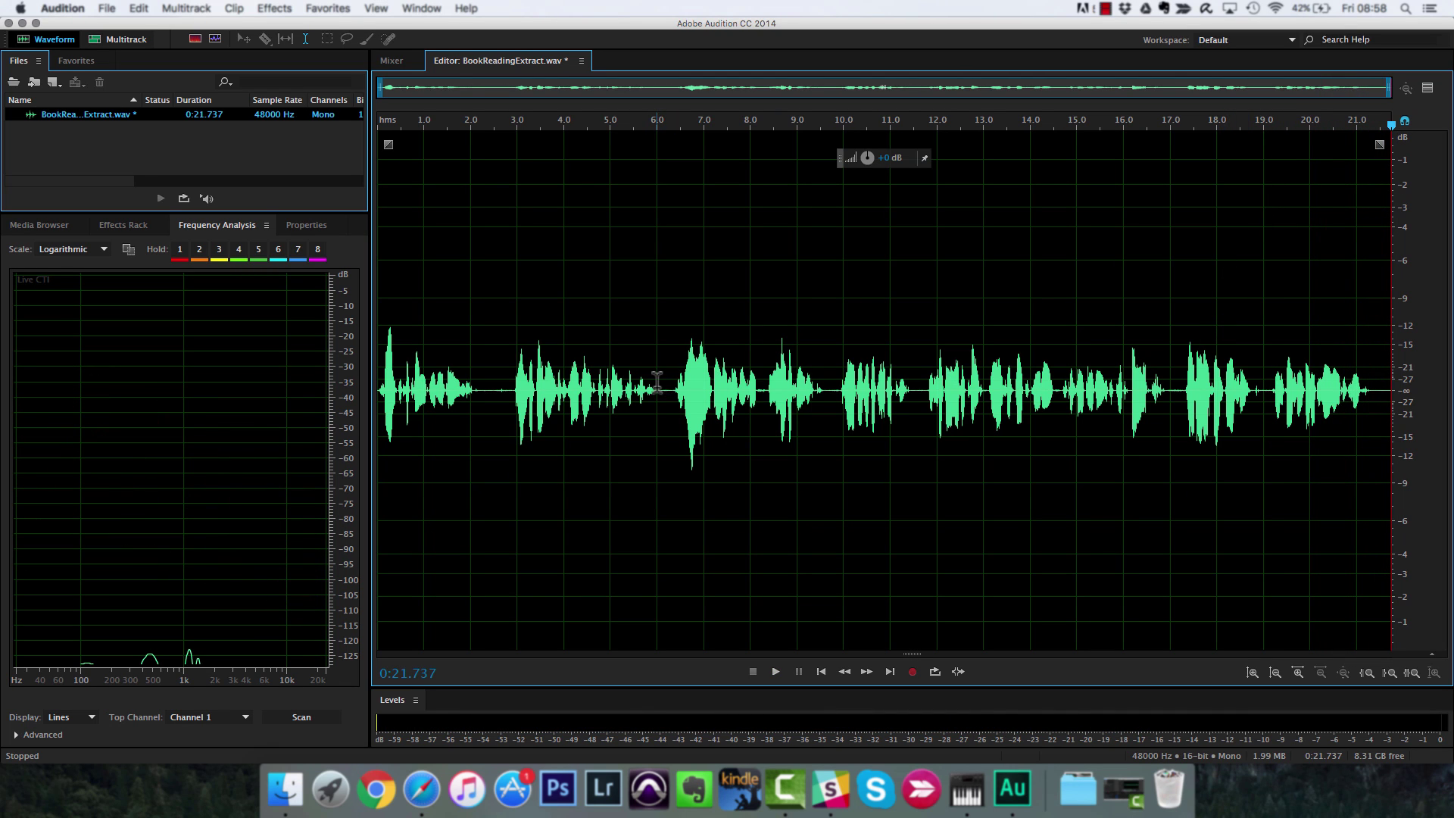
Silence the pause from 6.0 to about 6.4 seconds and listen to the passage around it
drag(655, 375, 673, 374)
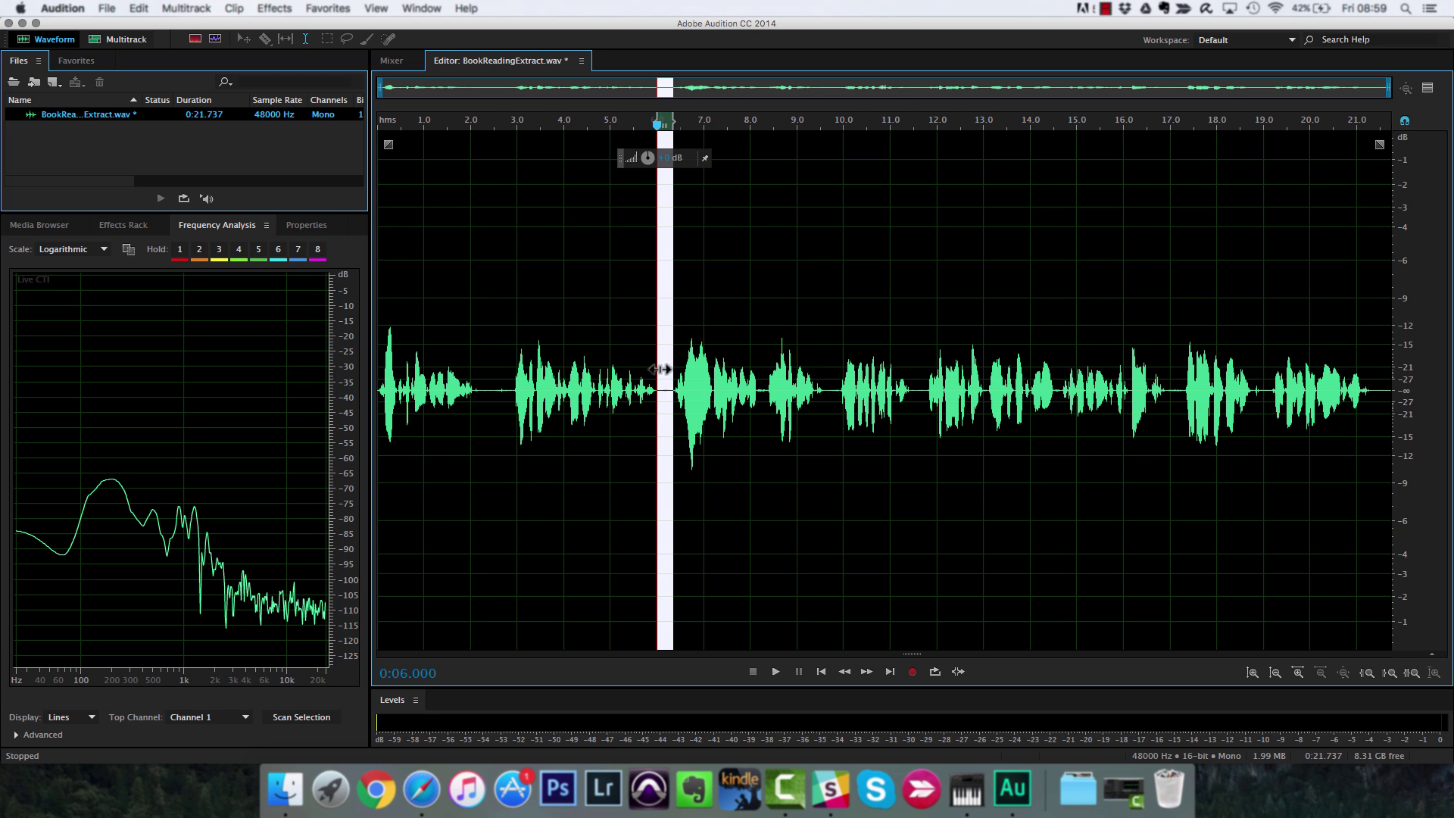
right_click(665, 398)
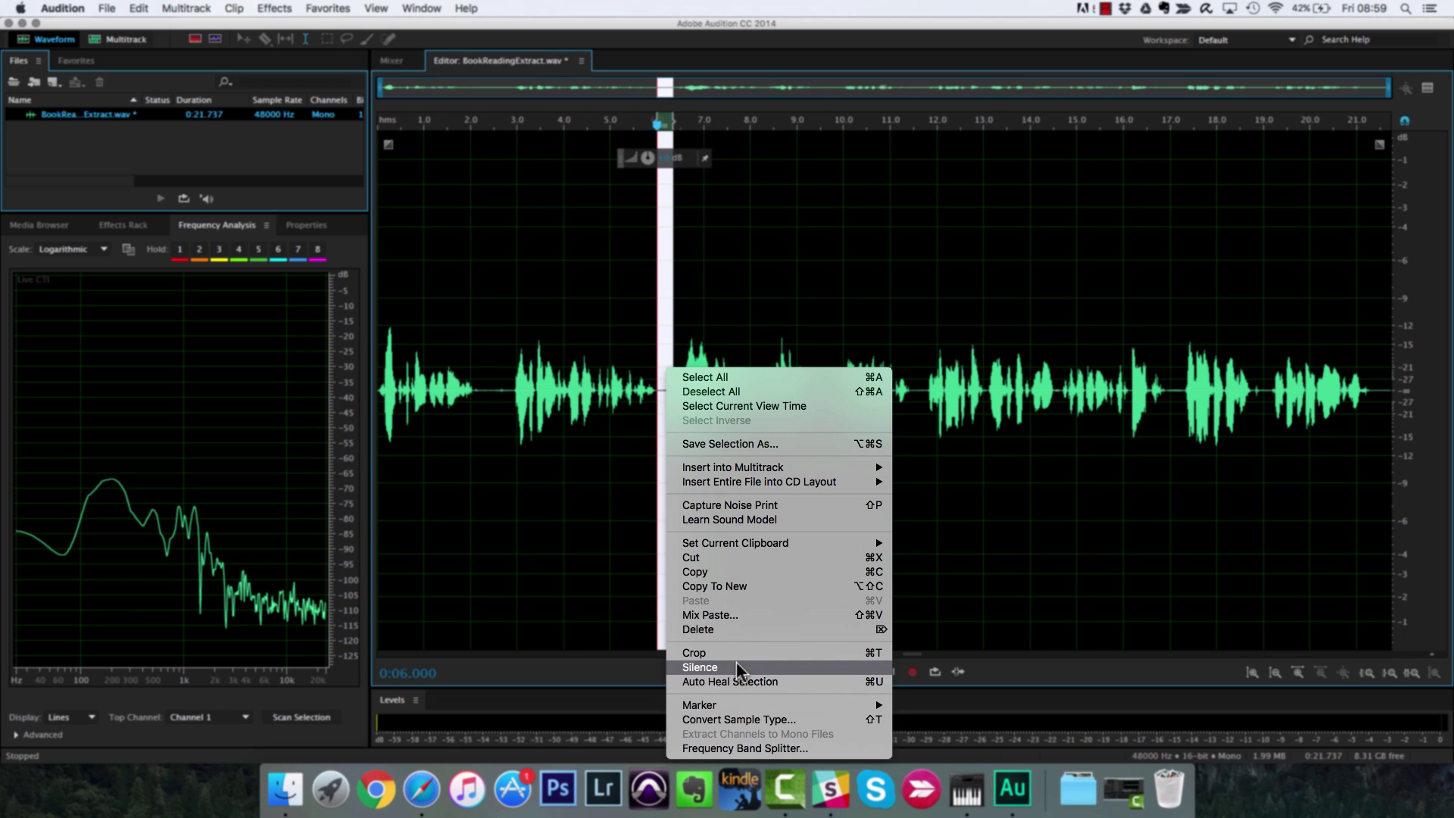
click(736, 661)
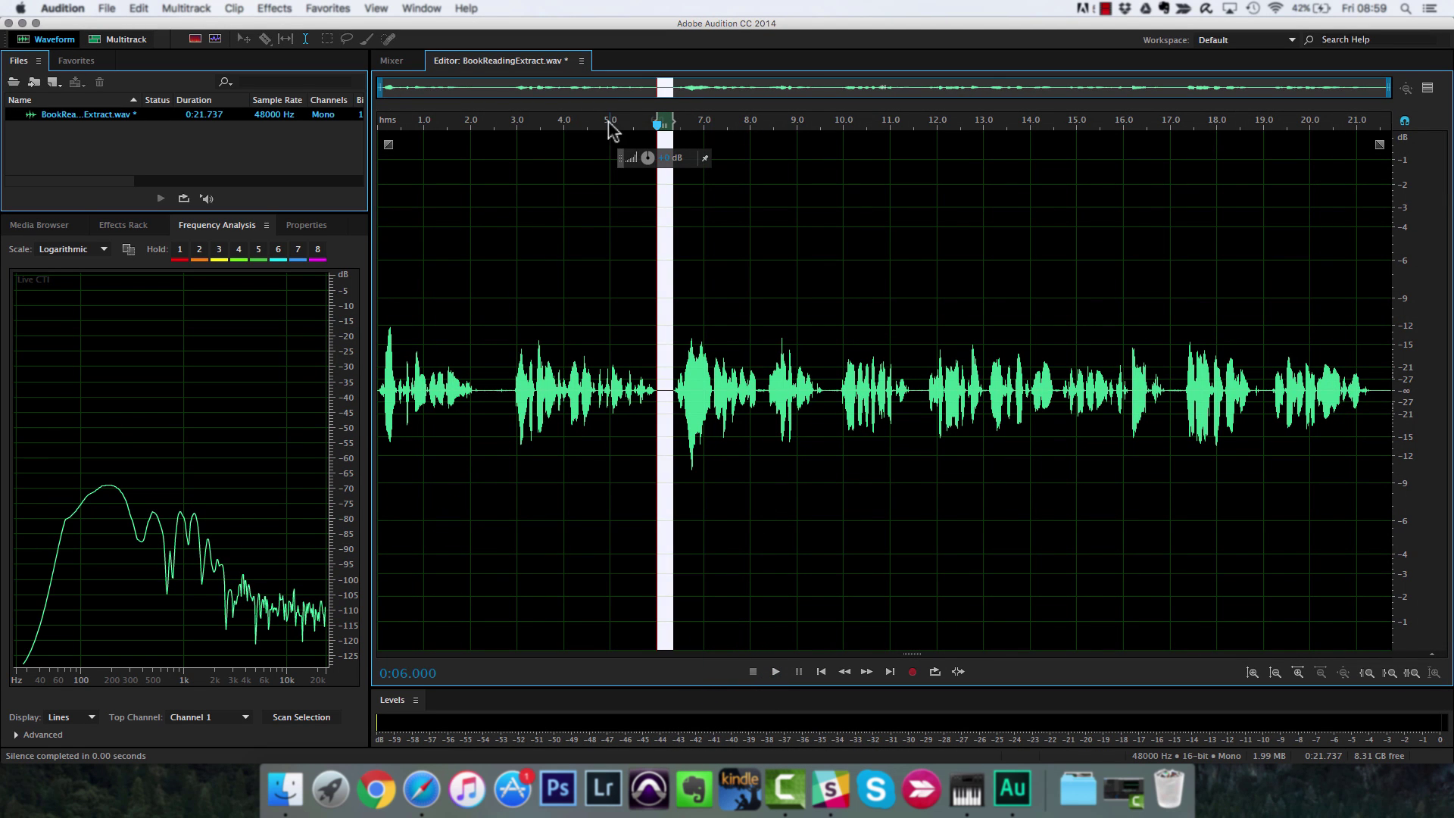
click(609, 123)
click(579, 184)
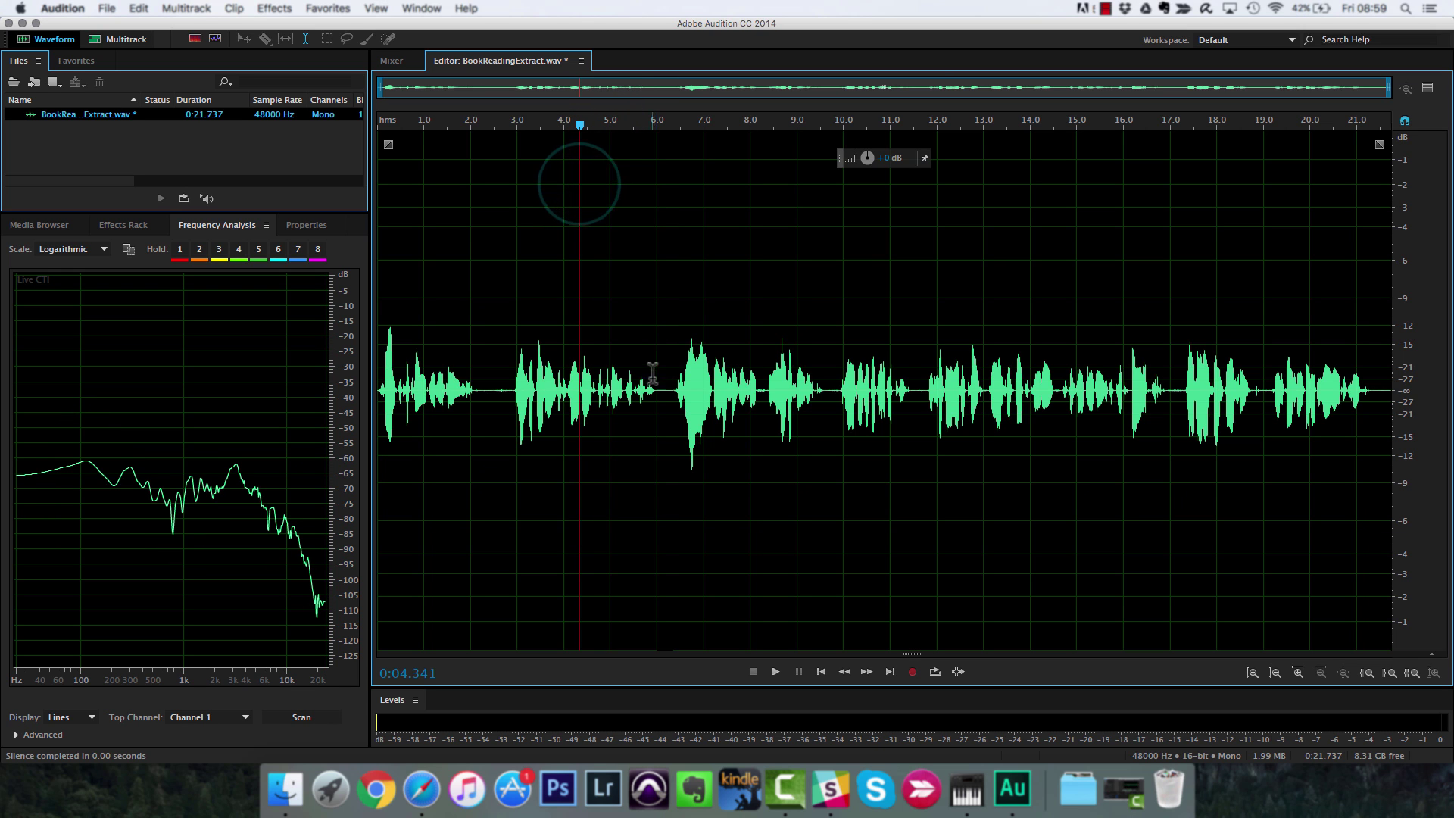
key(space)
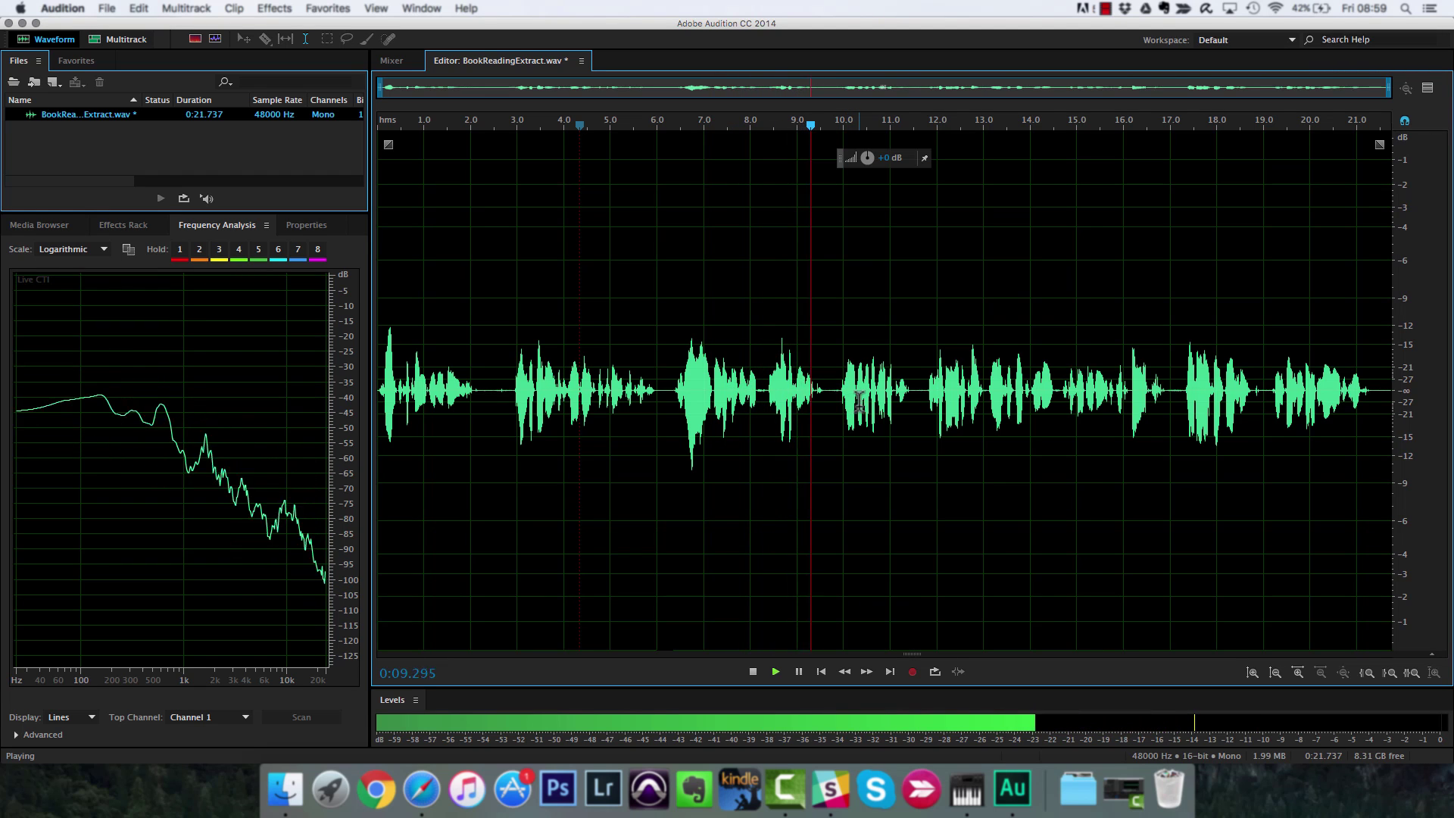
key(space)
Silence the pause between about 9.6 and 10 seconds
click(825, 382)
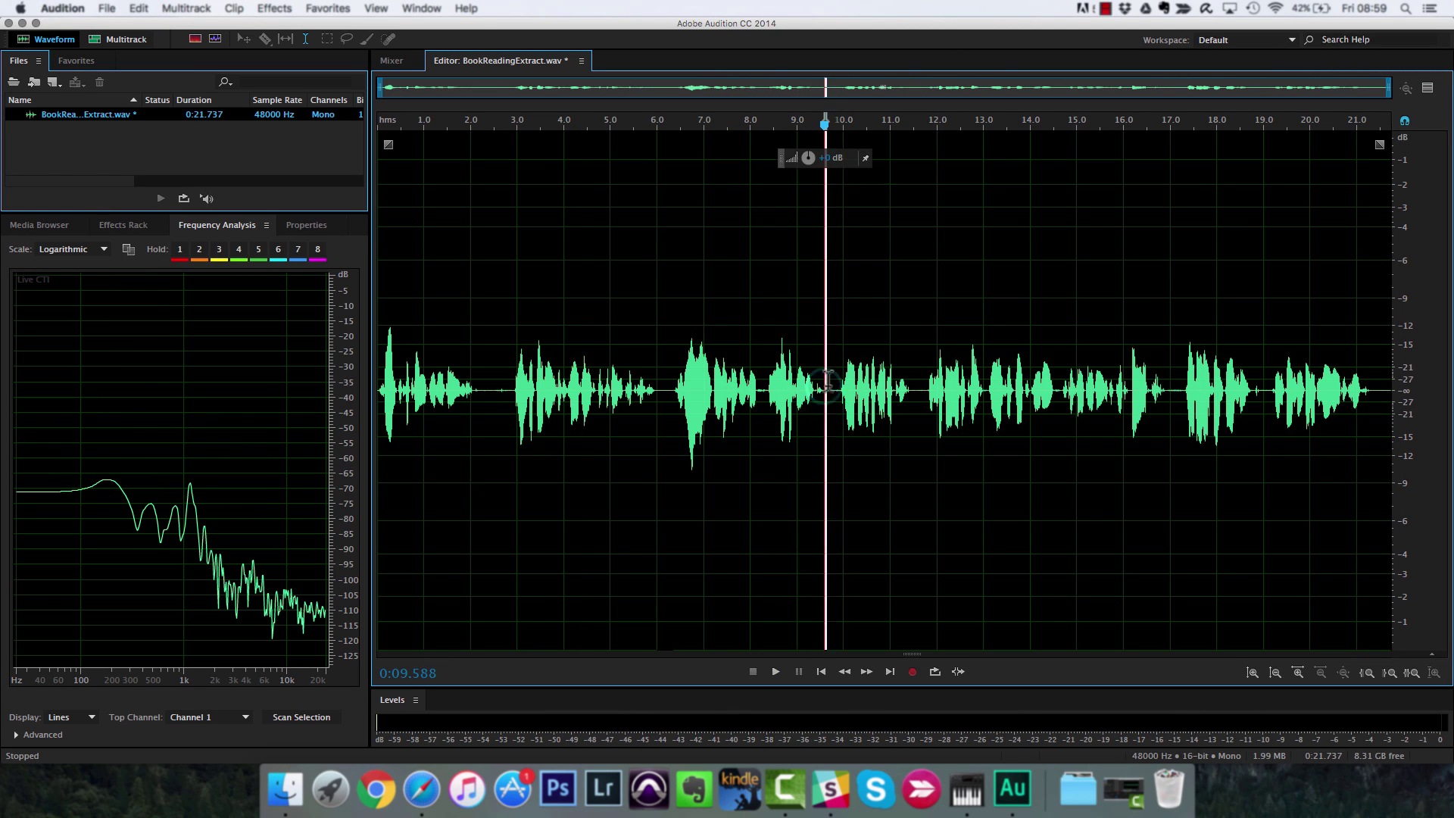
drag(826, 383, 842, 384)
right_click(836, 421)
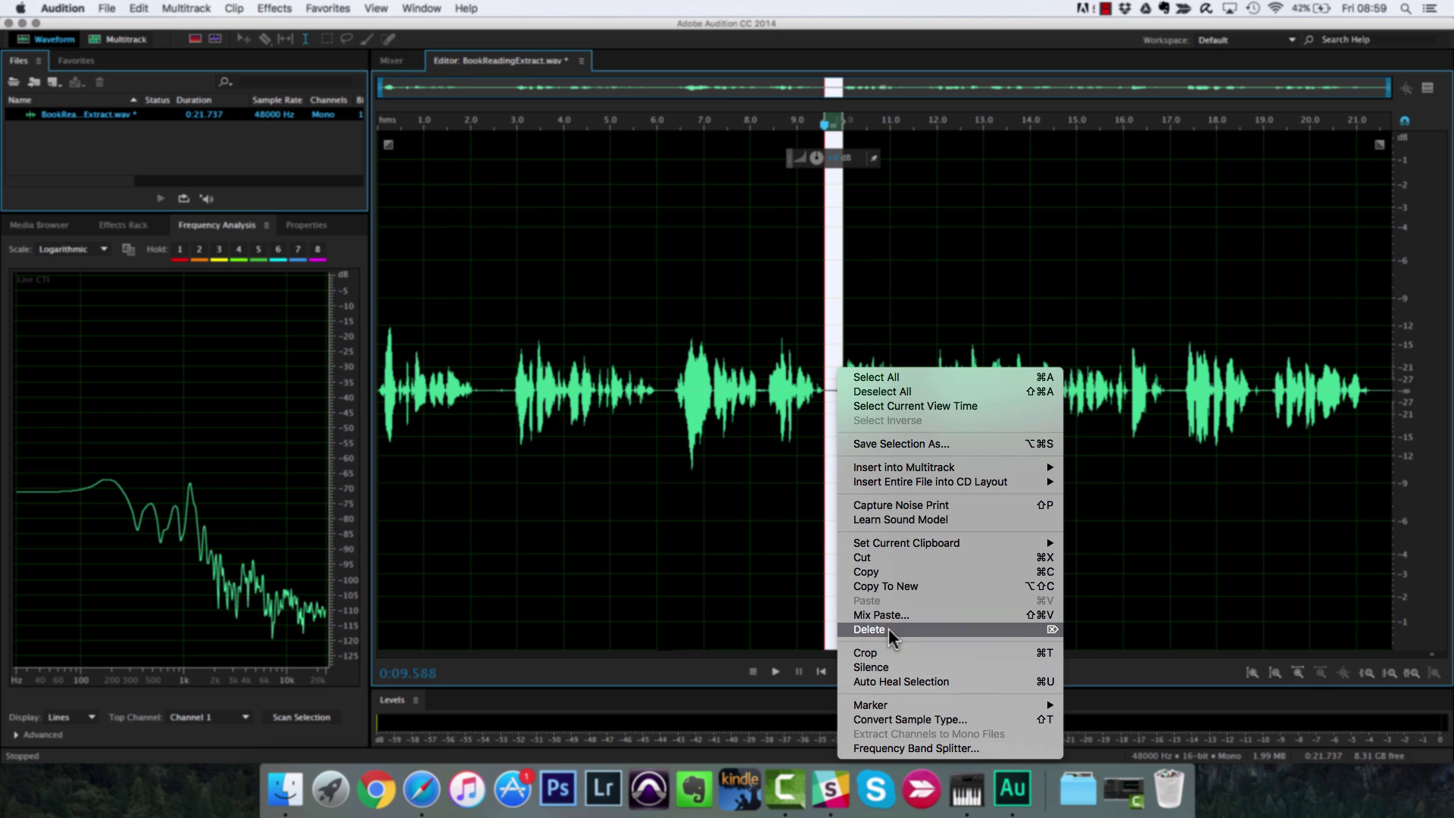
click(890, 664)
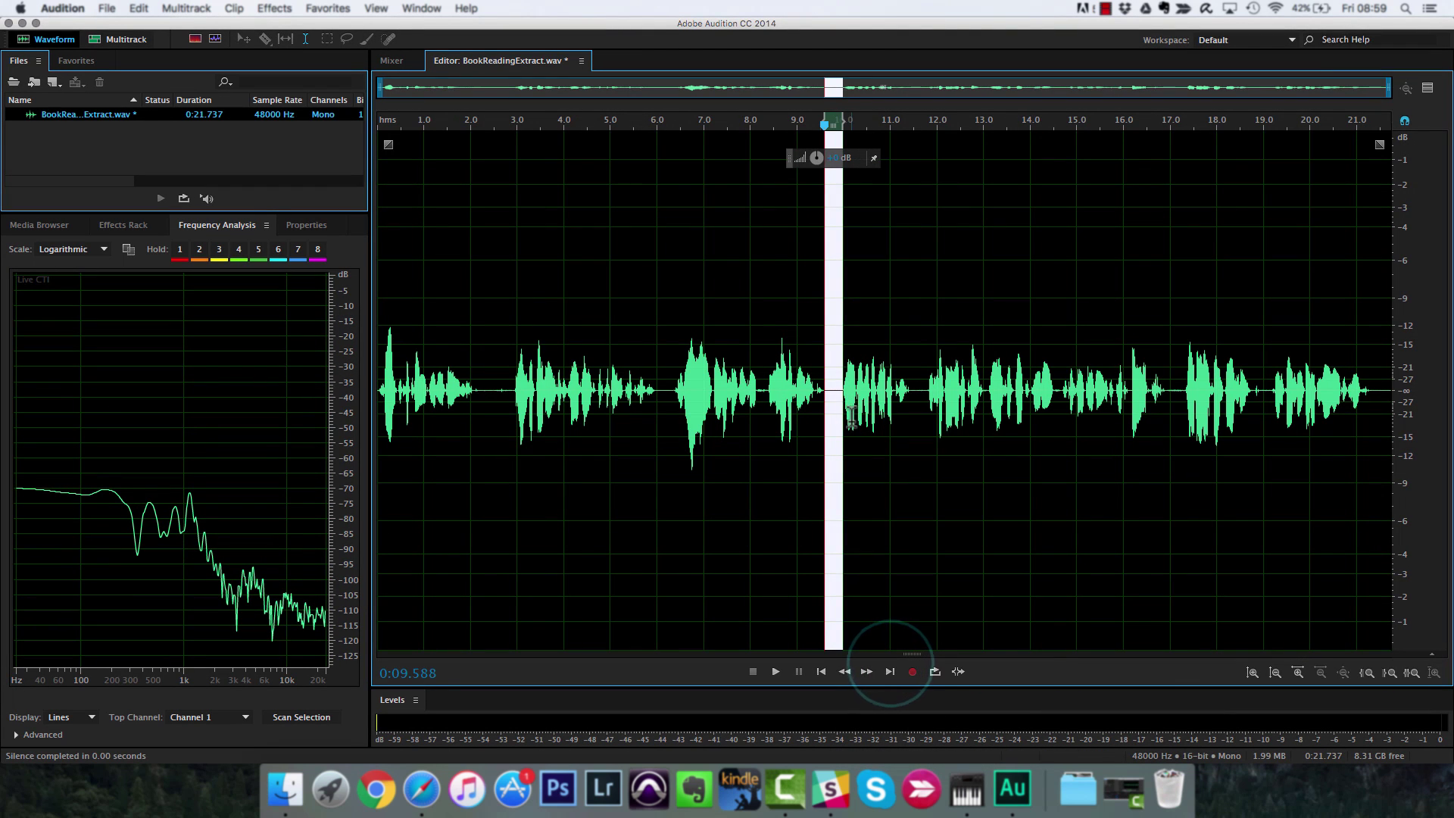
Try deleting the silenced pause at about 9.6 seconds, and undo the deletion
click(827, 379)
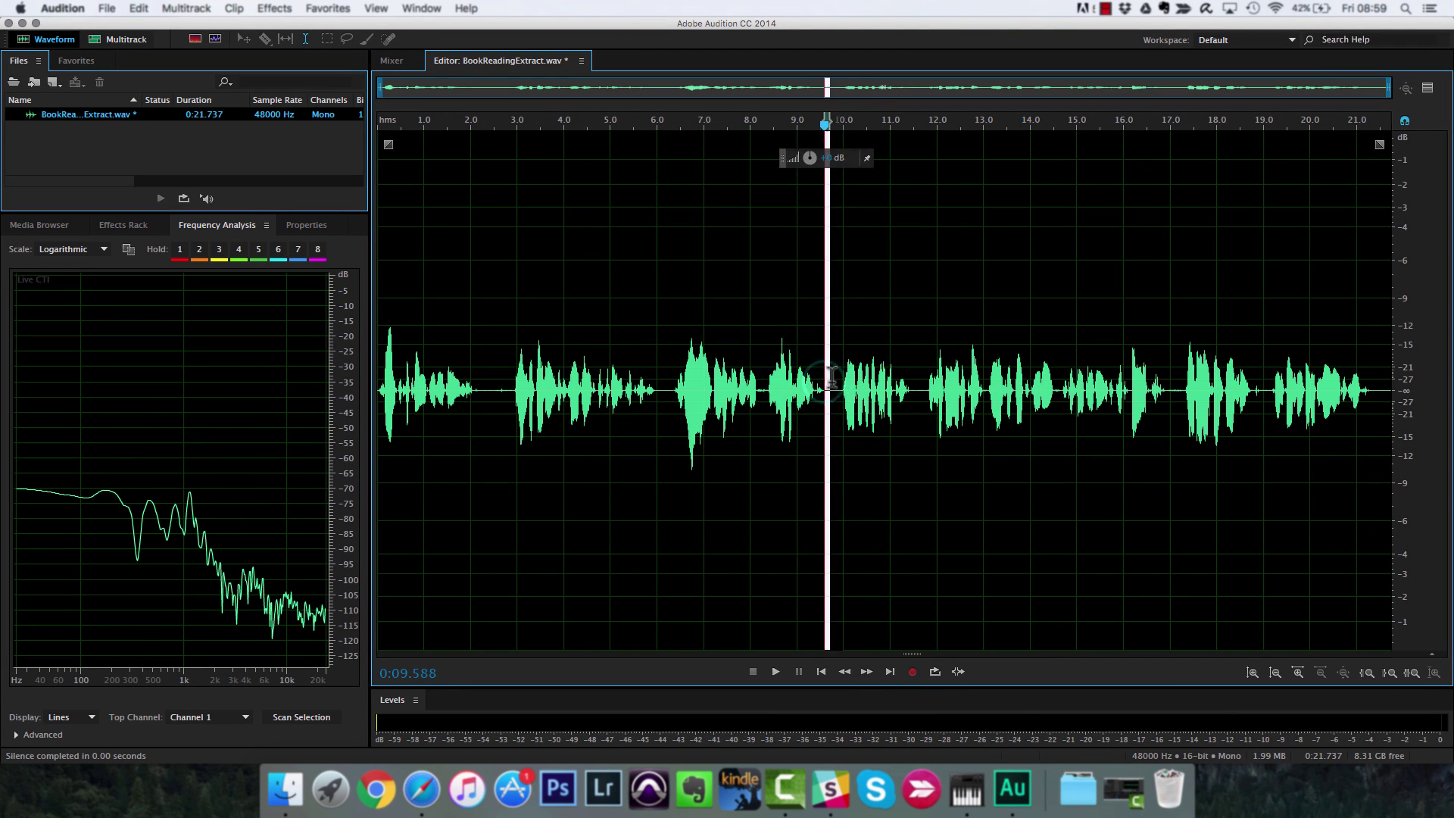
key(Delete)
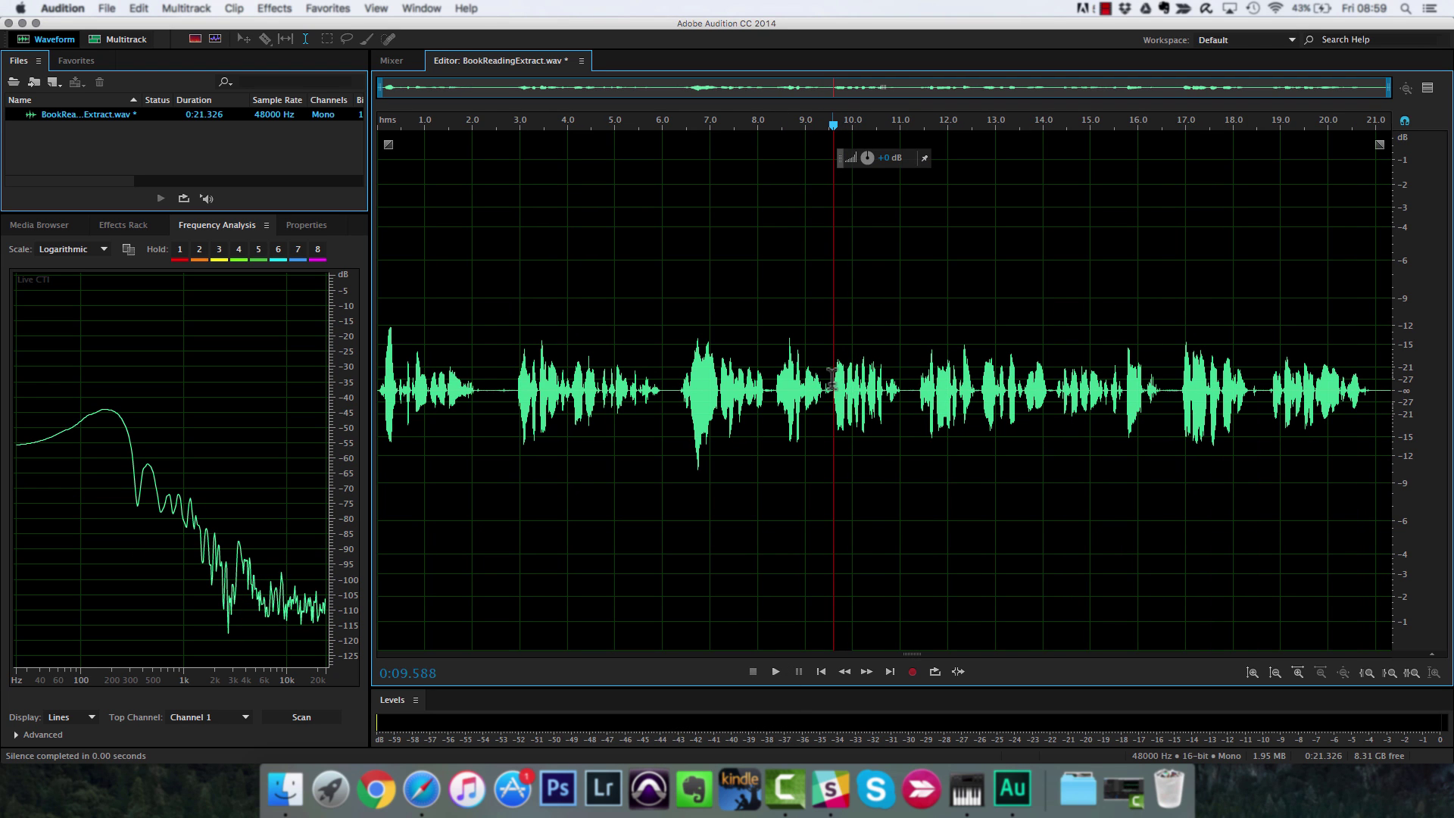
key(super+z)
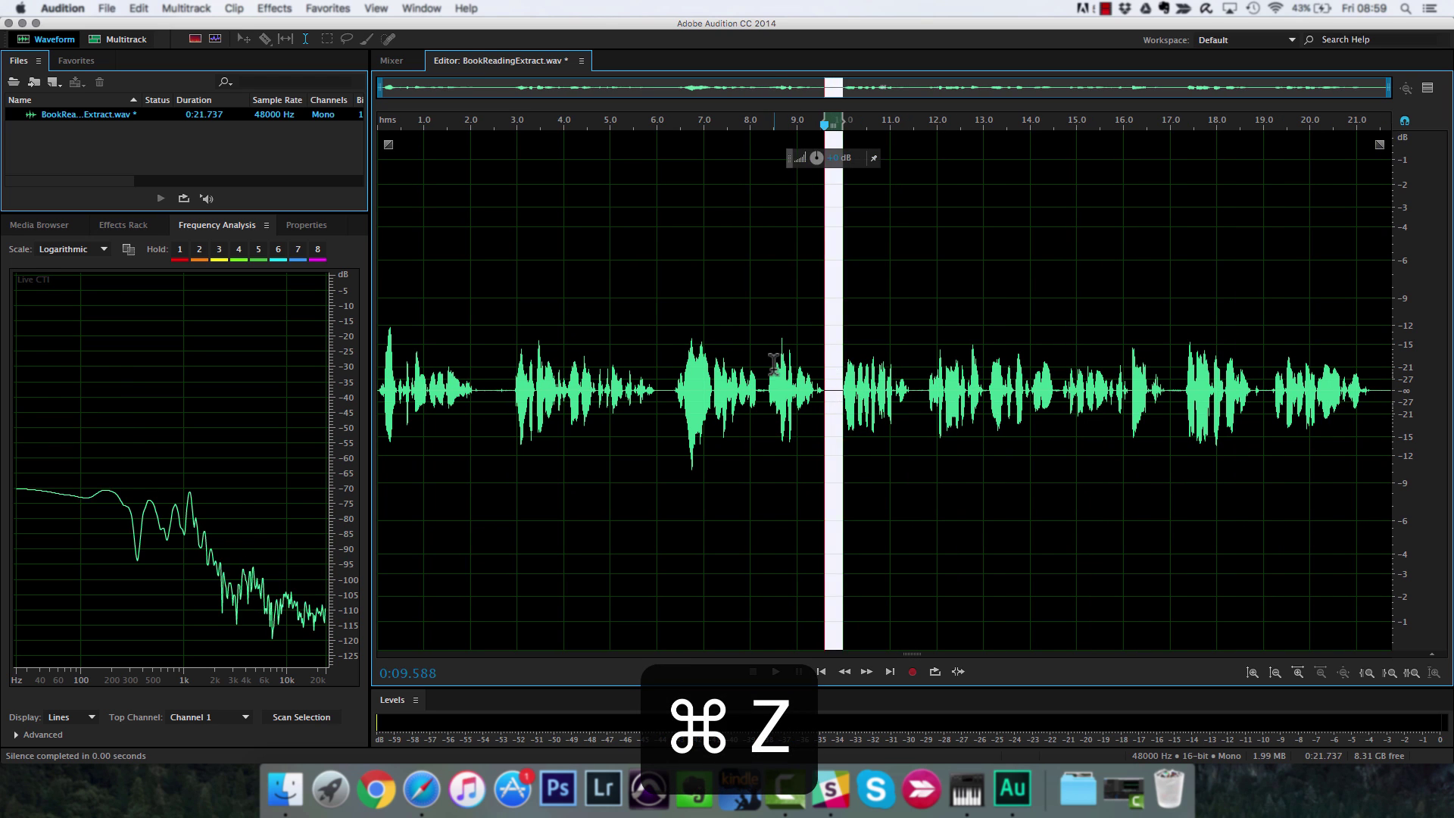
click(773, 362)
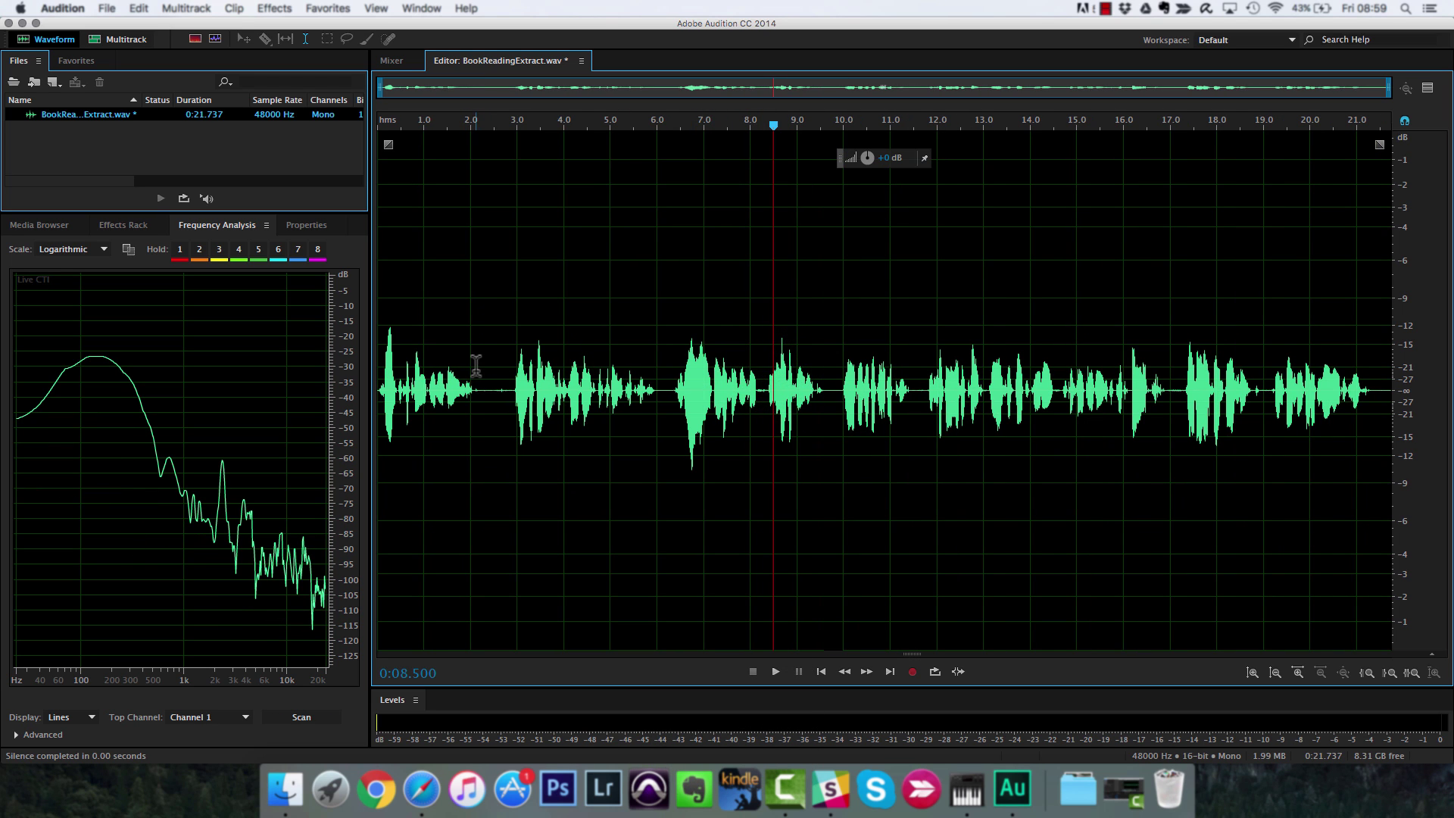
Capture a noise print from the pause between about 2.1 and 2.9 seconds
drag(476, 364, 512, 366)
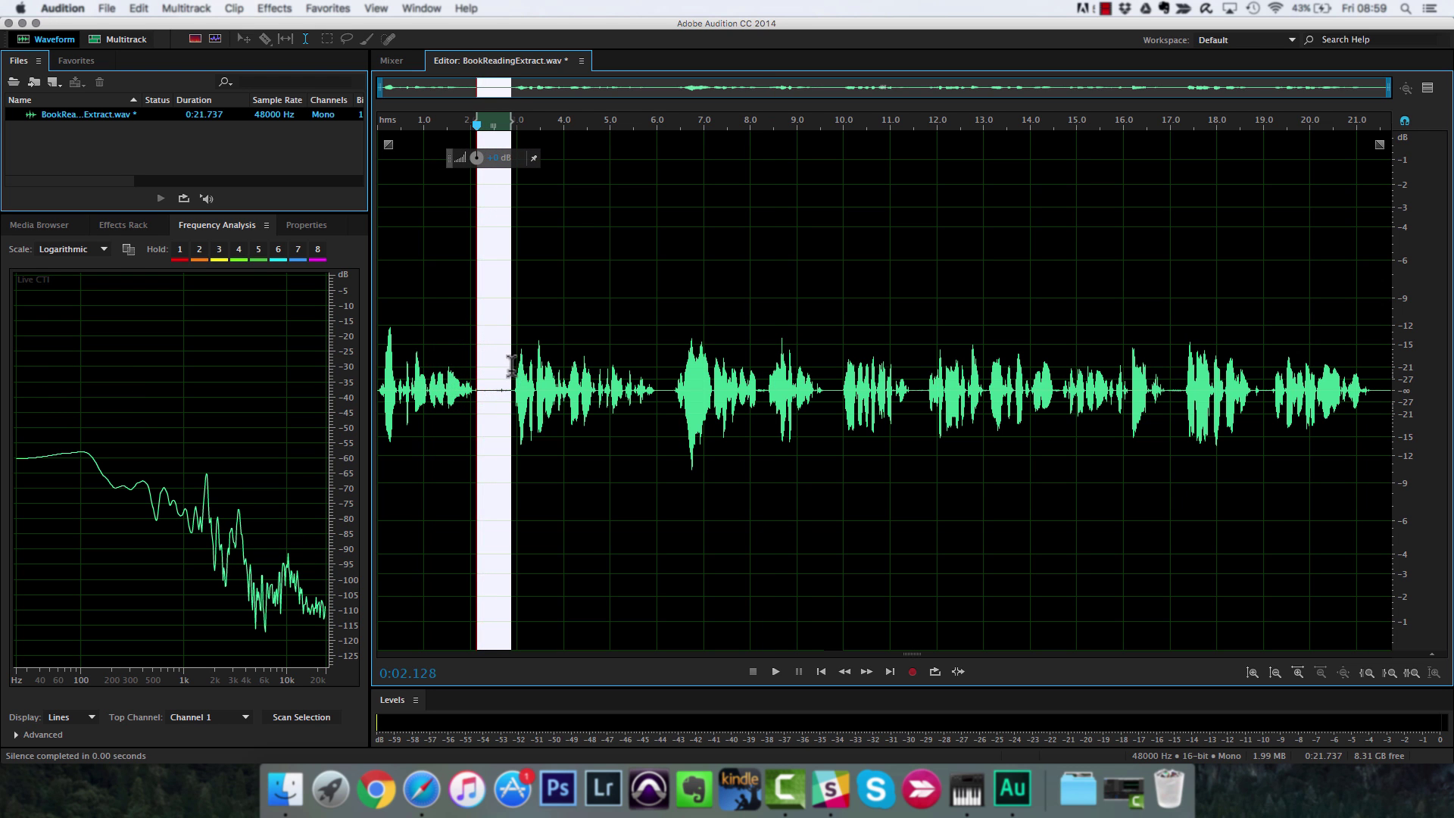
right_click(494, 402)
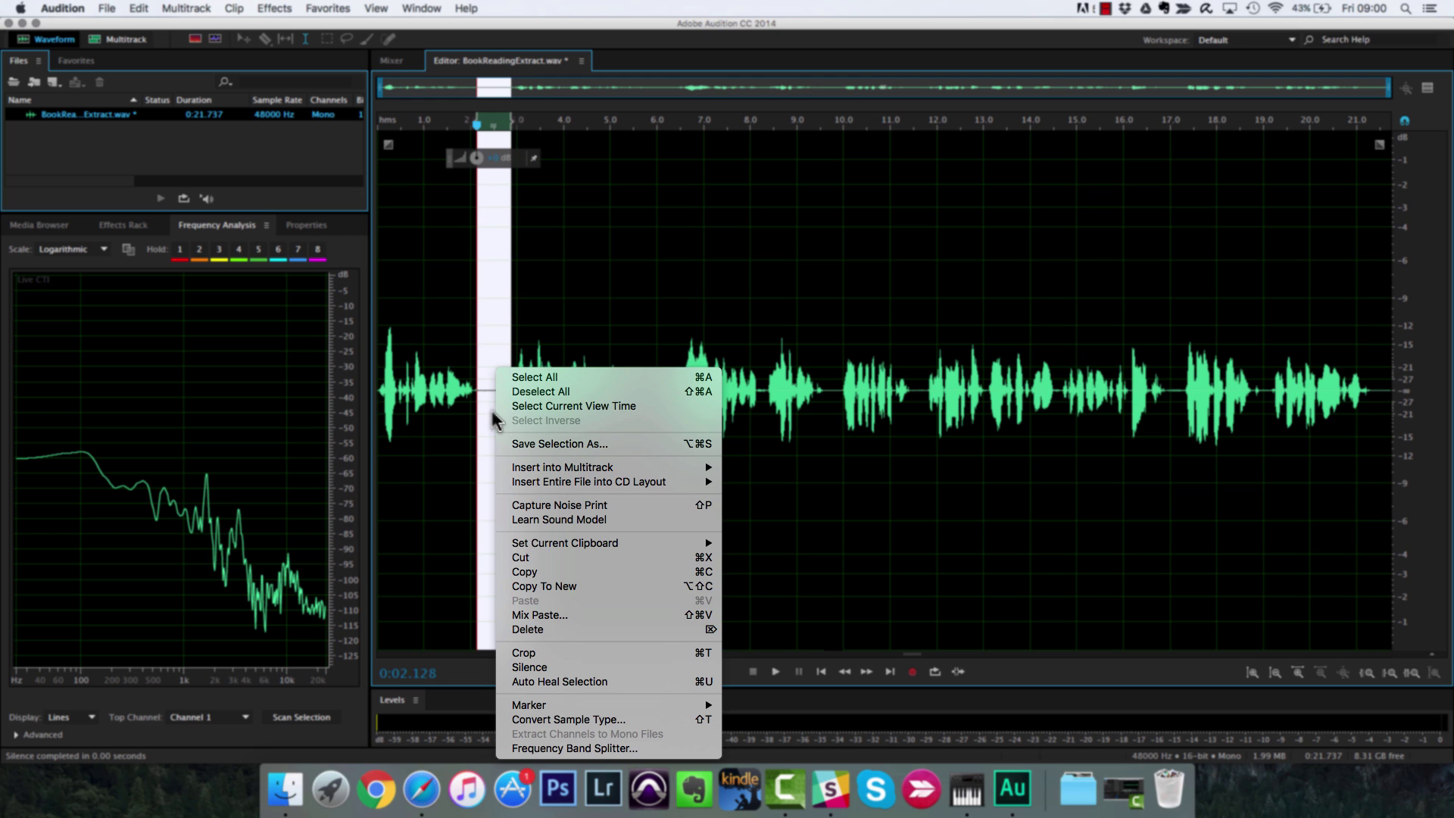
click(533, 505)
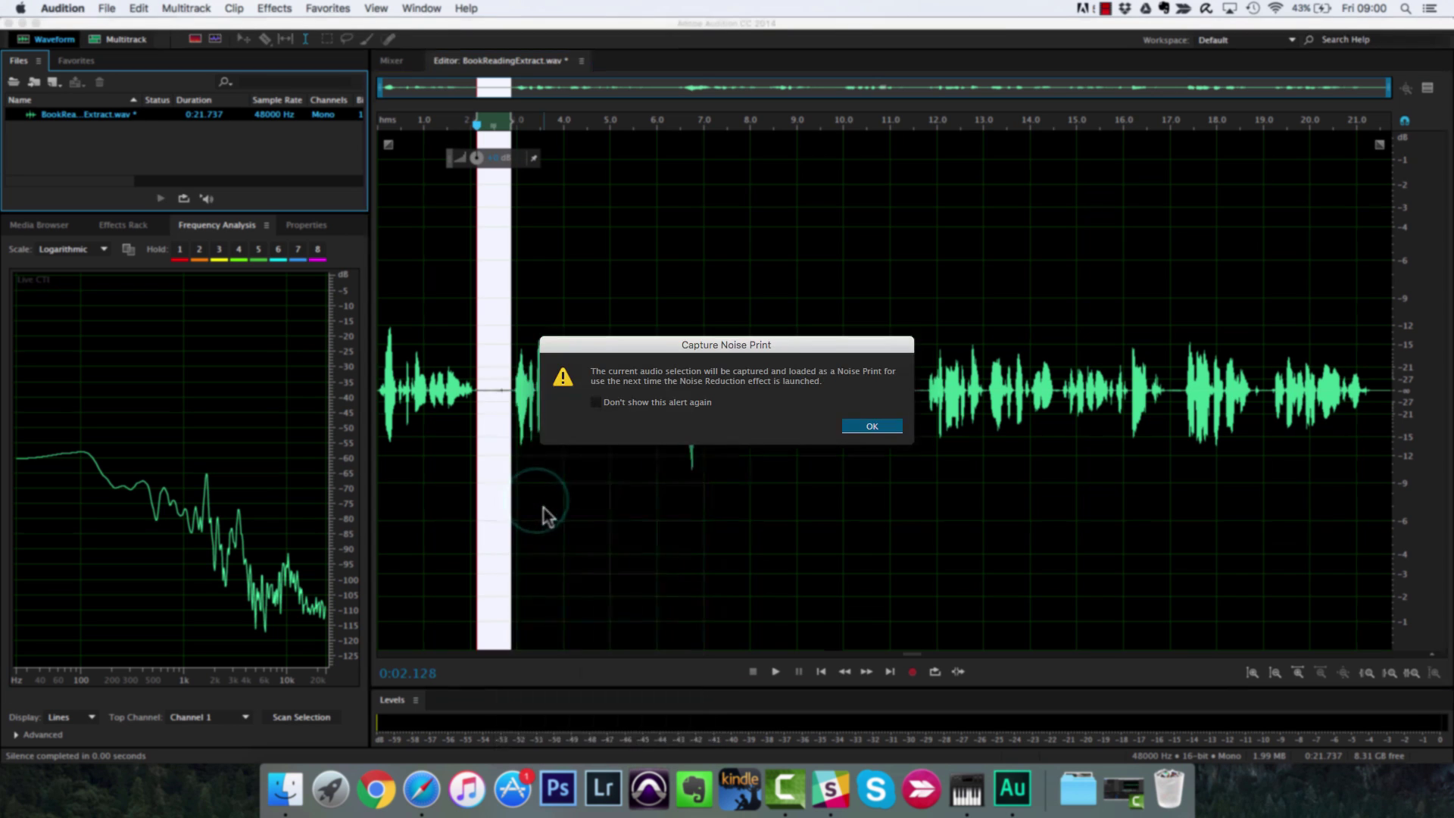
click(871, 427)
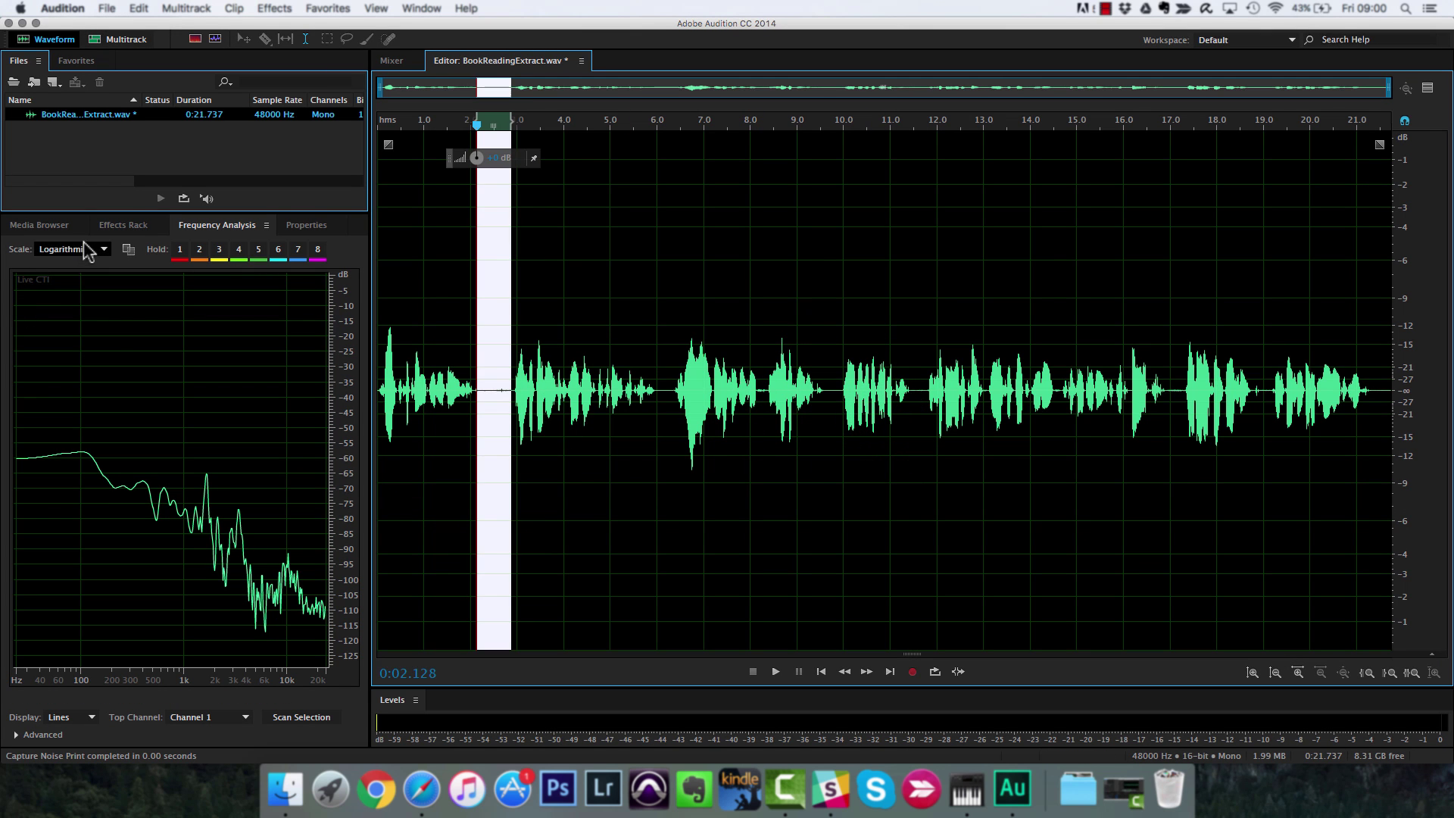
Add the Adaptive Noise Reduction effect to the first slot of the effects rack and move its settings clear of the waveform
click(126, 225)
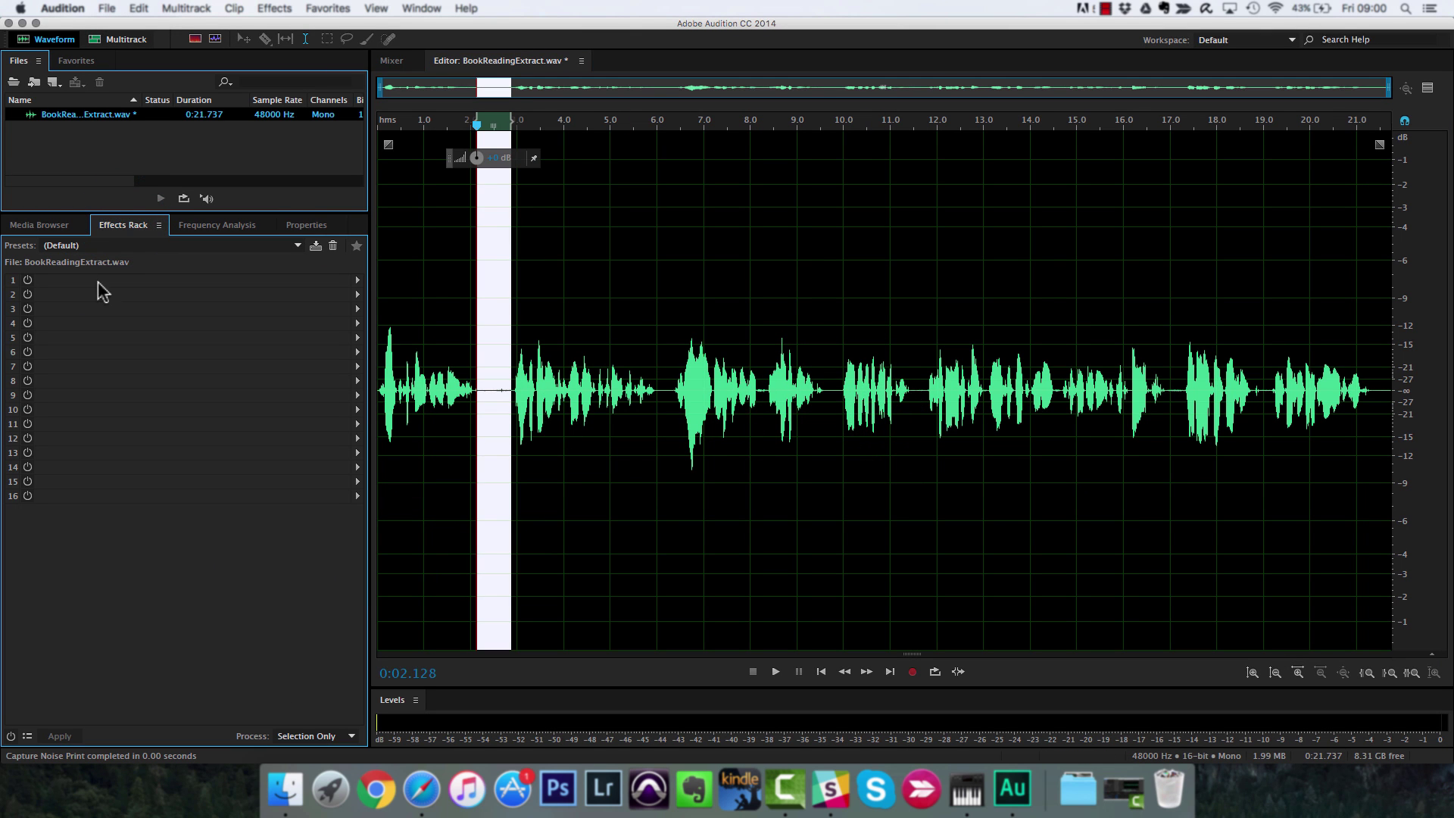
click(358, 279)
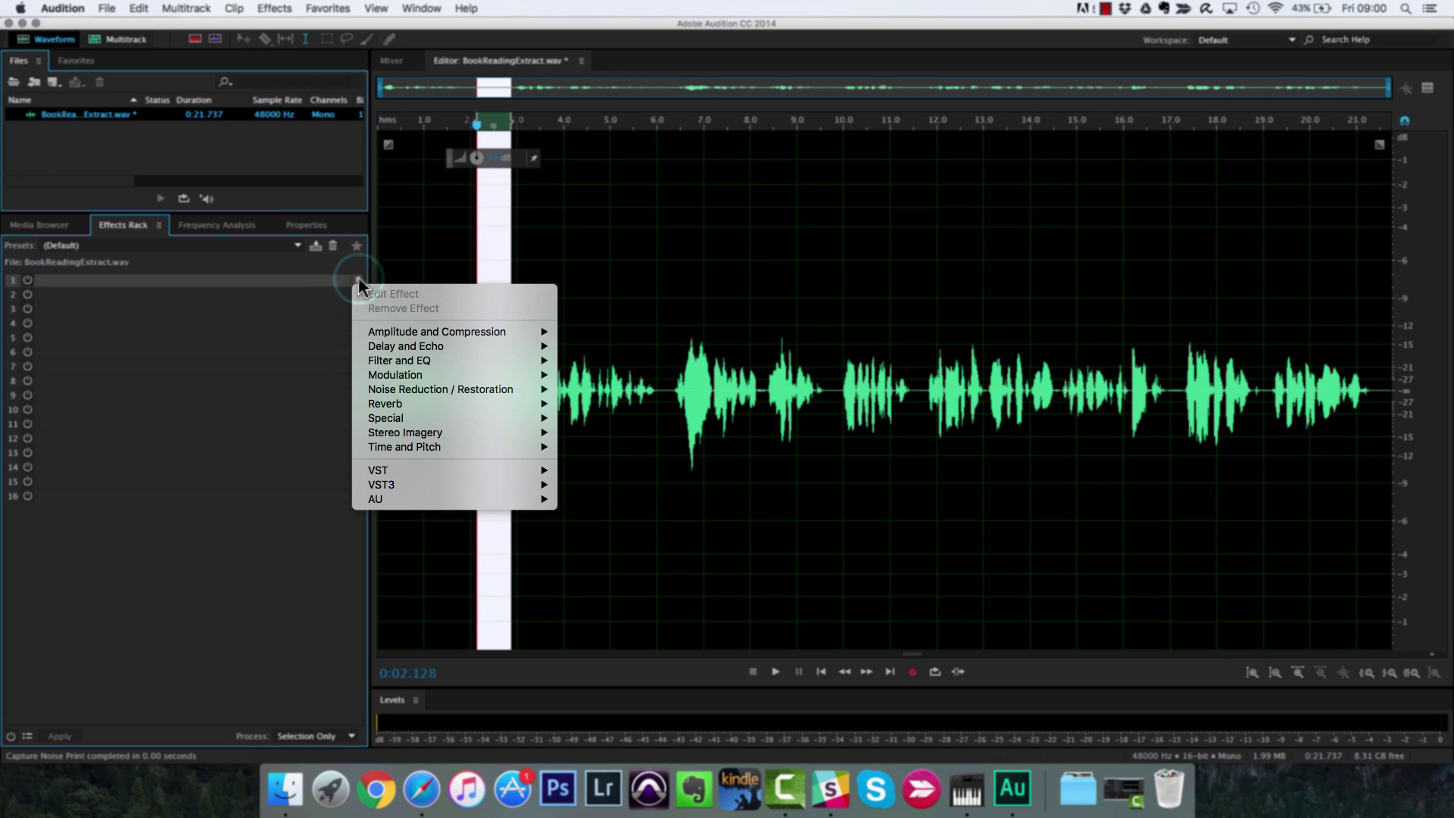
mouse_move(447, 389)
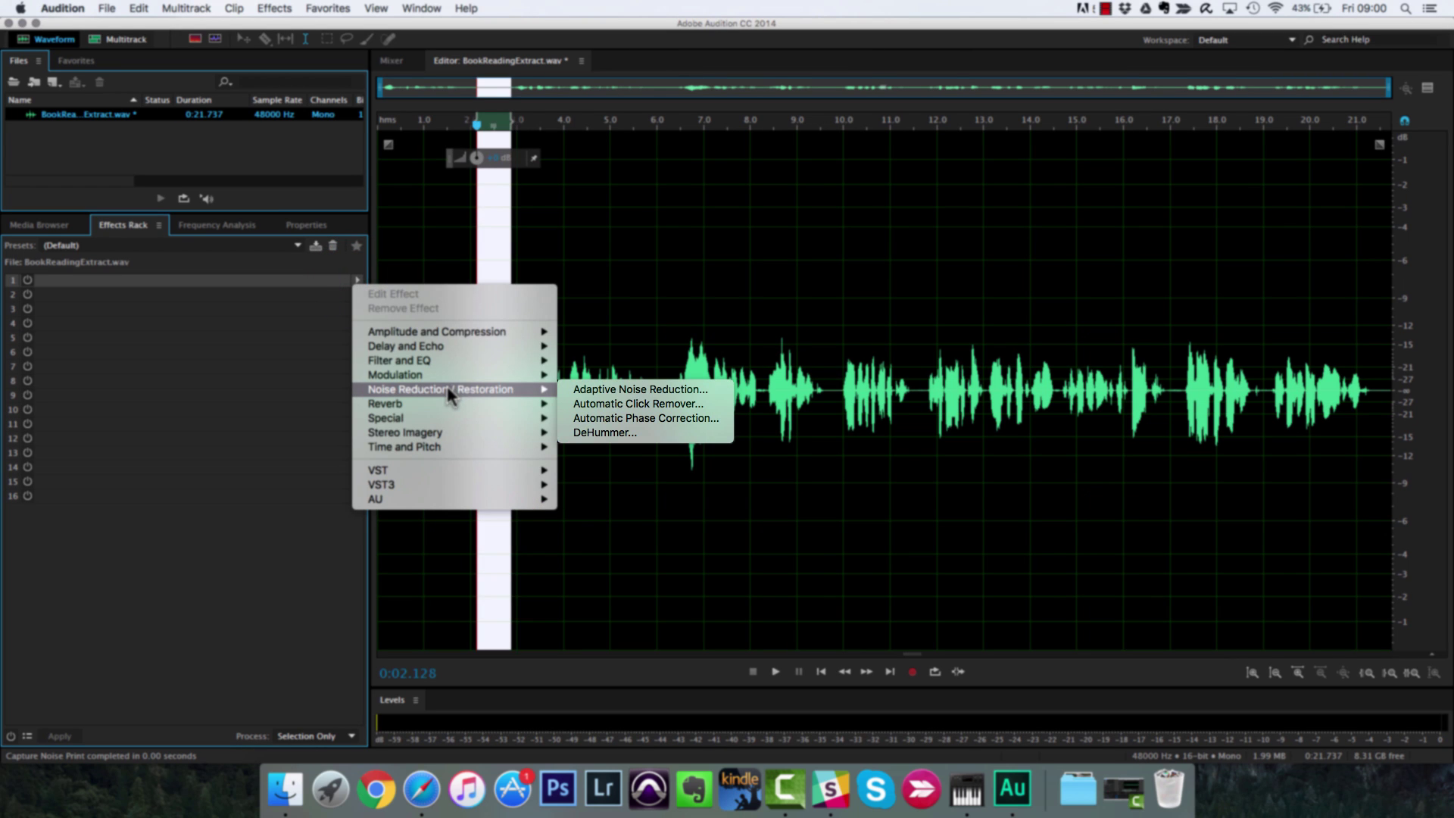
click(583, 389)
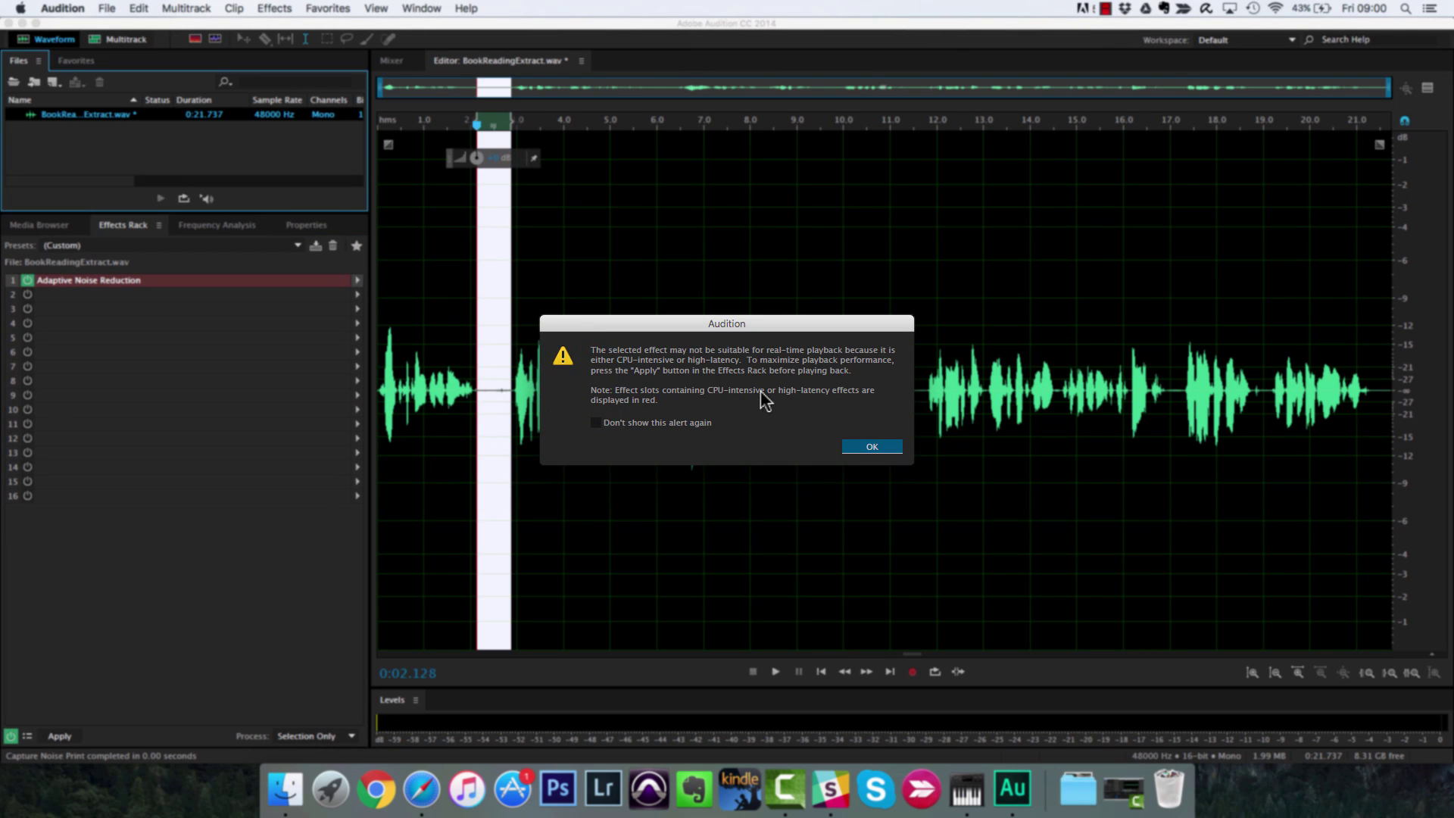
click(872, 446)
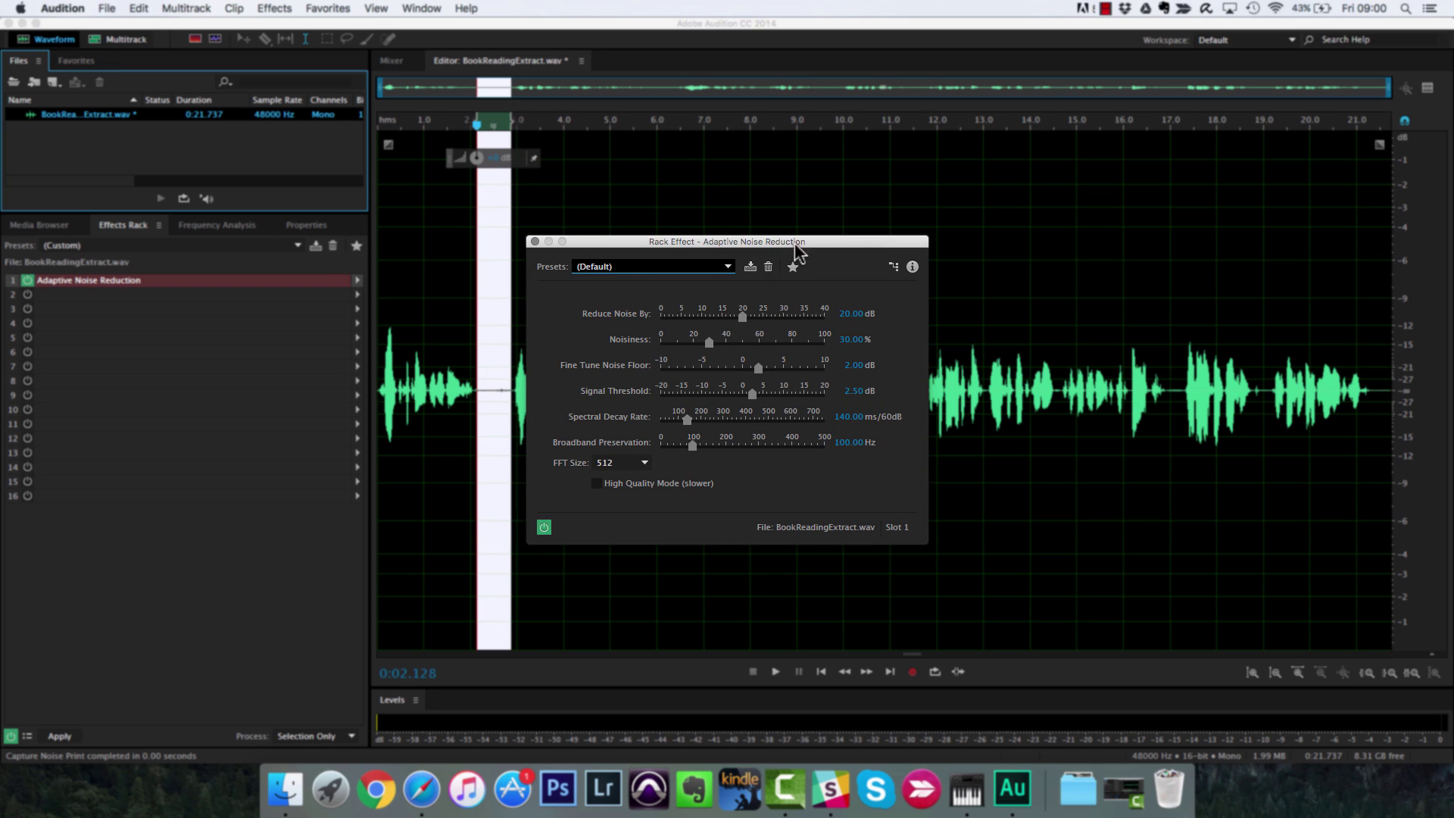
drag(874, 249, 1155, 256)
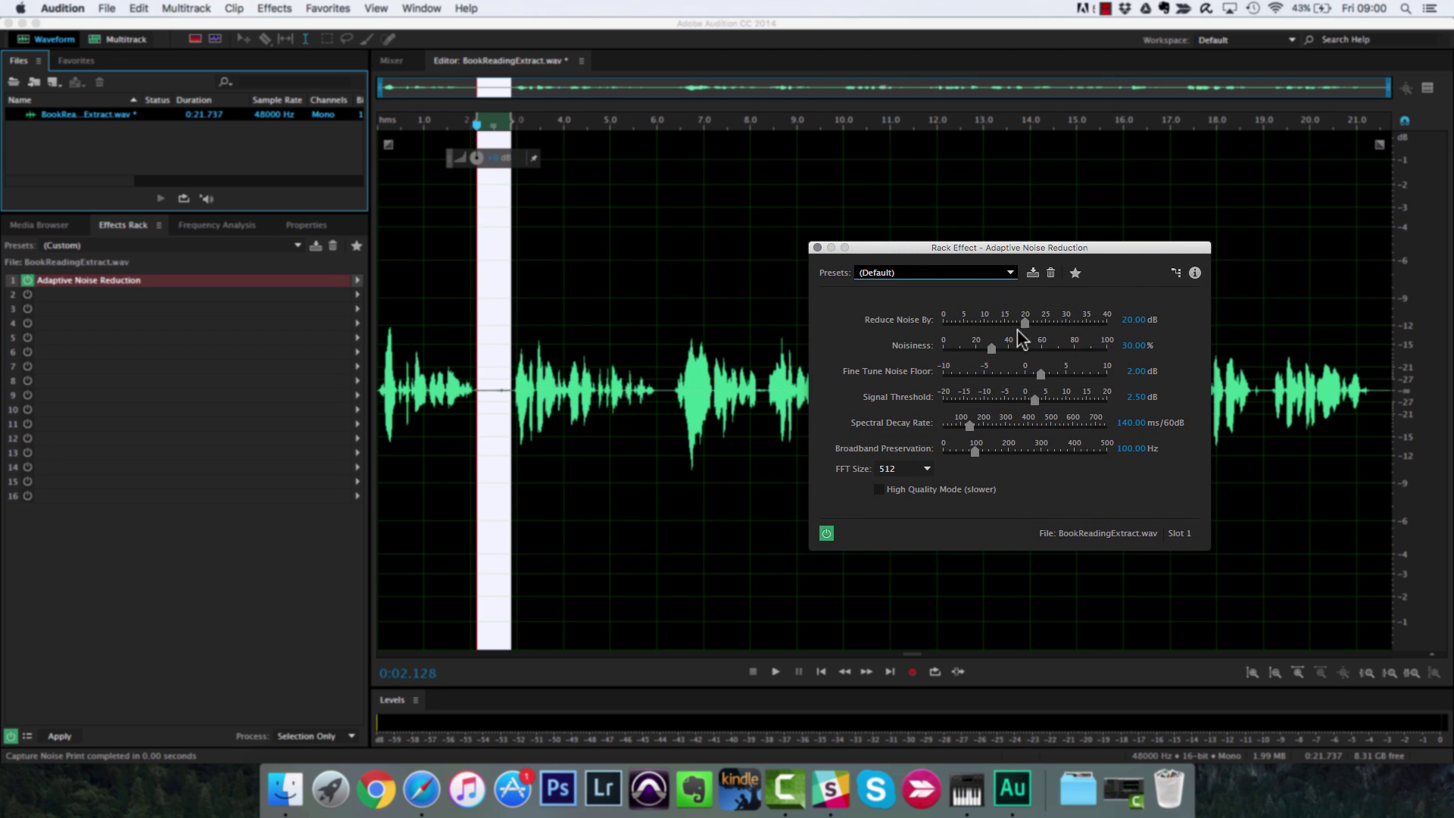
Try several Reduce Noise By amounts, and set the adaptive noise reduction to the Light Noise Reduction preset
drag(1026, 324, 963, 325)
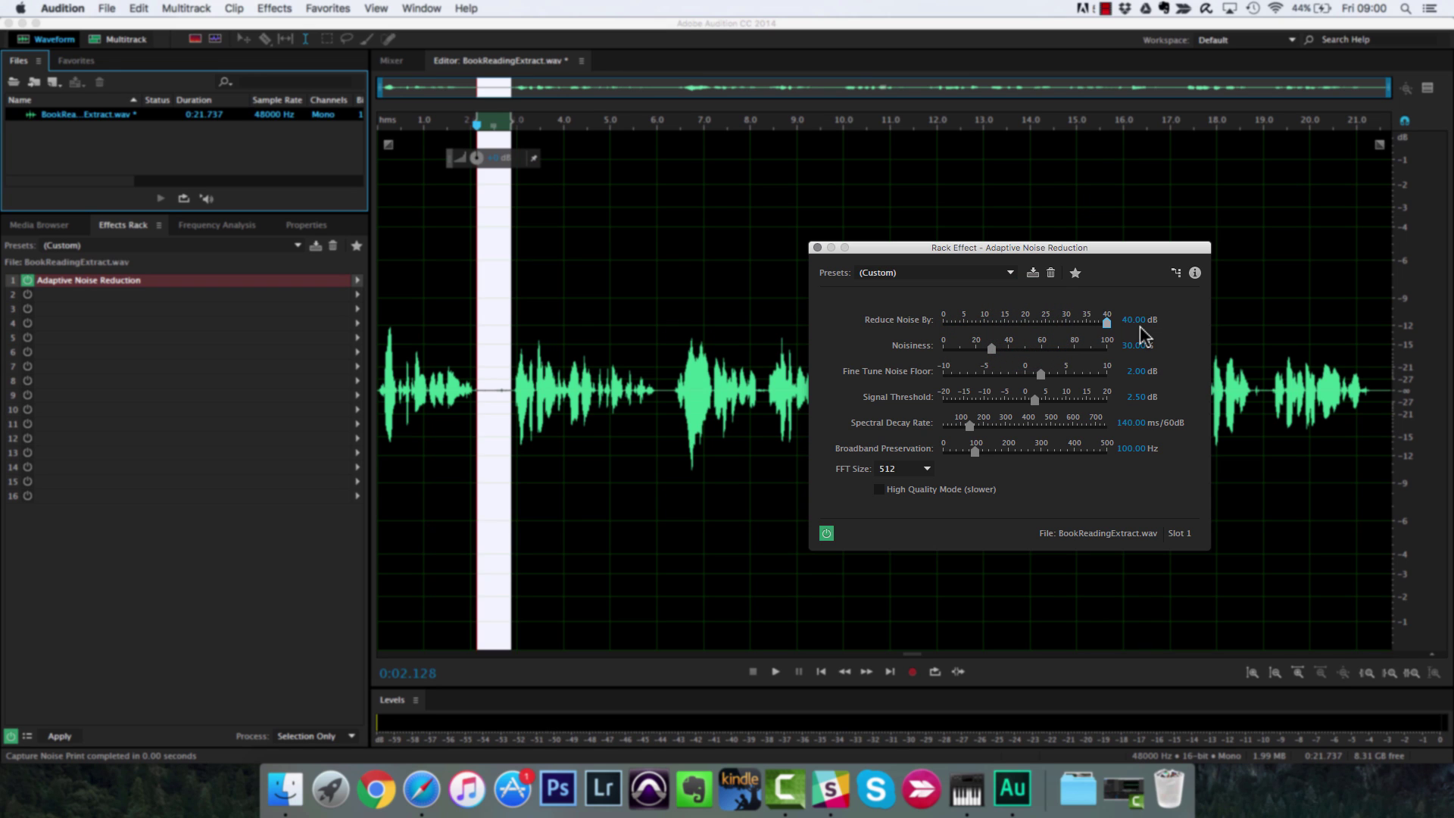
drag(1107, 325, 944, 331)
drag(945, 325, 1005, 321)
click(911, 273)
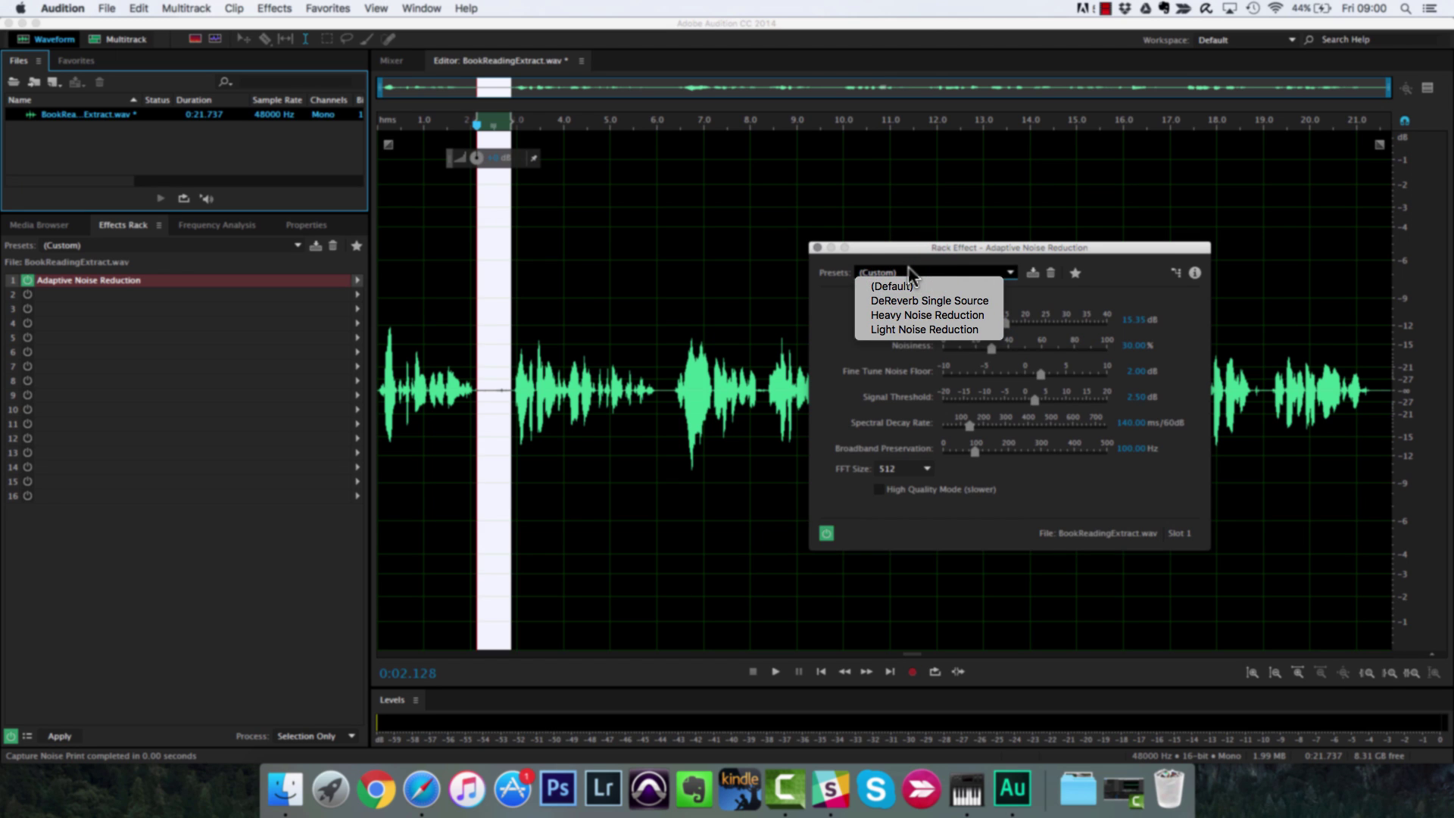
click(919, 328)
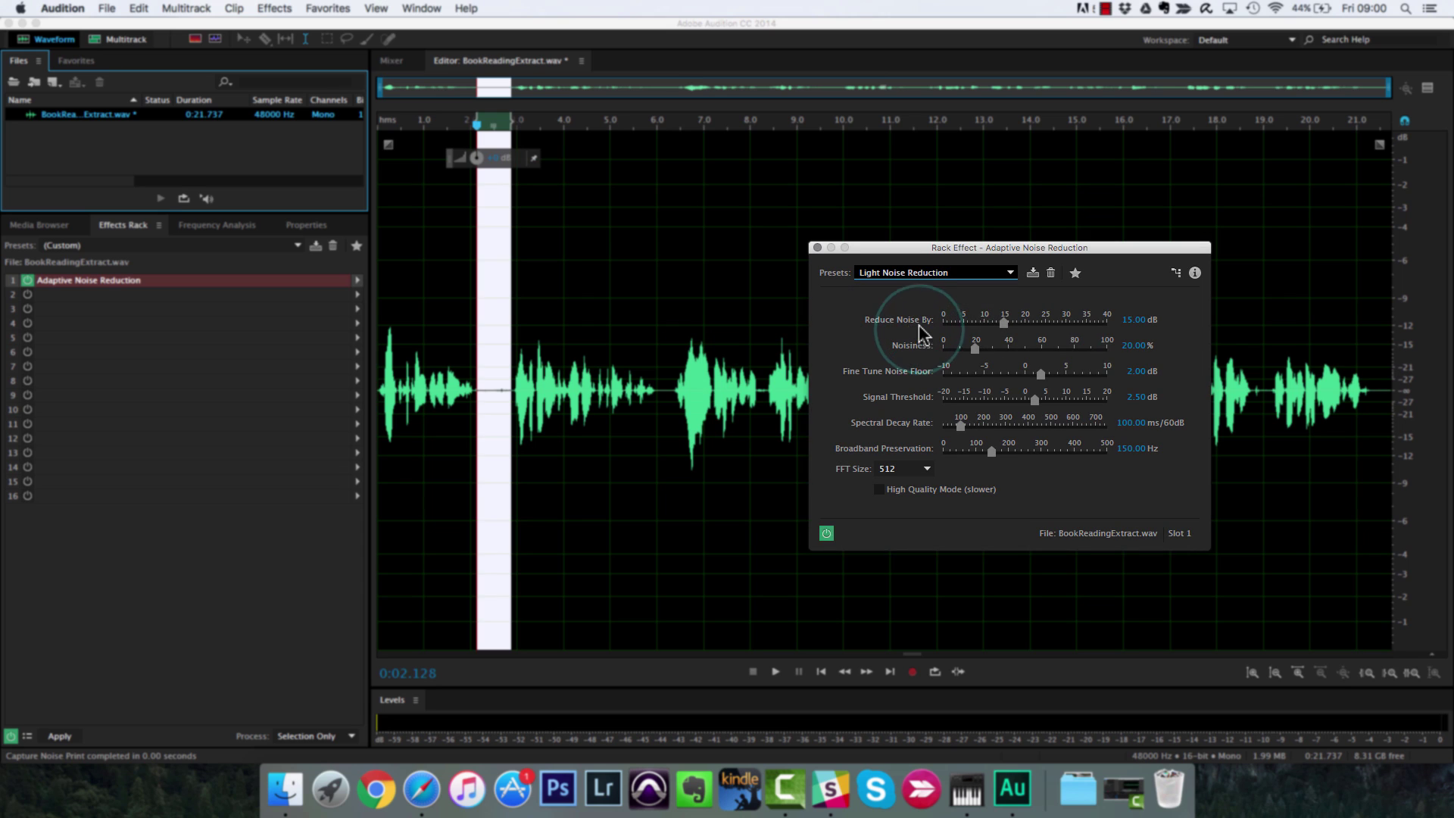
Set Reduce Noise By to 0 dB and play the recording from about 0.4 seconds
click(397, 212)
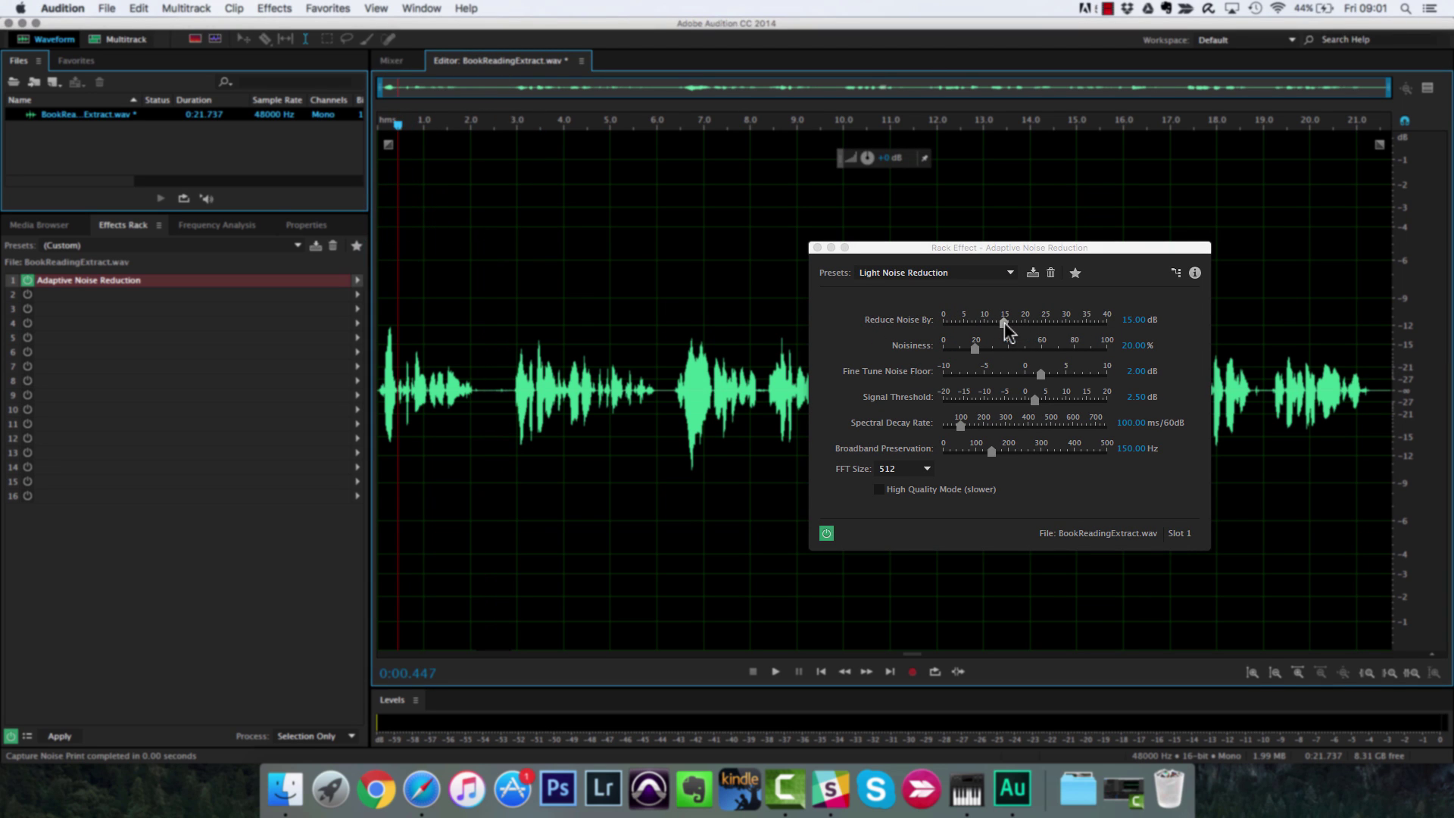
drag(1004, 321, 914, 327)
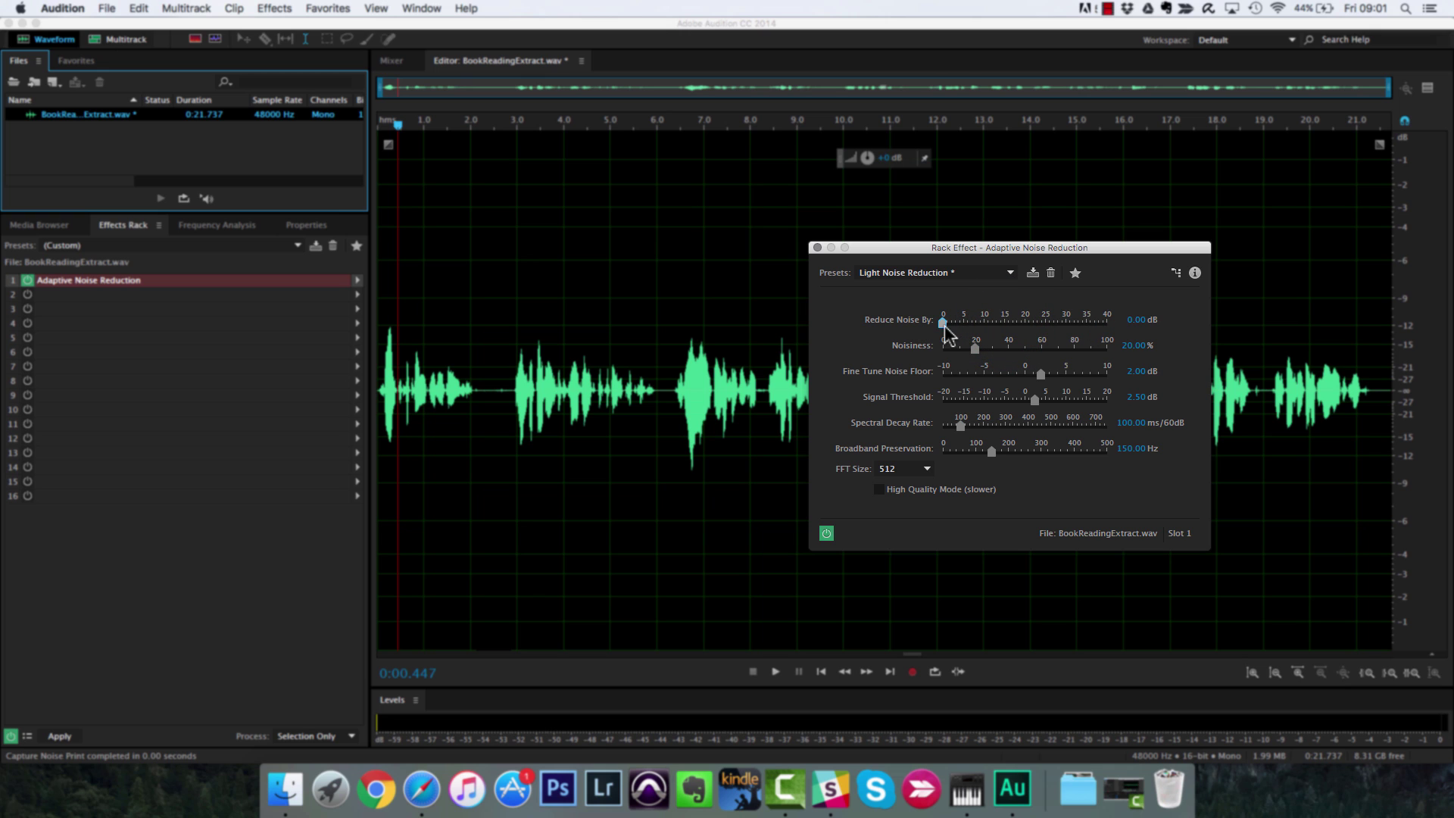
key(space)
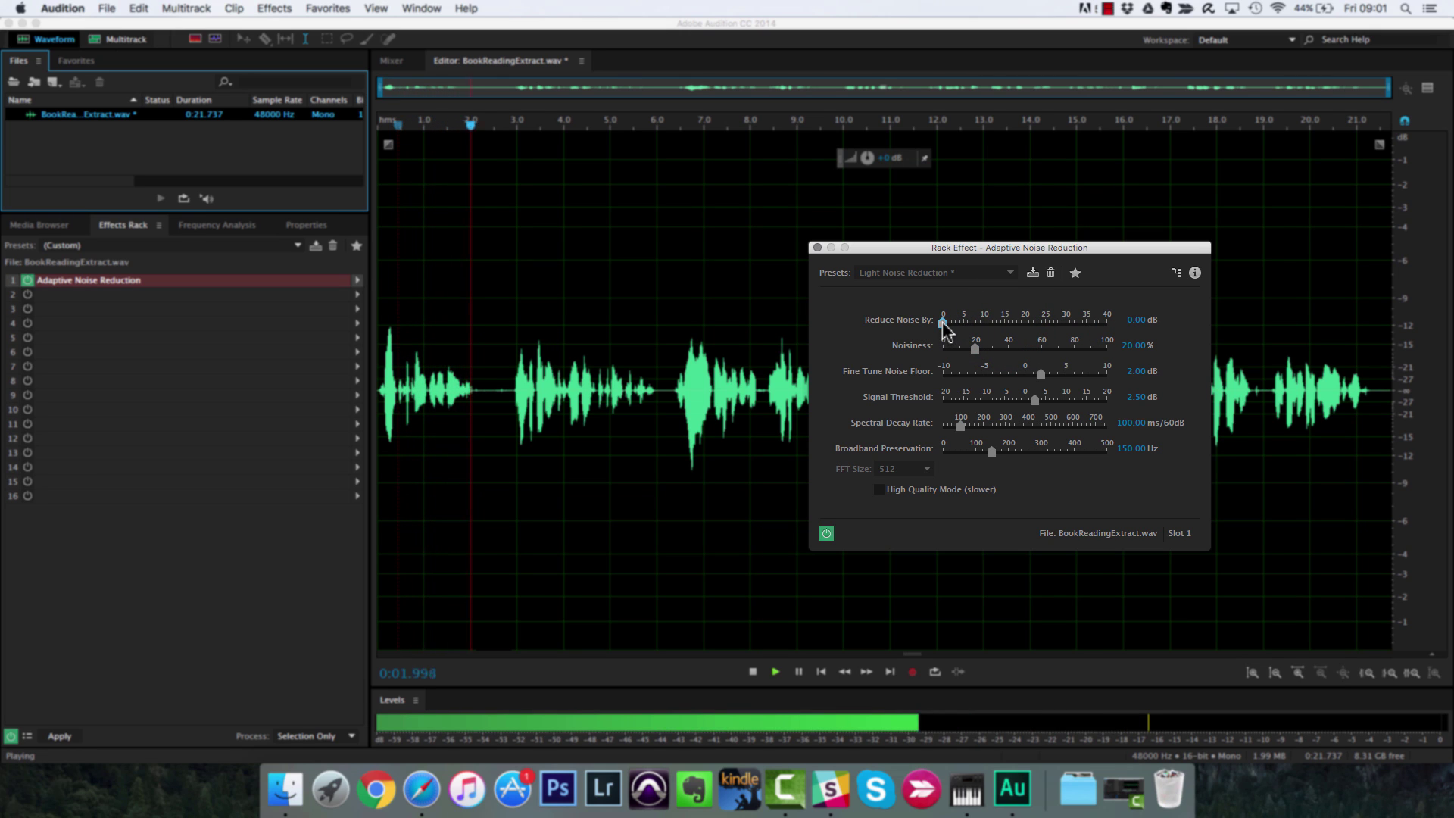
key(space)
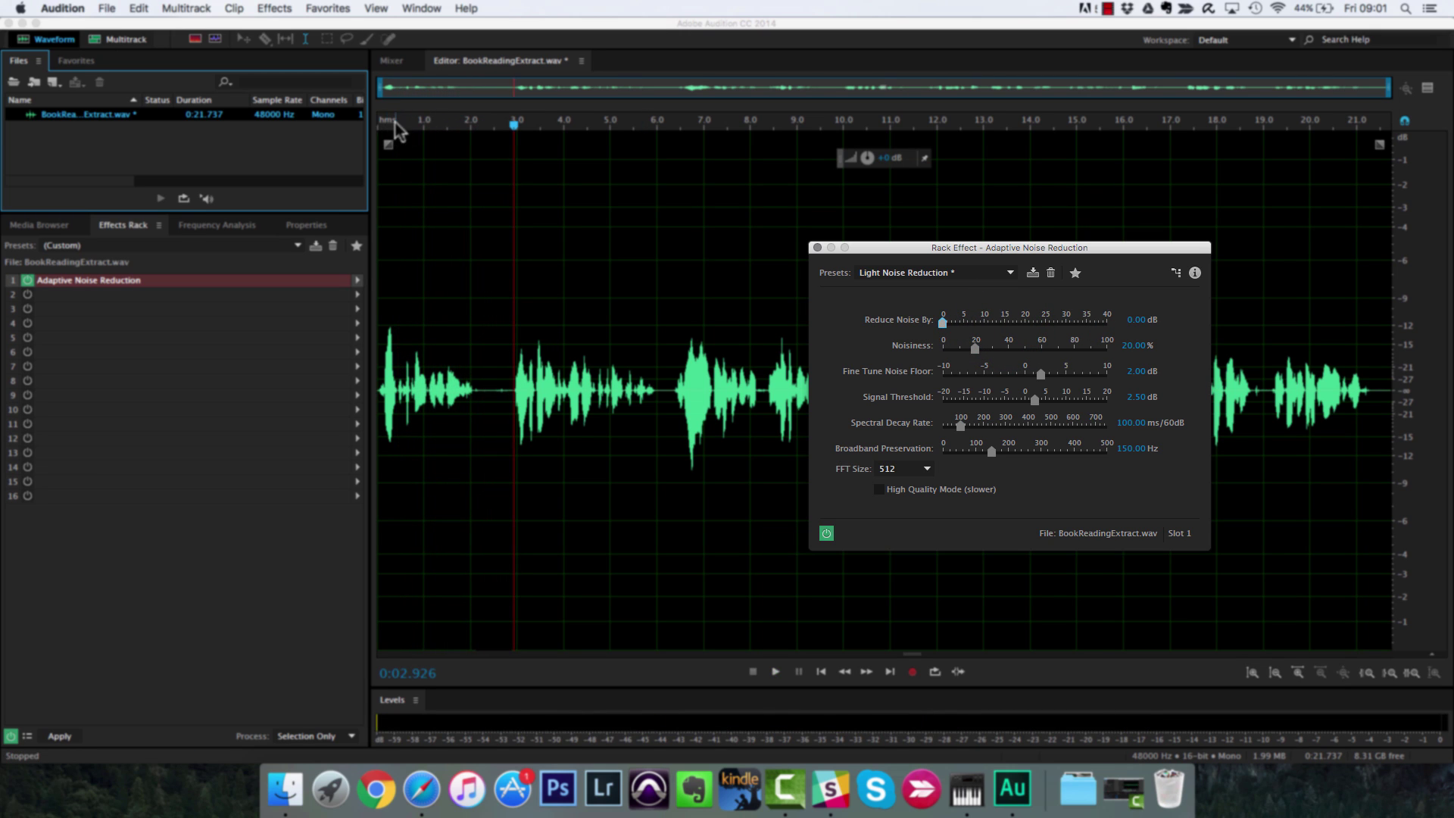
Raise Reduce Noise By to 40 dB while playing from near the start, and listen again from about 2.6 seconds
click(396, 125)
drag(990, 324, 1139, 327)
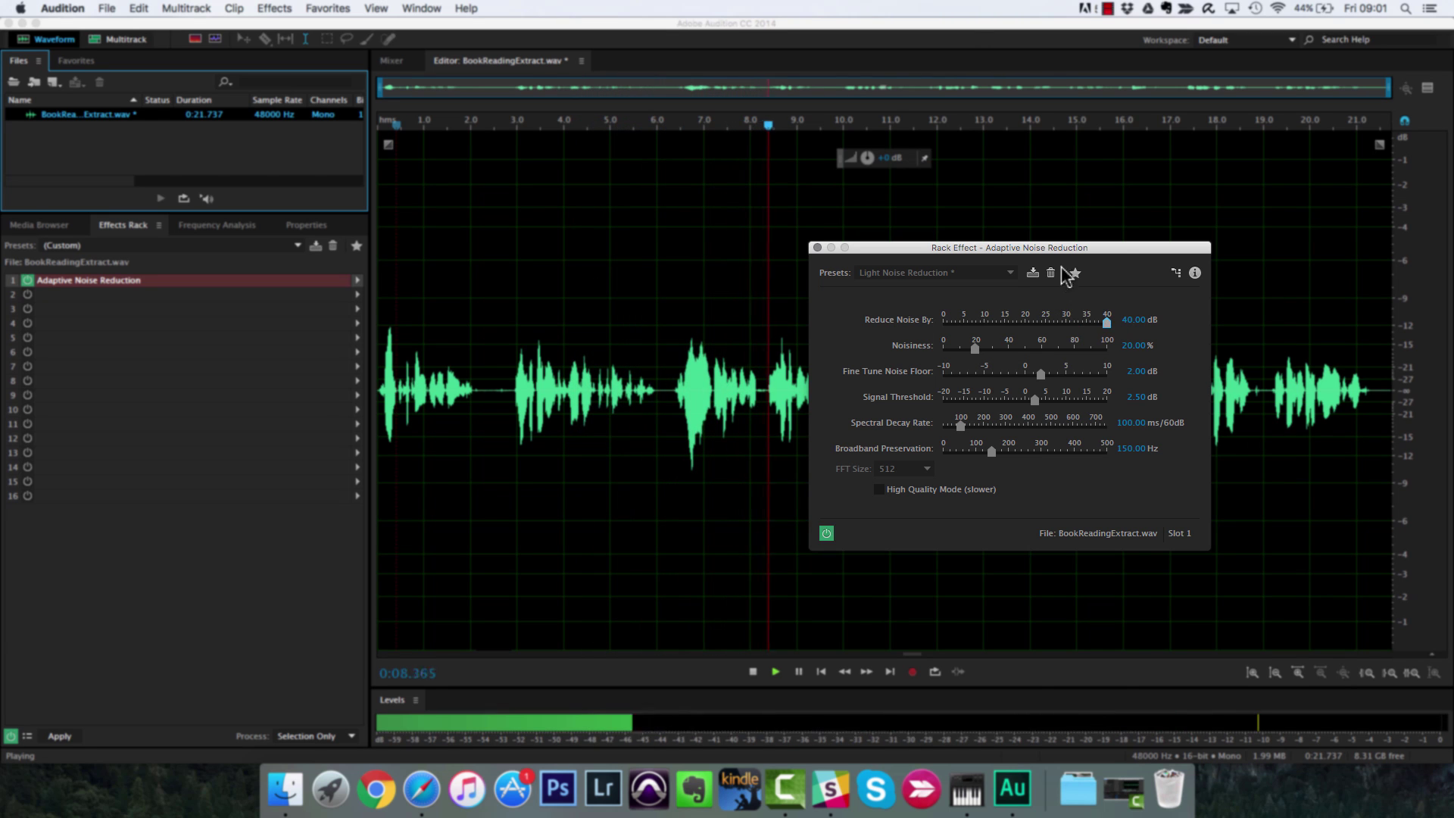
drag(1122, 249, 1250, 274)
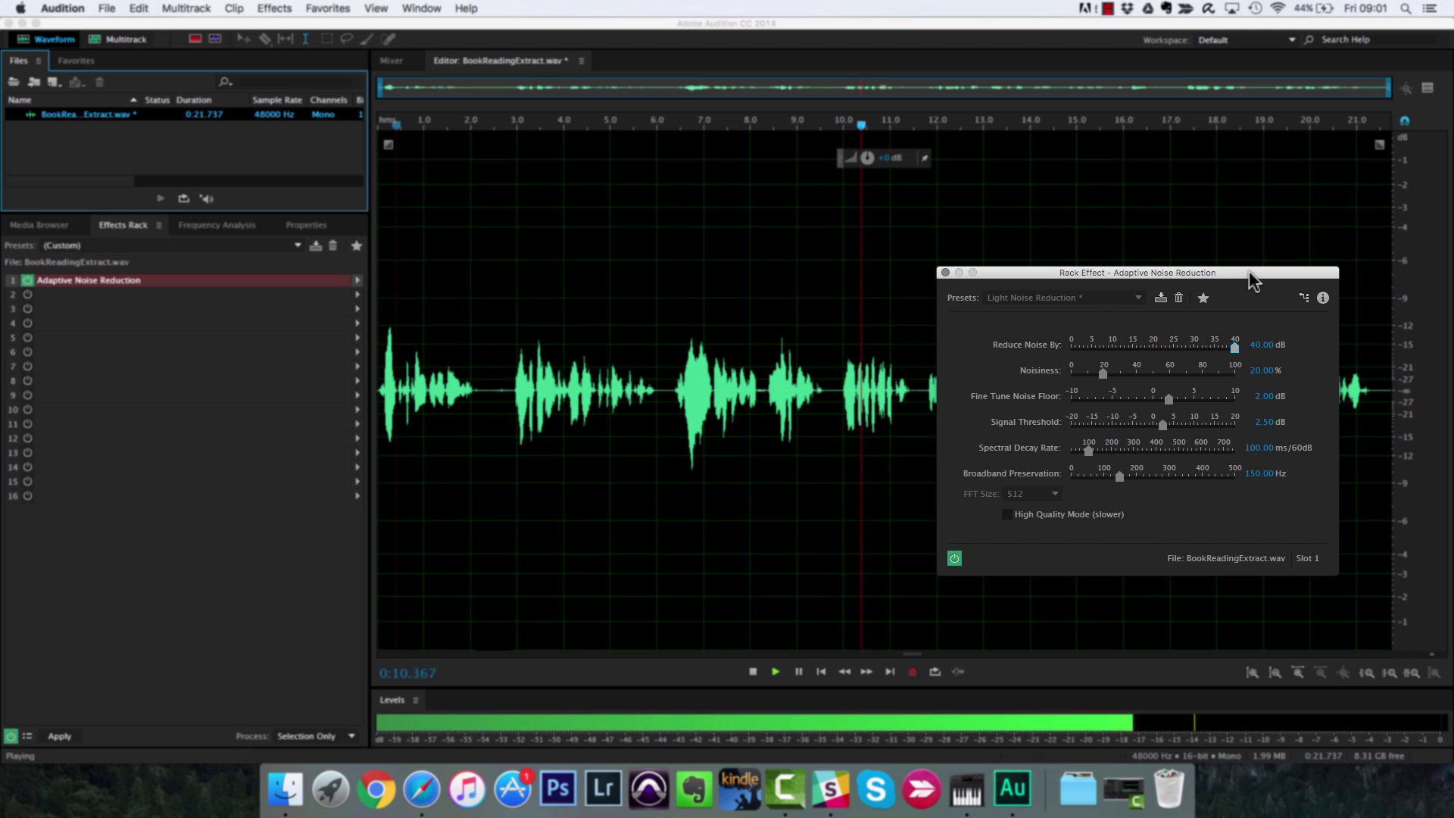
key(space)
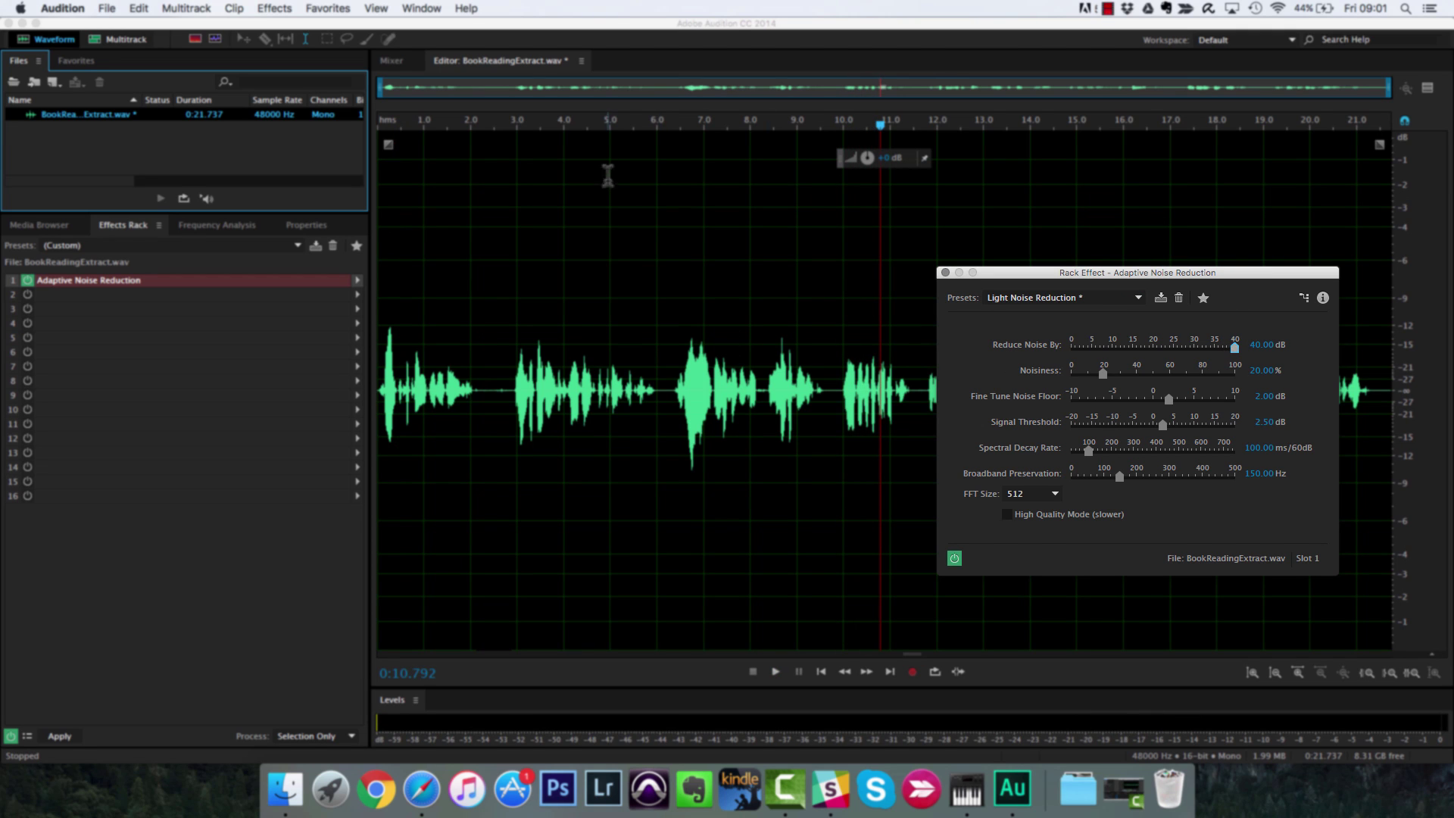
click(562, 130)
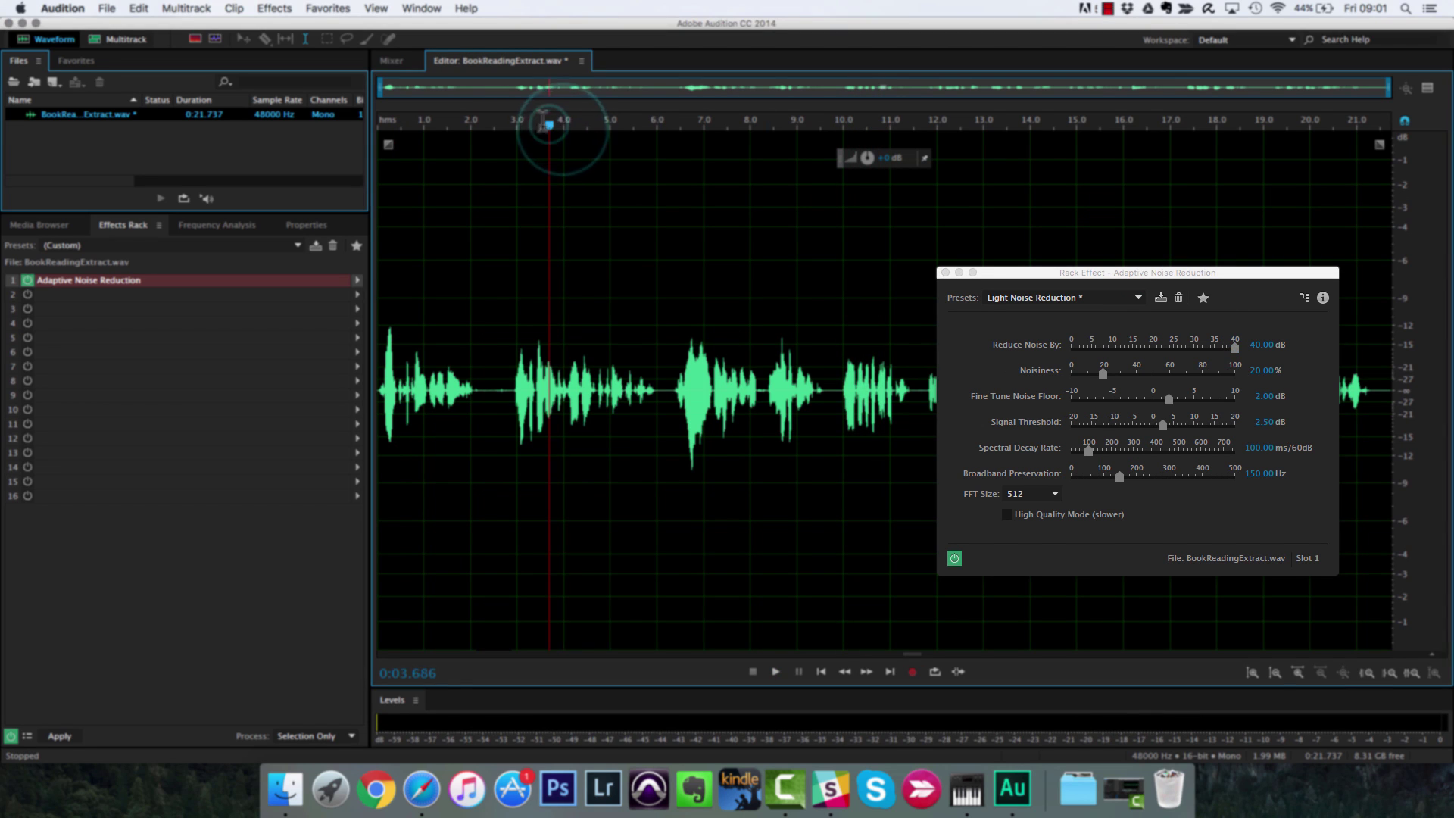
click(499, 130)
key(space)
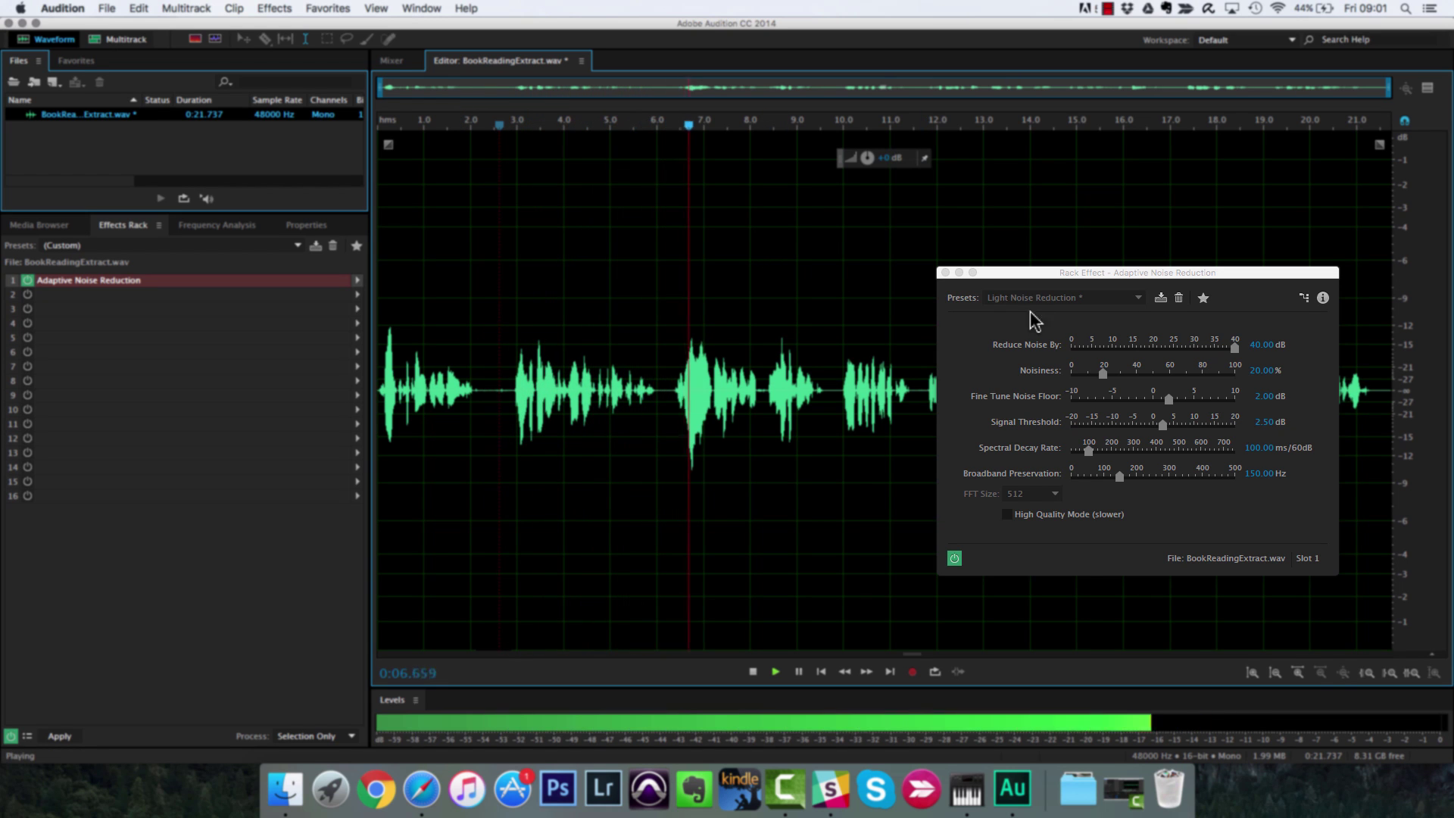
key(space)
Restore the Light Noise Reduction preset, close the effect settings and apply the effects rack to the whole recording
drag(1230, 347, 1130, 343)
click(1097, 299)
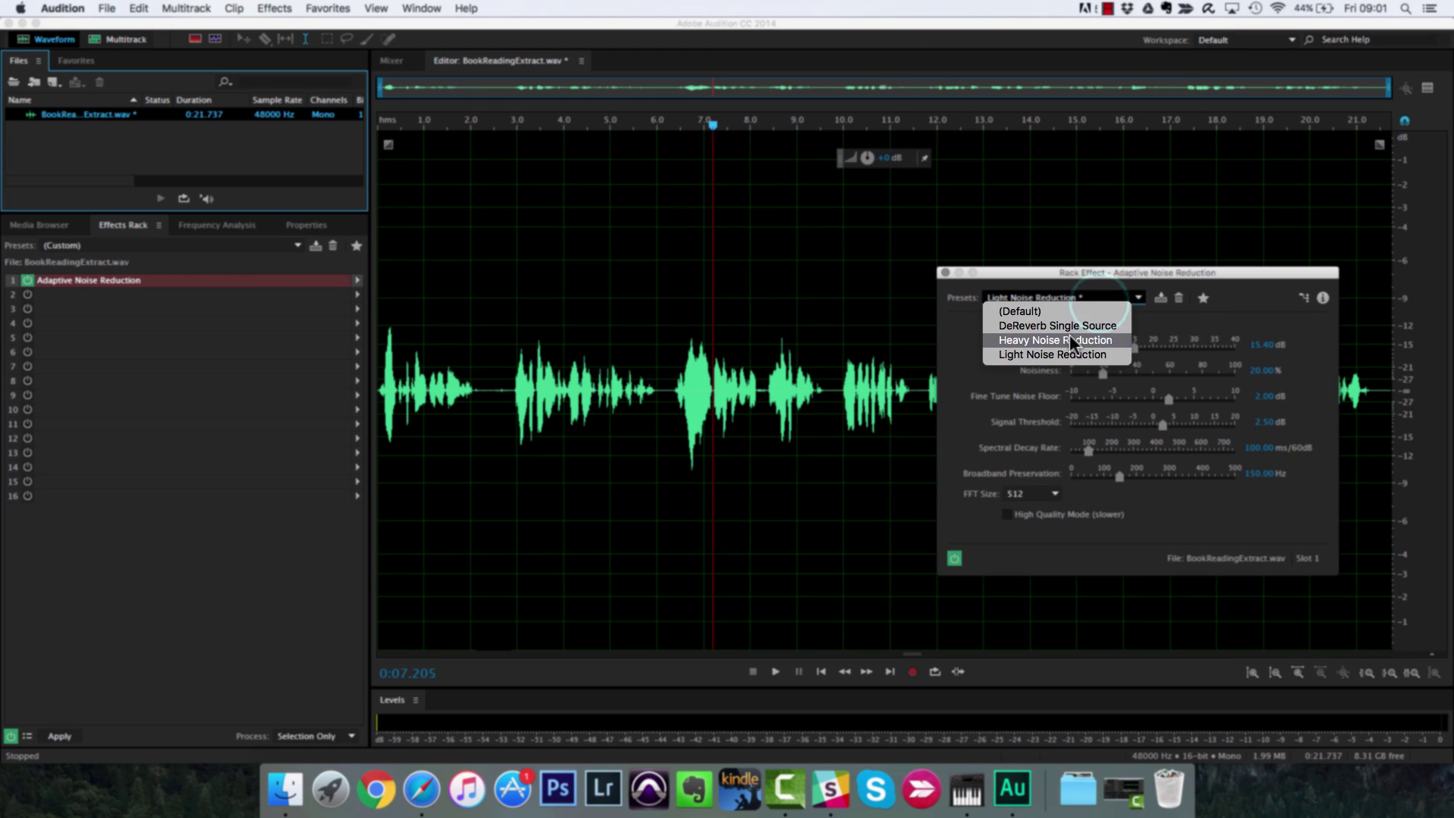
click(1067, 353)
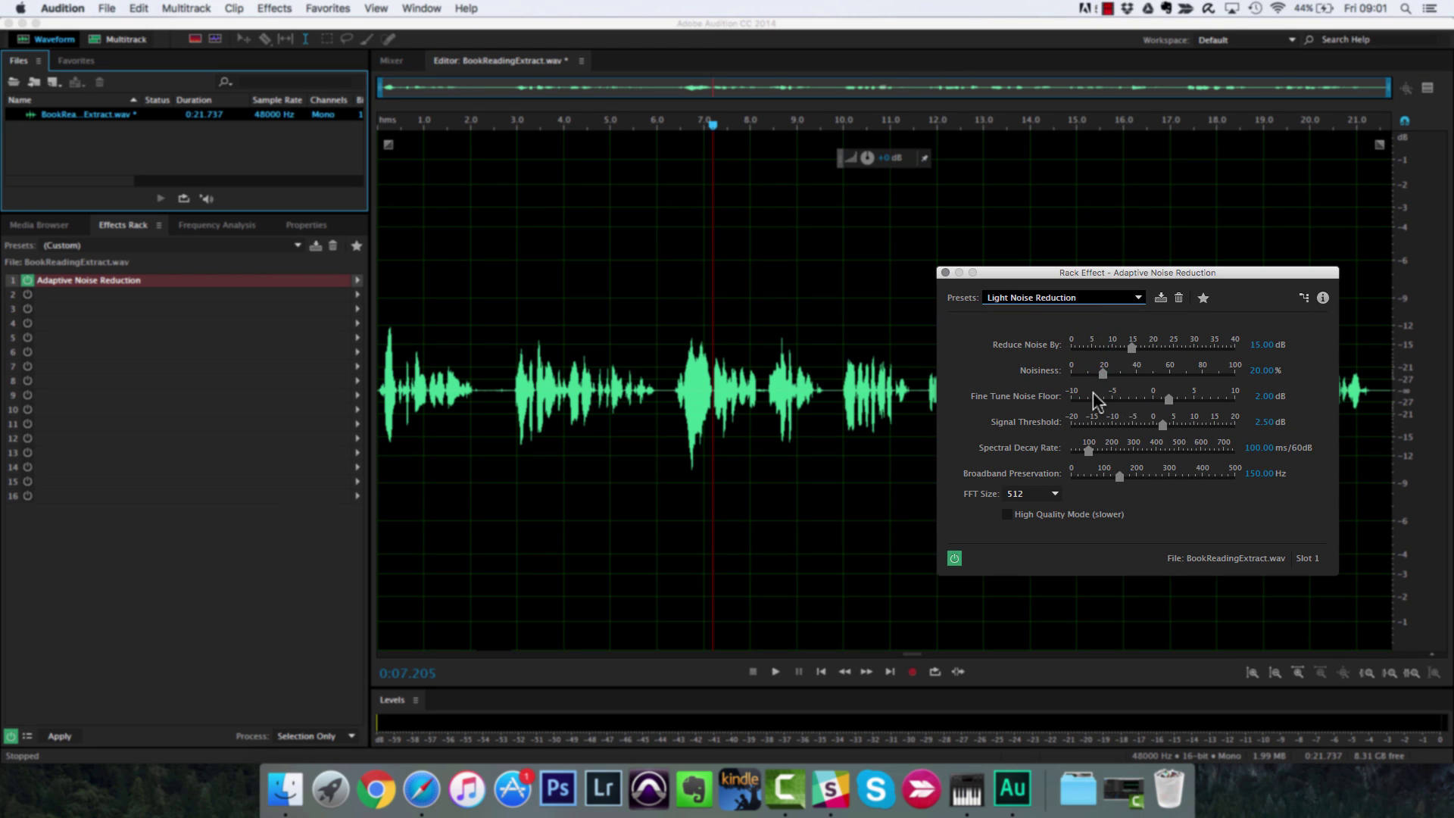
click(162, 617)
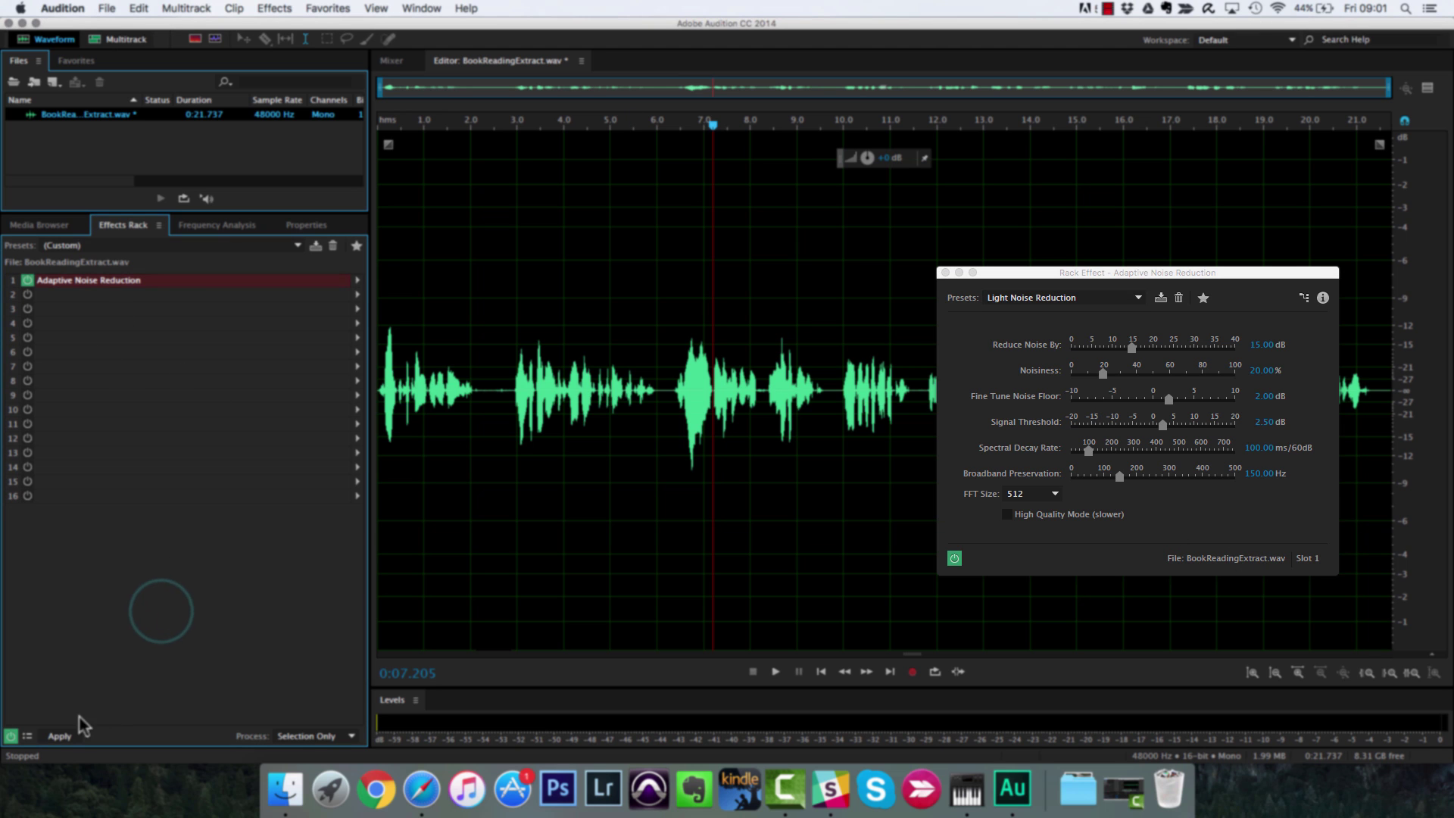
click(945, 272)
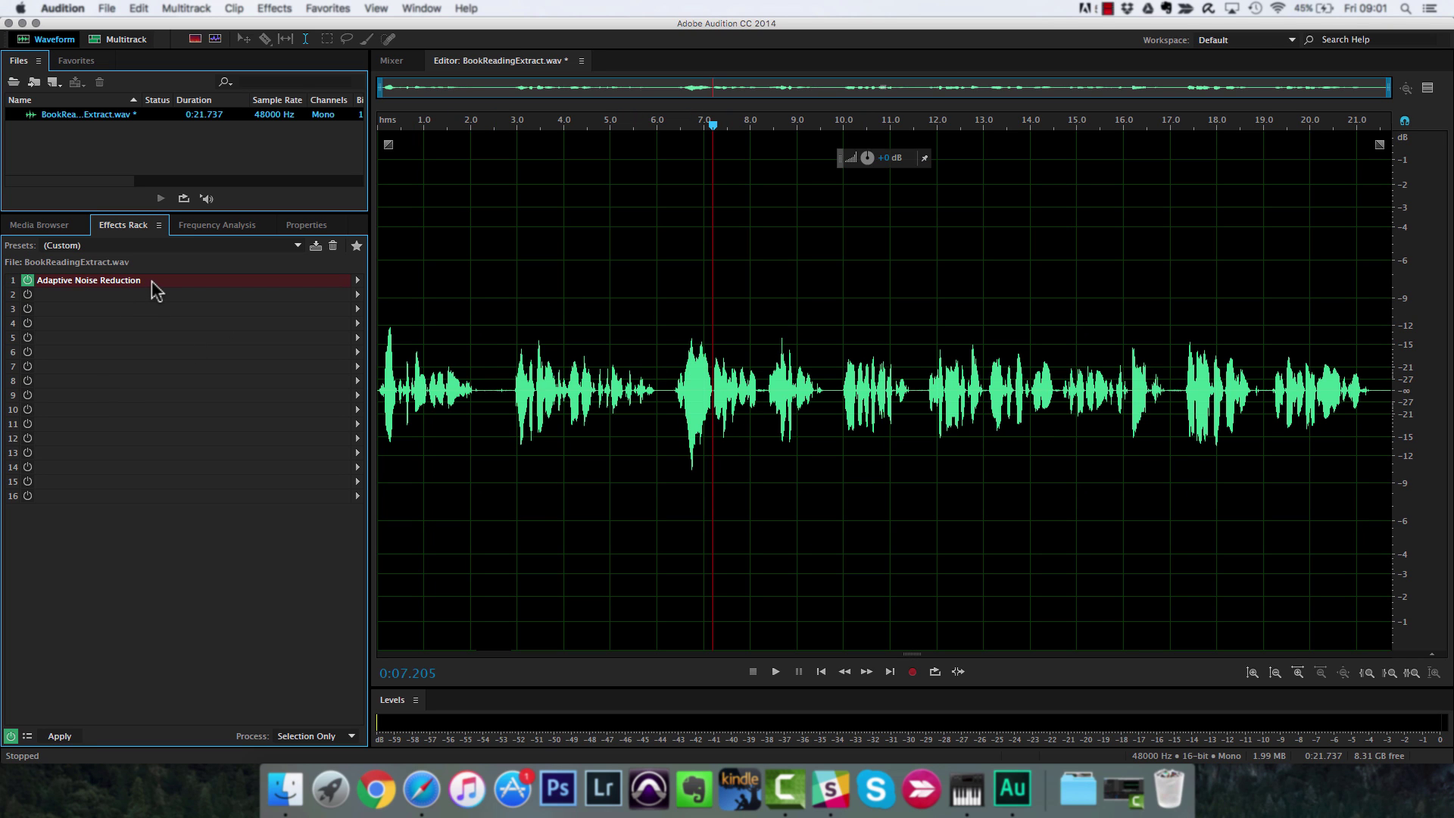
click(61, 736)
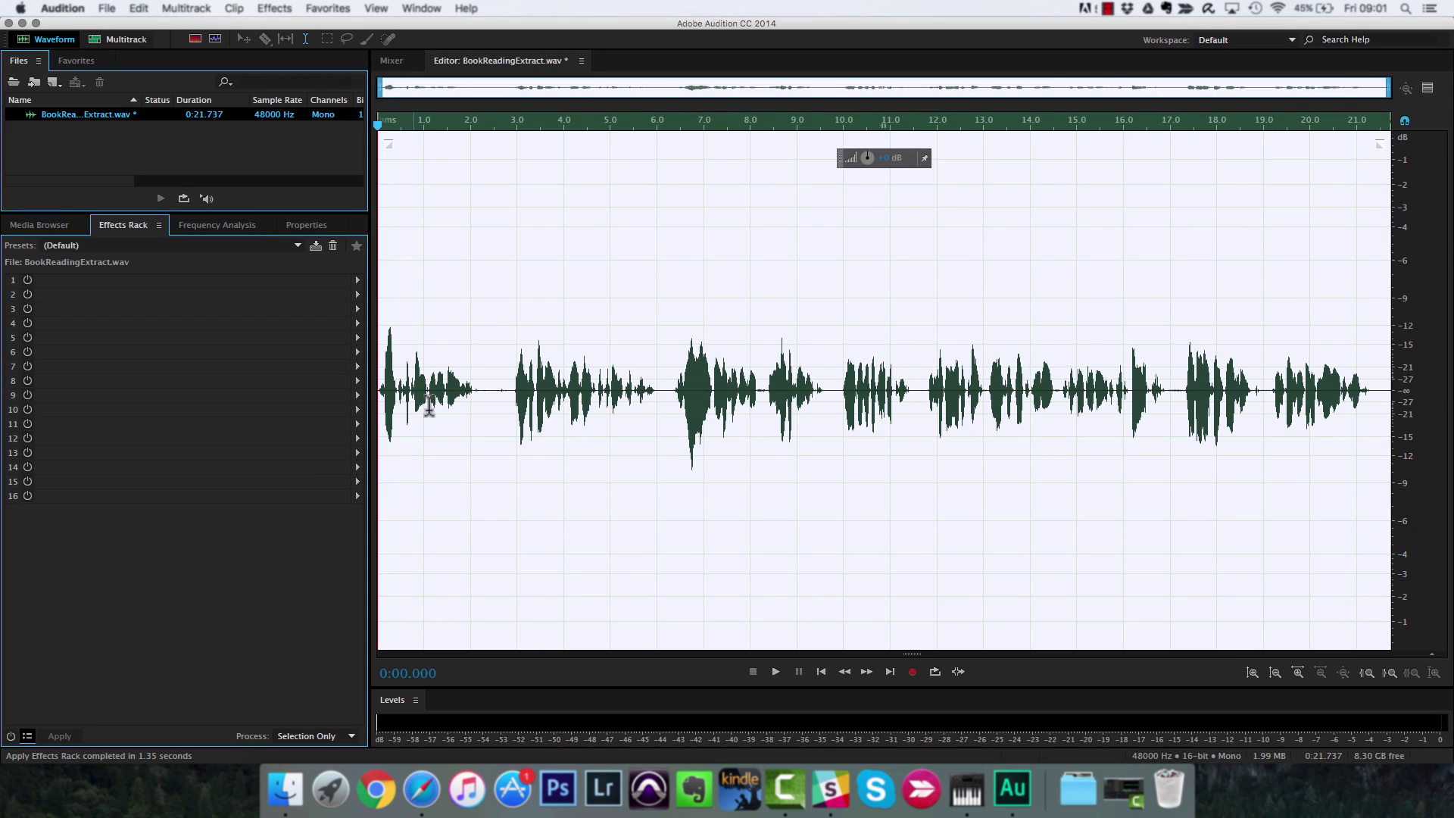
Listen to the processed recording from the beginning
click(495, 334)
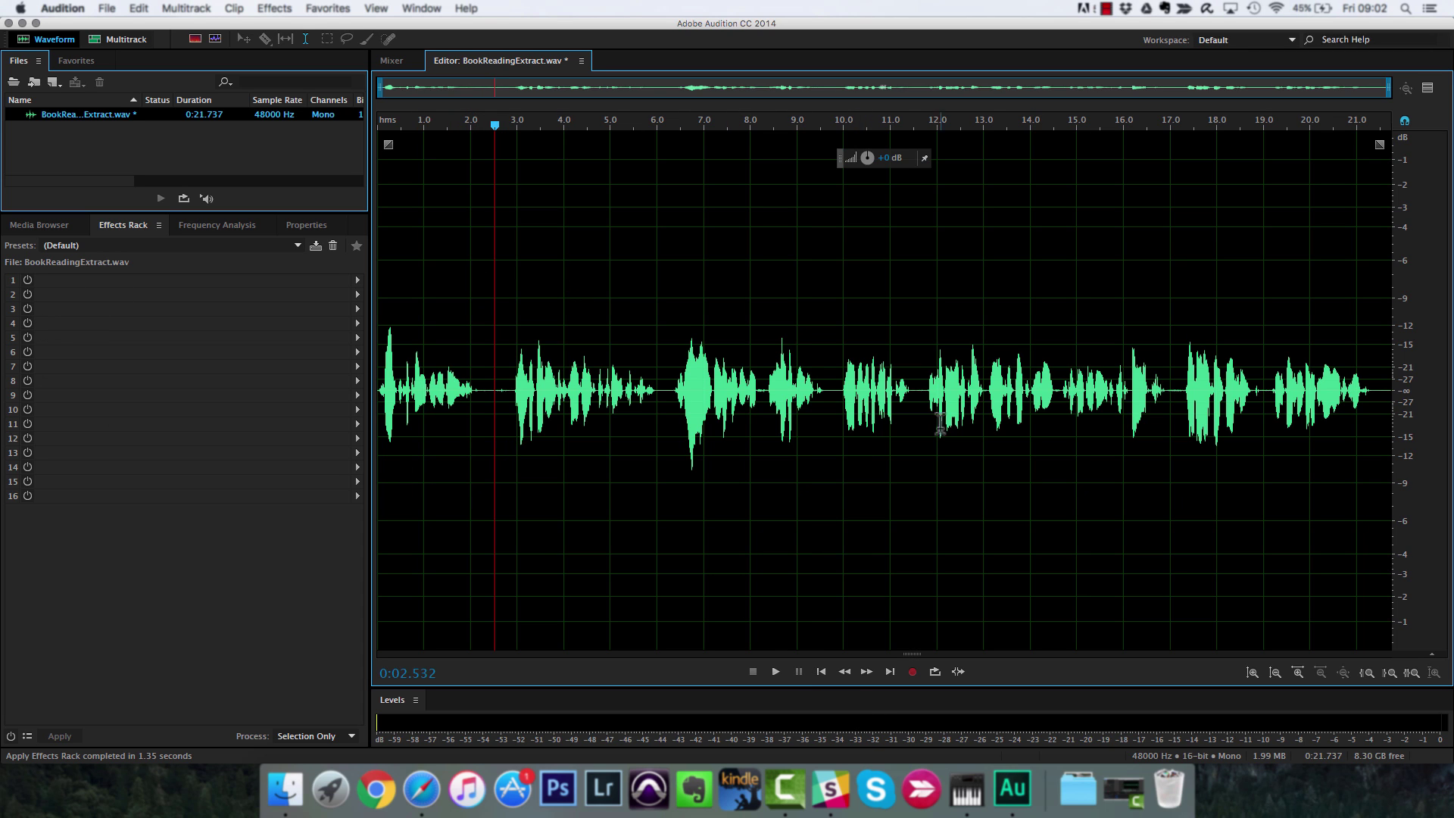
click(820, 671)
key(space)
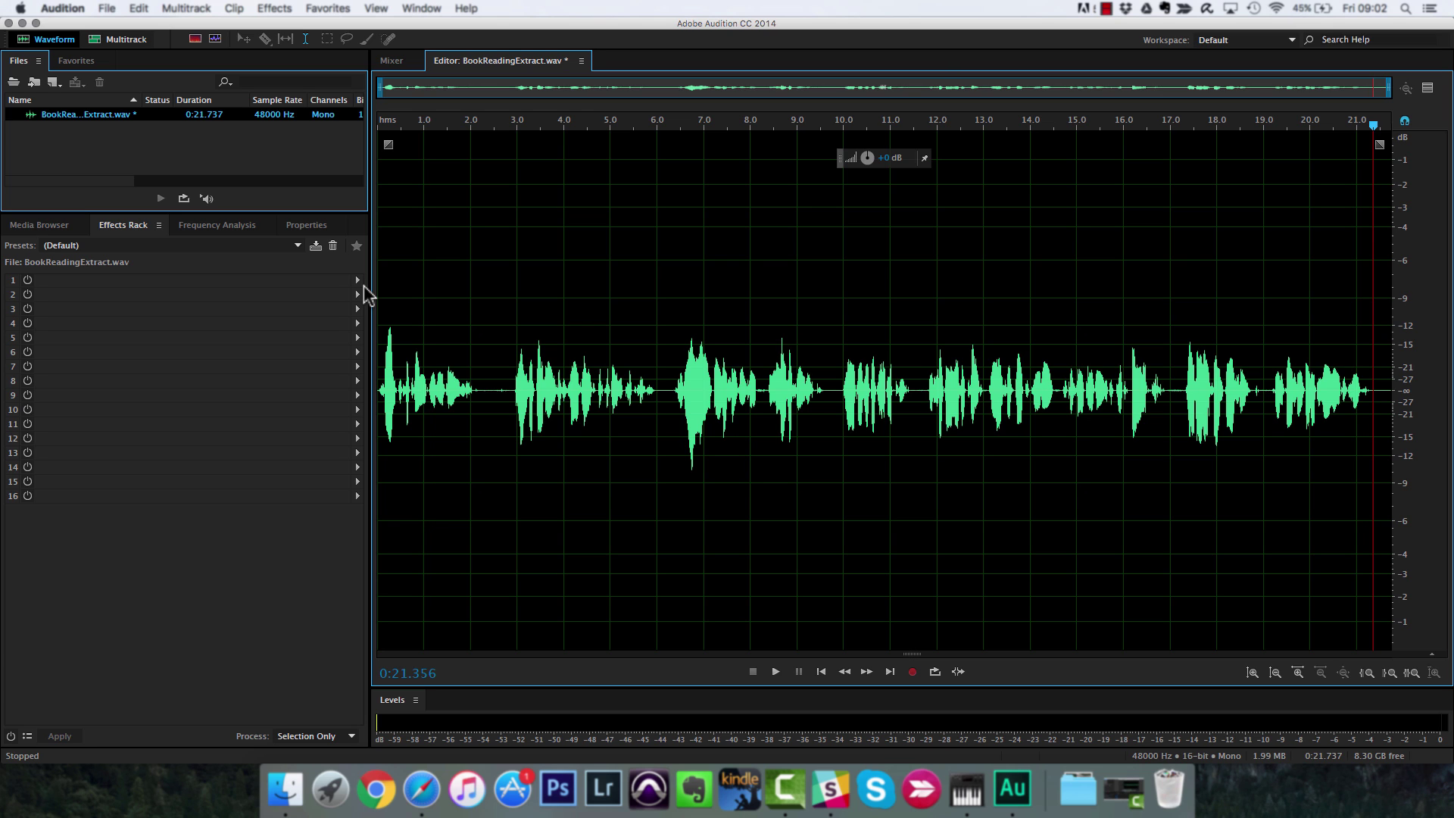
Add a Parametric Equalizer to the first effects rack slot and move its settings away from the waveform
click(349, 283)
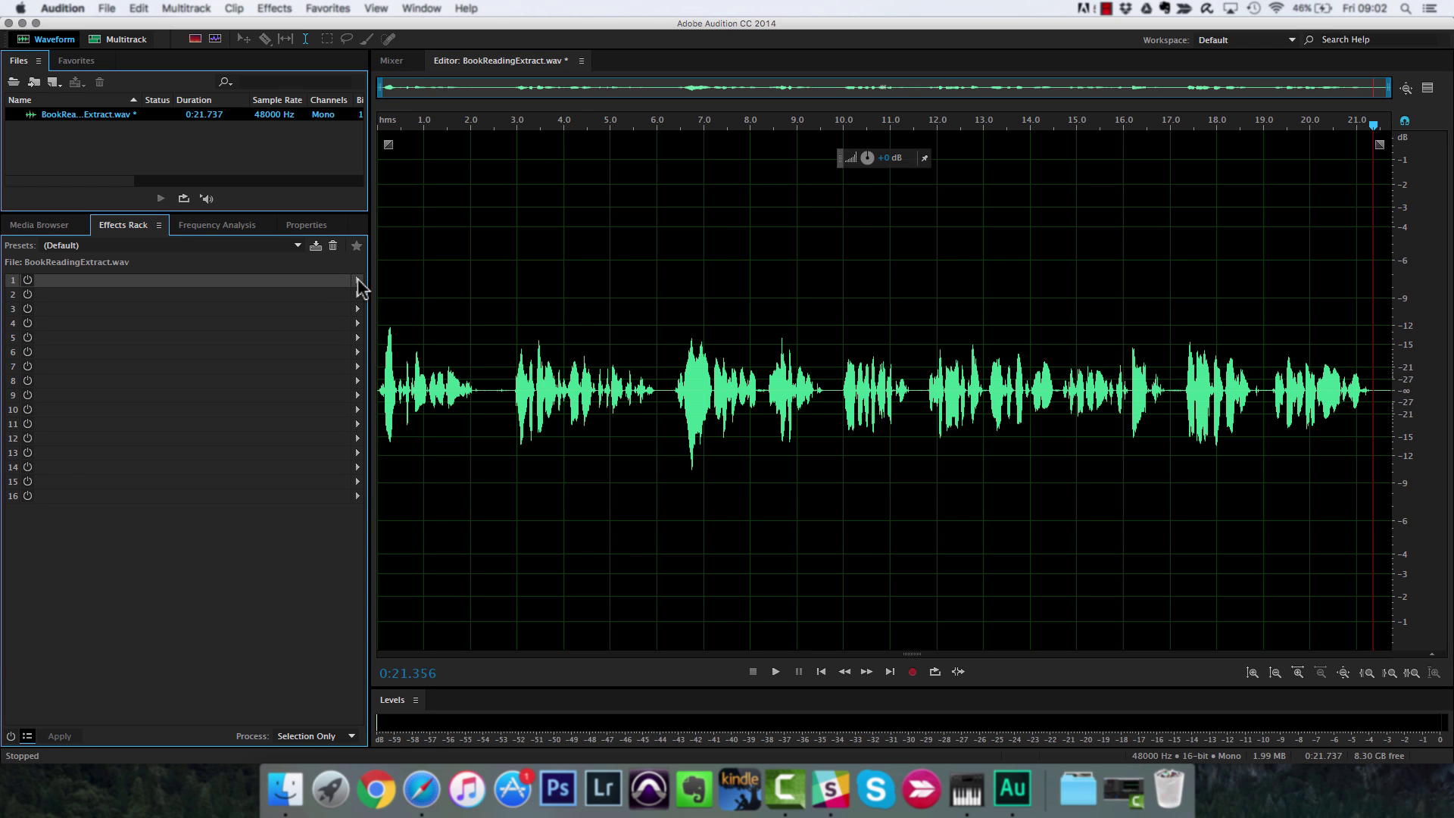
click(358, 280)
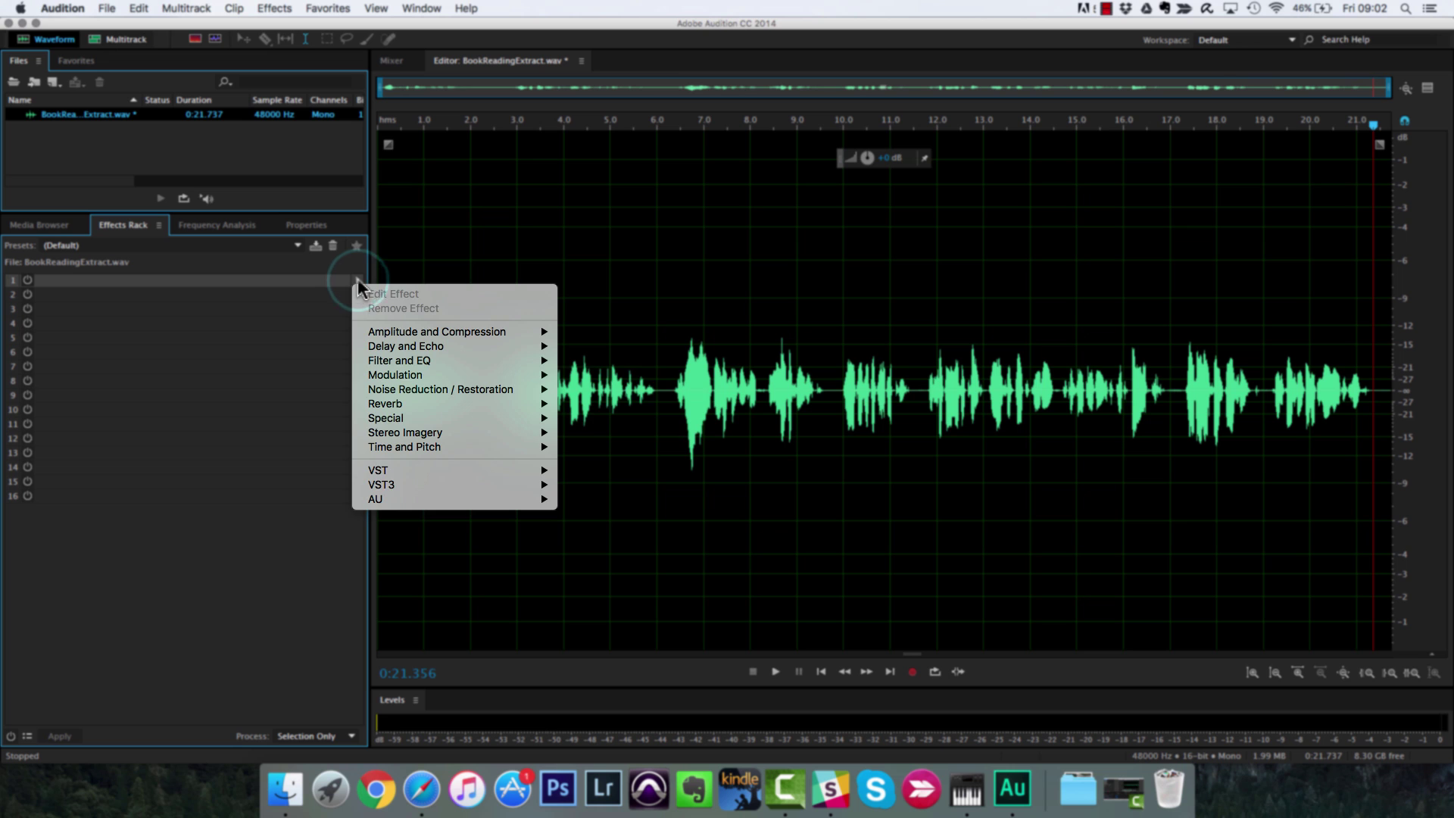
mouse_move(546, 366)
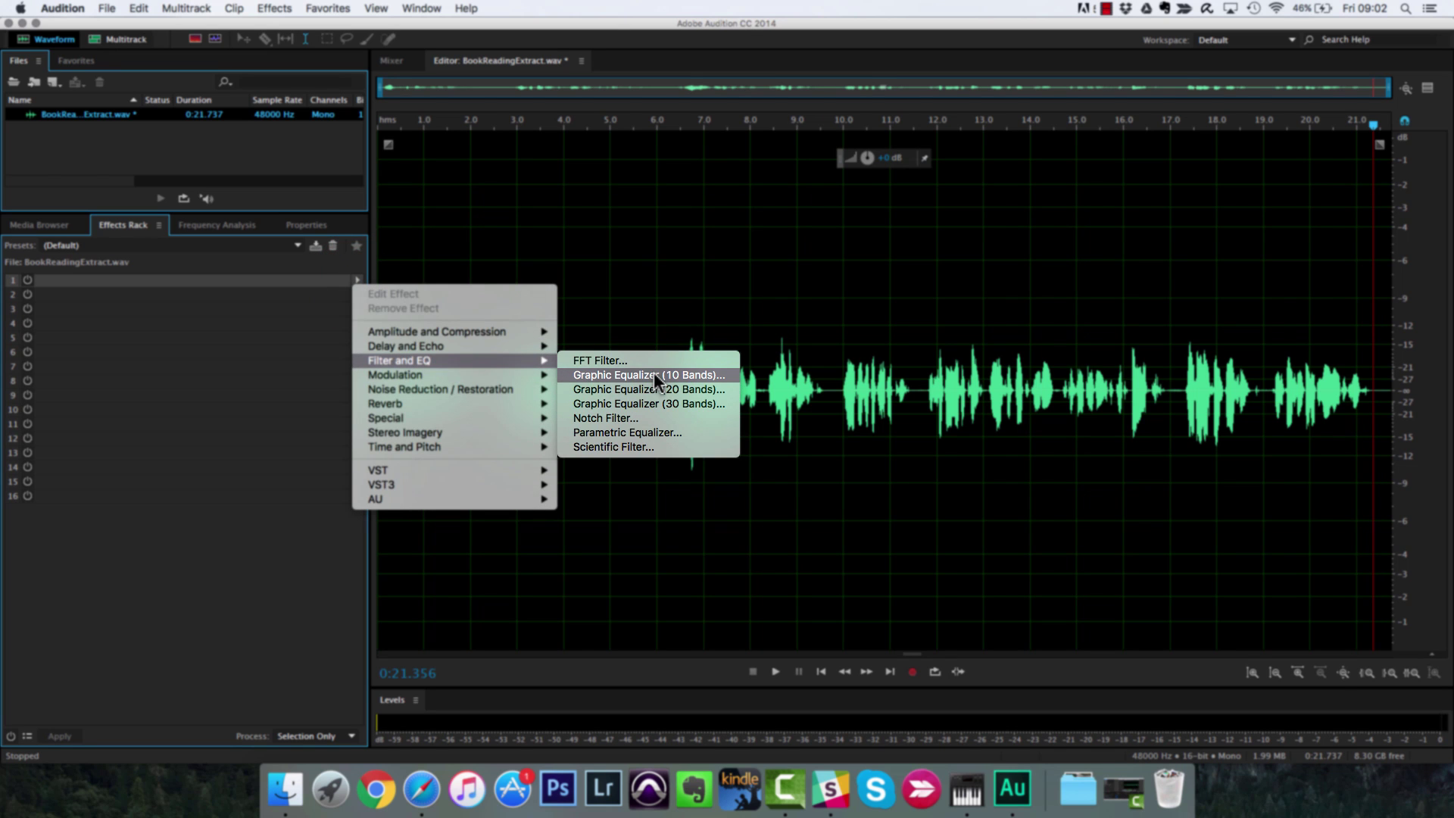
click(648, 432)
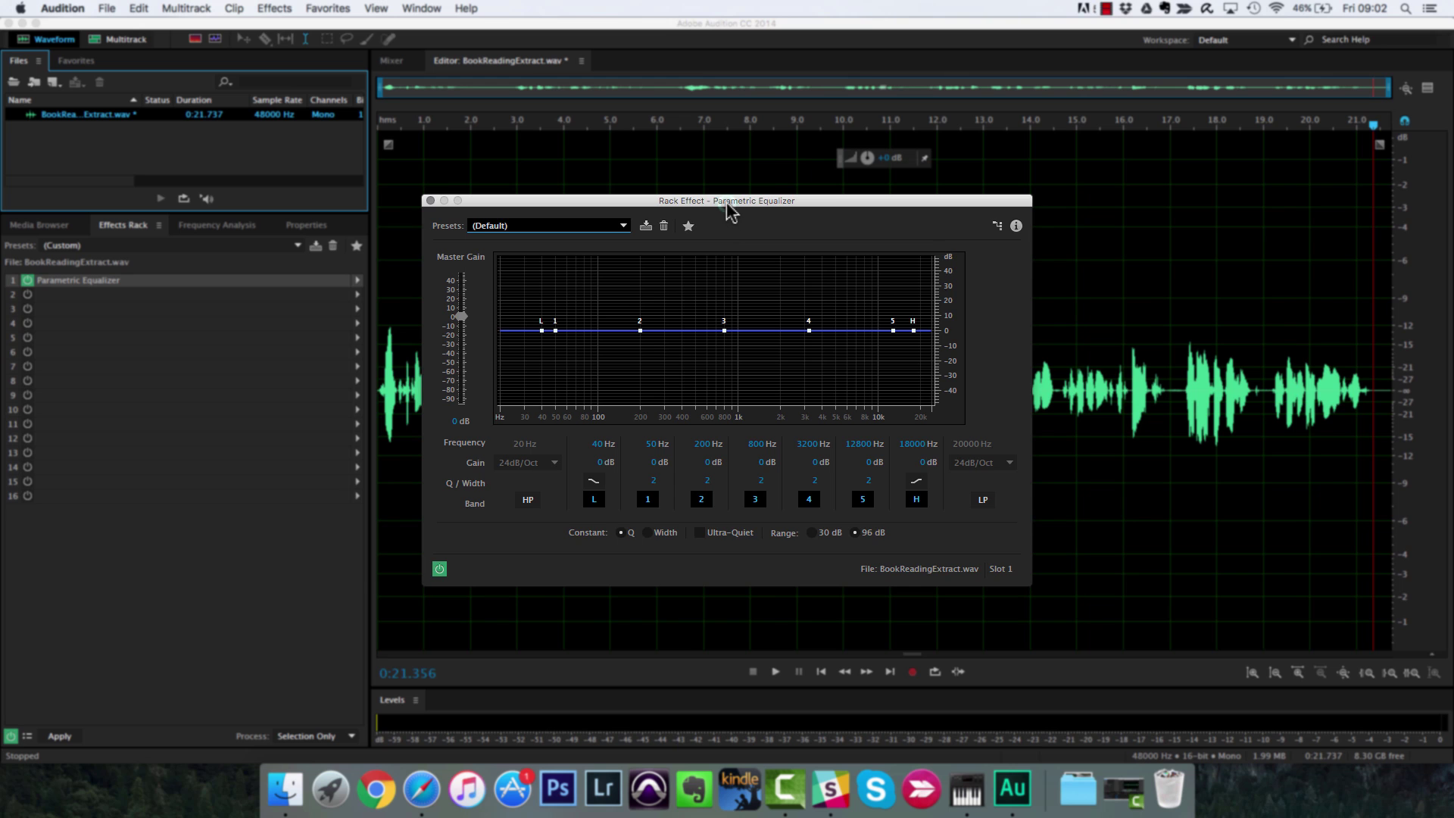
drag(728, 211, 367, 180)
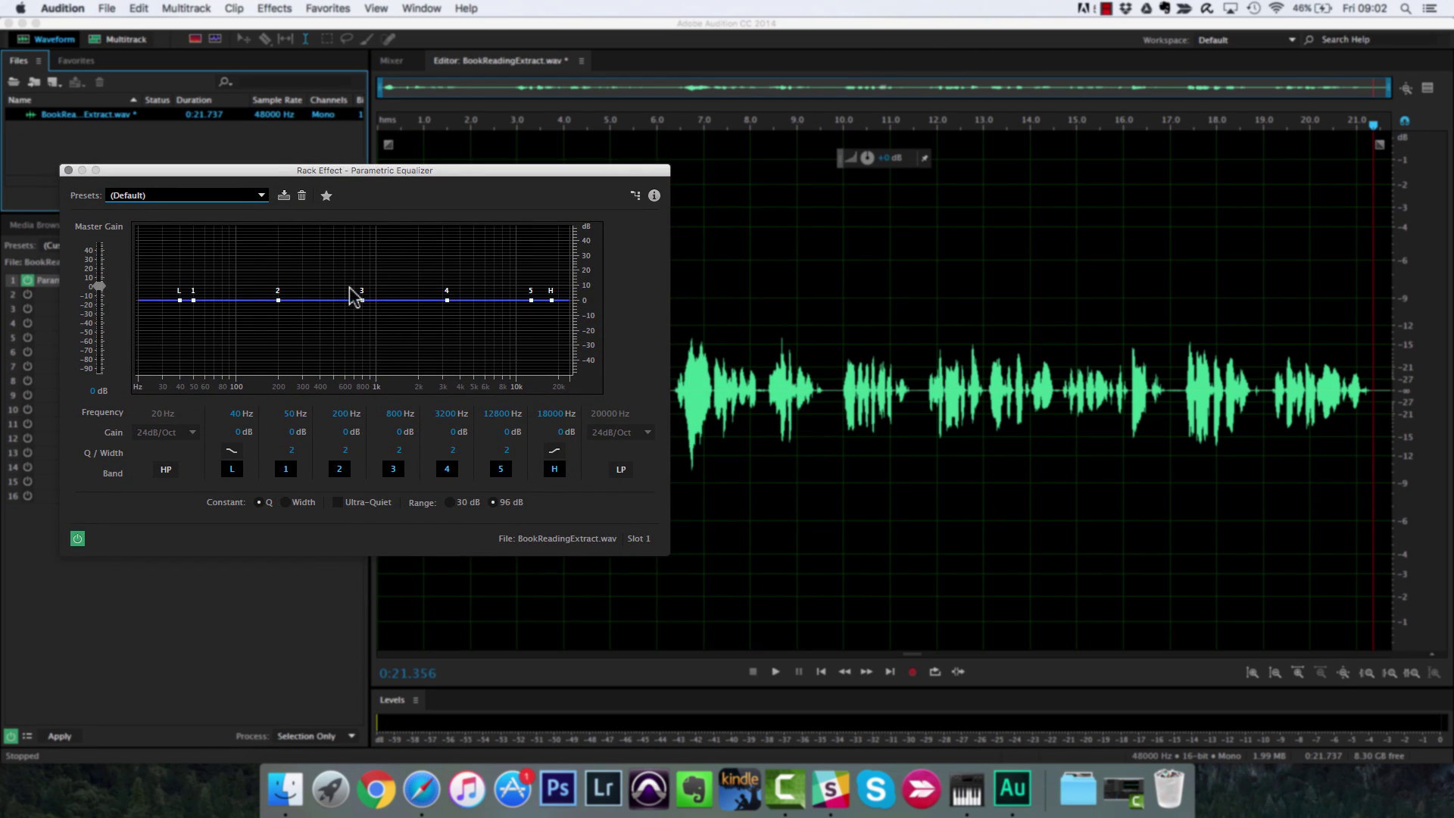
Boost equalizer band 3 by about 3 dB at 1994 Hz and set its Q to 1.3
mouse_move(362, 300)
mouse_down()
mouse_move(292, 253)
mouse_move(237, 266)
mouse_move(538, 302)
mouse_move(279, 293)
mouse_move(334, 318)
mouse_move(377, 303)
mouse_up()
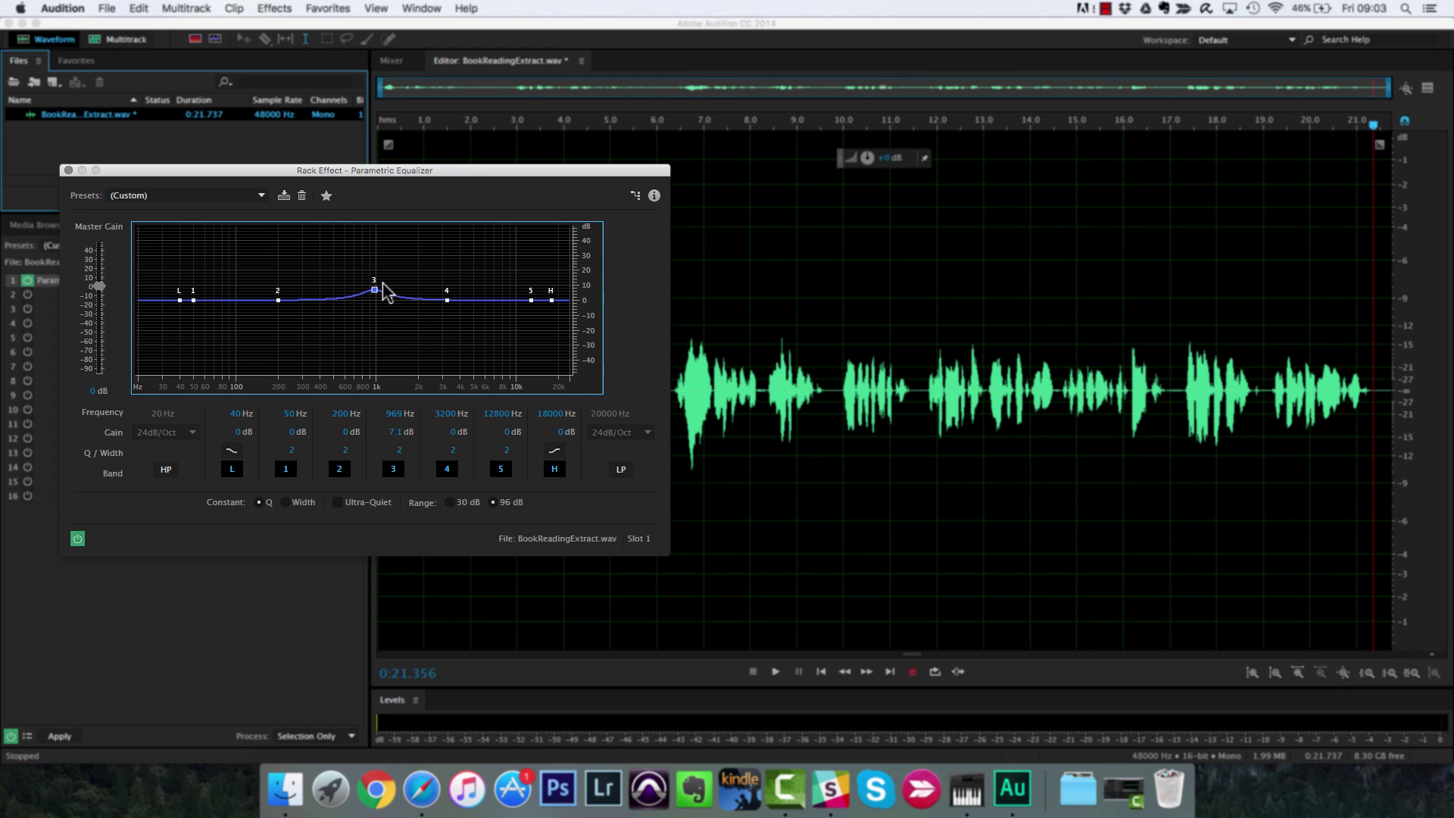
drag(375, 290, 416, 296)
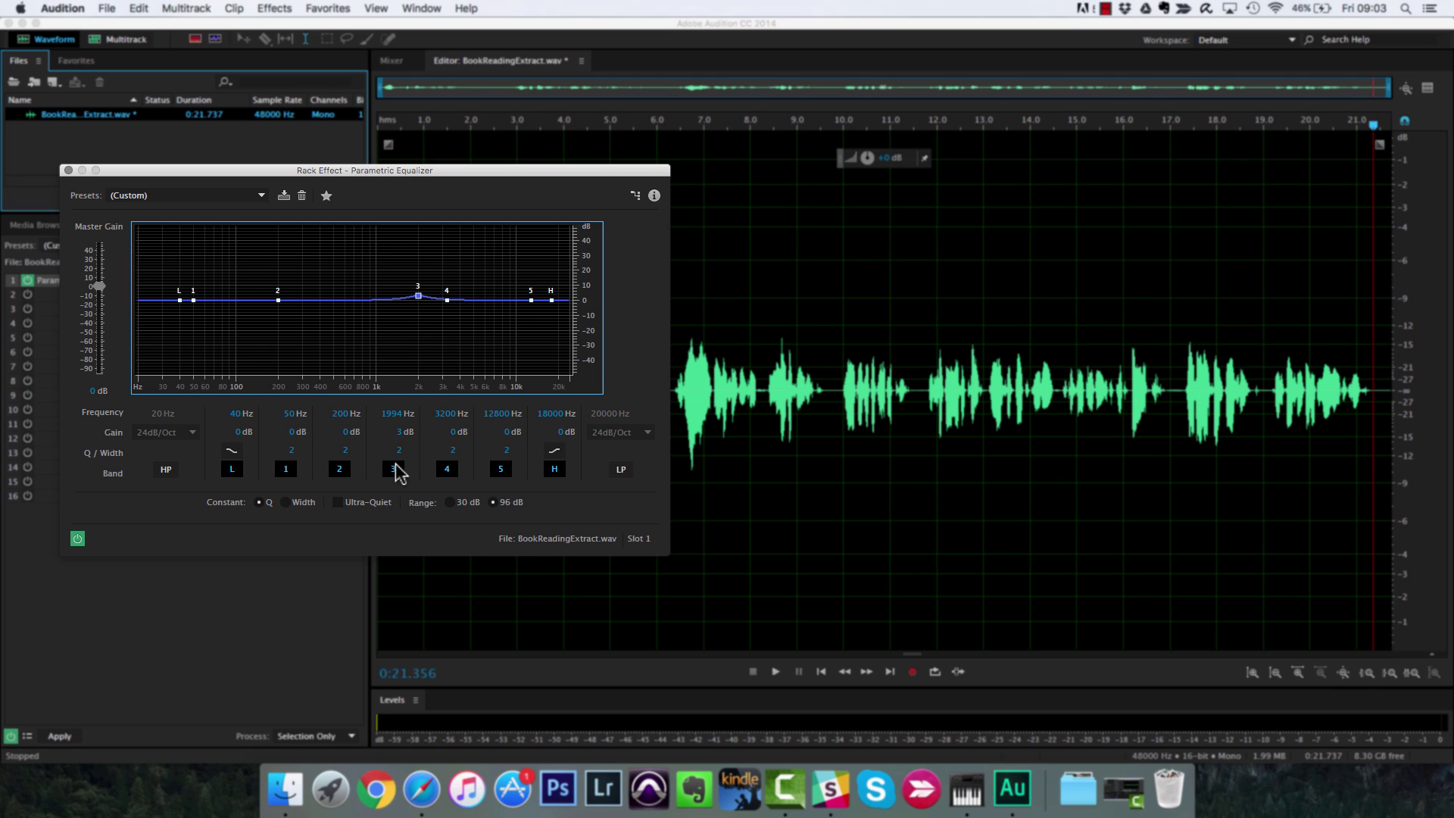
drag(396, 453, 396, 460)
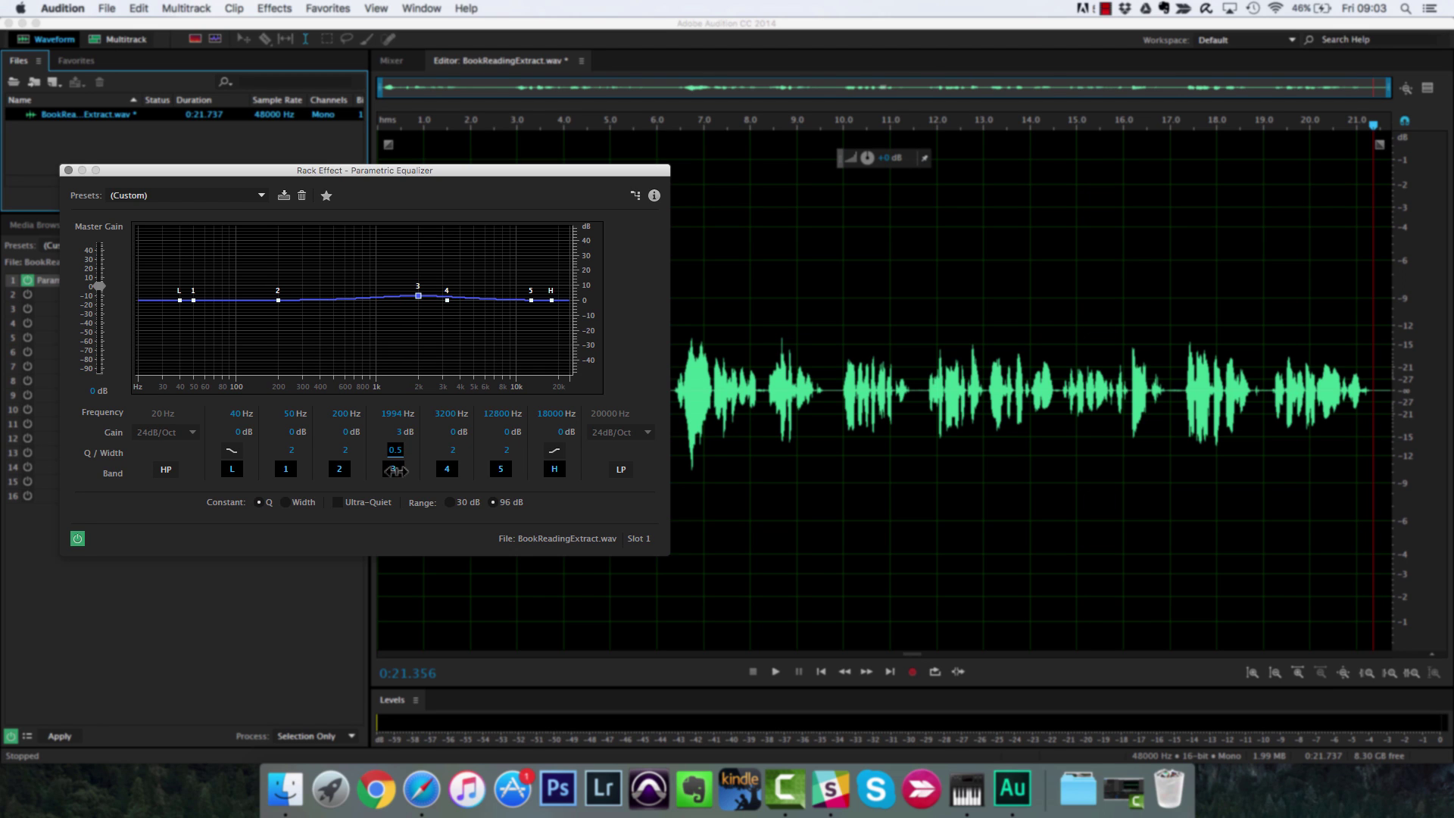
mouse_move(395, 471)
mouse_down()
mouse_move(395, 452)
mouse_move(394, 464)
mouse_up()
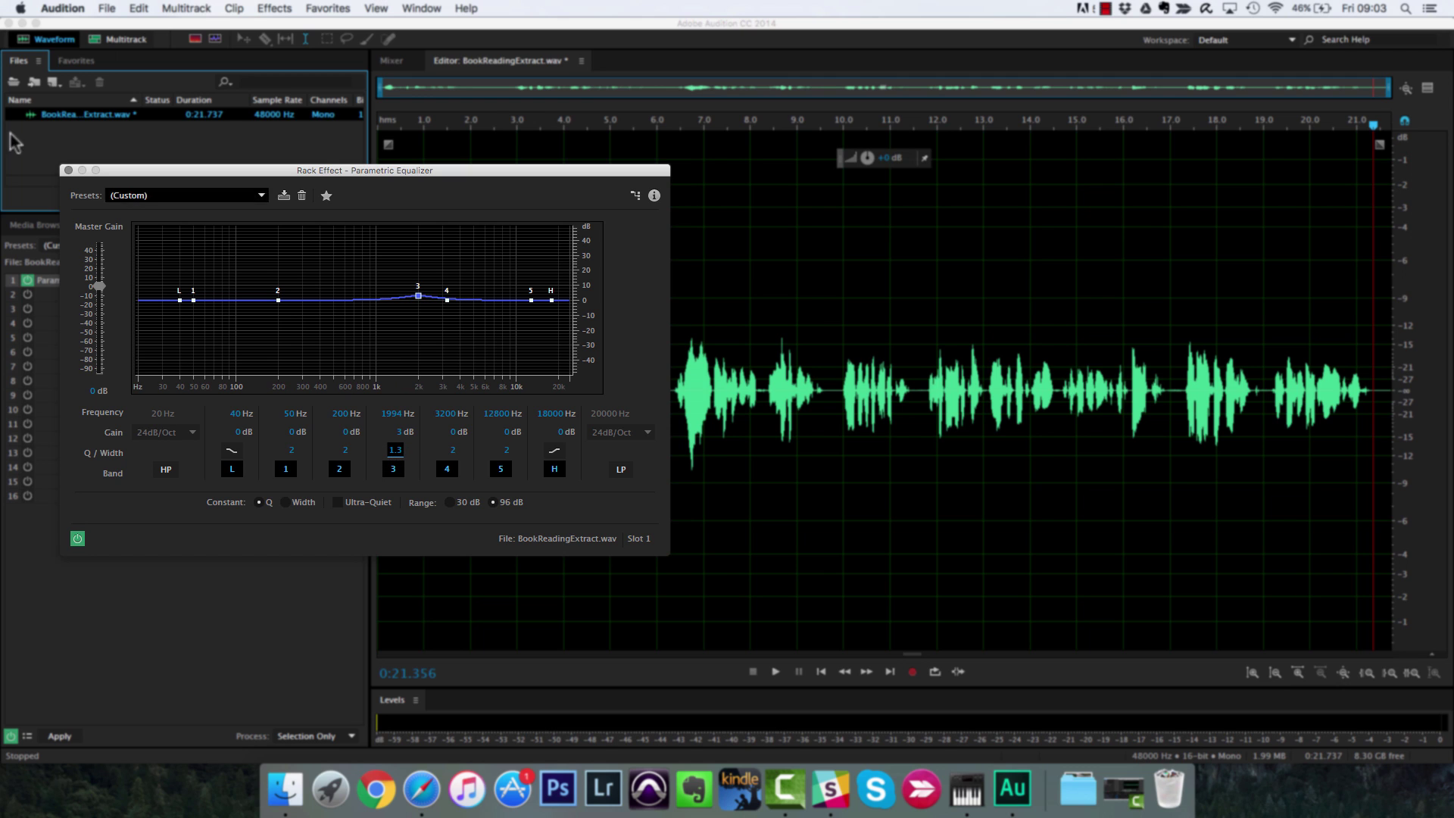
Set the gain of equalizer band 3 to 0 dB
click(397, 431)
text(320)
key(Return)
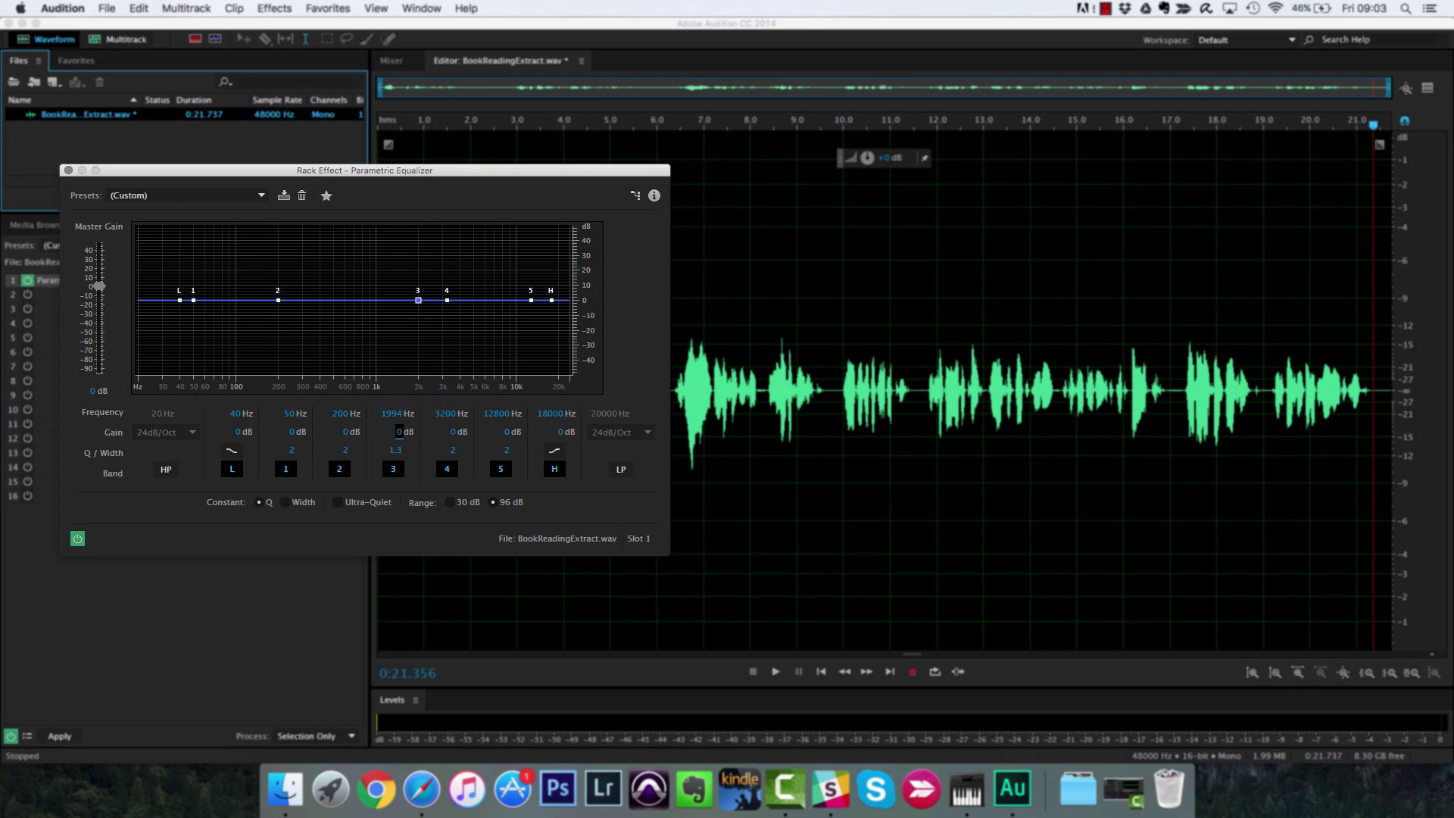
Close the equalizer settings and listen to the recording from about 2.3 seconds
click(68, 170)
click(487, 211)
key(space)
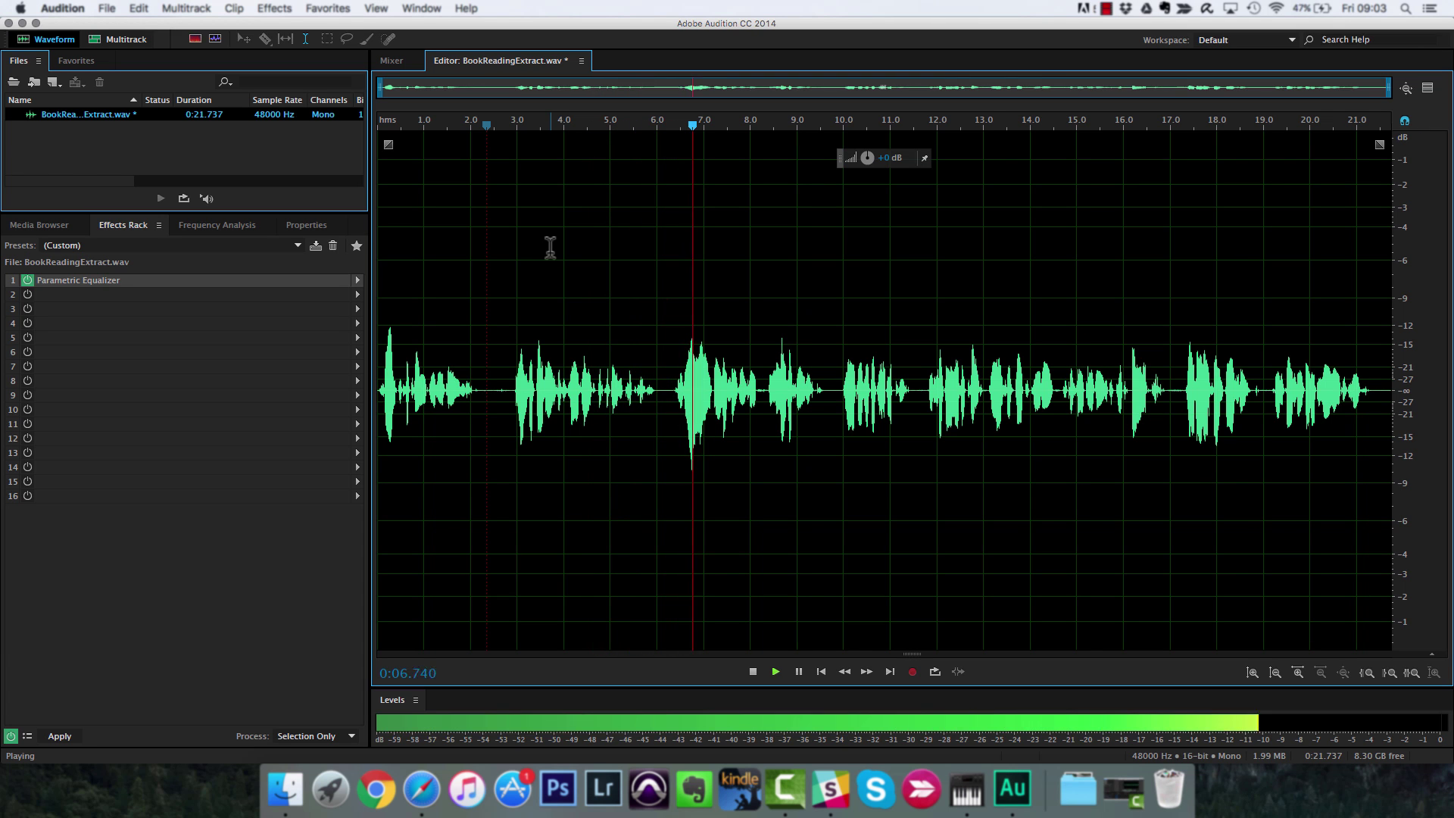
Undo the recent effects rack changes until Adaptive Noise Reduction is back in slot 1 in place of the Parametric Equalizer
key(super+z)
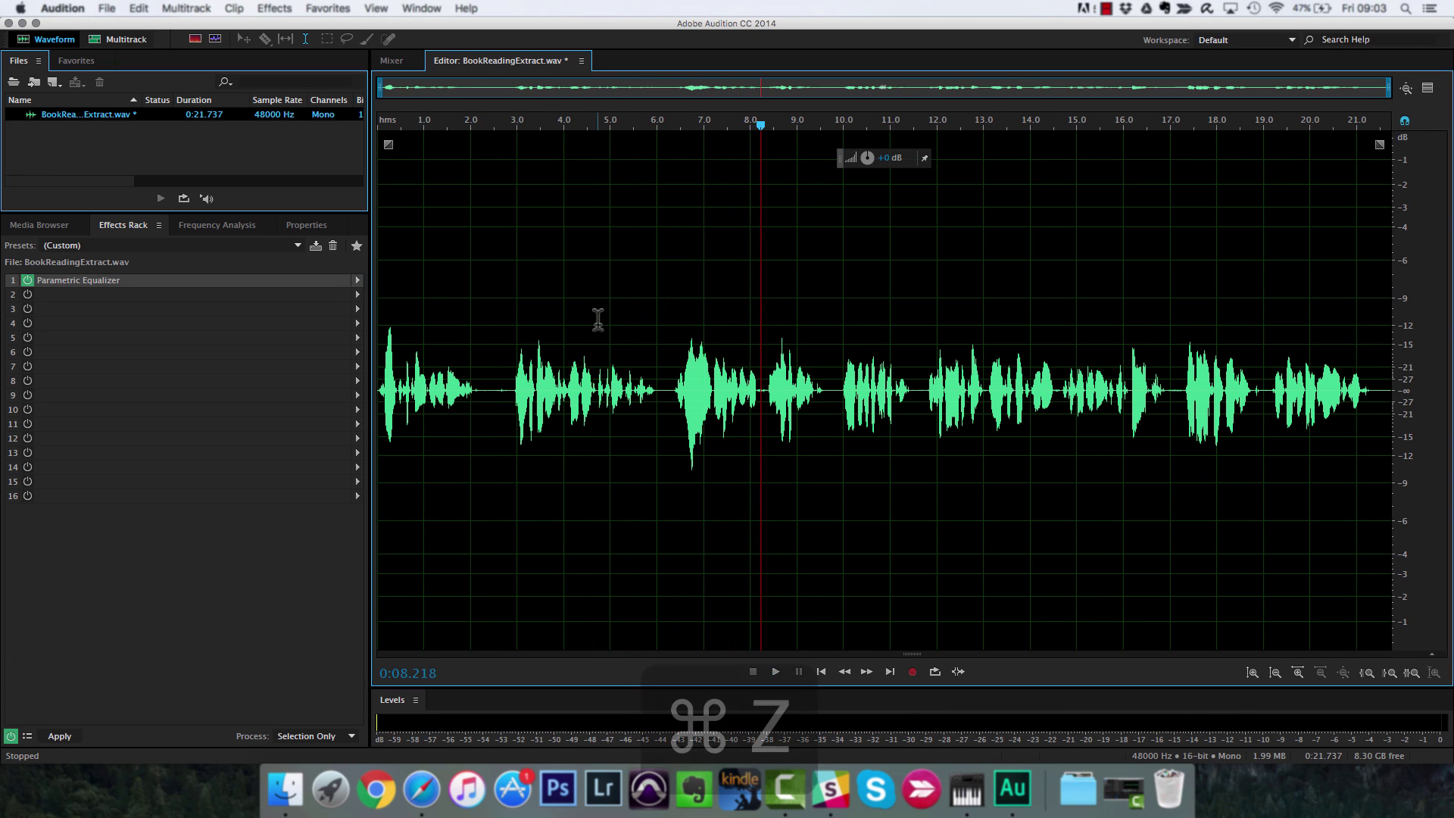
key(super+z)
click(504, 314)
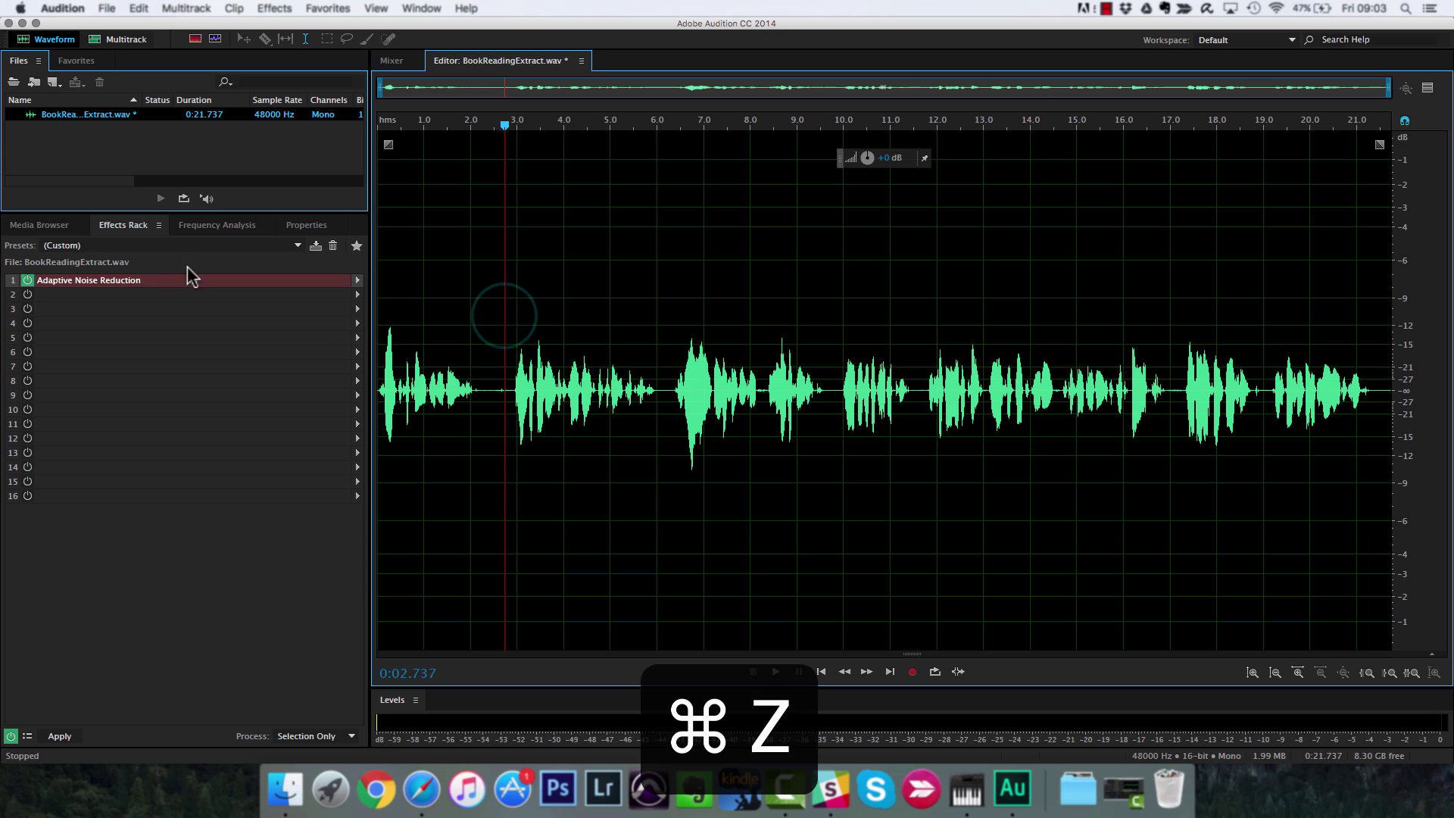
Bypass Adaptive Noise Reduction in rack slot 1, check its settings and listen to the recording without it
click(28, 280)
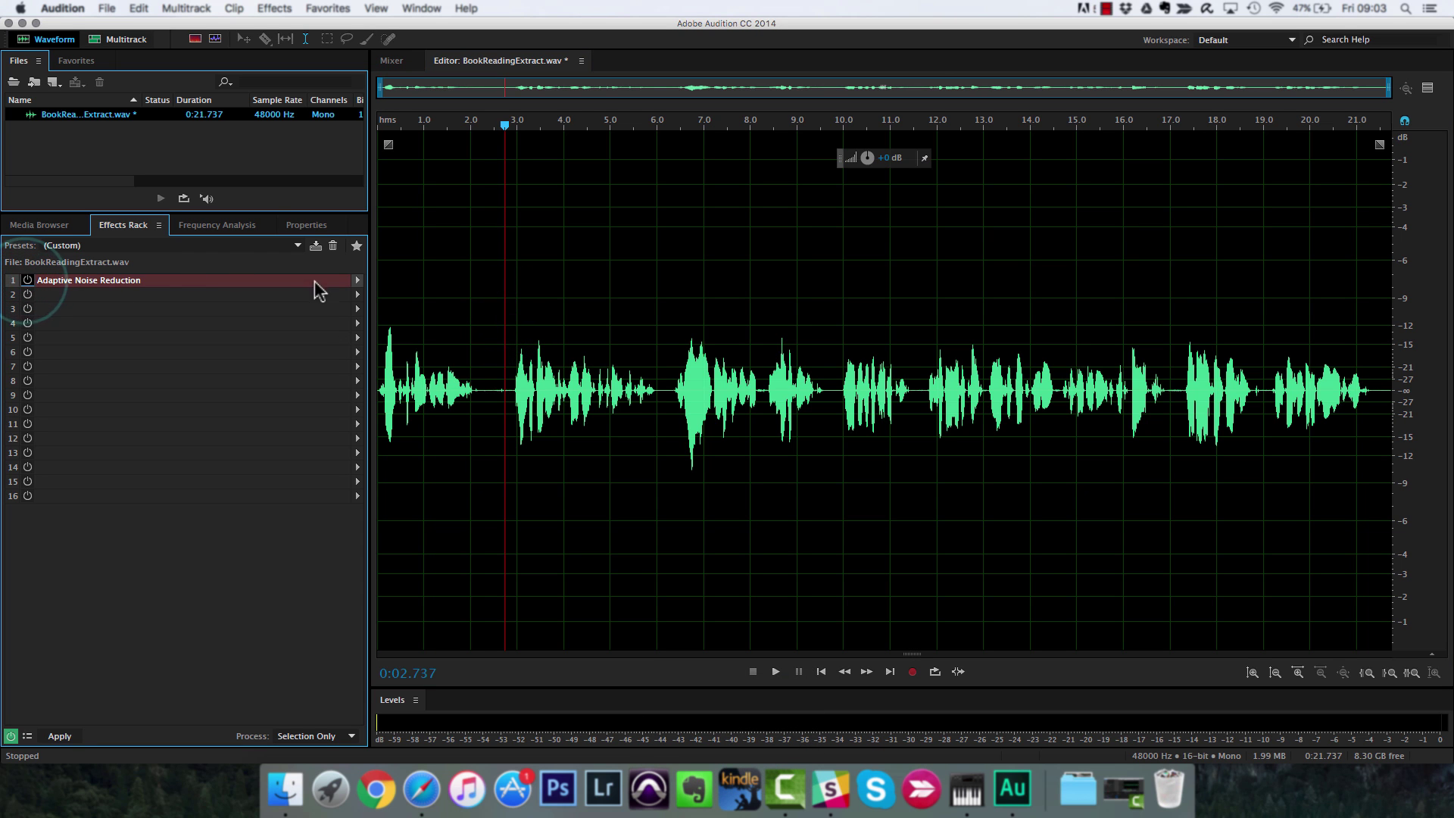
double_click(354, 283)
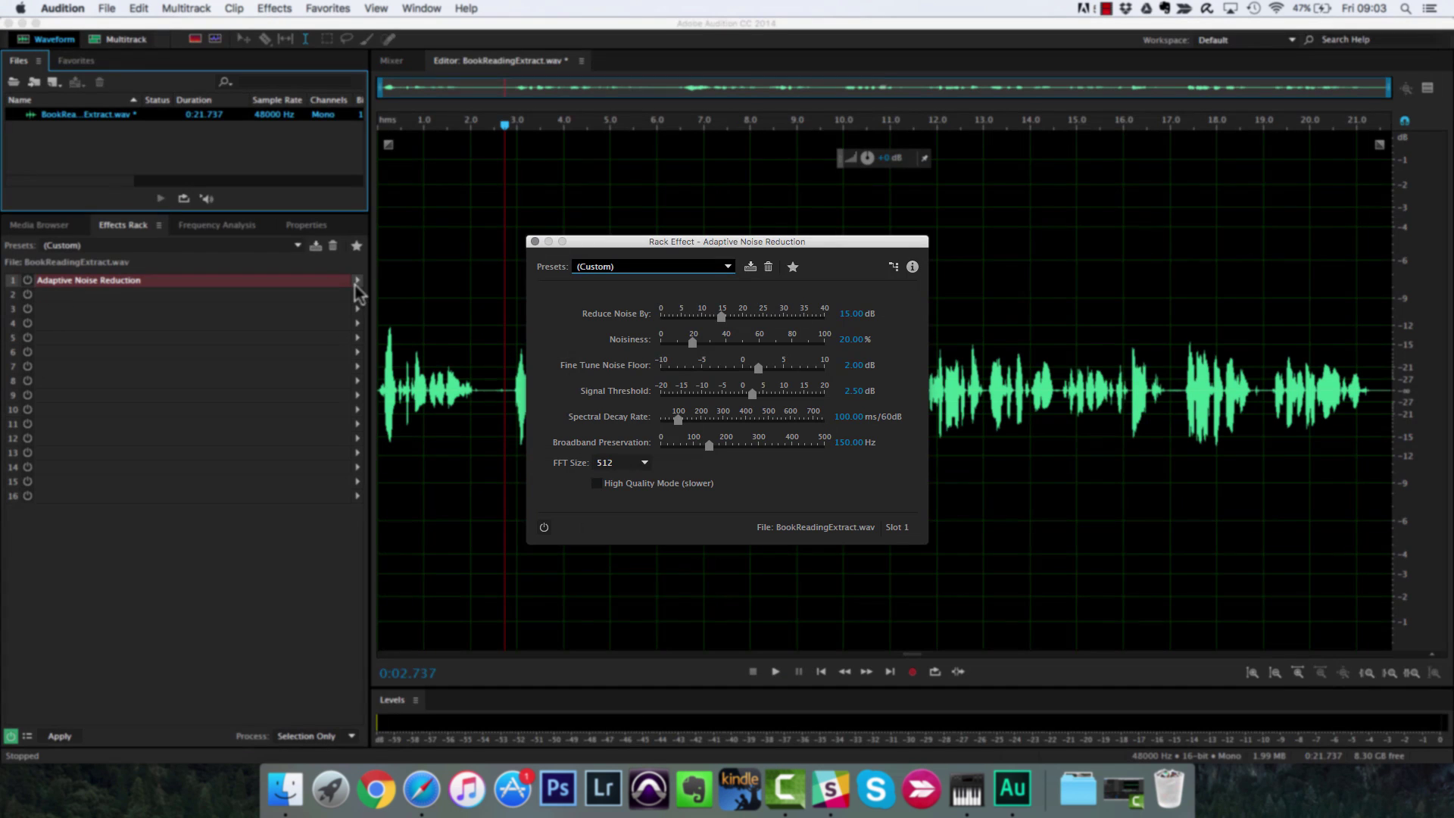
click(533, 241)
key(space)
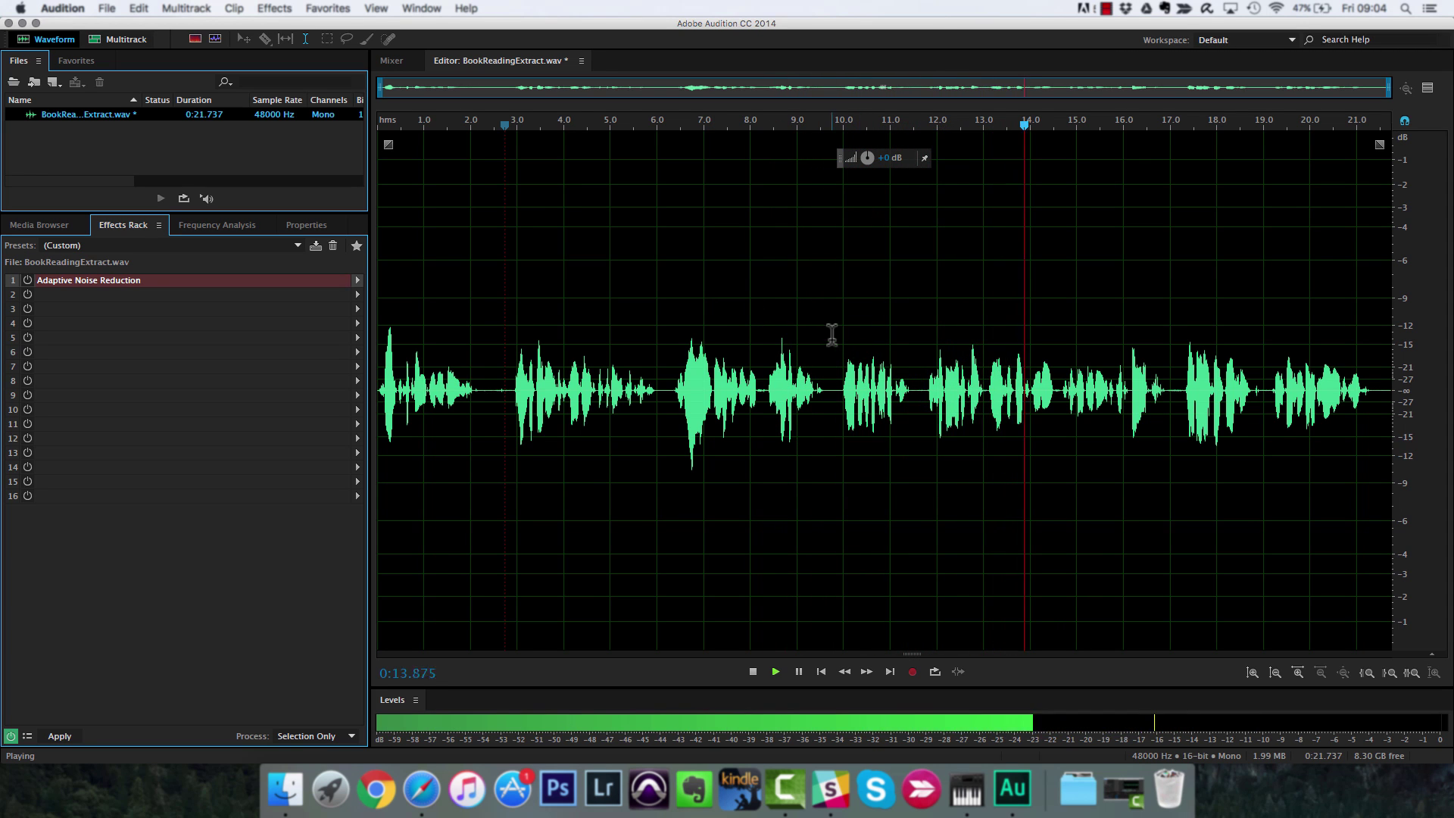
key(space)
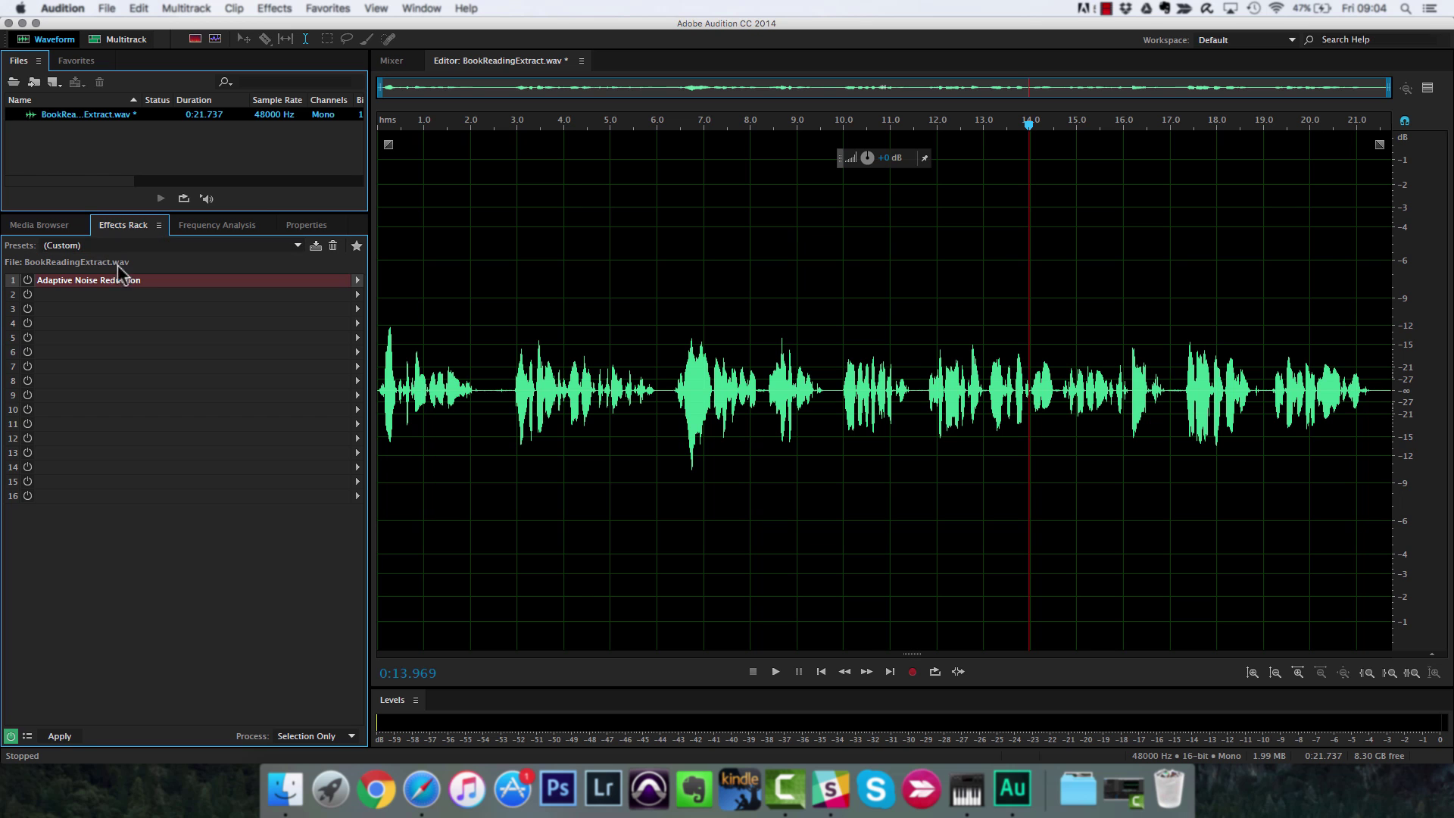
Add a Parametric Equalizer to the second effects rack slot
click(358, 295)
mouse_move(412, 374)
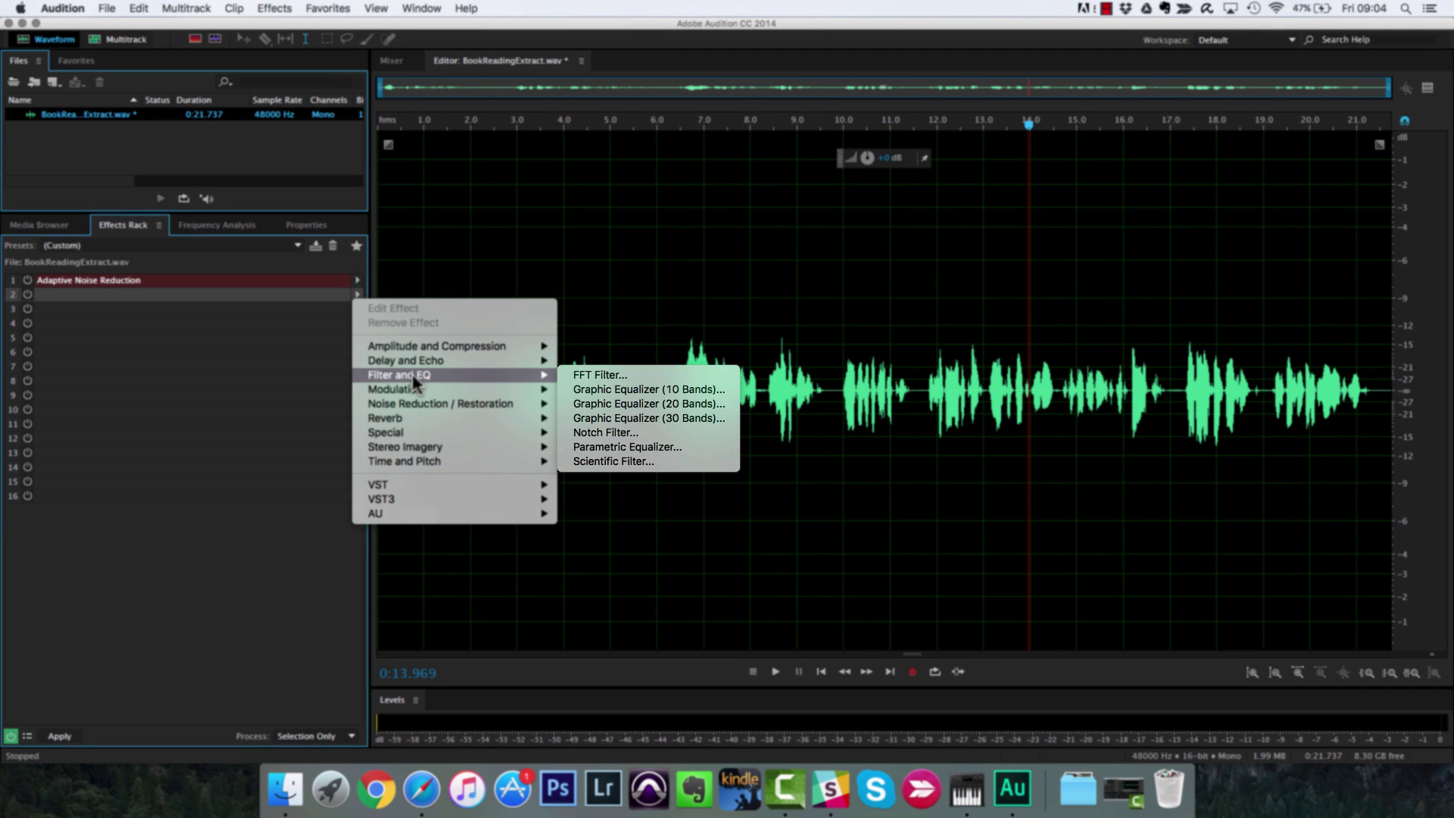
click(639, 446)
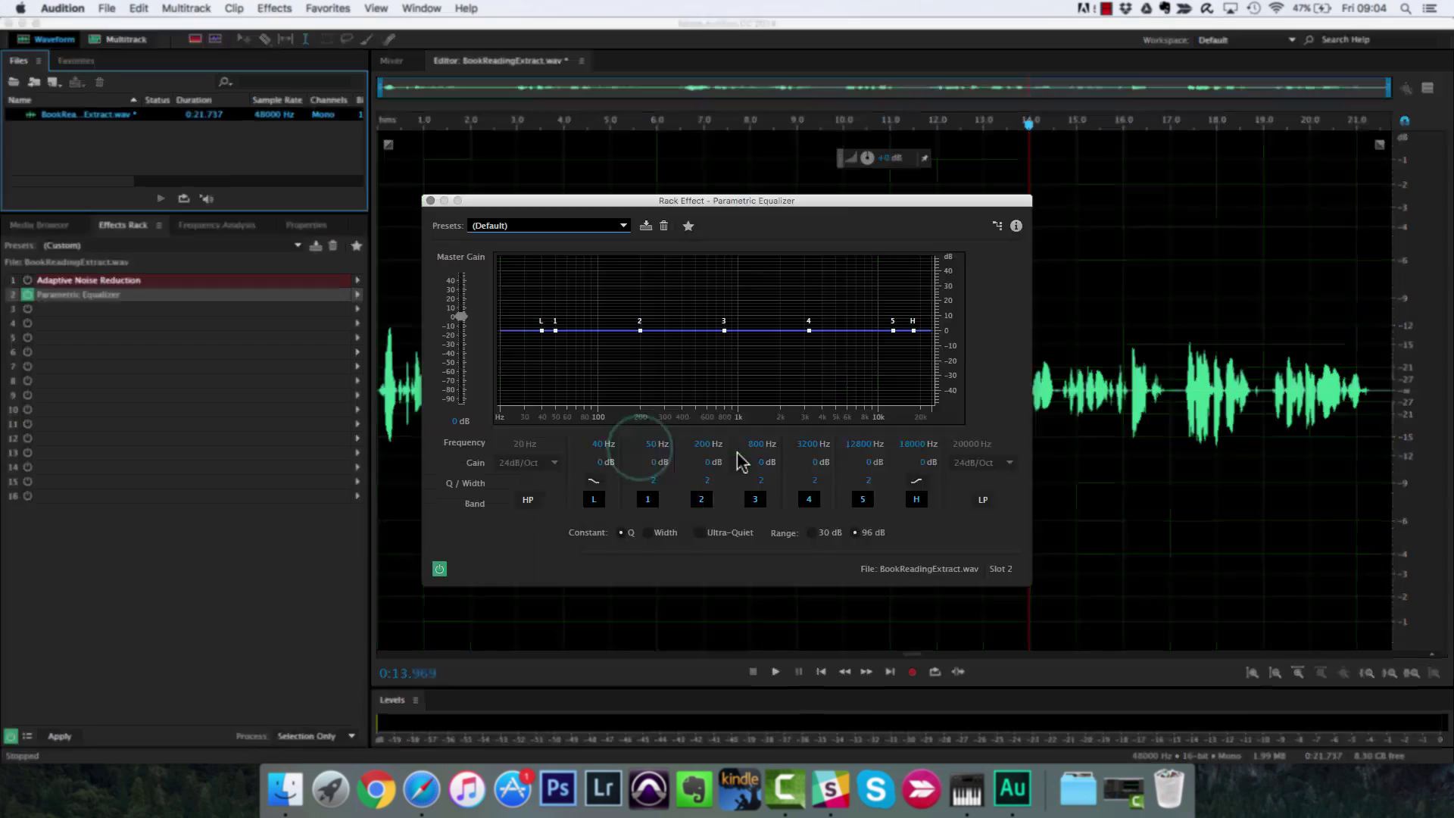
click(542, 330)
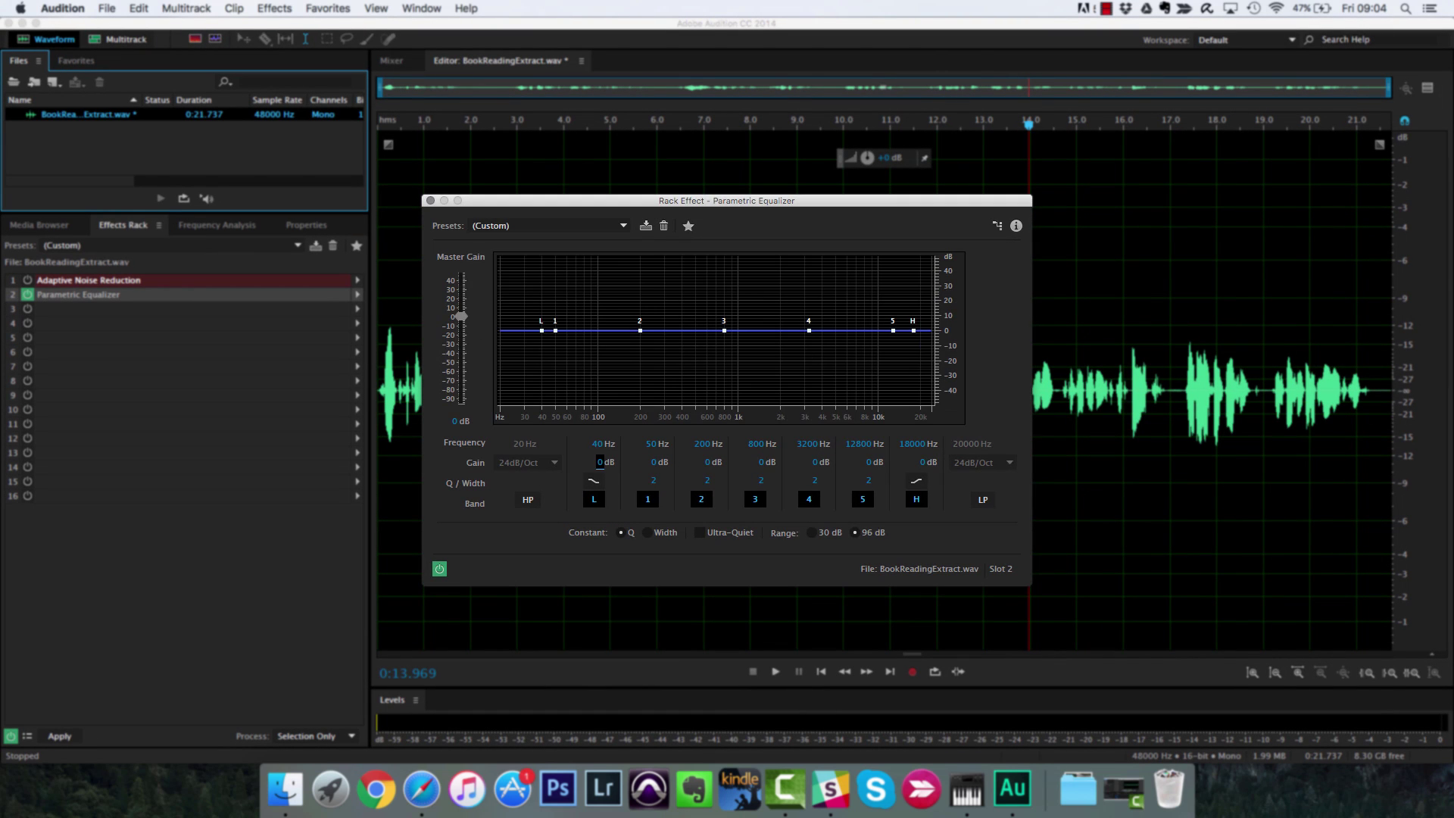
Enable the equalizer's high-pass filter with a 50 Hz cutoff and listen to the start of the recording
click(528, 500)
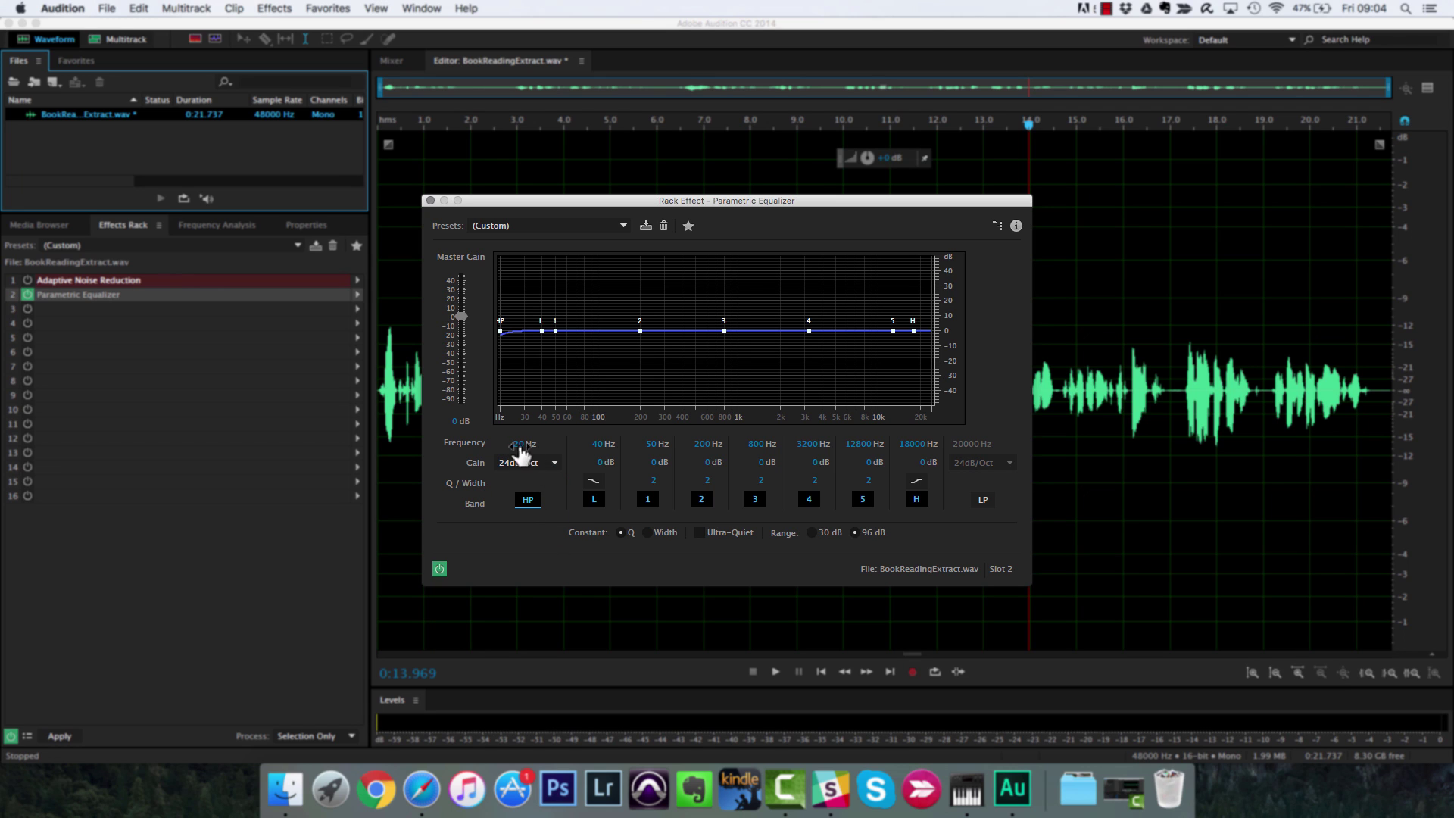
drag(507, 445, 521, 432)
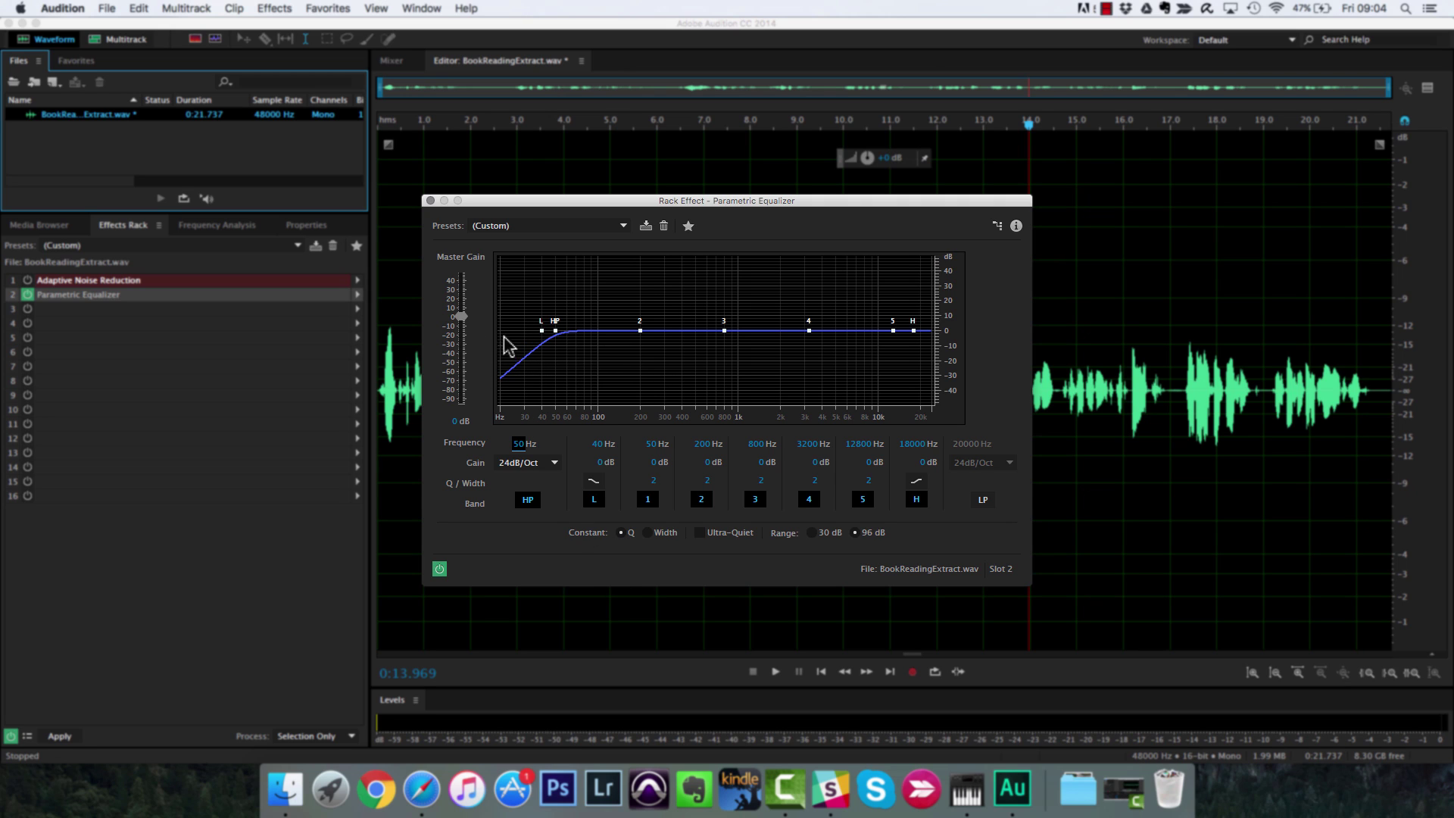
click(384, 128)
key(space)
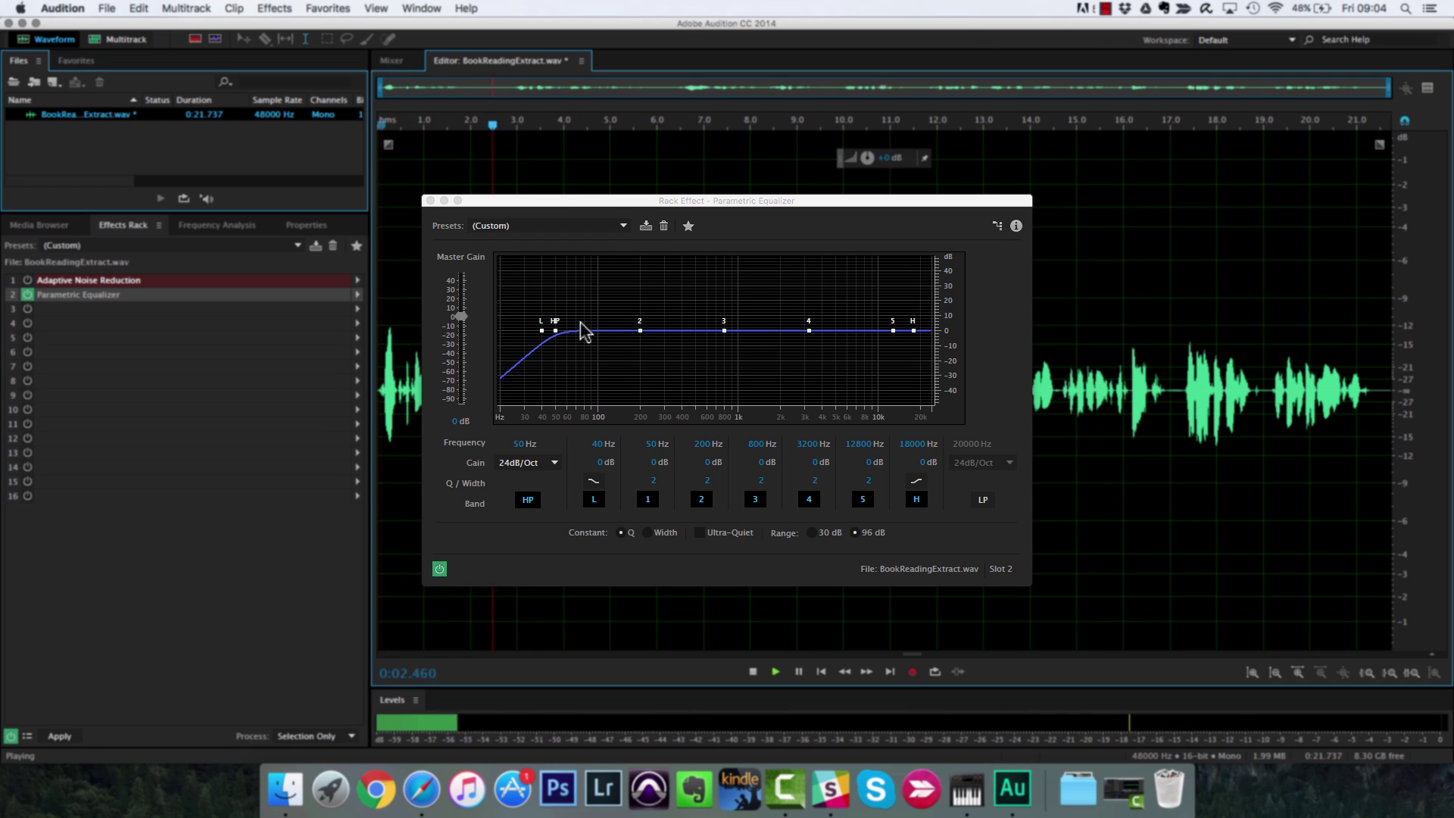
key(space)
Move the low shelf to 34 Hz at -0.5 dB and raise the high-pass cutoff to 58 Hz while listening
mouse_move(545, 333)
mouse_down()
mouse_move(532, 331)
mouse_move(811, 330)
mouse_move(537, 333)
mouse_move(565, 335)
mouse_up()
key(space)
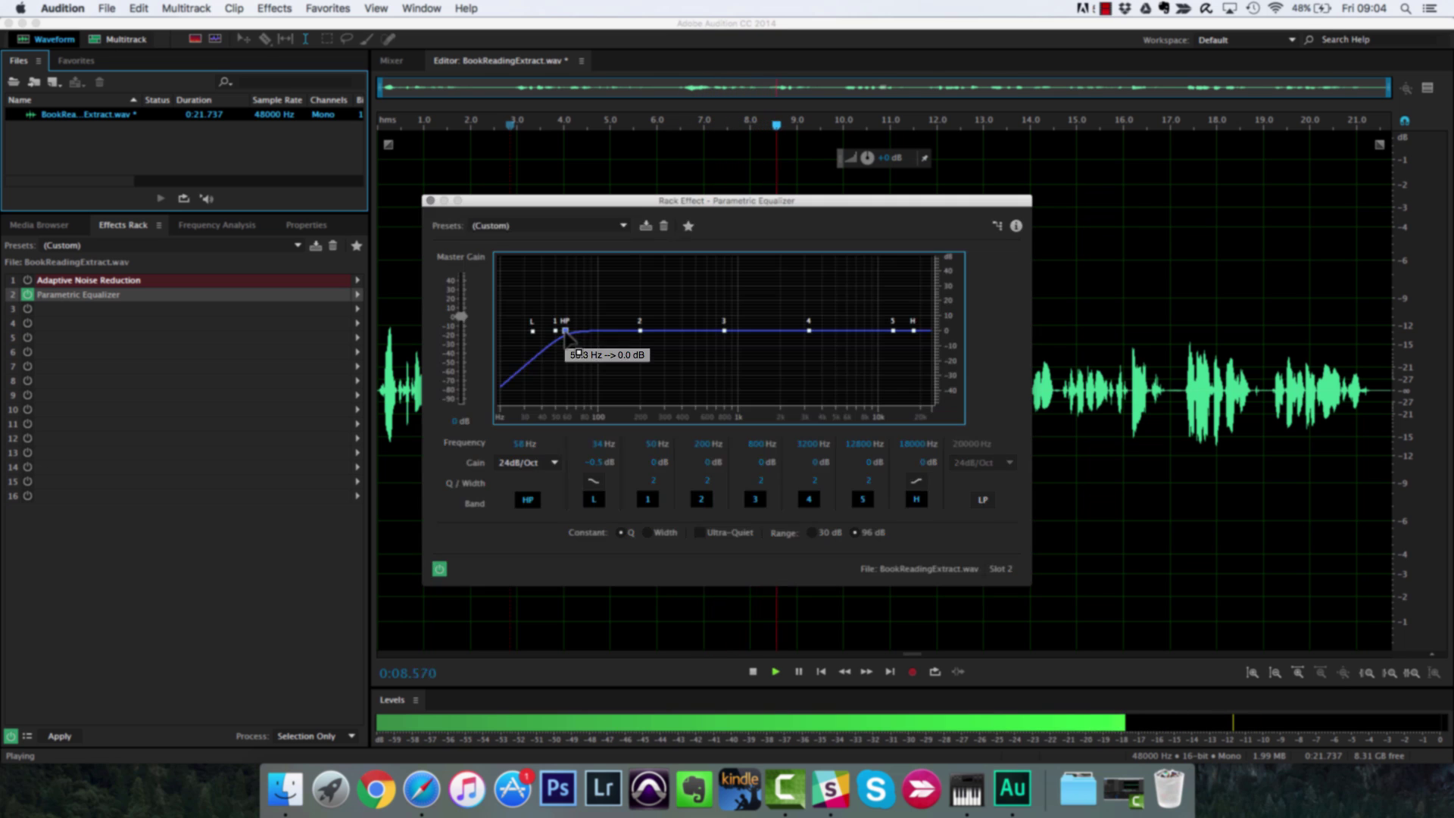
key(space)
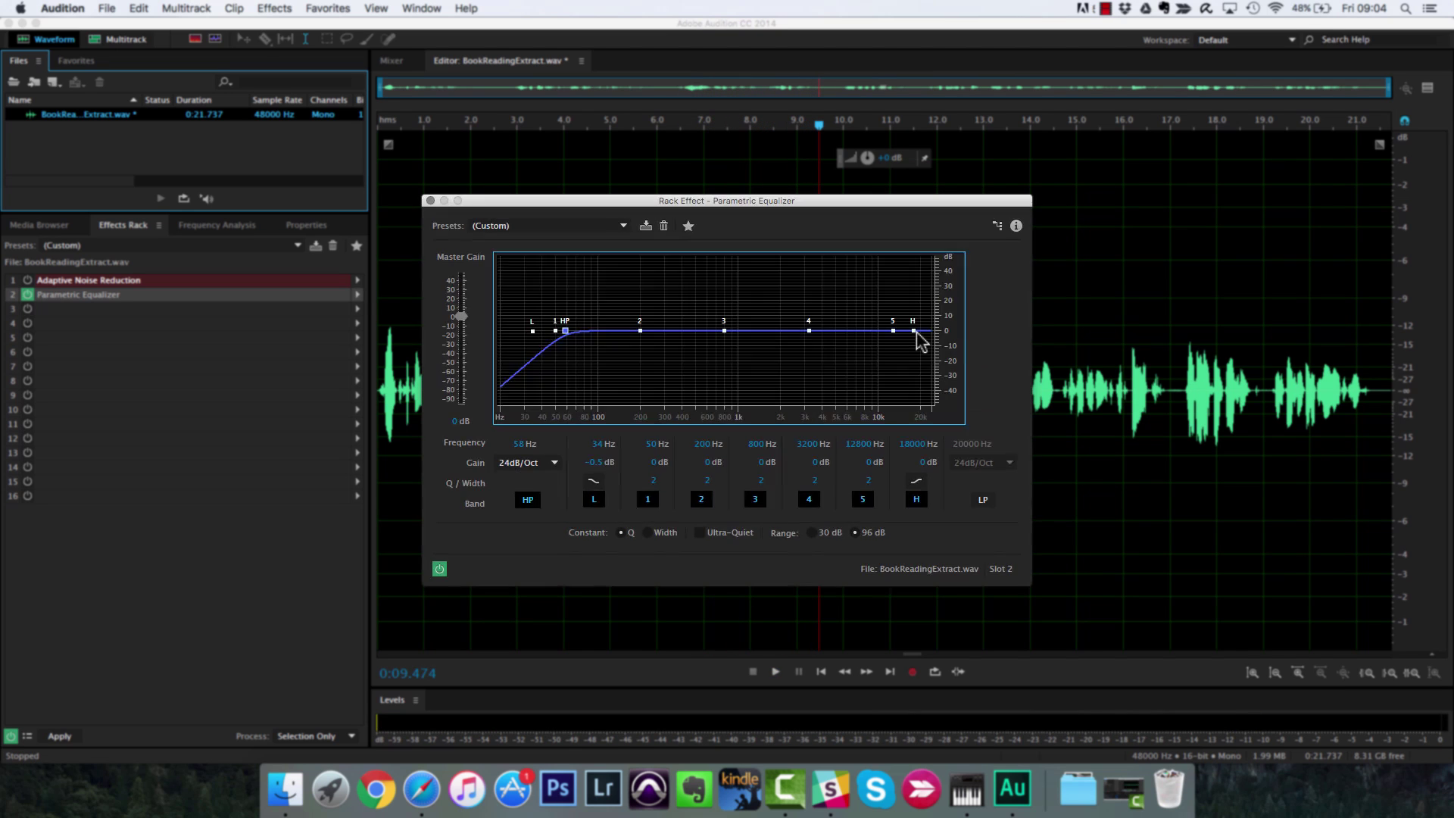
Boost the equalizer's high shelf by 2.5 dB at 12726 Hz, adjusting it during playback
drag(914, 332, 870, 321)
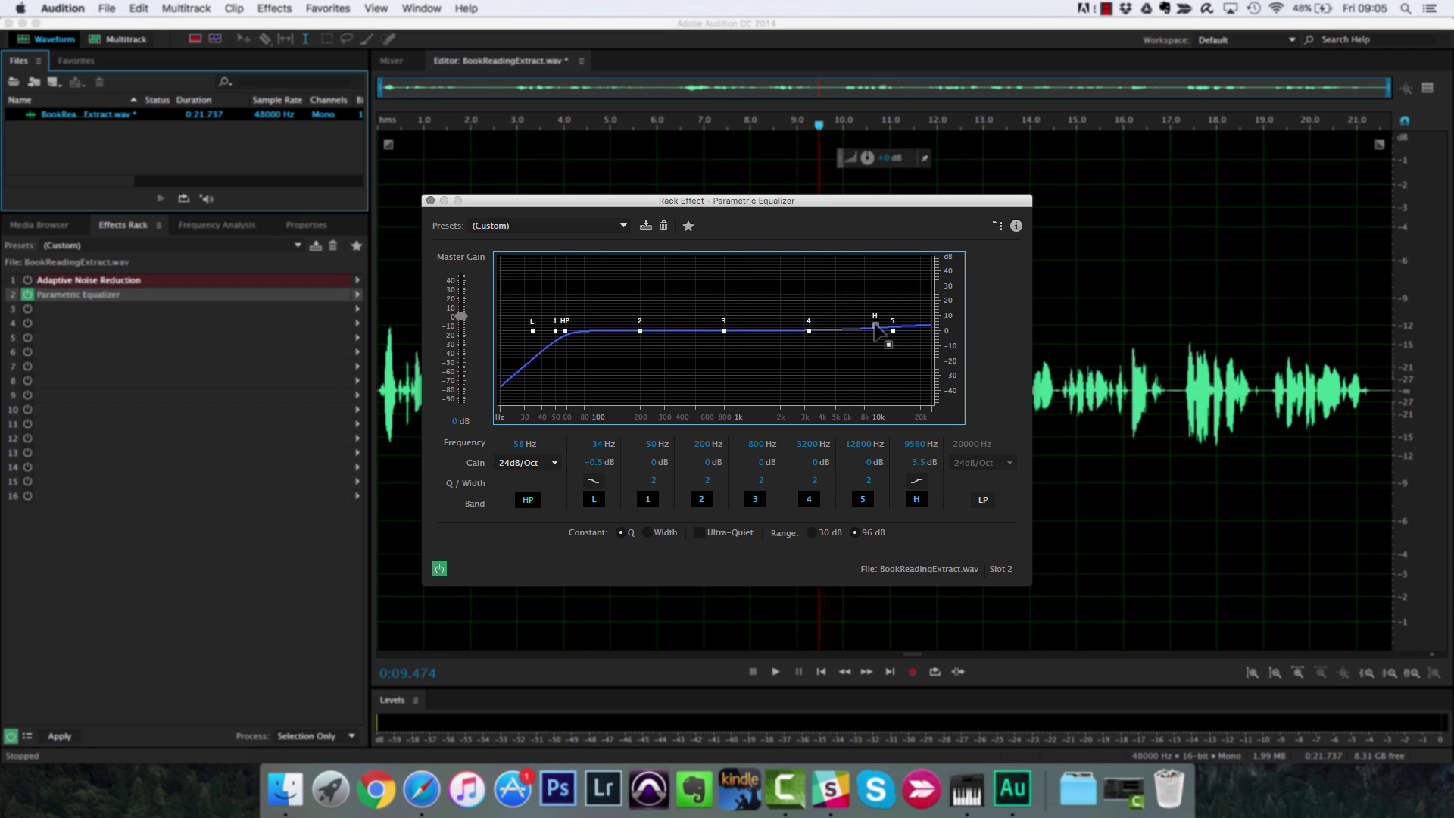
key(space)
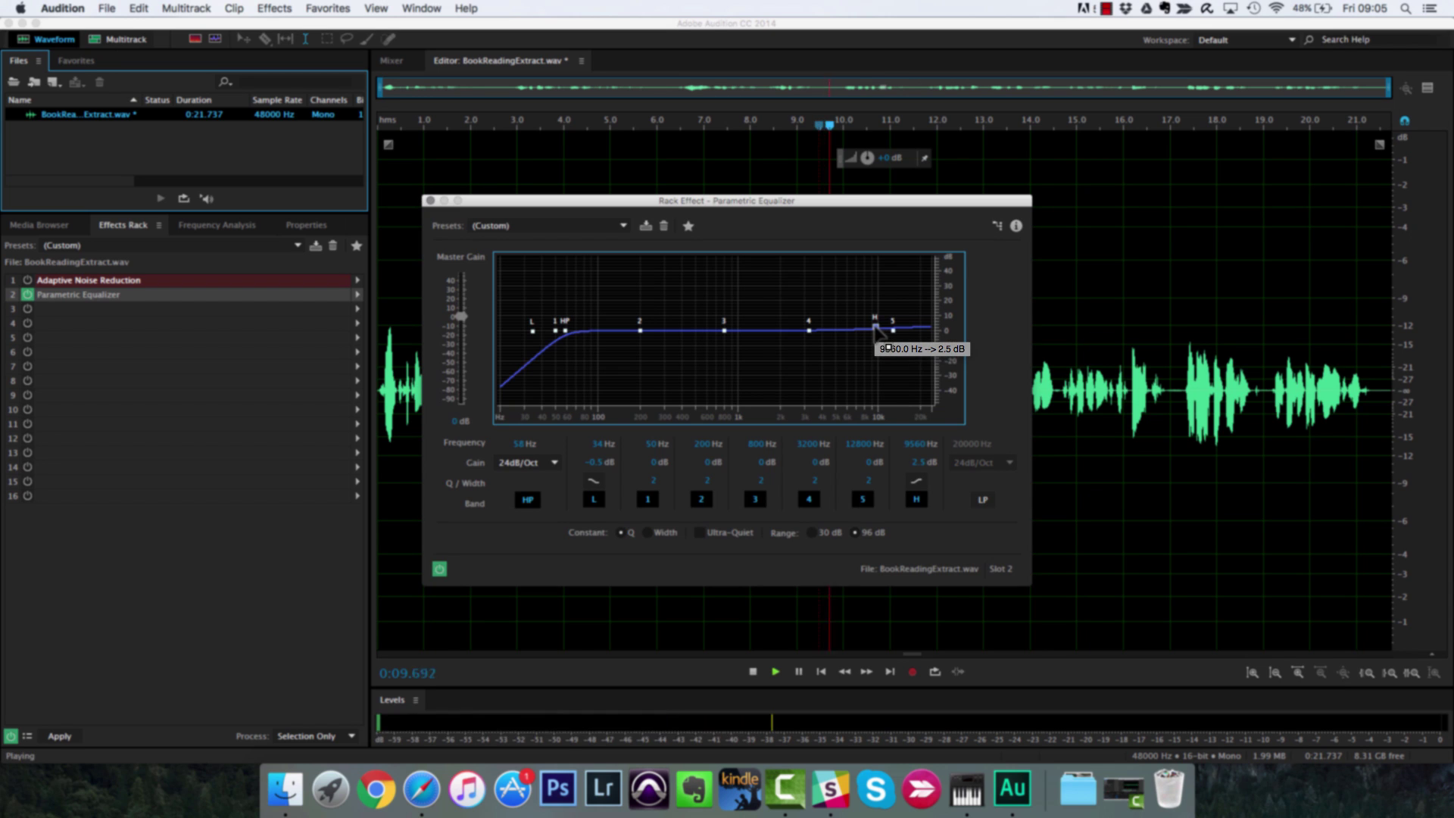
drag(874, 327, 893, 329)
key(space)
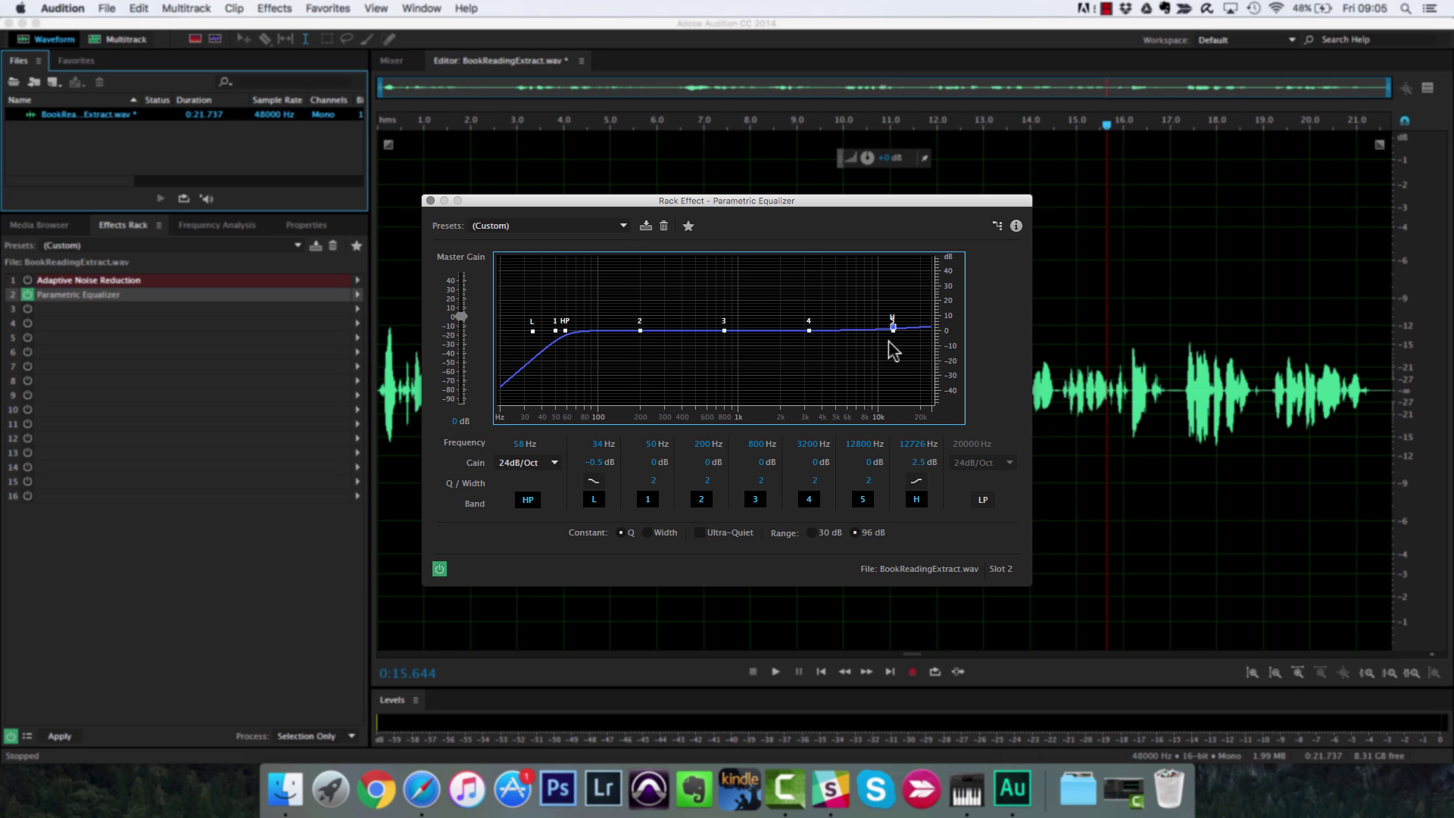
Boost equalizer band 4 by 3 dB at 3715 Hz, refining it while listening from near the beginning
mouse_move(809, 331)
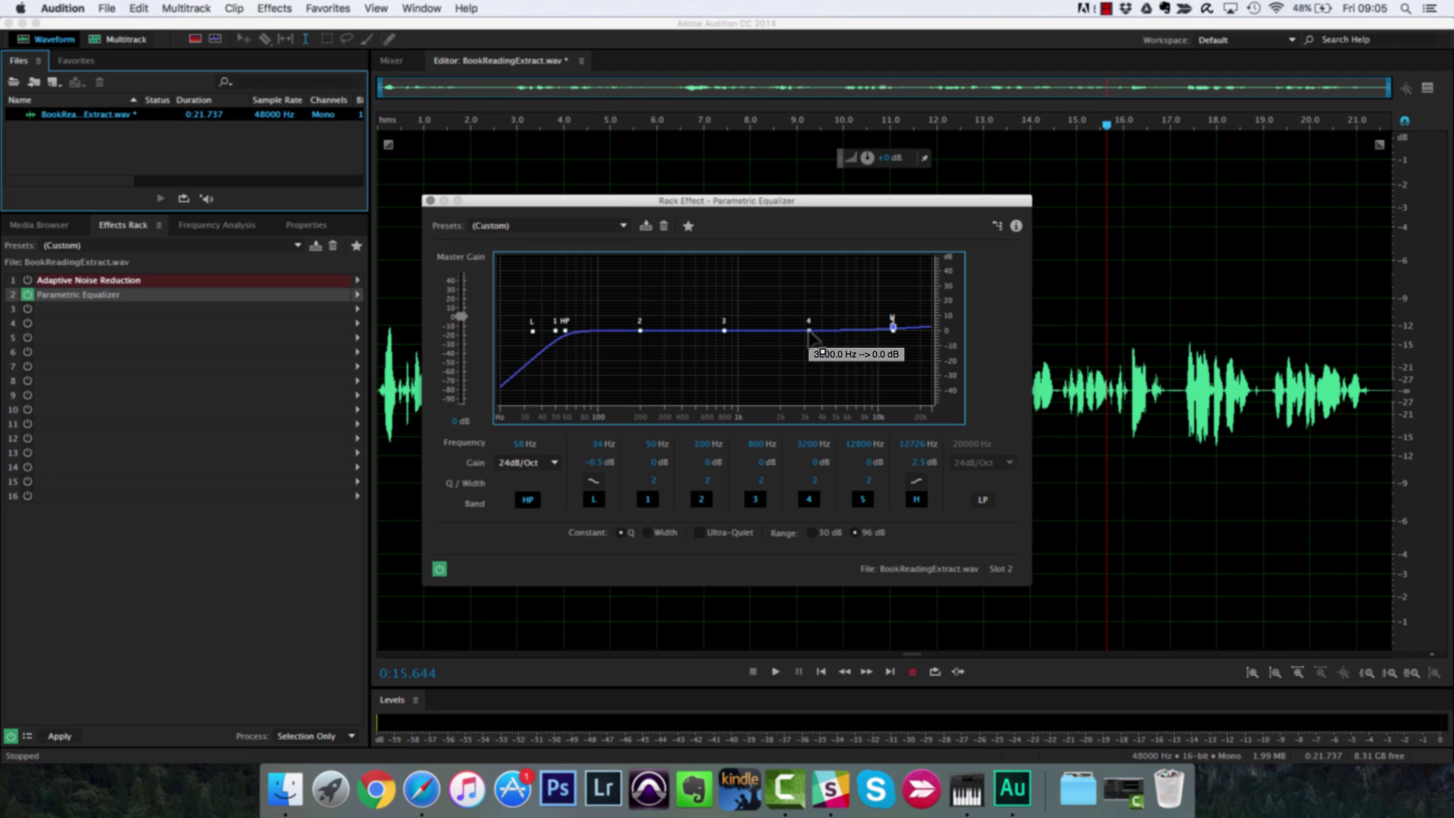
drag(809, 331, 811, 327)
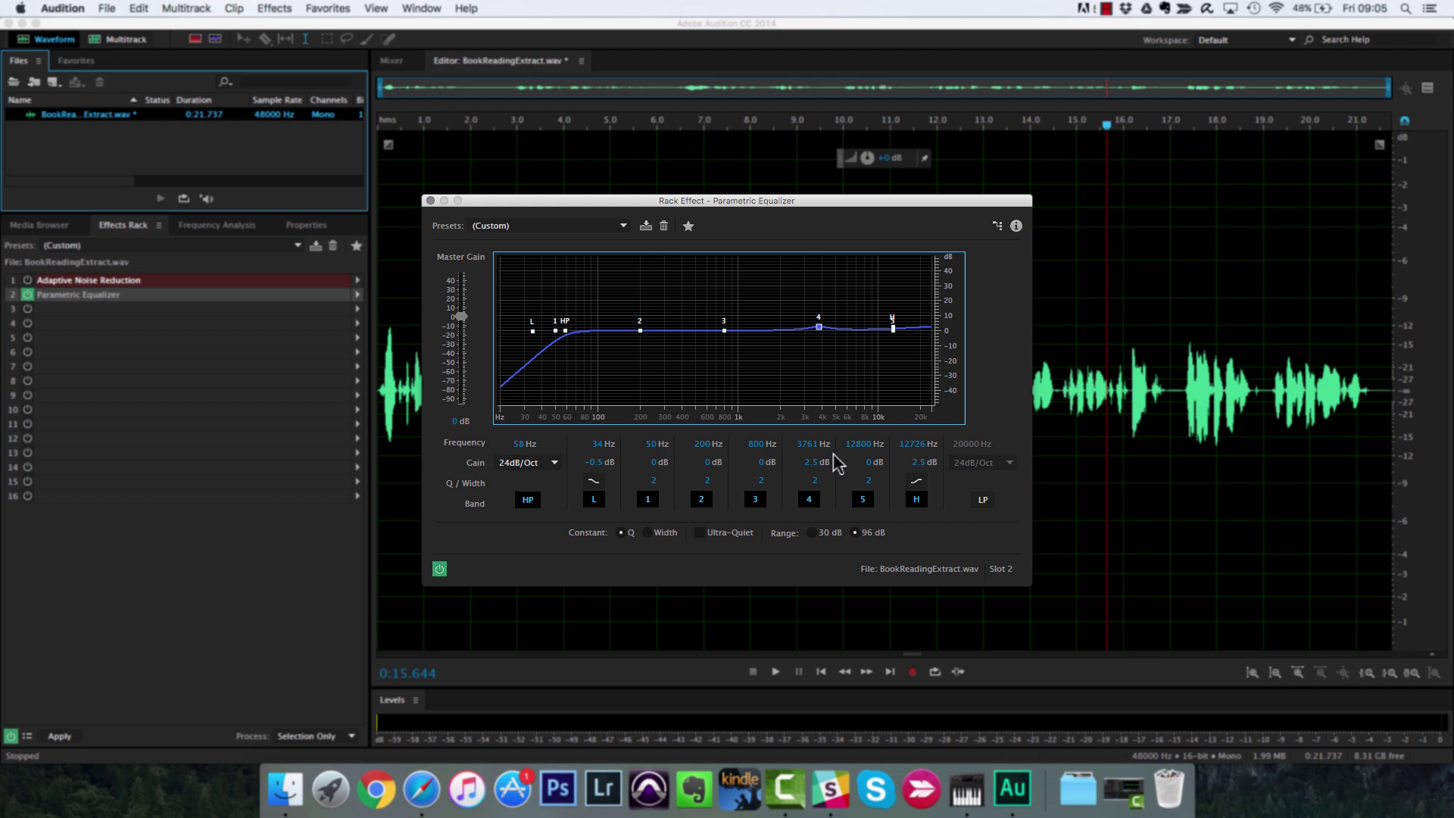
click(415, 125)
key(space)
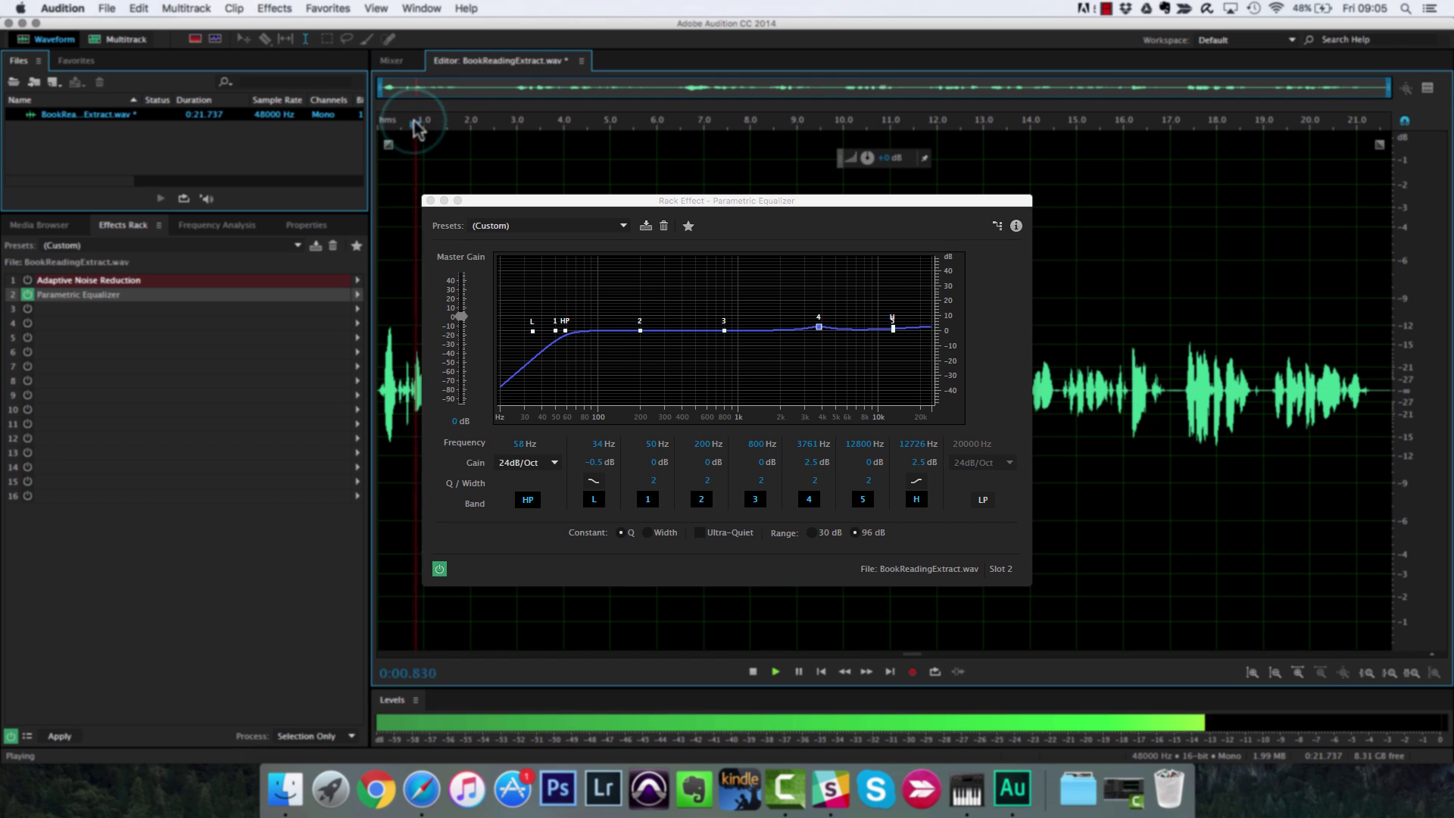
mouse_move(821, 329)
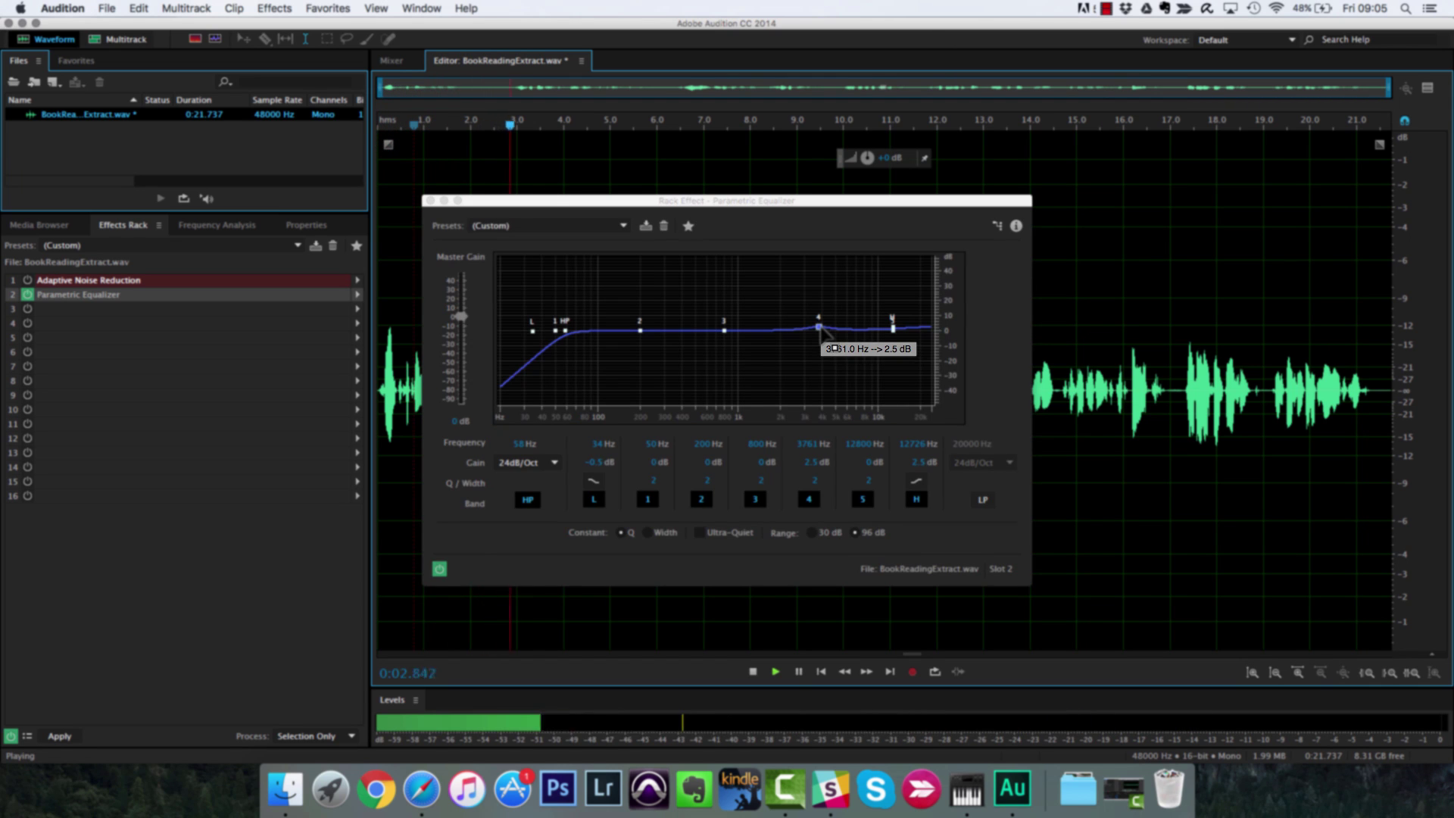
drag(820, 328, 817, 326)
Bypass and re-enable the Parametric Equalizer during playback to compare the sound, then stop playback
click(28, 295)
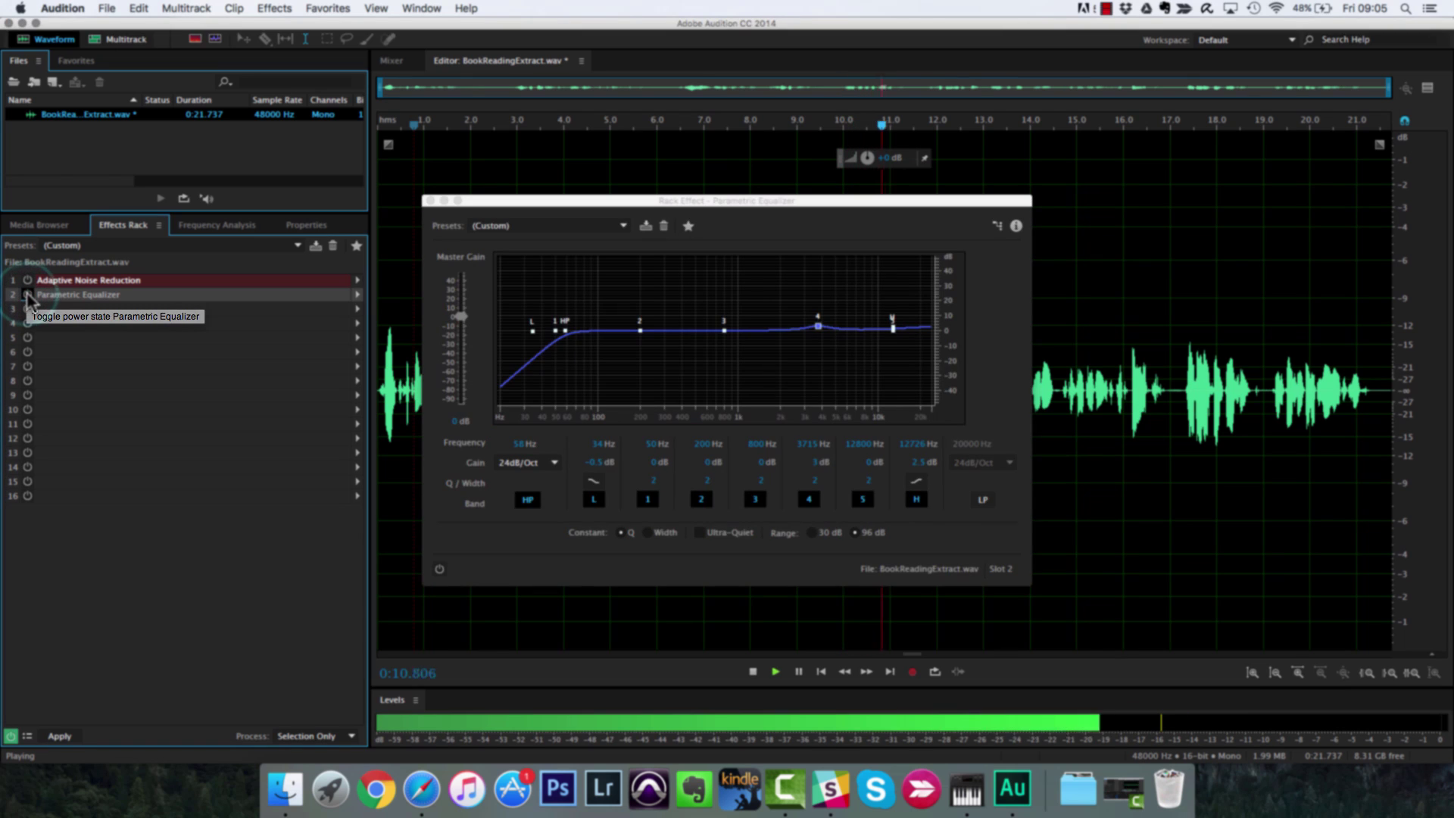
click(28, 295)
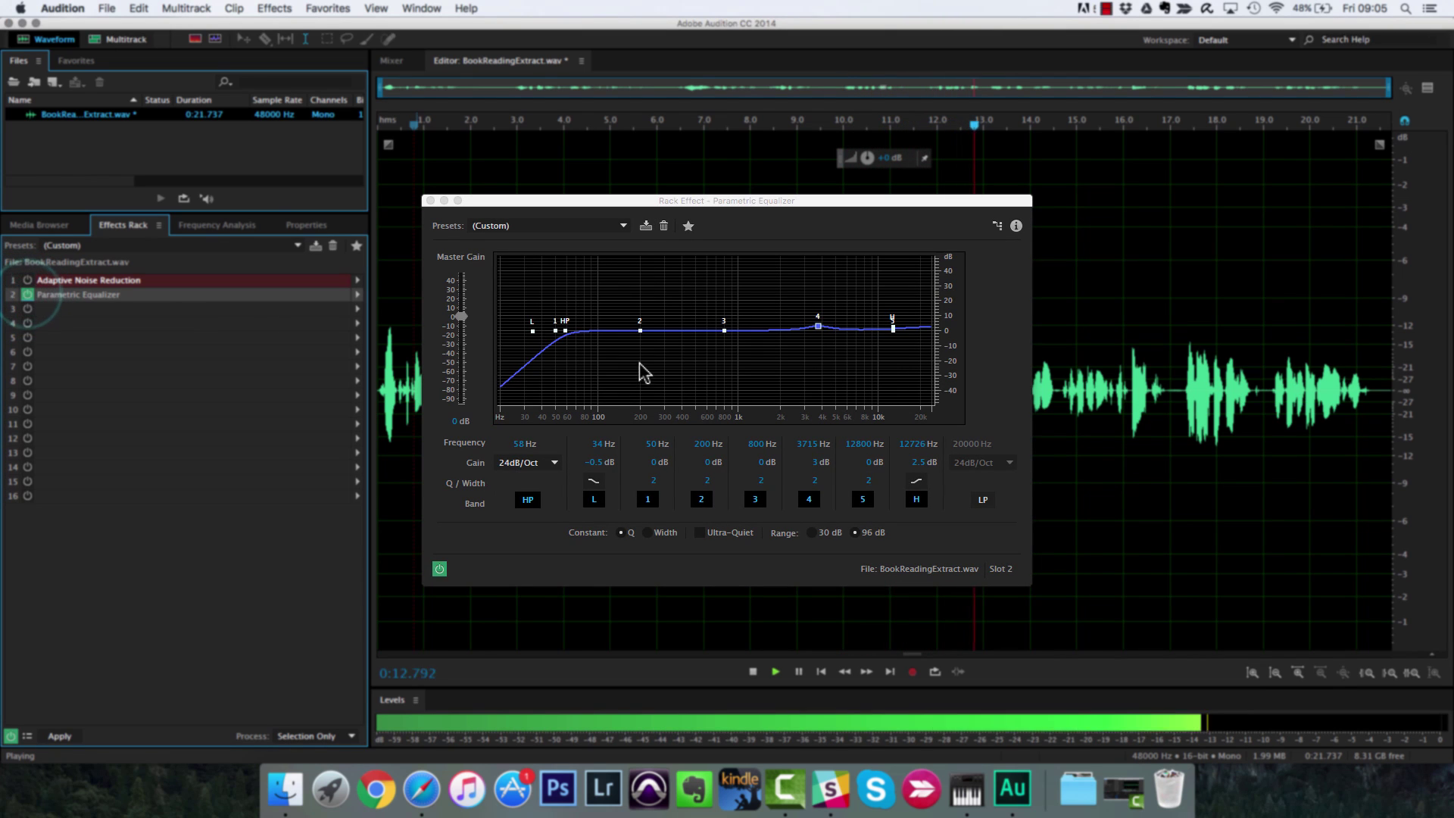
key(space)
Cut equalizer band 2 by 4 dB at 286 Hz, adjusting it while listening
drag(640, 331, 656, 334)
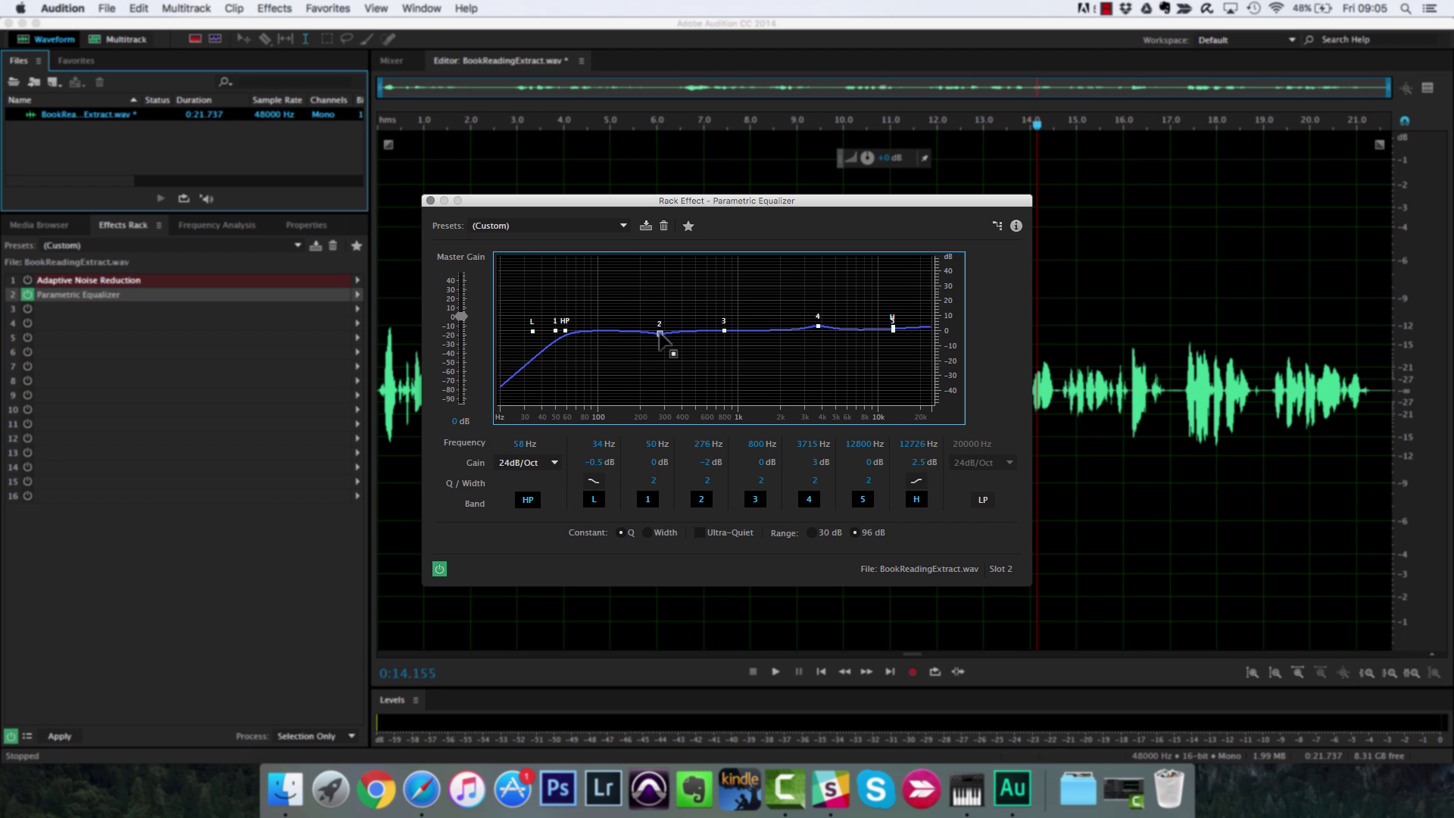
key(space)
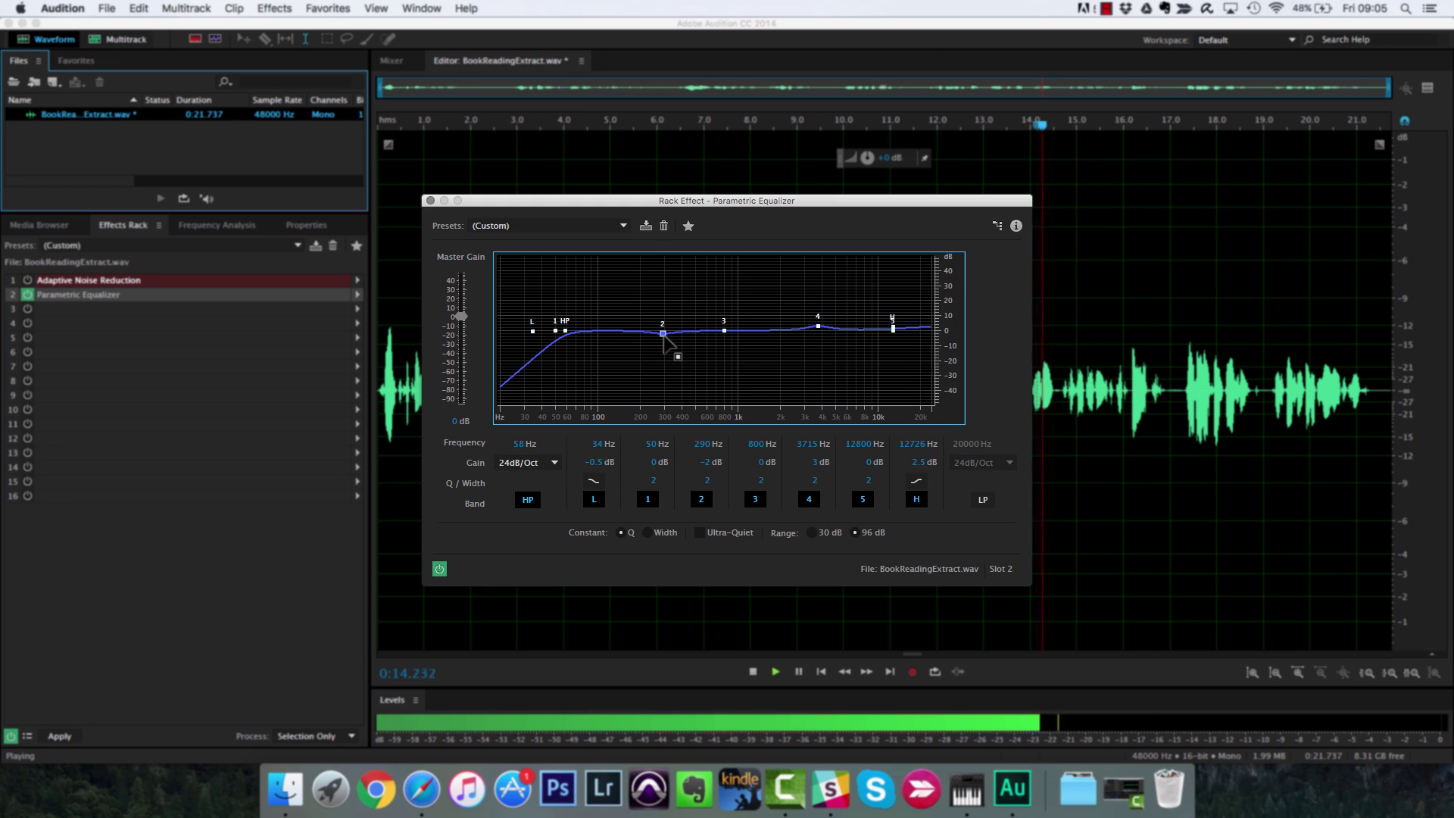
drag(669, 332, 662, 336)
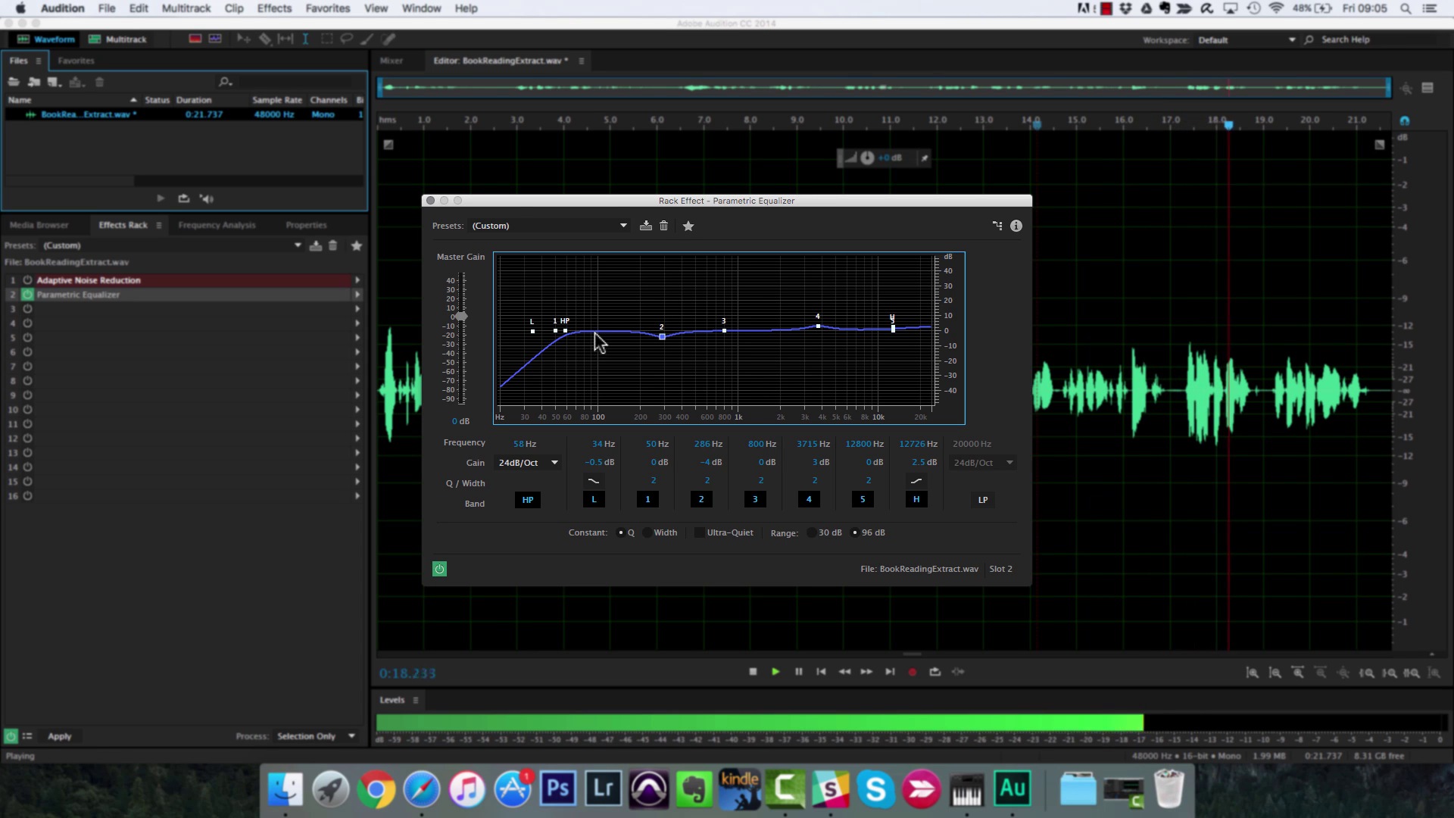
mouse_move(662, 337)
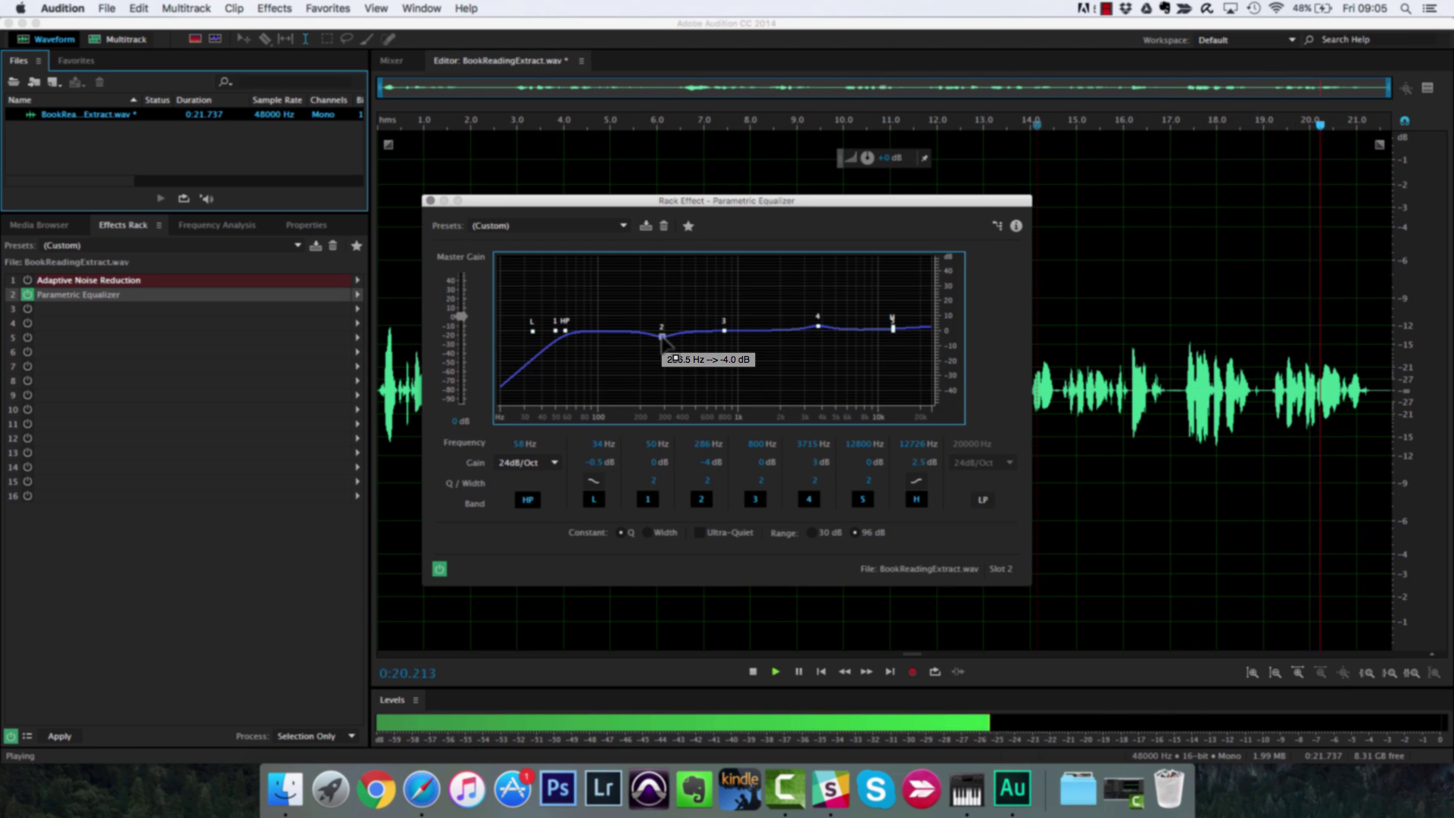
key(space)
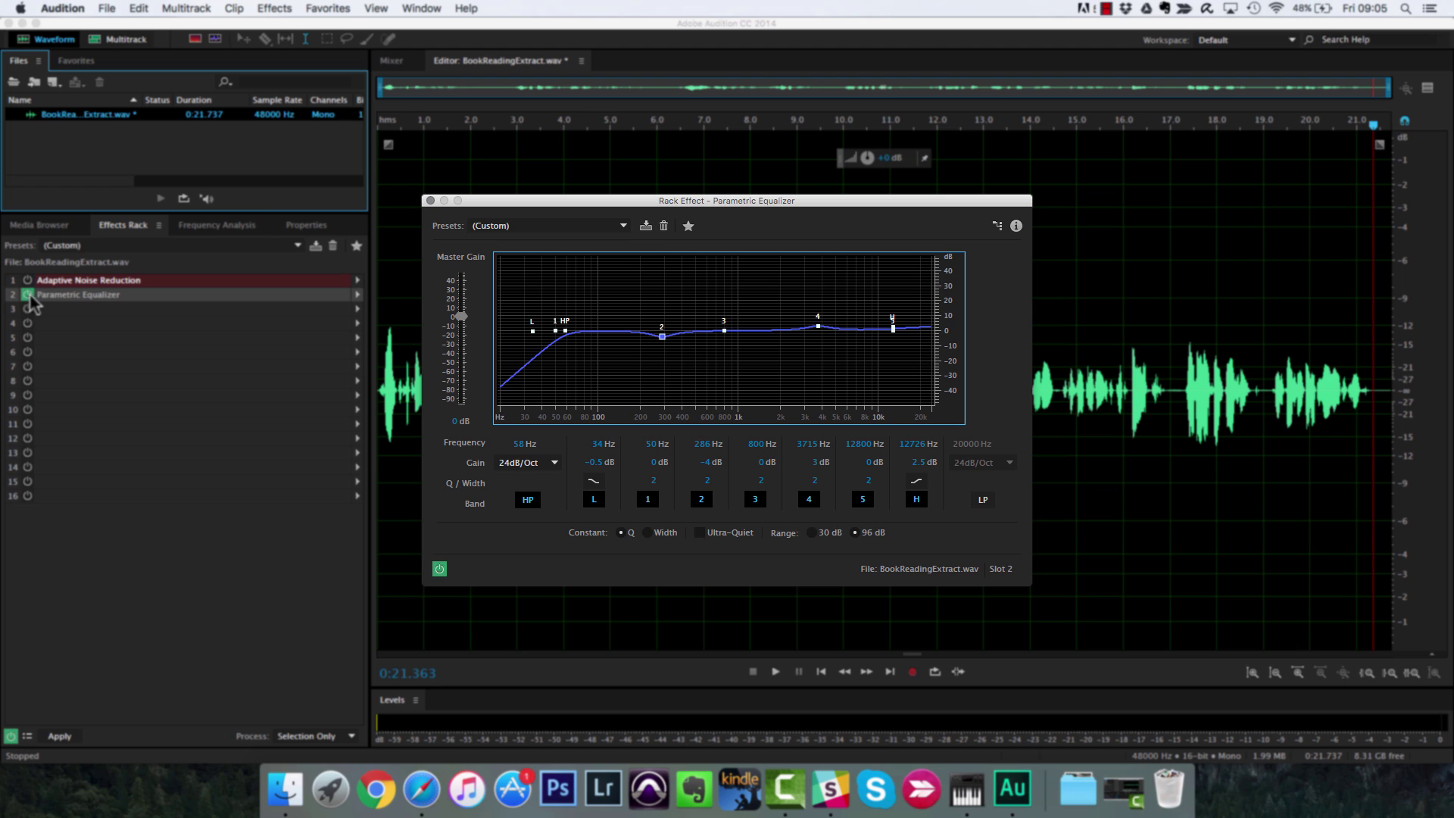
Play from about 0.6 seconds, compare the voice with and without the Parametric Equalizer, and close its settings
click(409, 125)
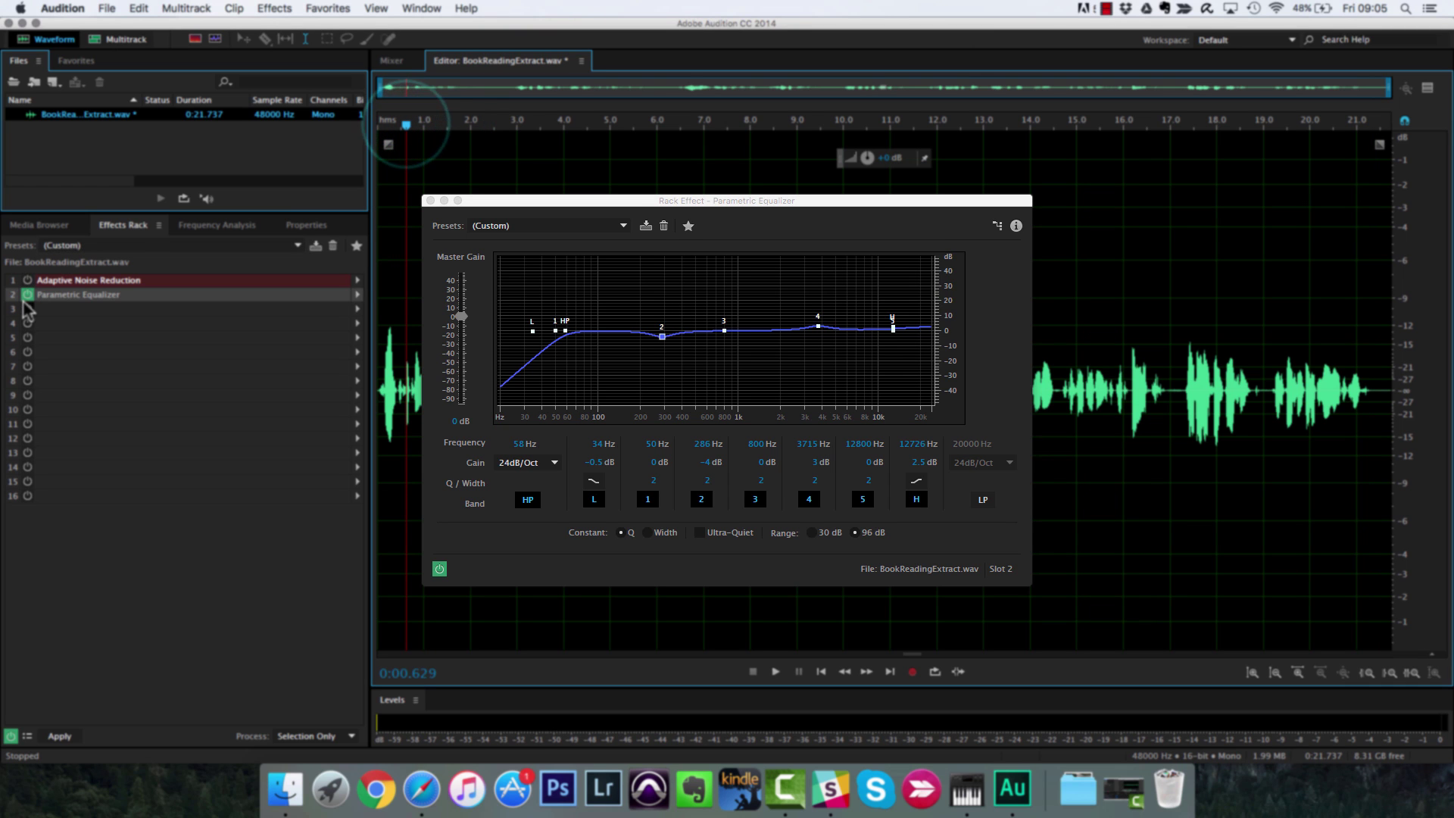
key(space)
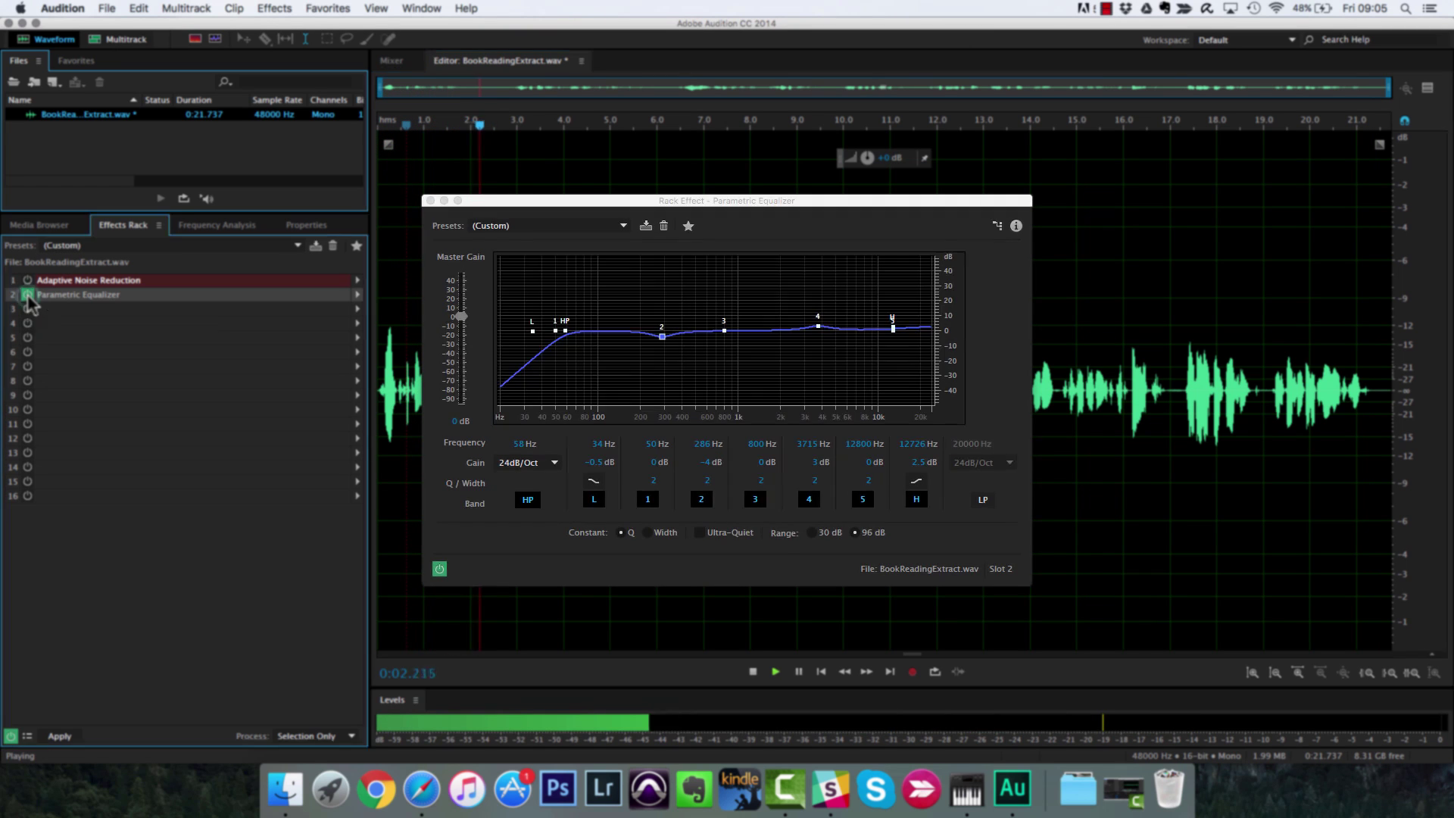
click(27, 294)
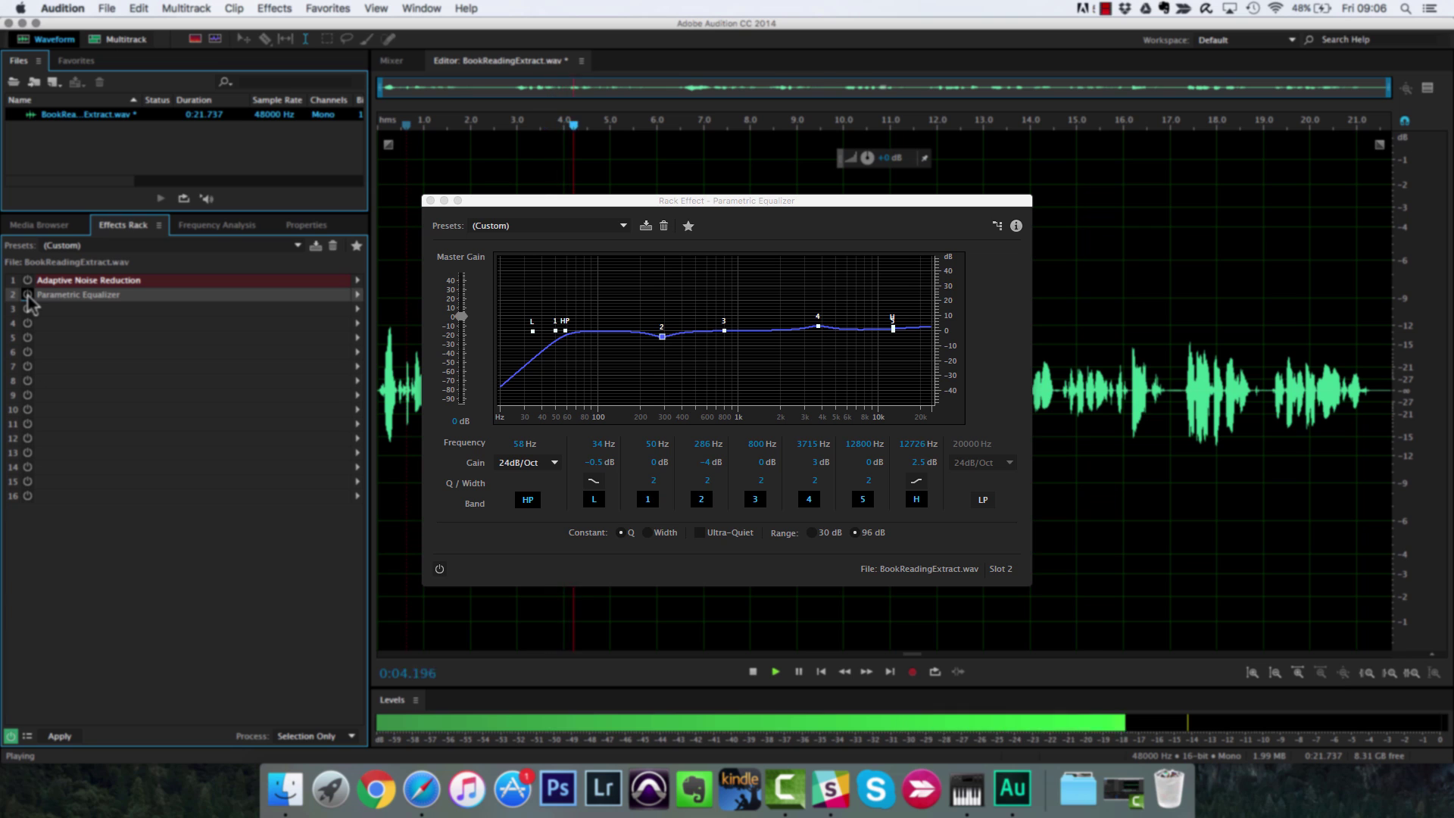
click(27, 295)
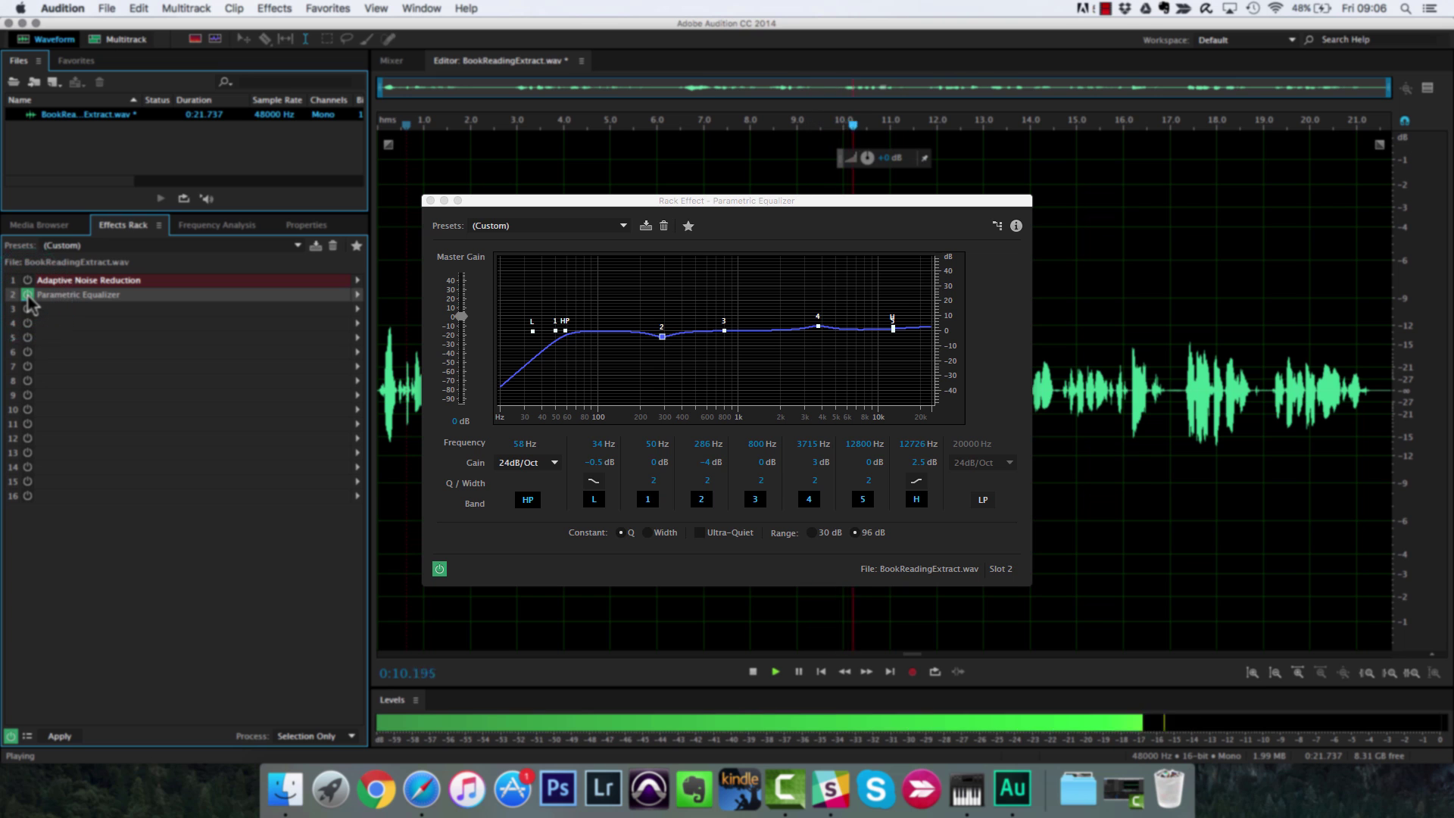
key(space)
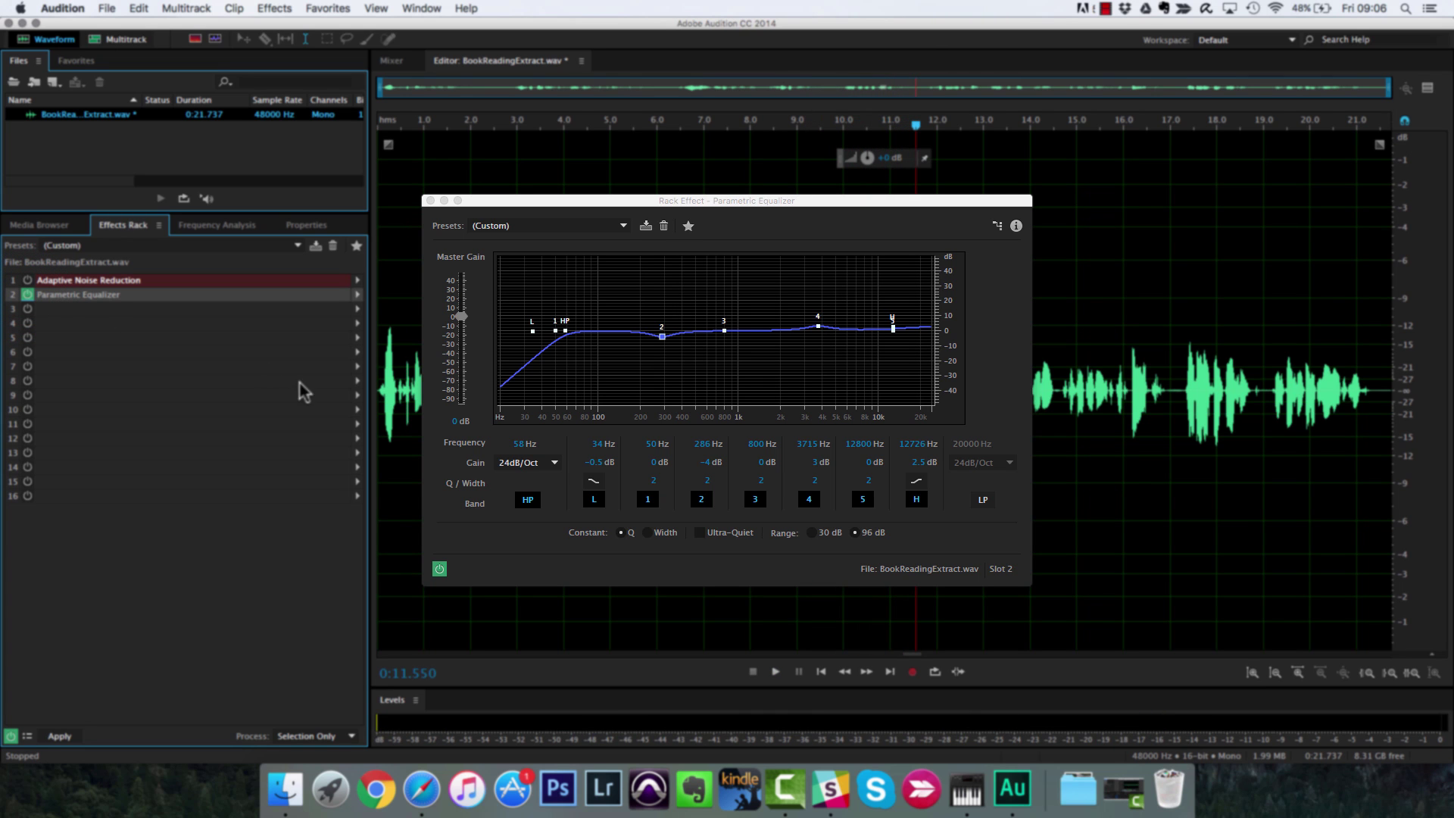
click(427, 201)
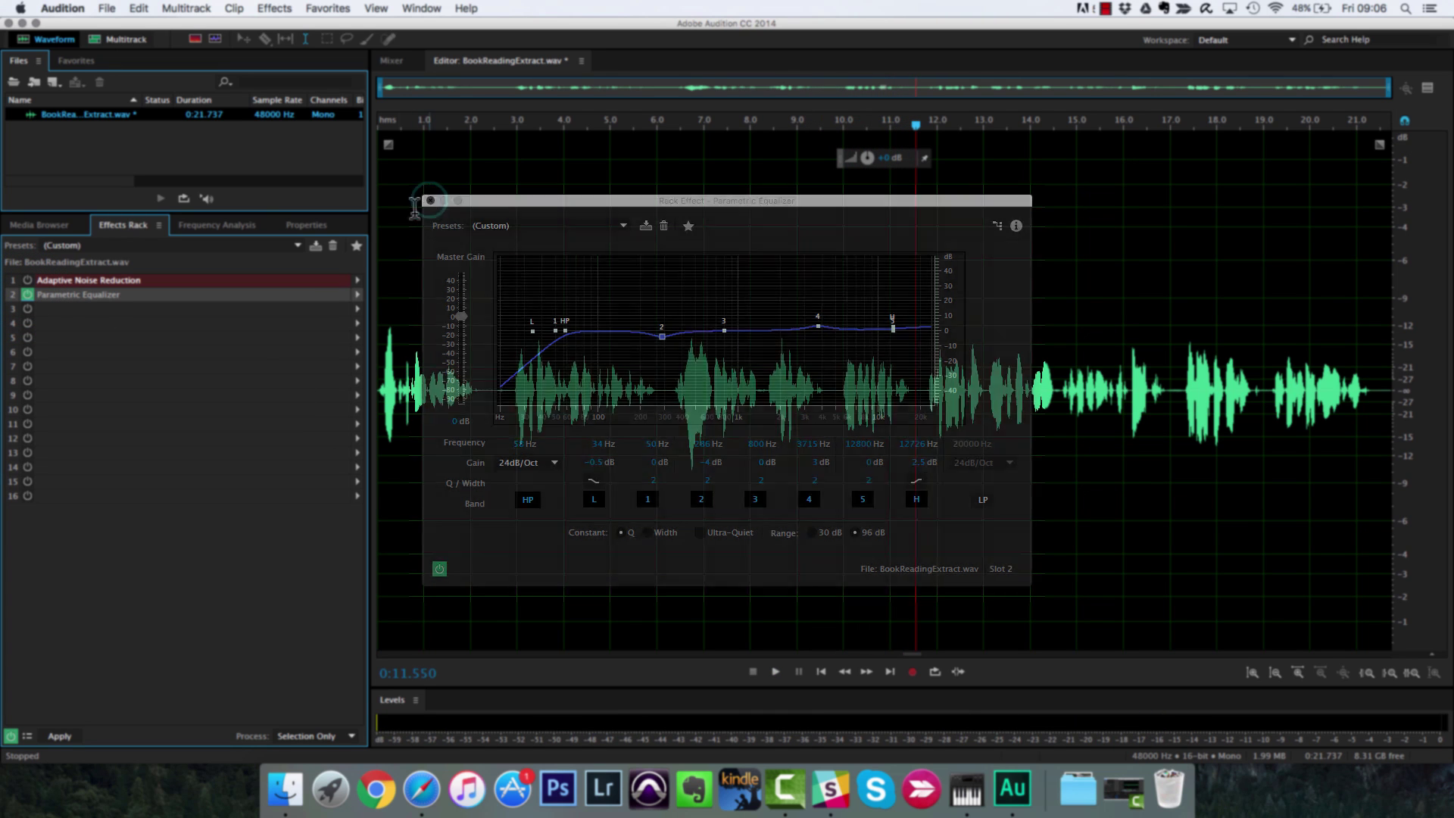
Add a Single-band Compressor to effects rack slot 3 and load its Voice Over preset
click(357, 308)
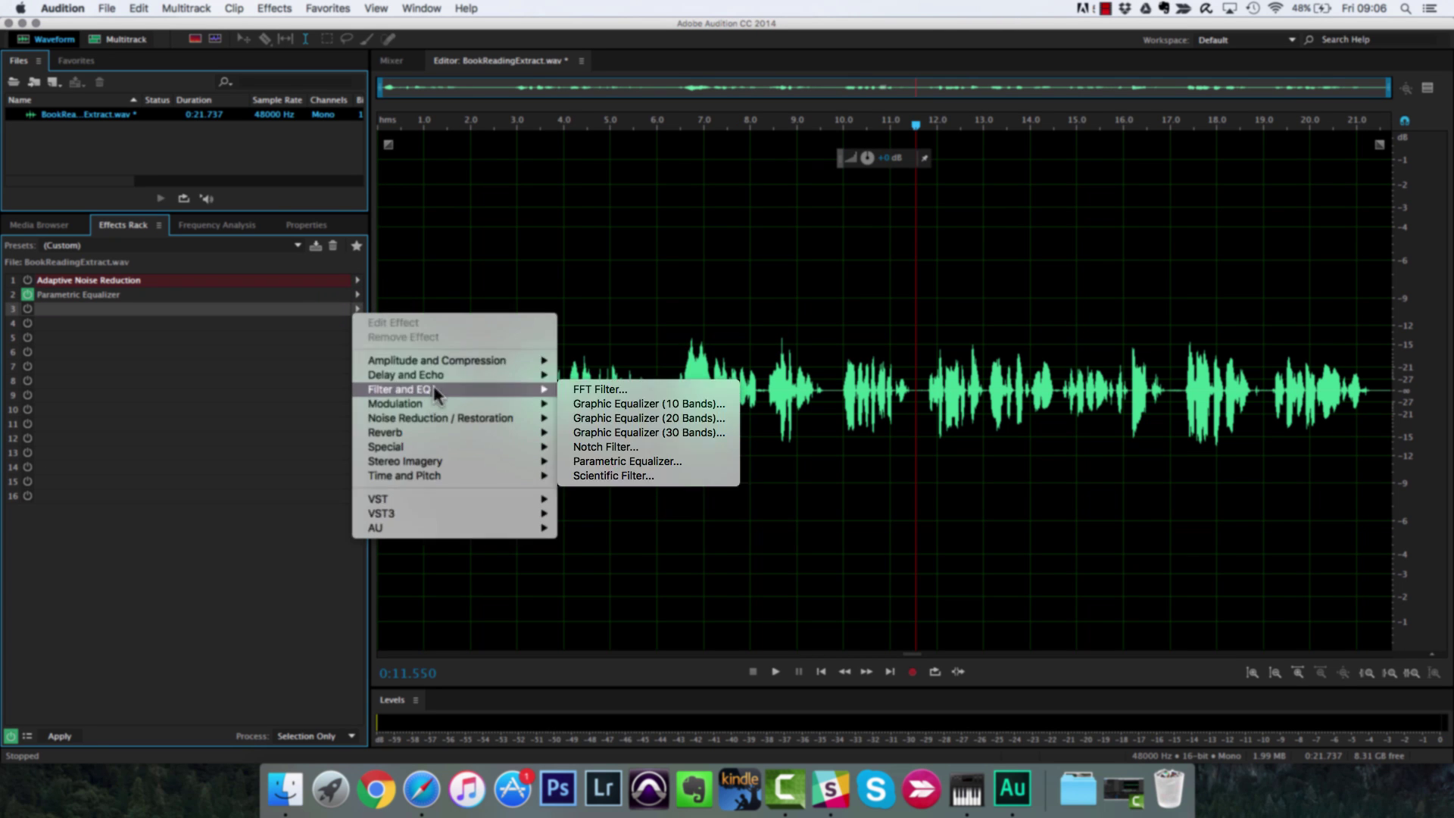
mouse_move(436, 361)
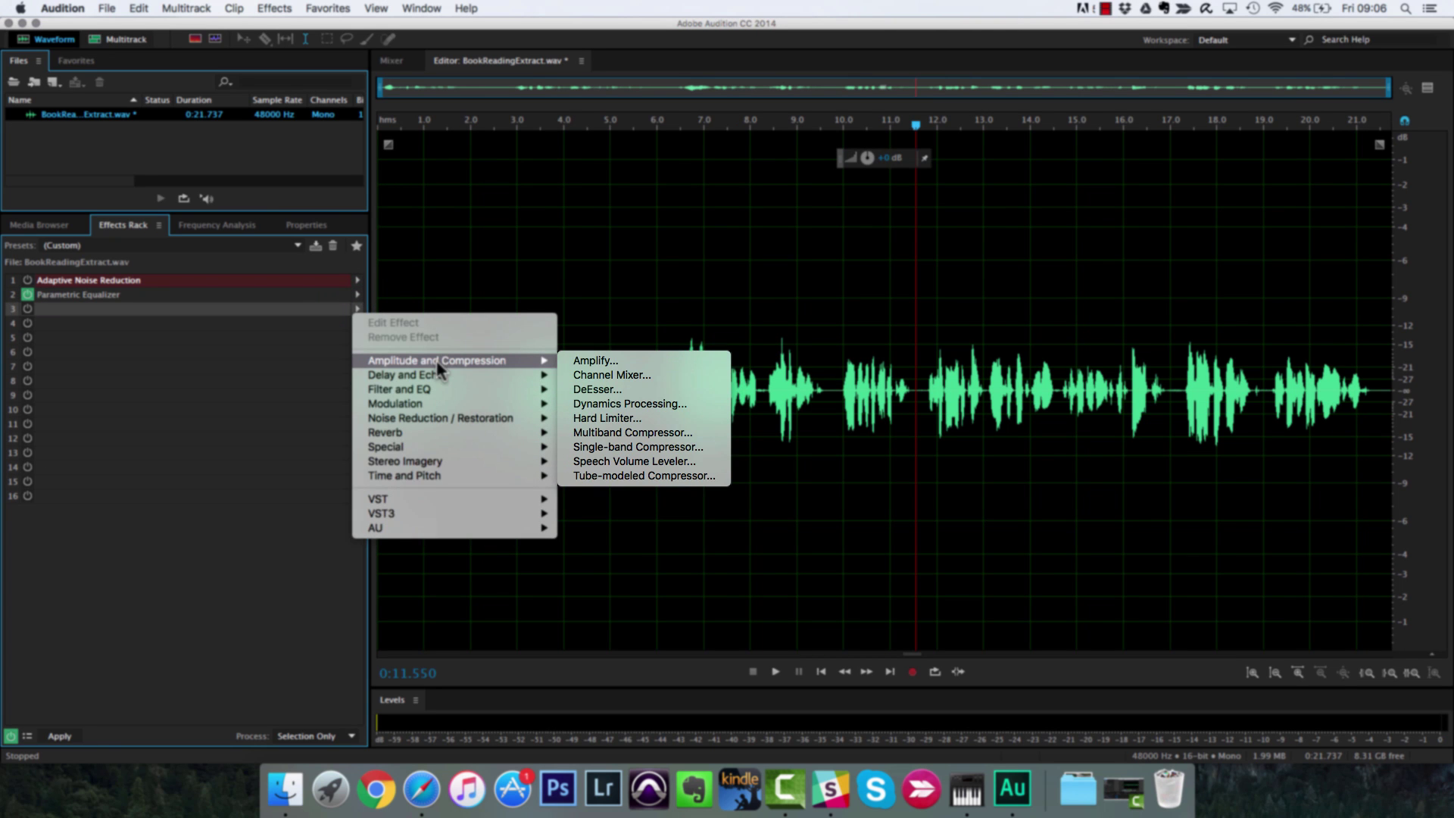
click(639, 446)
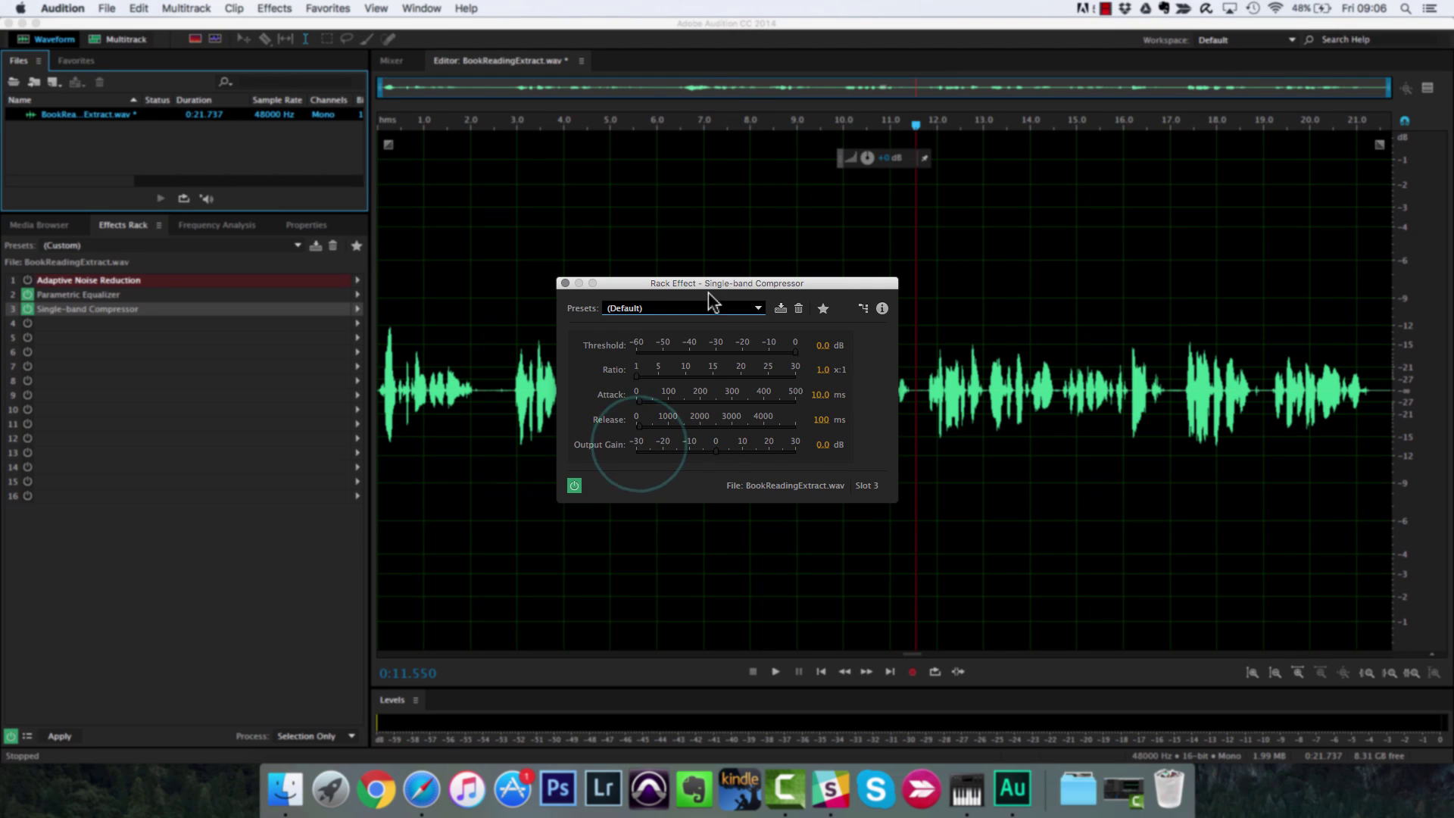
click(700, 308)
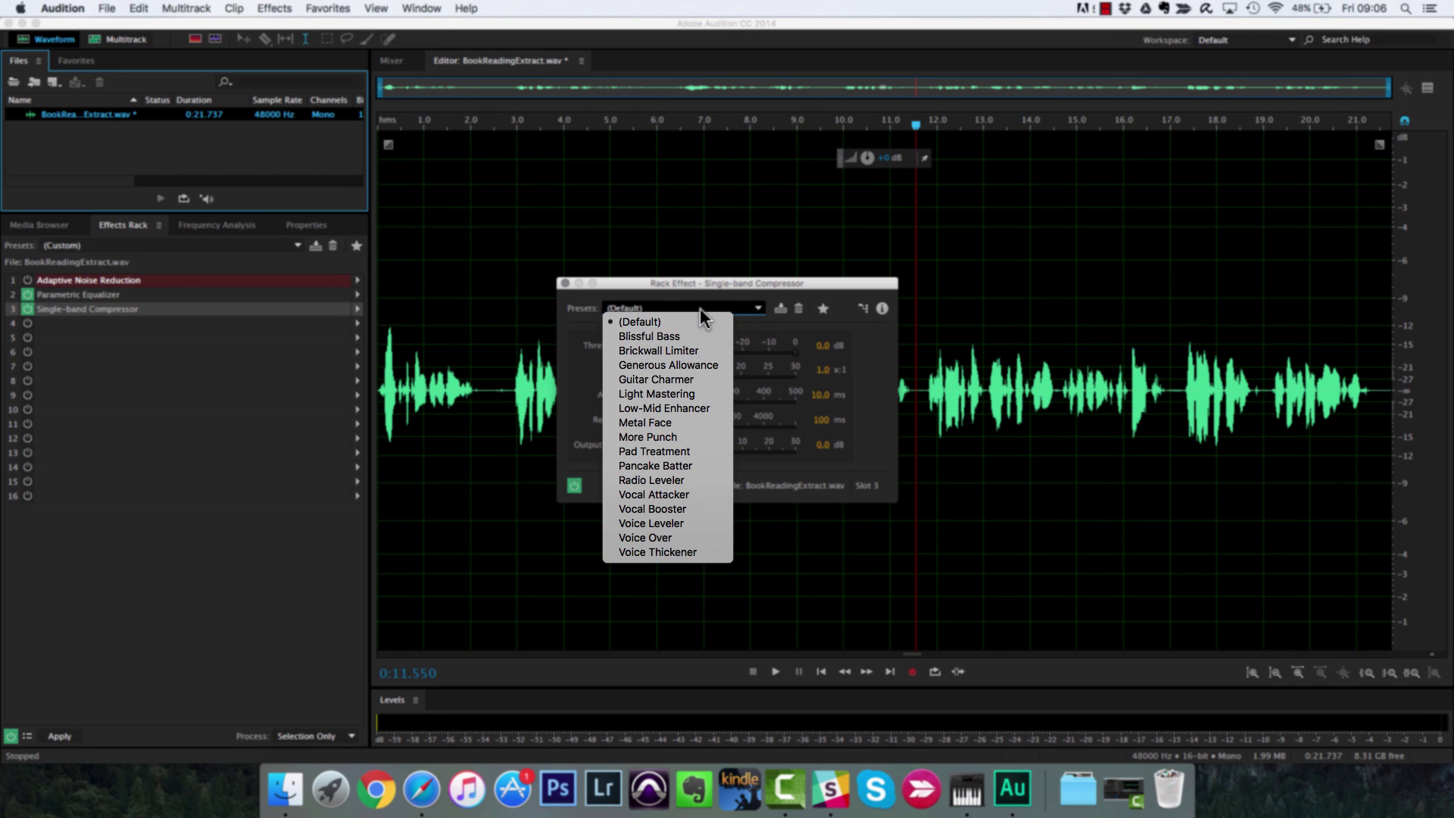
click(672, 538)
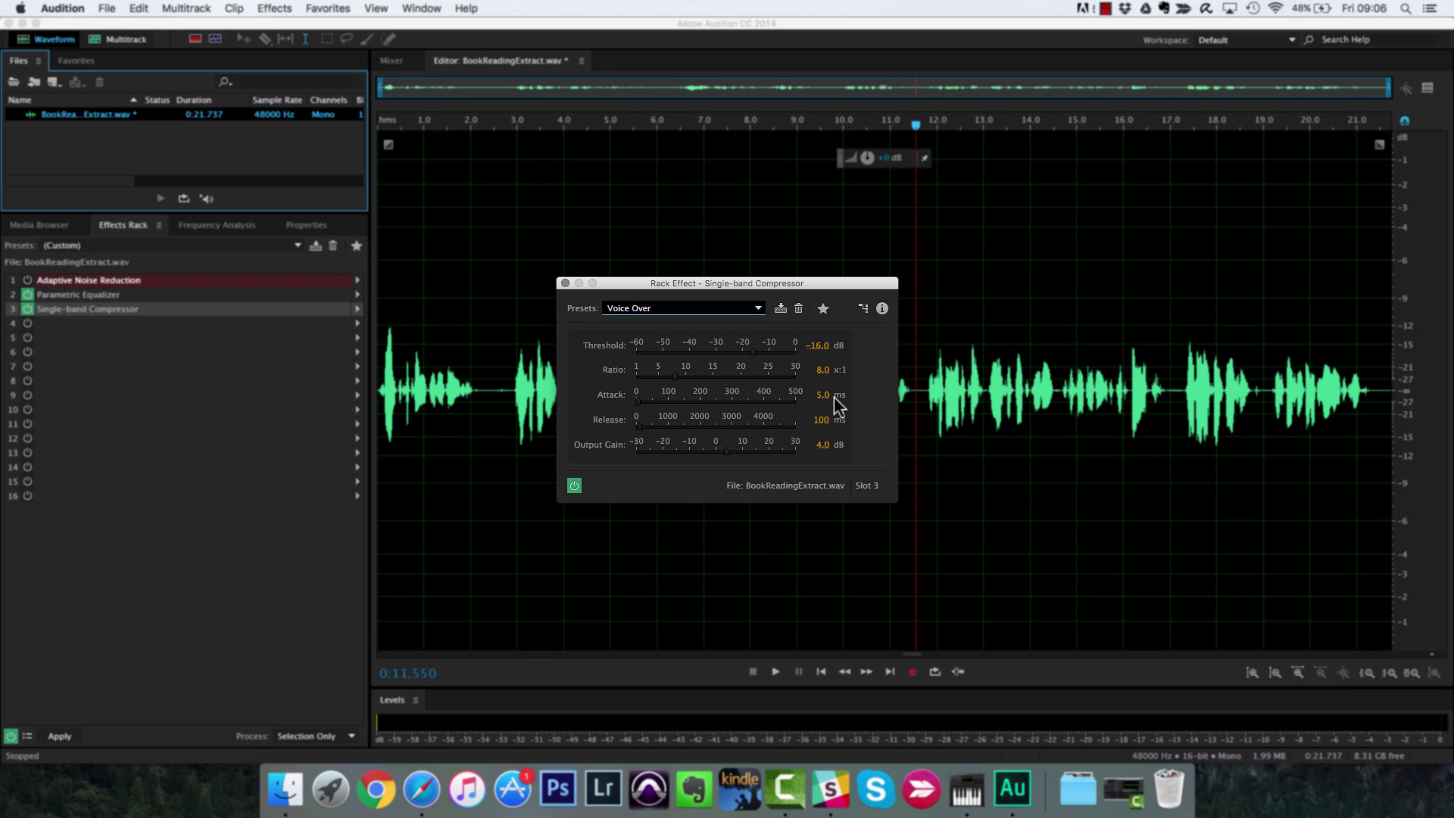
Set the compressor's release to 24 ms, attack to 2.4 ms, ratio to 2.0:1 and threshold to -24.9 dB, checking it in playback
click(636, 426)
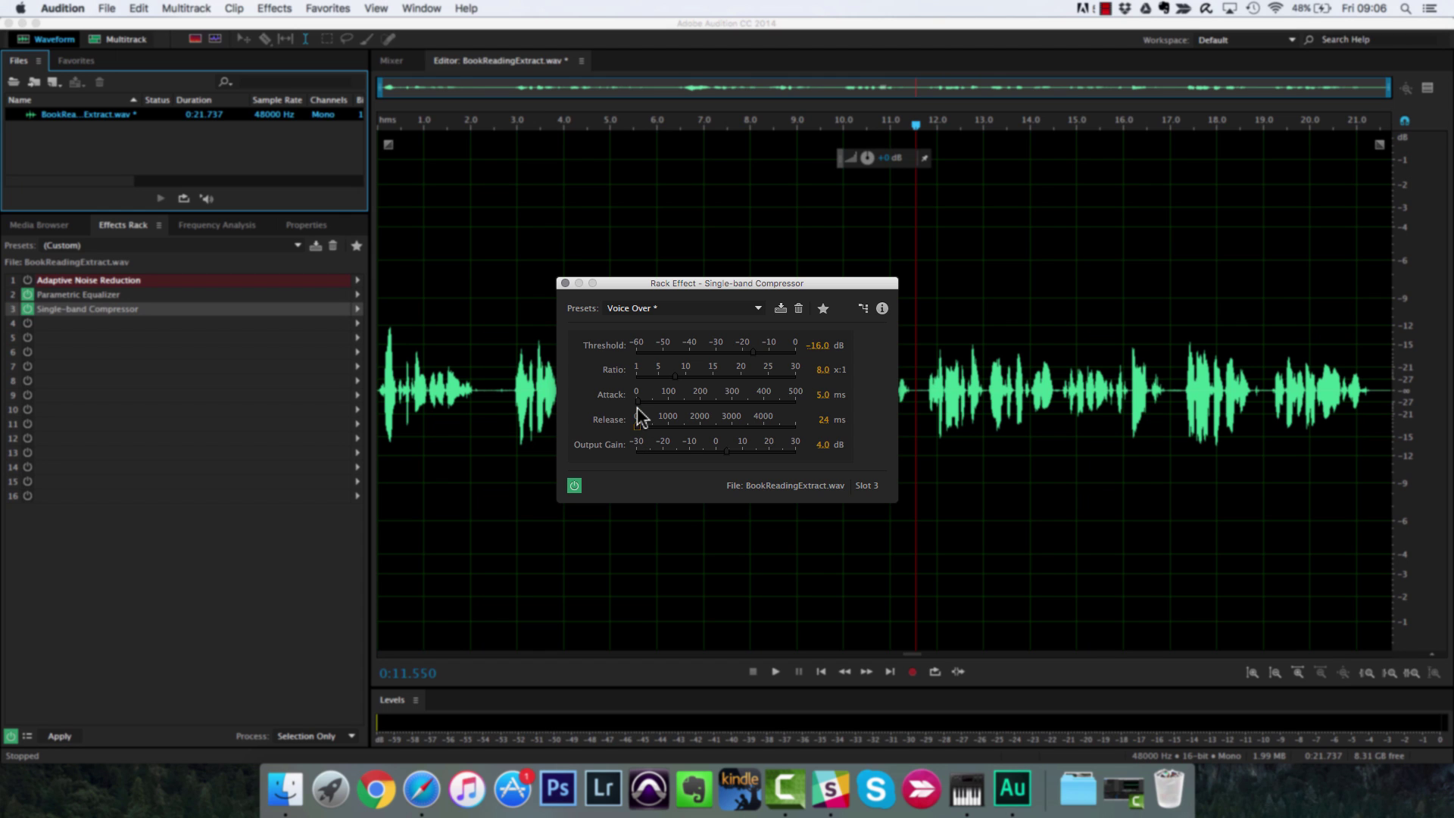
click(636, 402)
drag(675, 375, 645, 373)
mouse_move(755, 351)
mouse_down()
mouse_move(728, 351)
mouse_move(756, 348)
mouse_up()
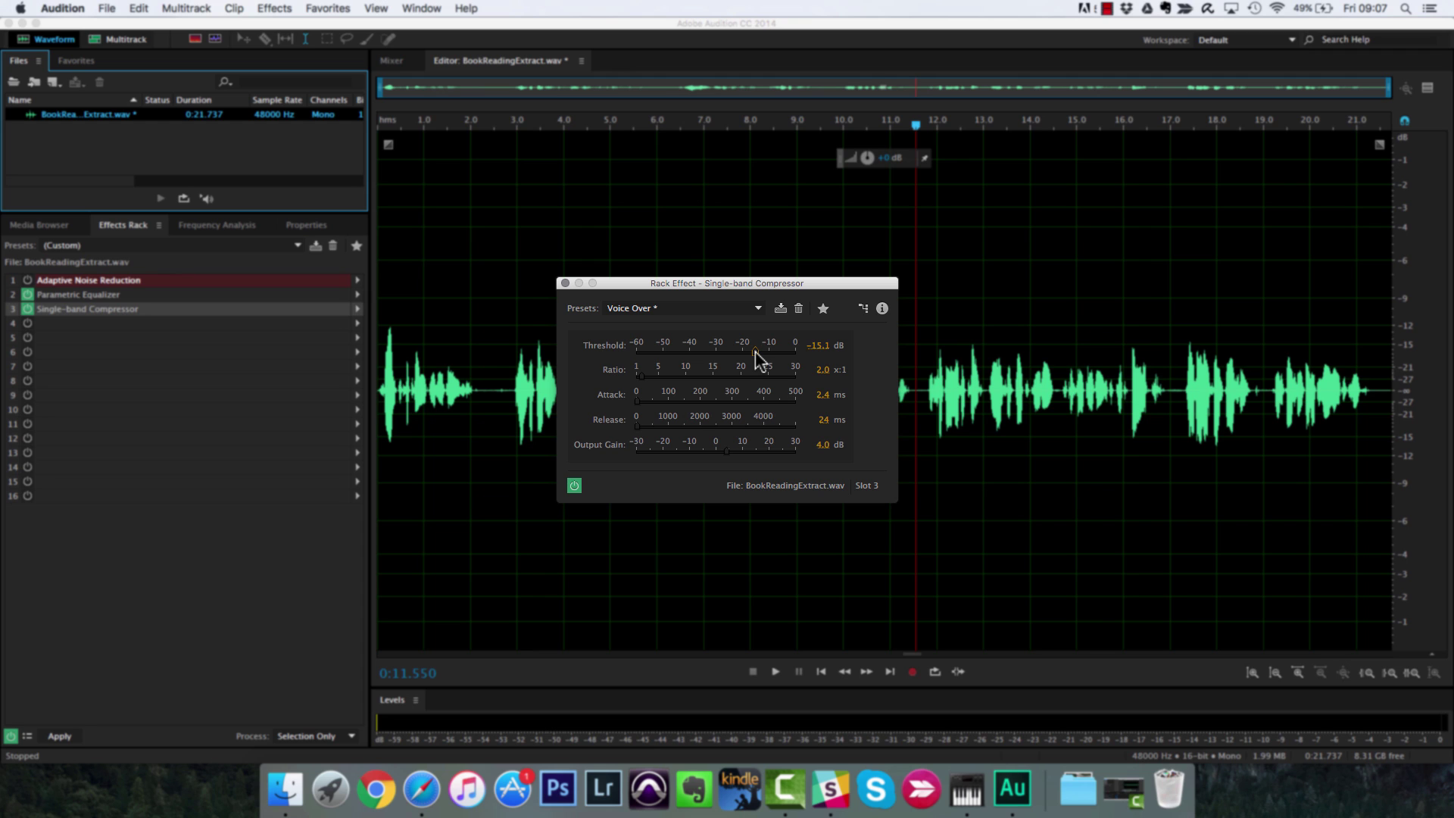
mouse_move(756, 352)
mouse_down()
mouse_move(711, 348)
mouse_move(729, 348)
mouse_up()
key(space)
click(711, 348)
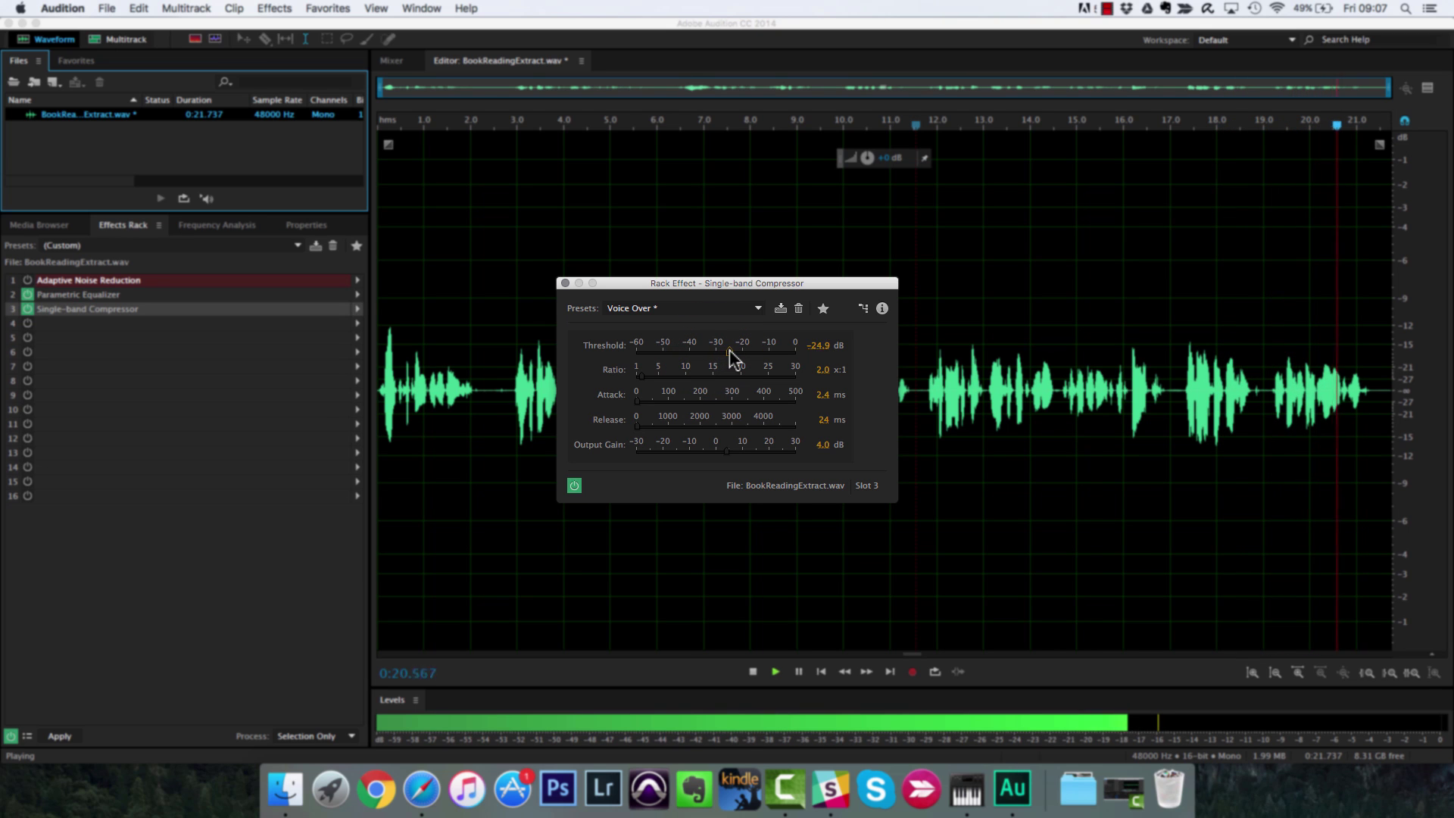
Try an output gain of 6.3 dB while playing from the start, switching the compressor off and on to compare
key(space)
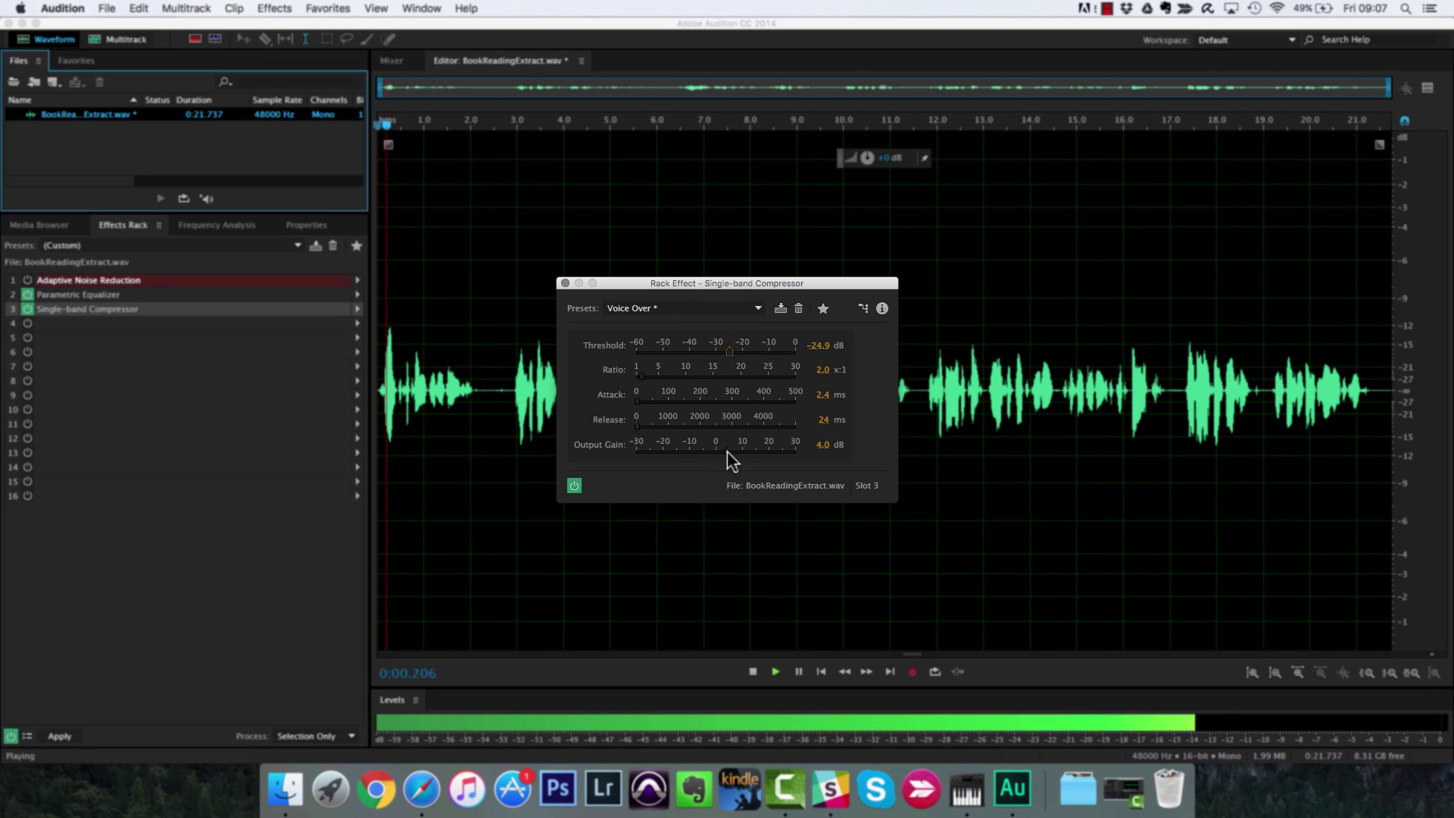
click(727, 452)
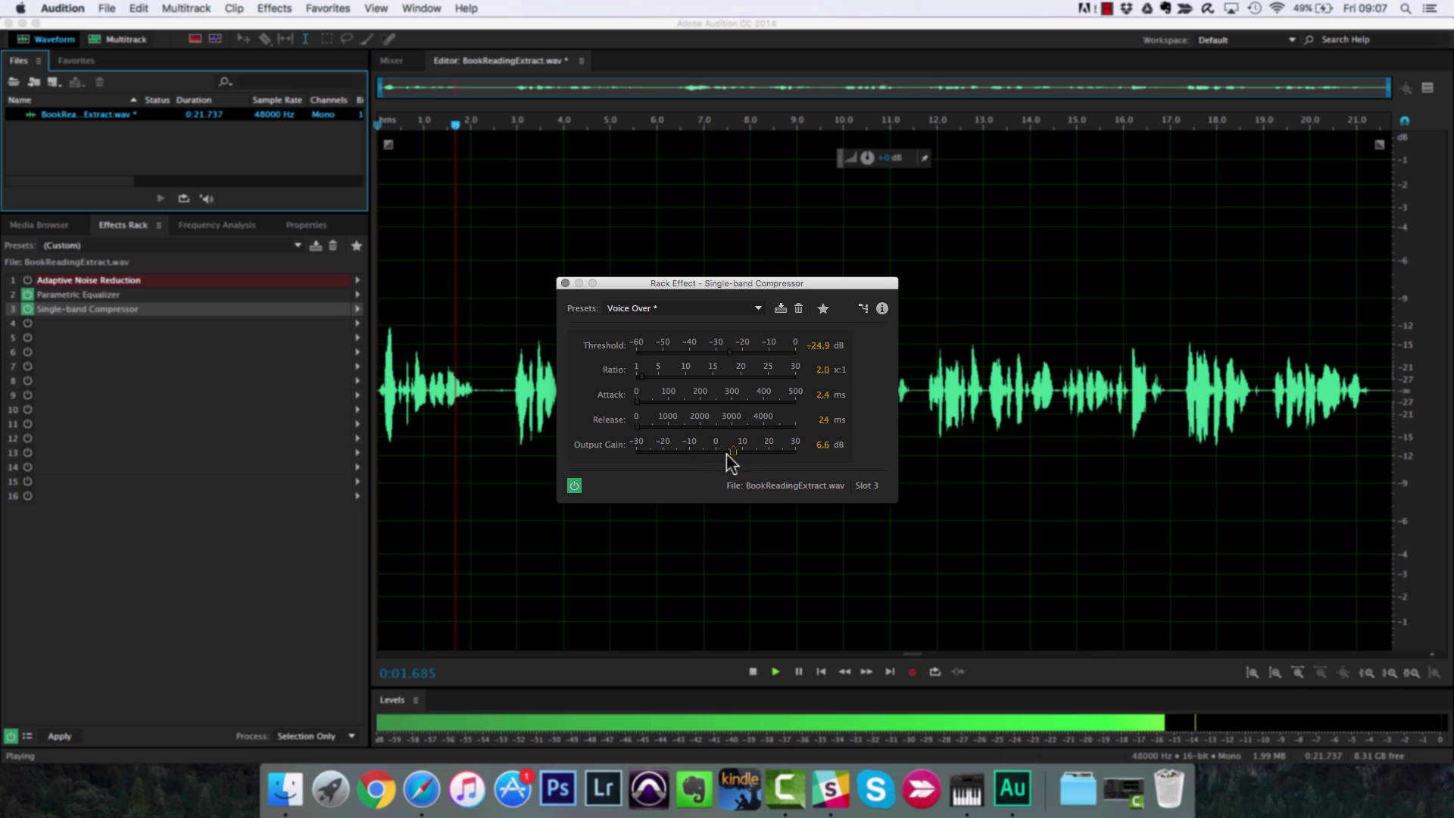
click(575, 486)
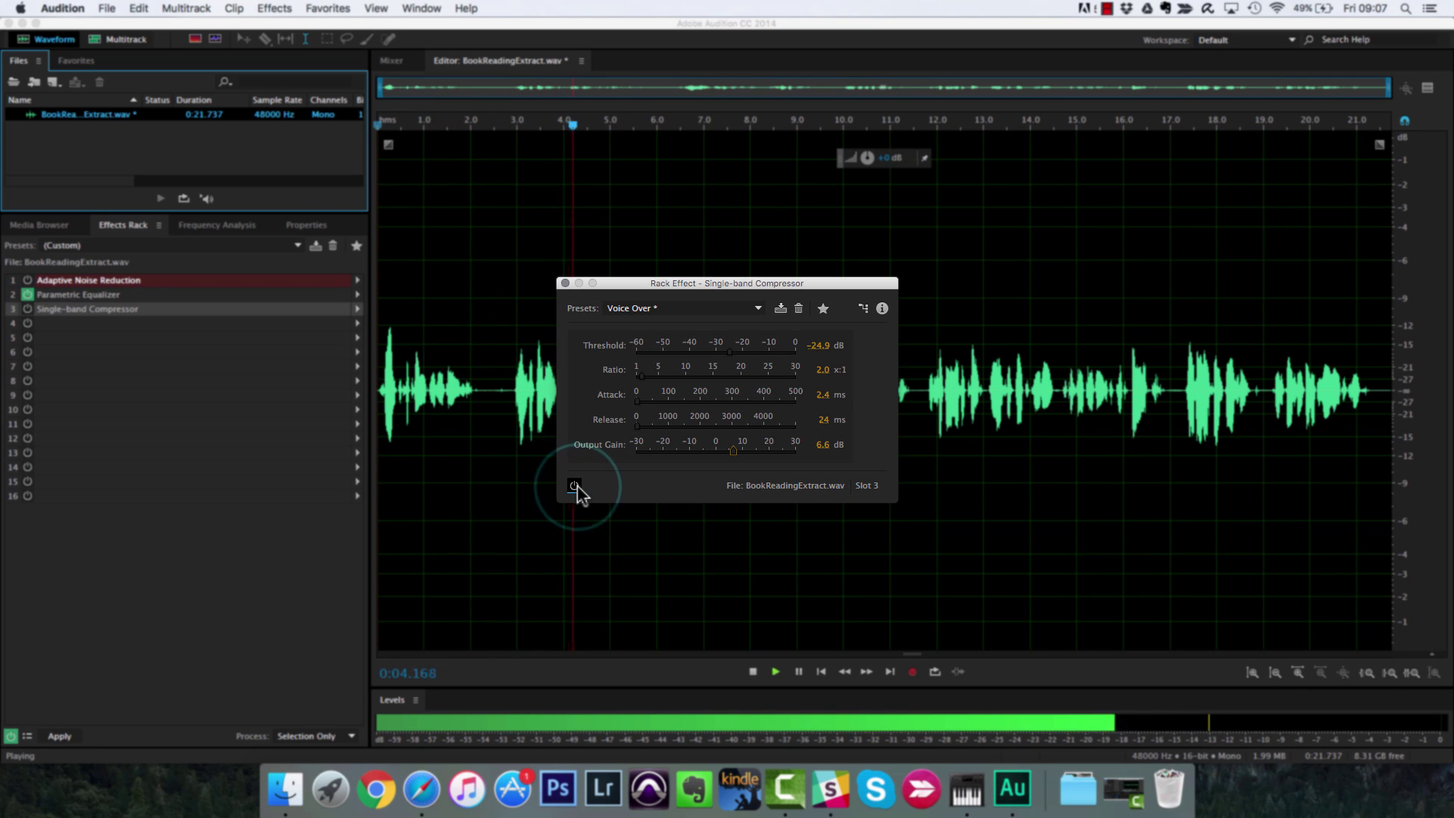
click(575, 486)
click(733, 451)
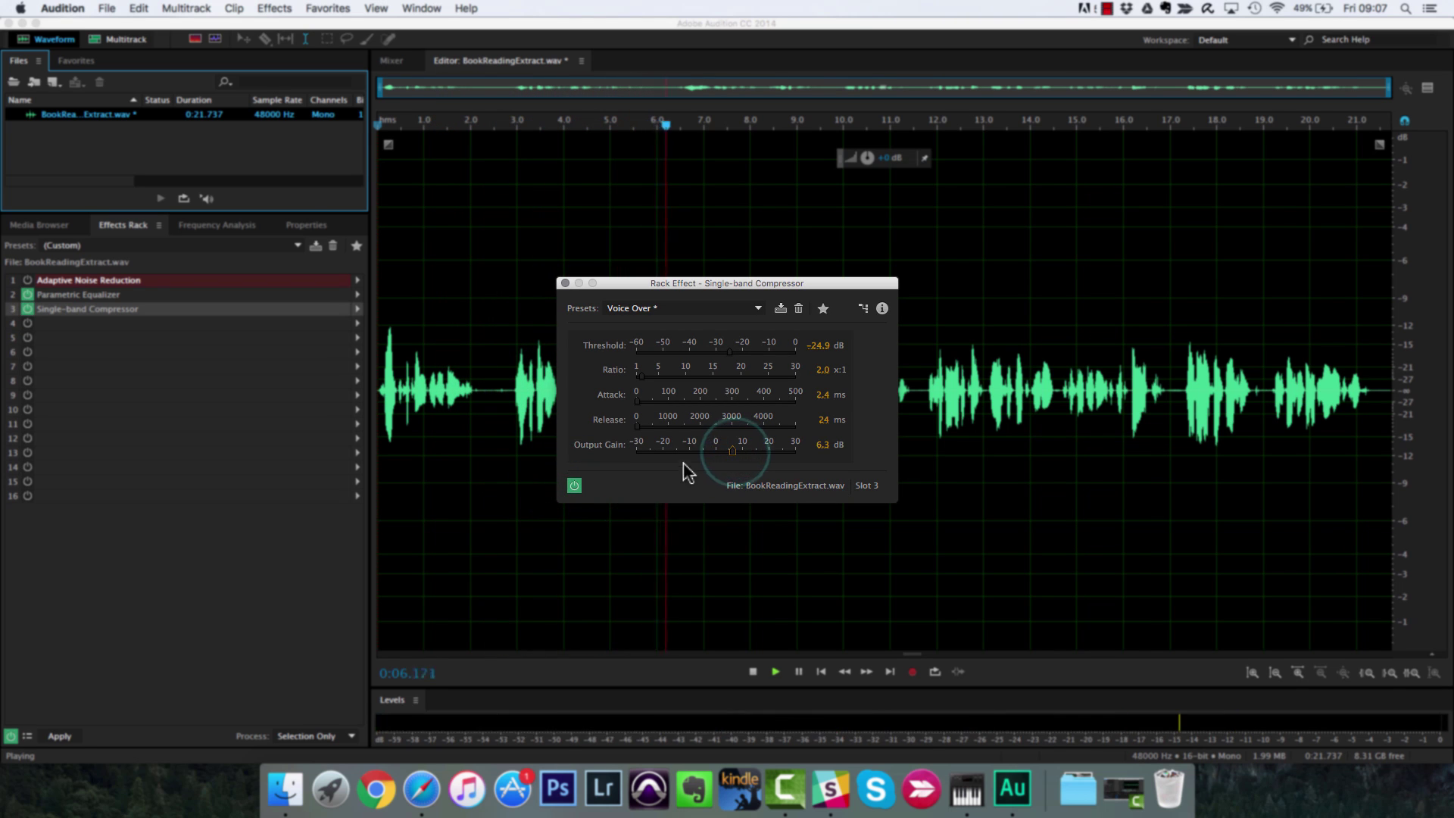
Set the compressor's threshold to -26.6 dB and output gain to 7.1 dB during playback, comparing the sound with the effect bypassed
click(734, 354)
drag(725, 351, 722, 352)
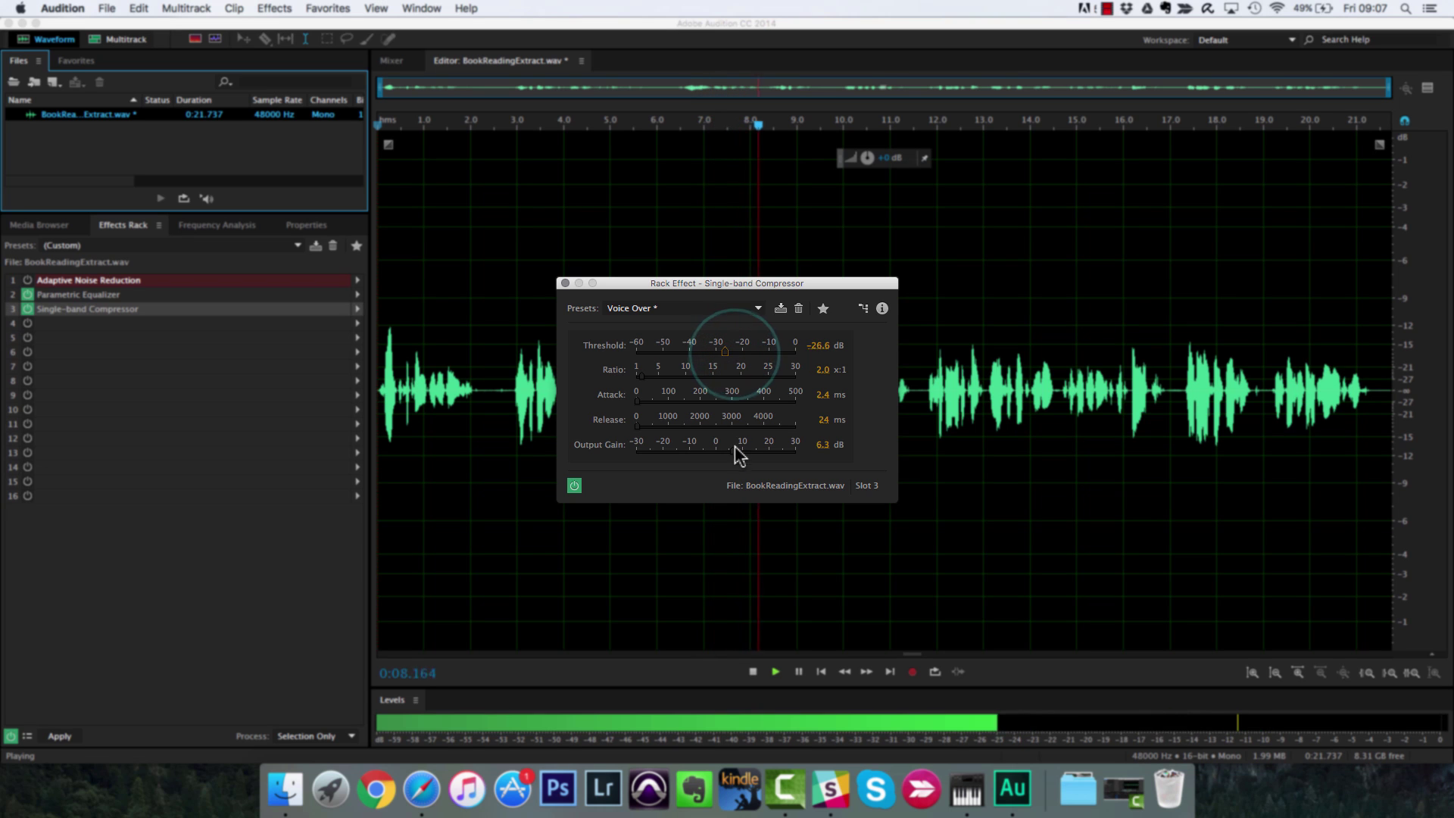
drag(732, 449, 734, 449)
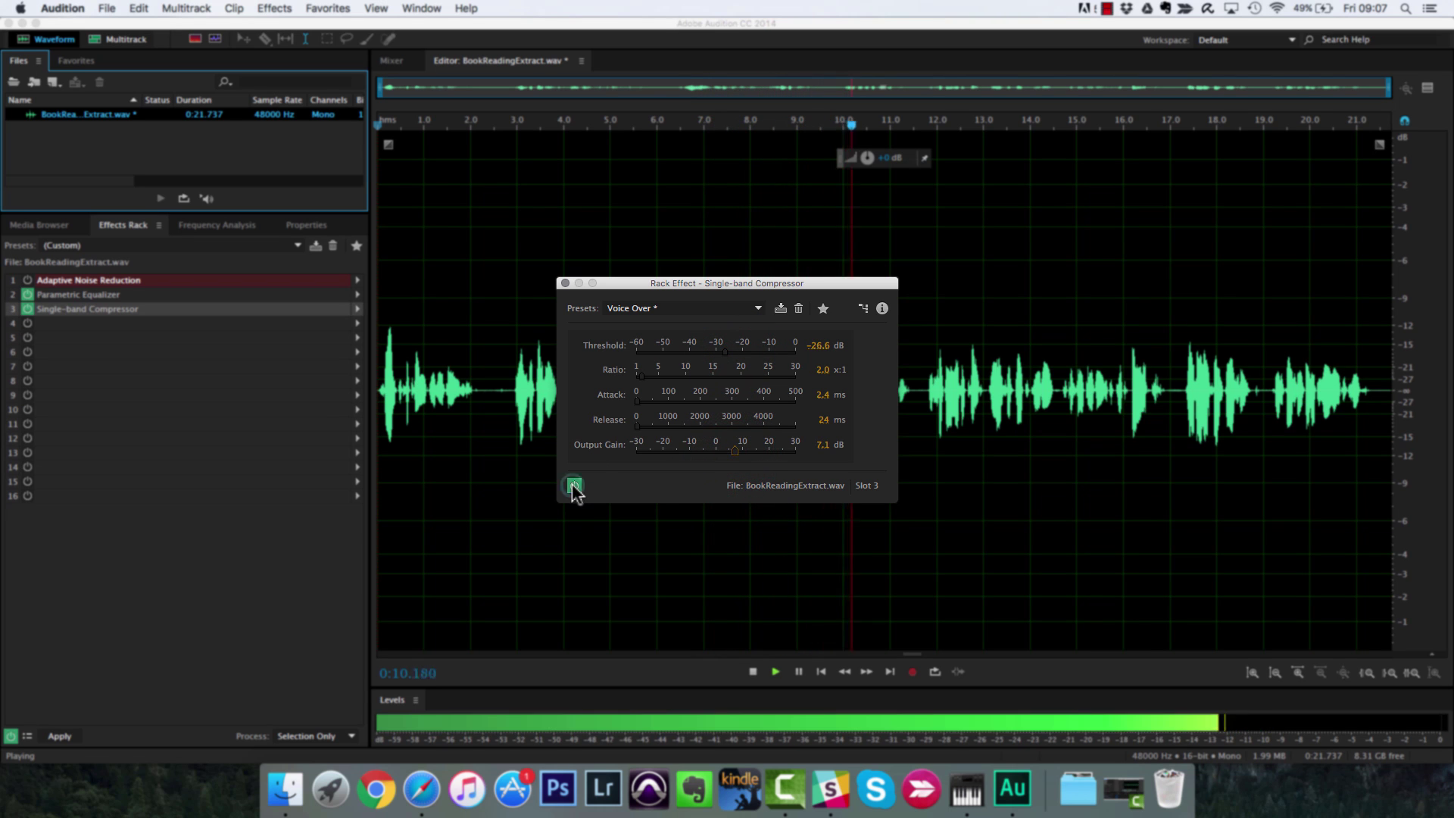
click(573, 485)
click(574, 485)
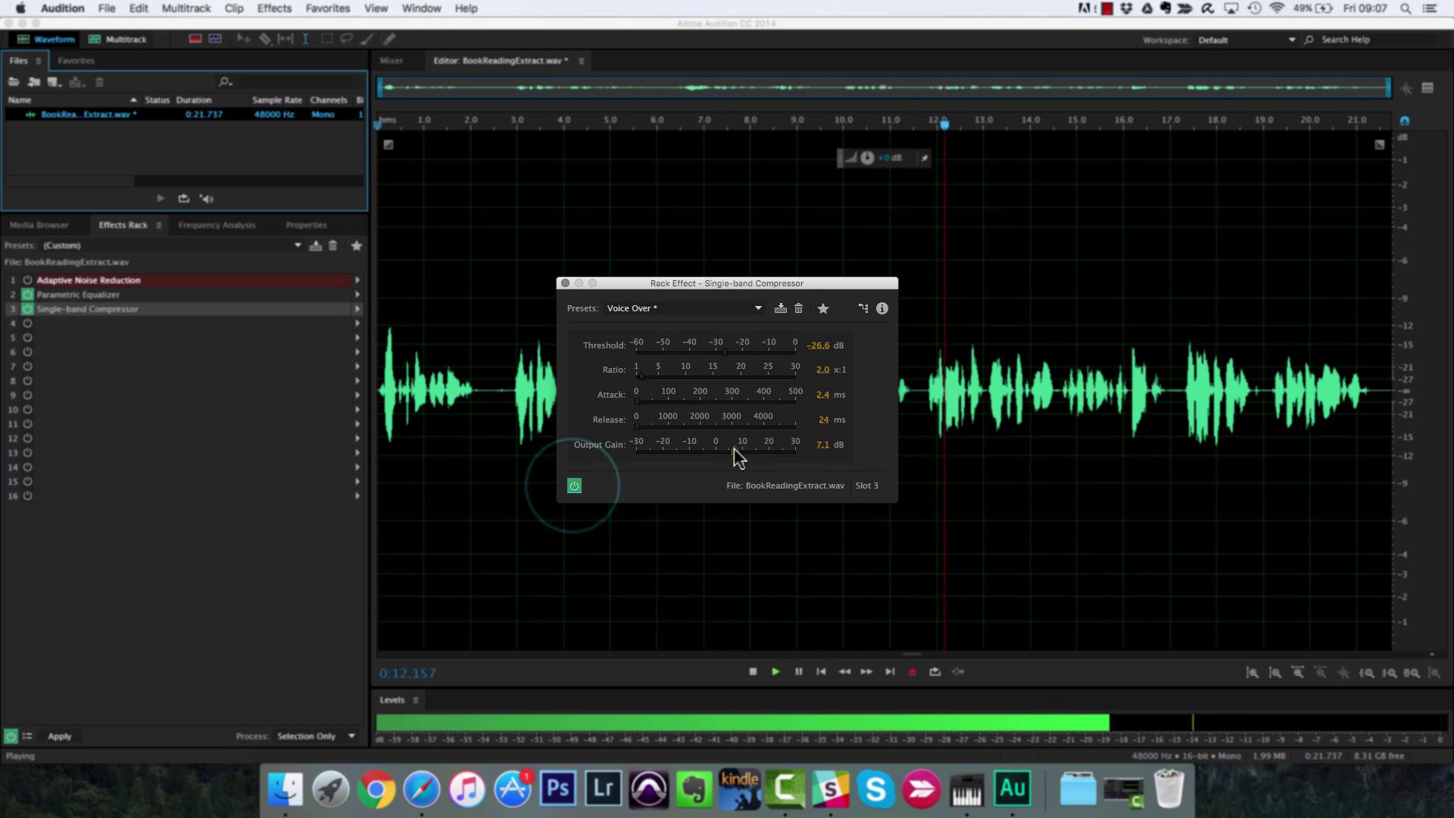
Reduce the compressor's output gain to 5.1 dB while matching loudness against the bypassed sound, and stop playback
drag(733, 449, 730, 449)
click(574, 486)
click(574, 486)
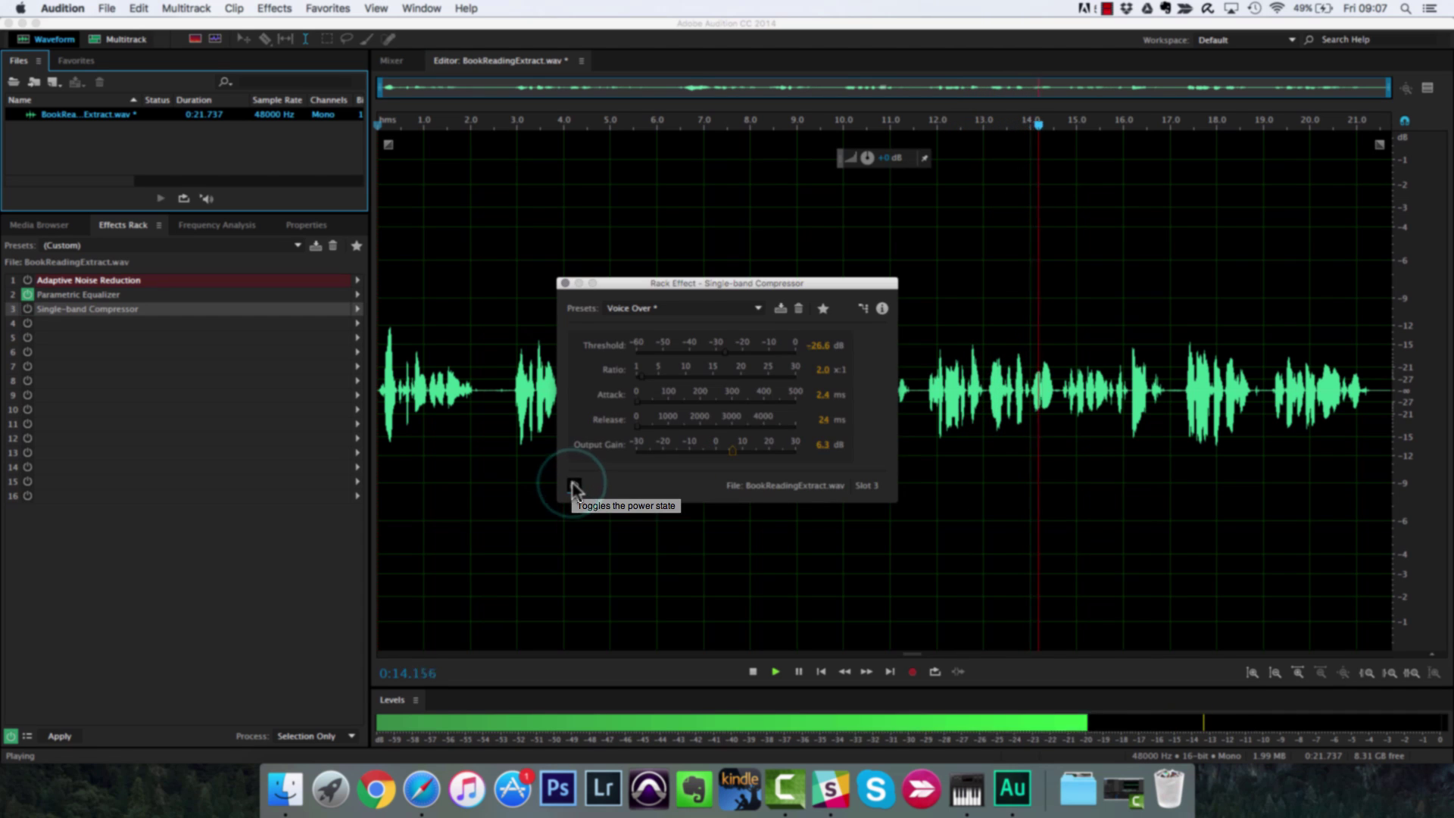
drag(732, 449, 729, 449)
key(space)
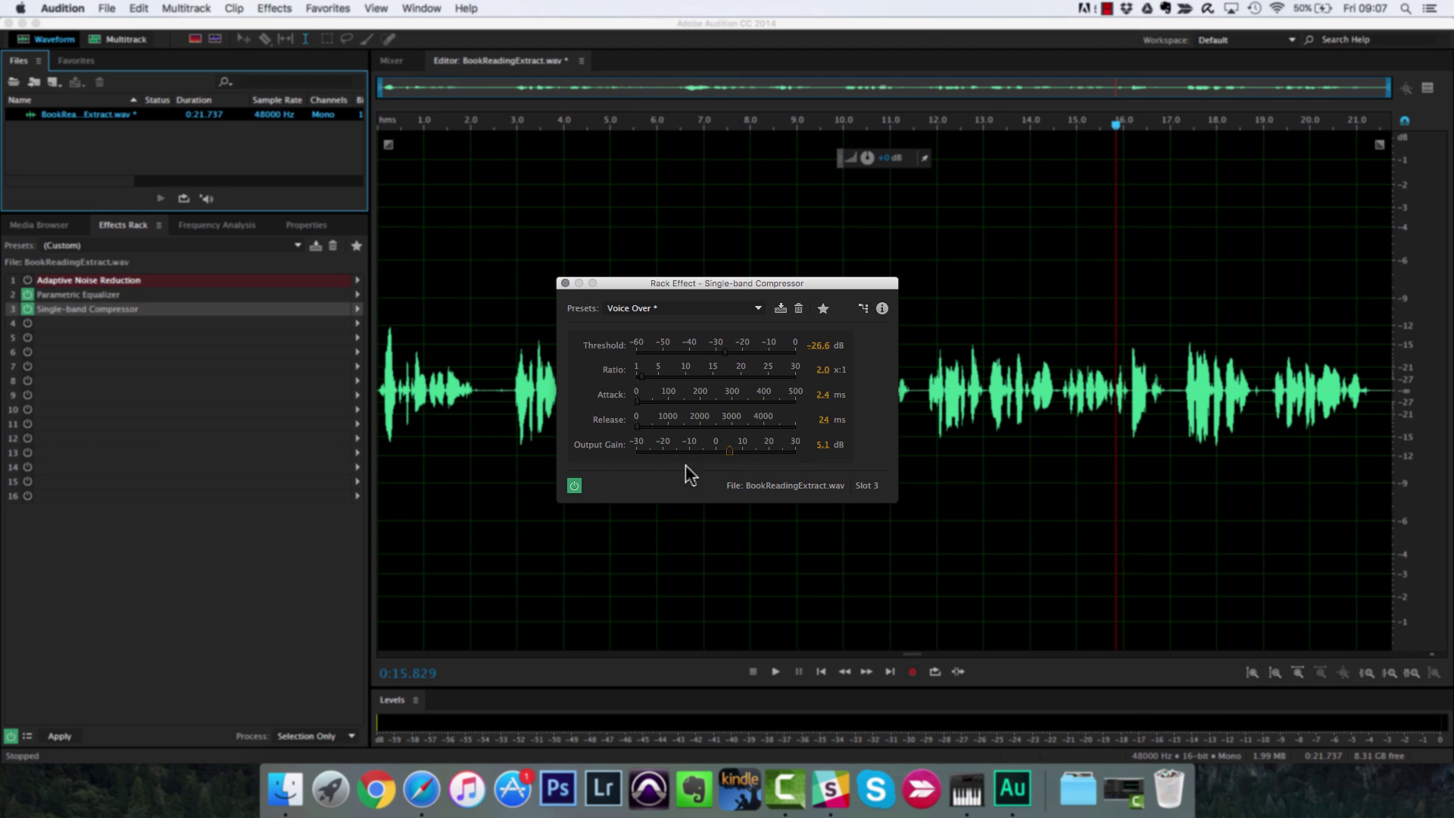
Play the end of the recording with and without the compressor, stop playback and close the compressor's settings
key(space)
click(574, 484)
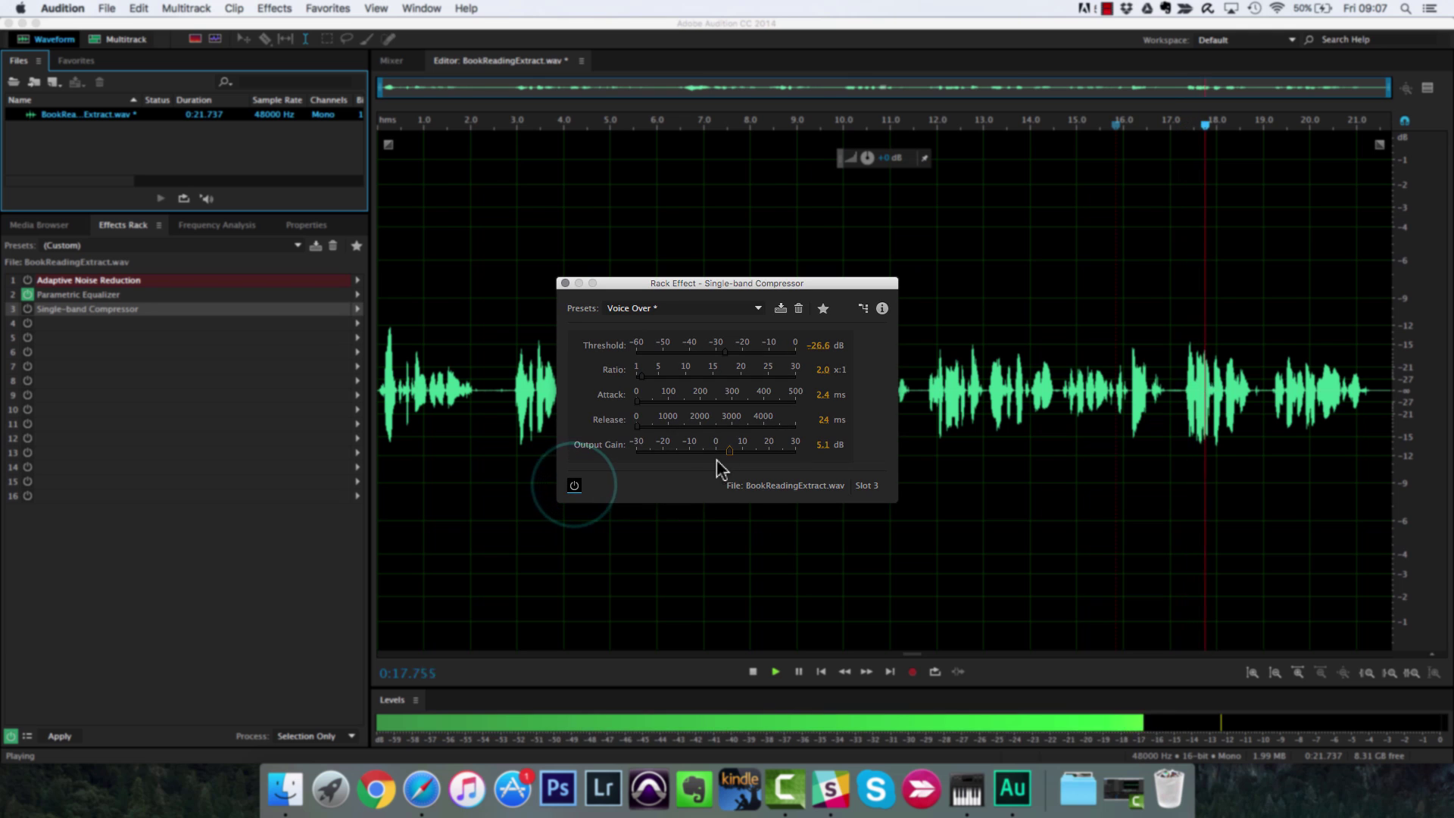
click(574, 485)
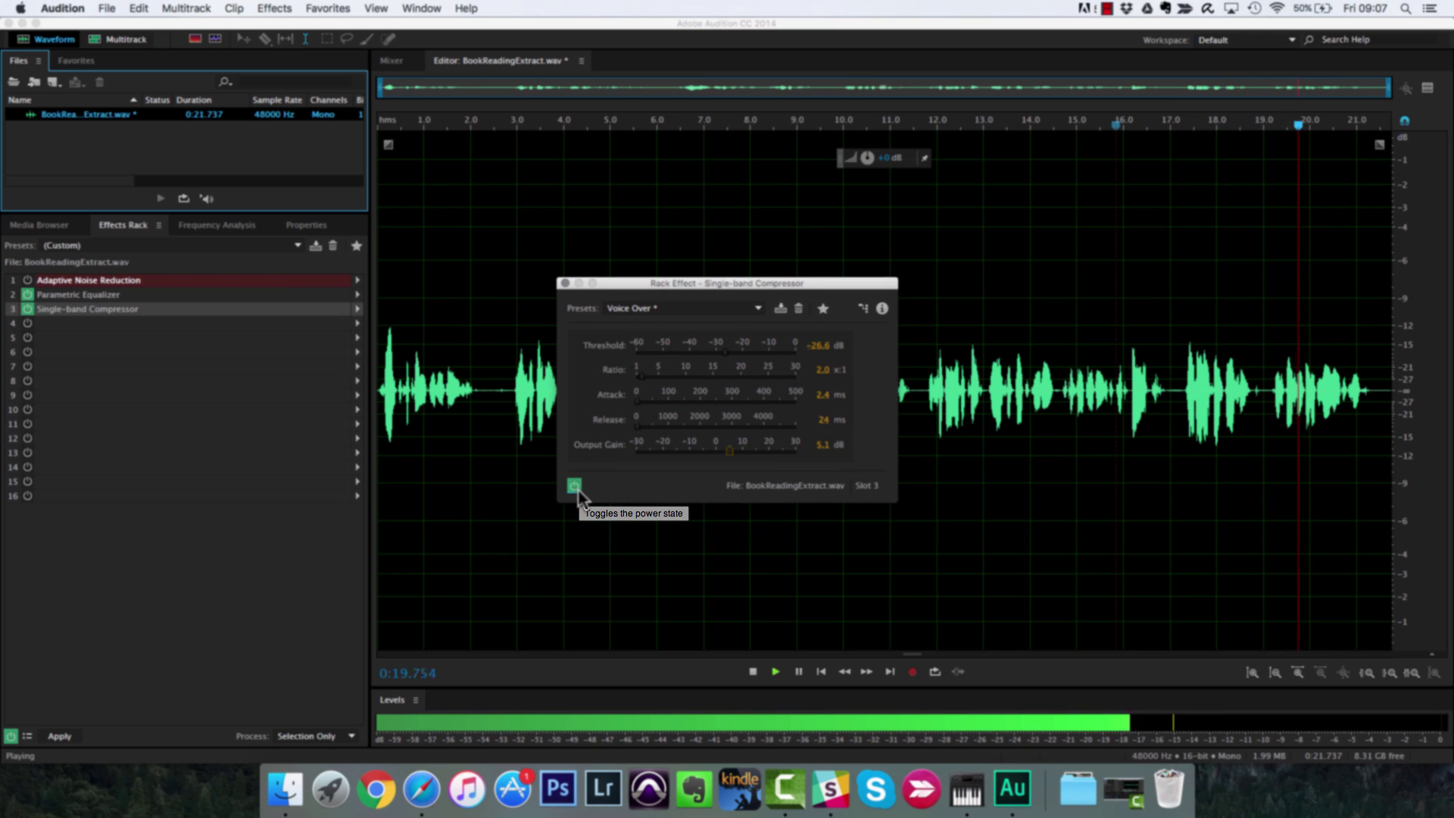
key(space)
click(565, 283)
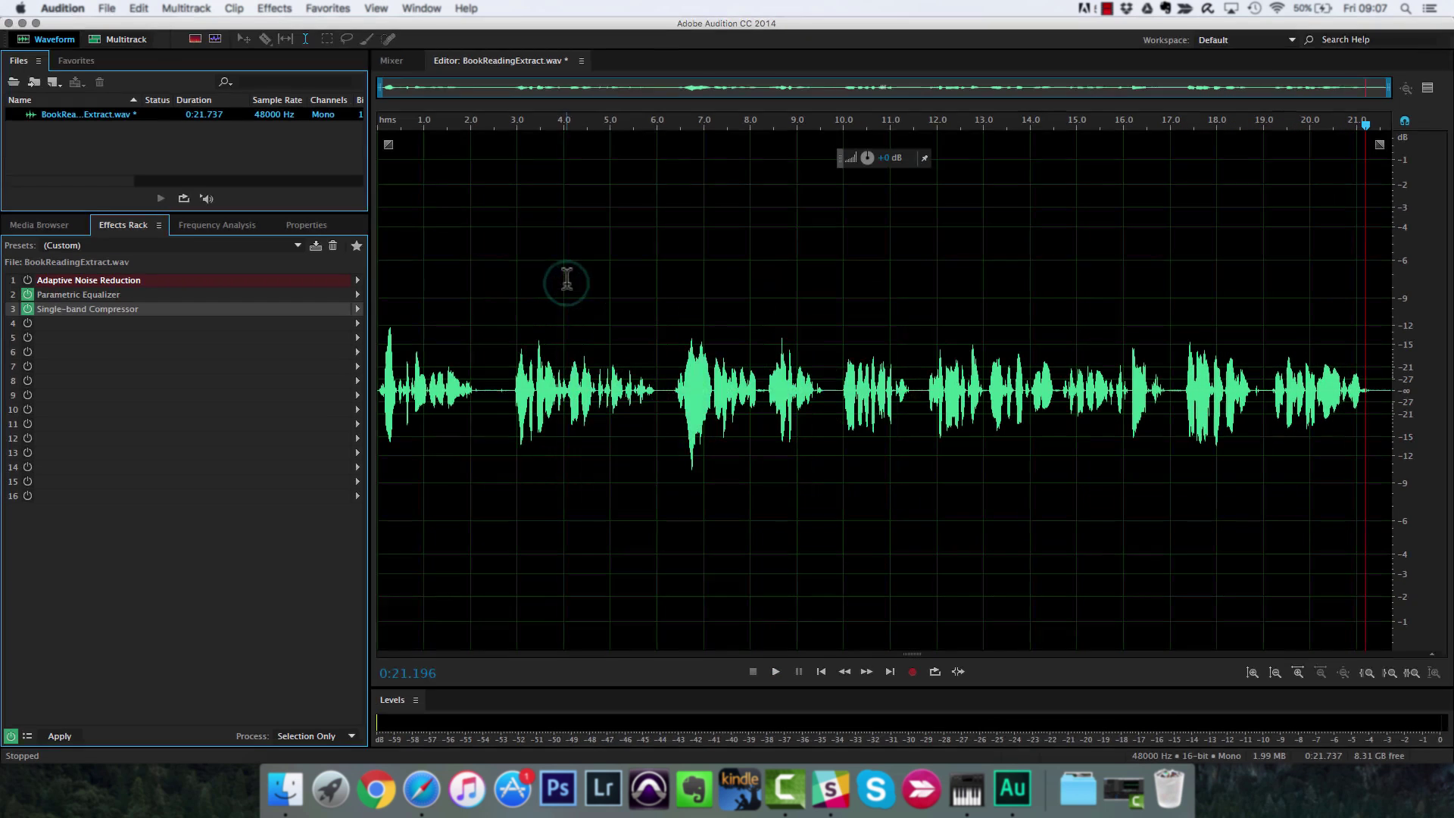
Listen to short stretches of the processed recording, starting from about 2.8 seconds
click(667, 352)
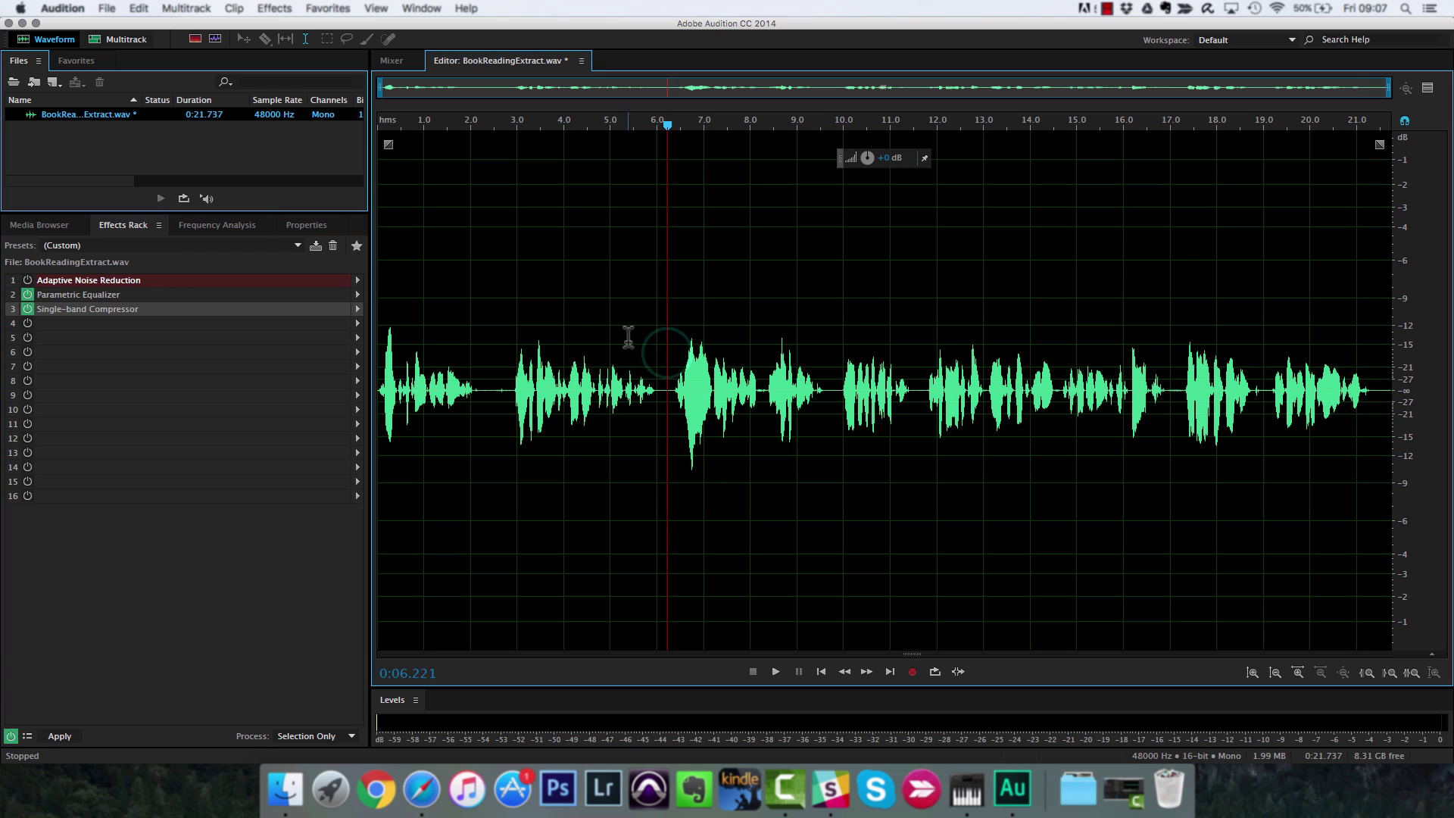
click(508, 324)
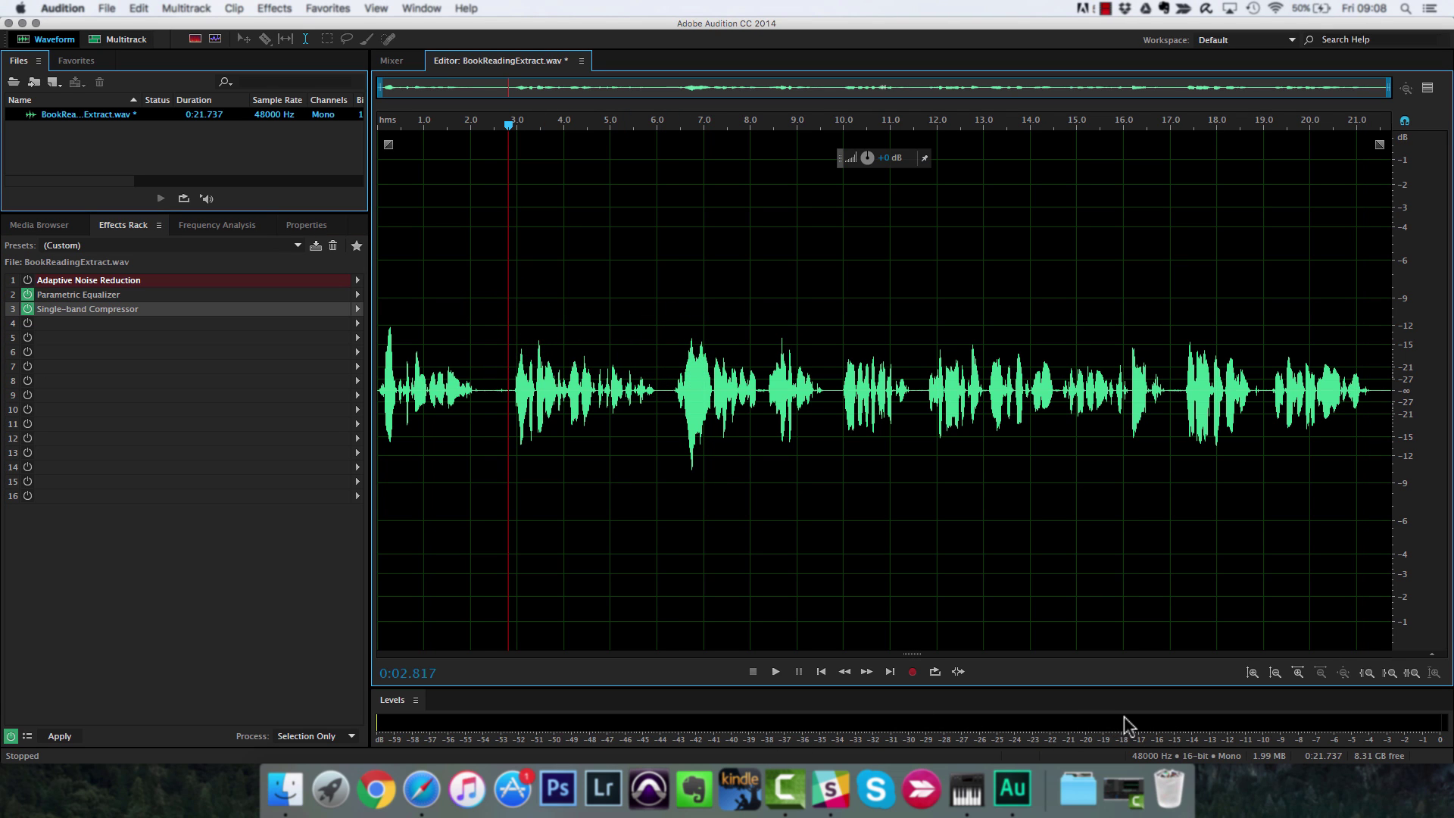
key(space)
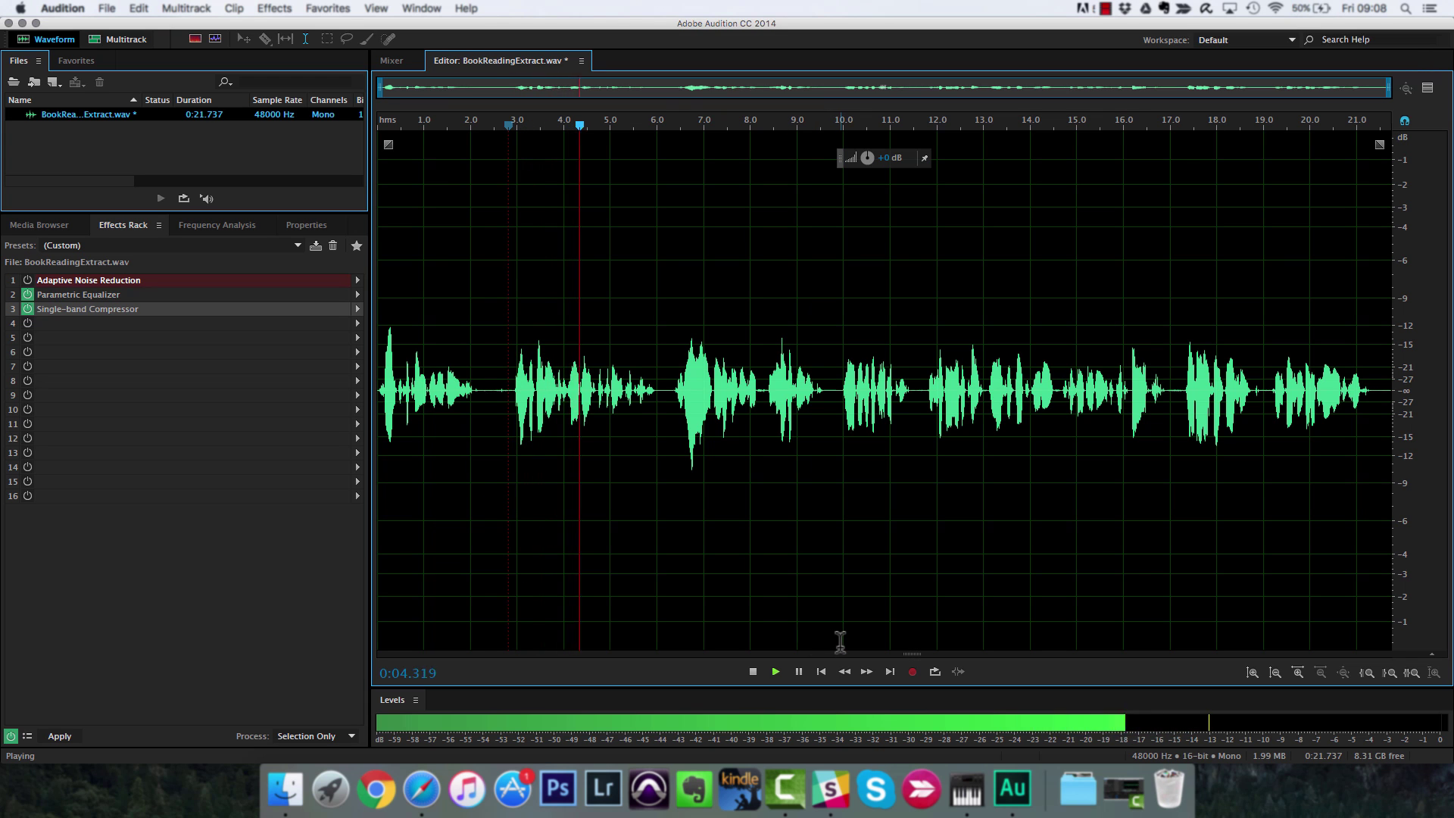
key(space)
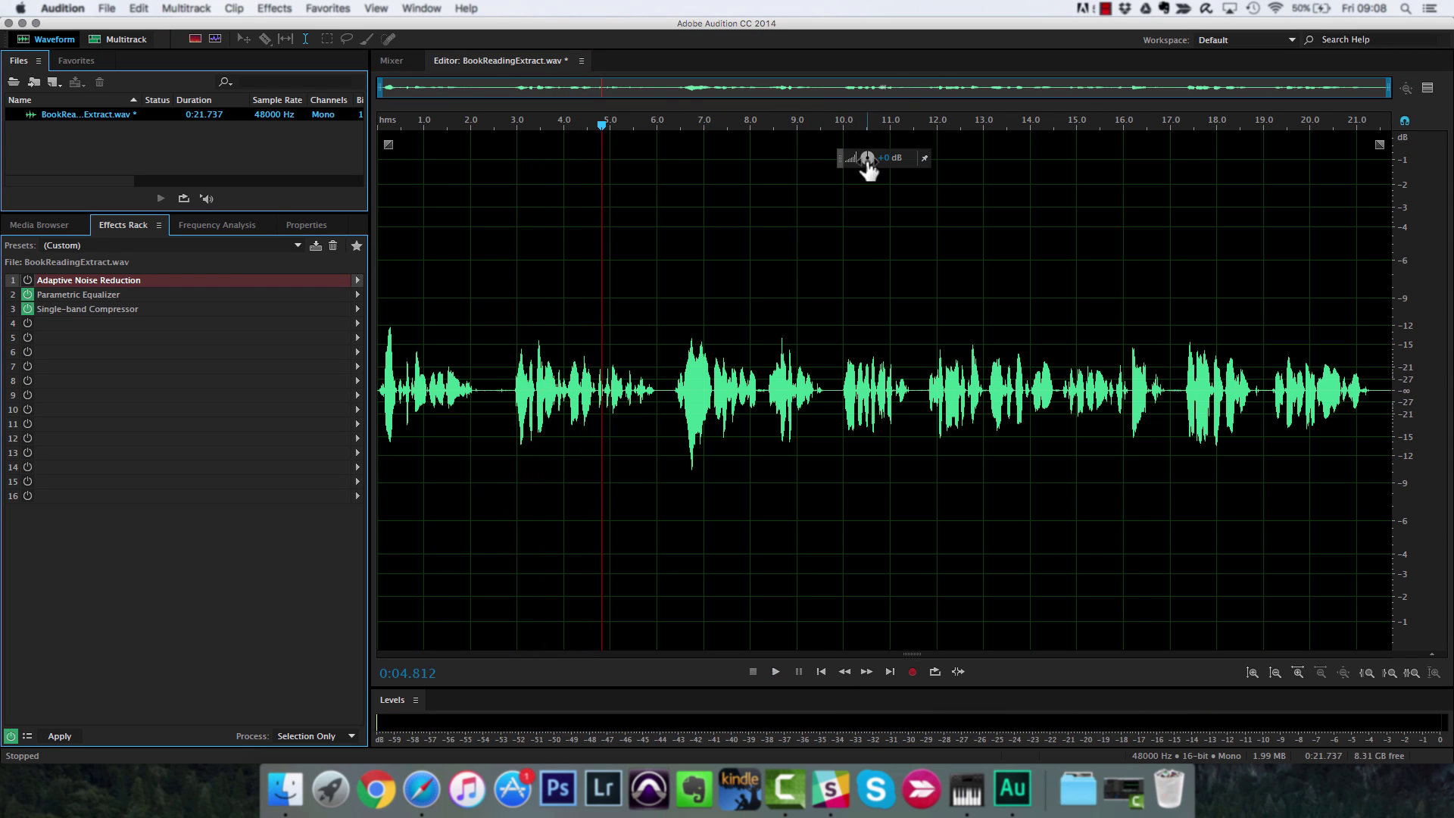
key(space)
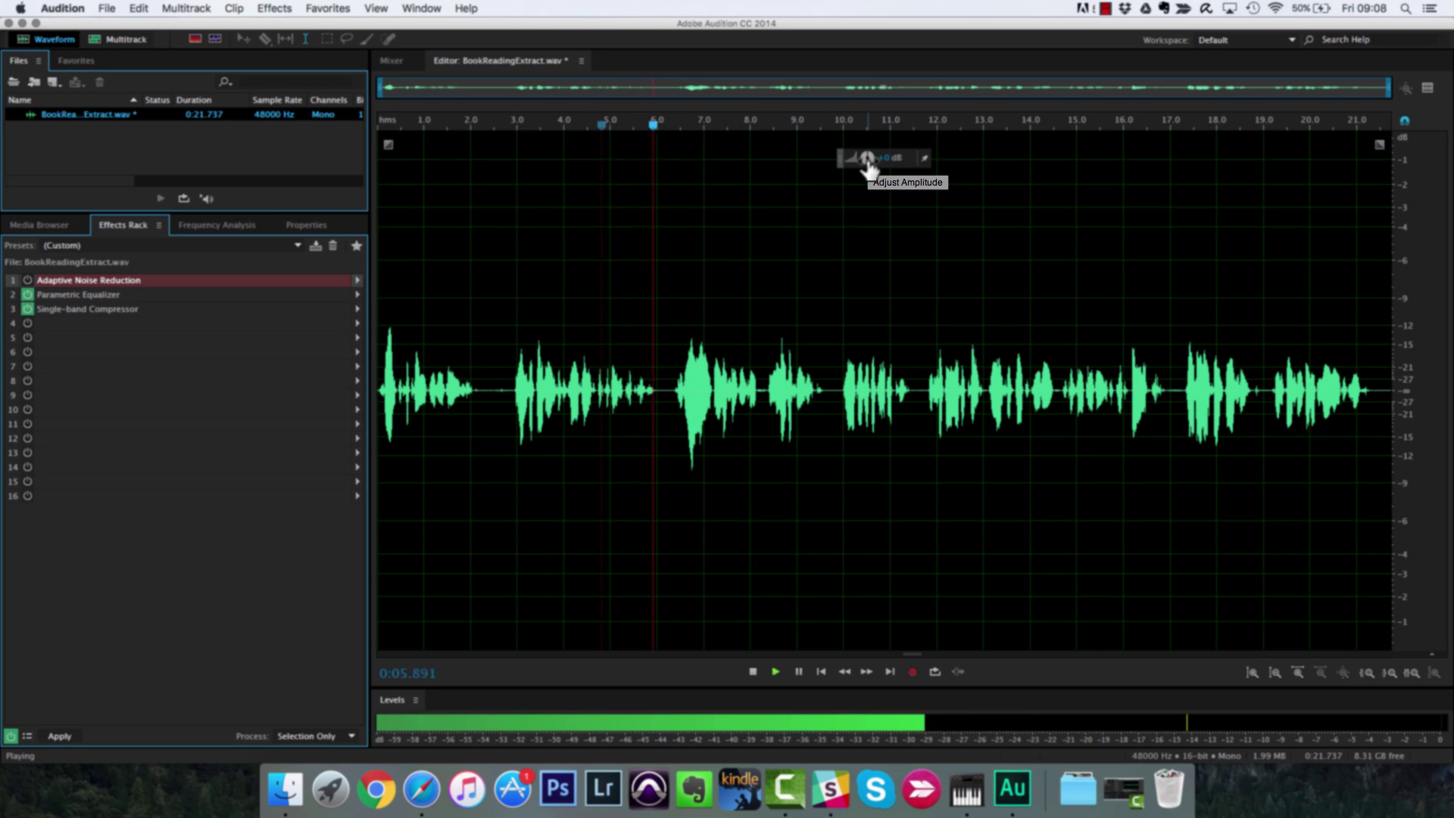
key(space)
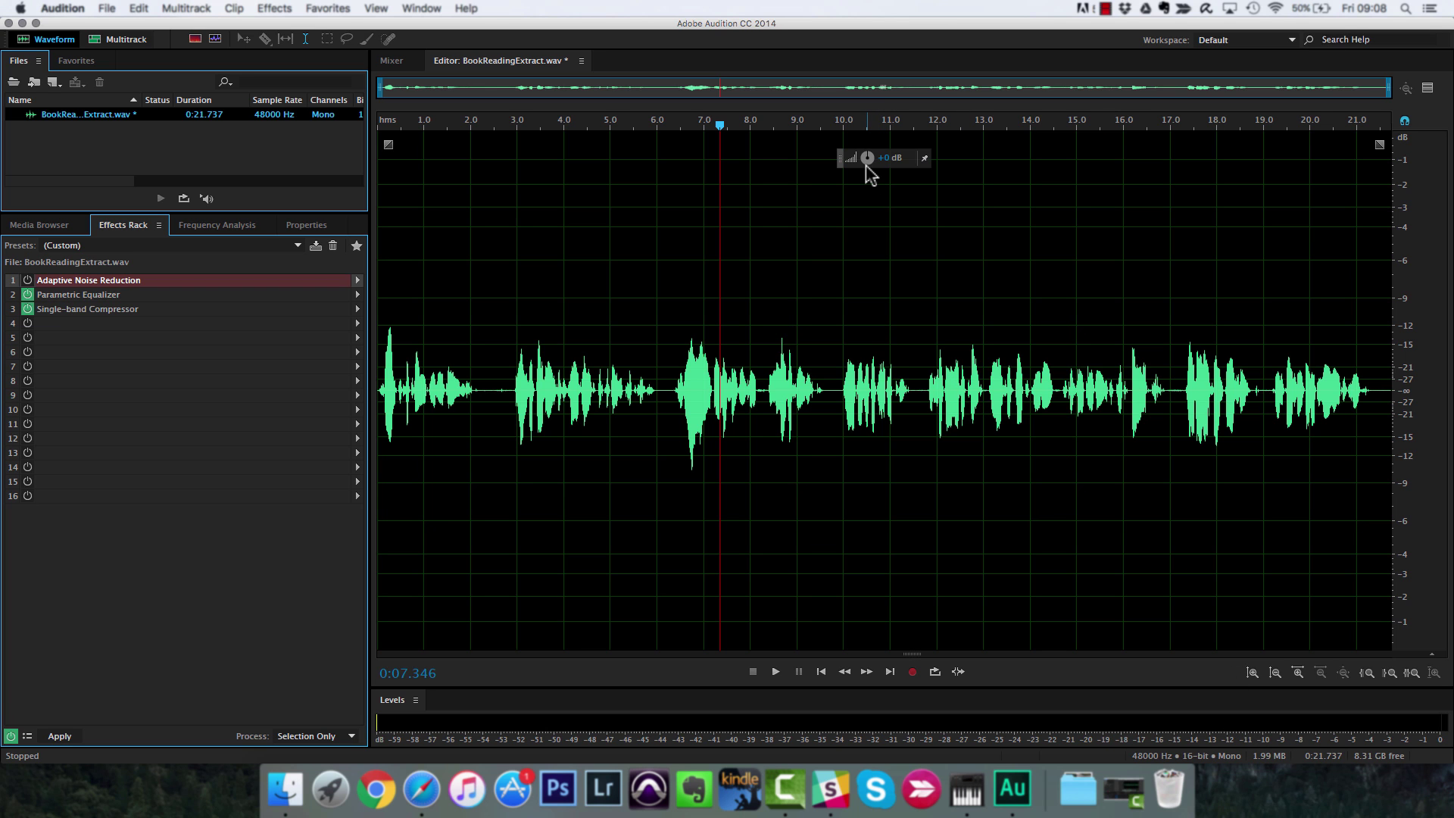
Try lowering and raising the amplitude of the whole recording, undoing each change
mouse_move(869, 168)
mouse_down()
mouse_move(870, 201)
mouse_move(870, 184)
mouse_up()
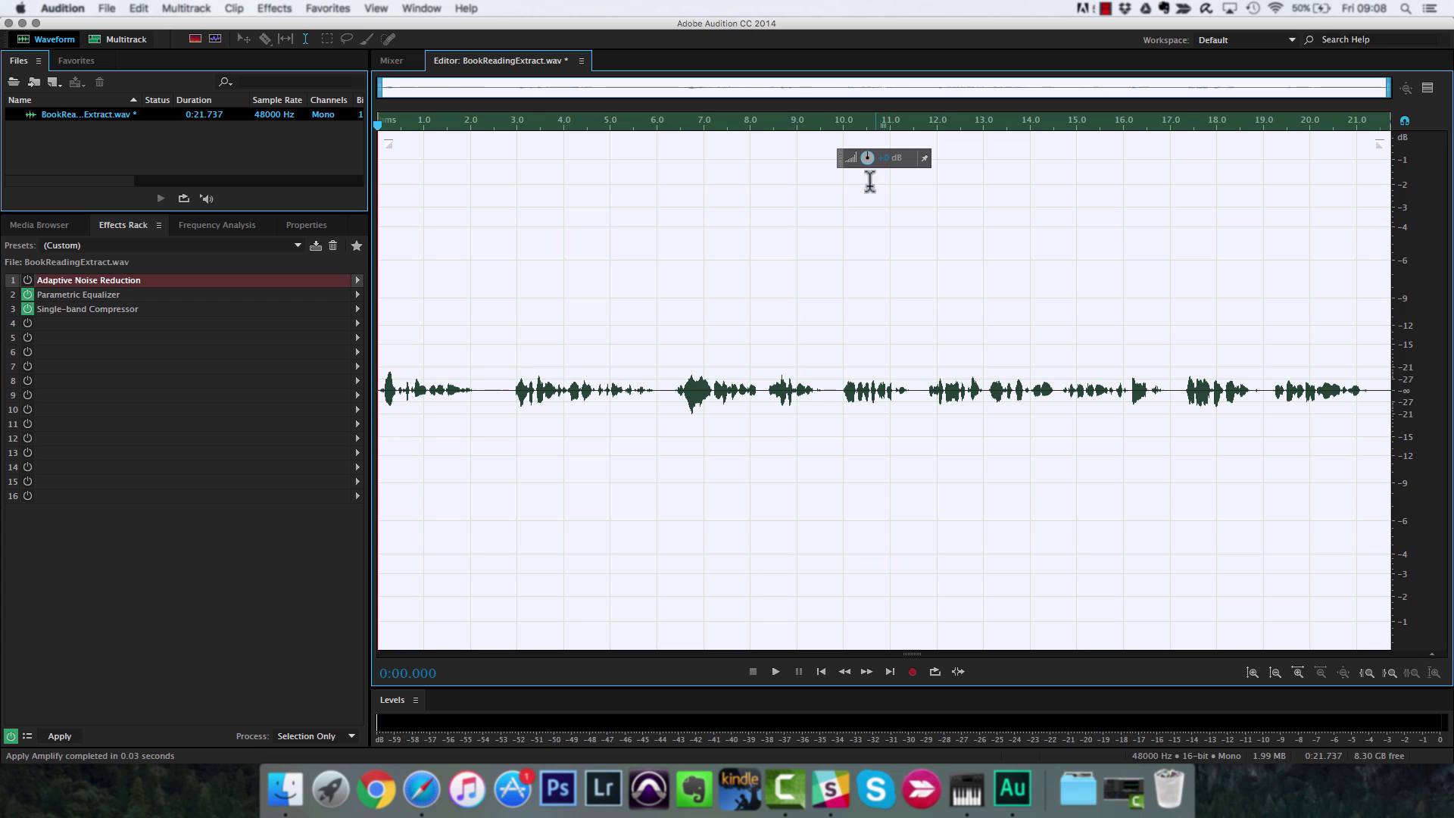
key(super+z)
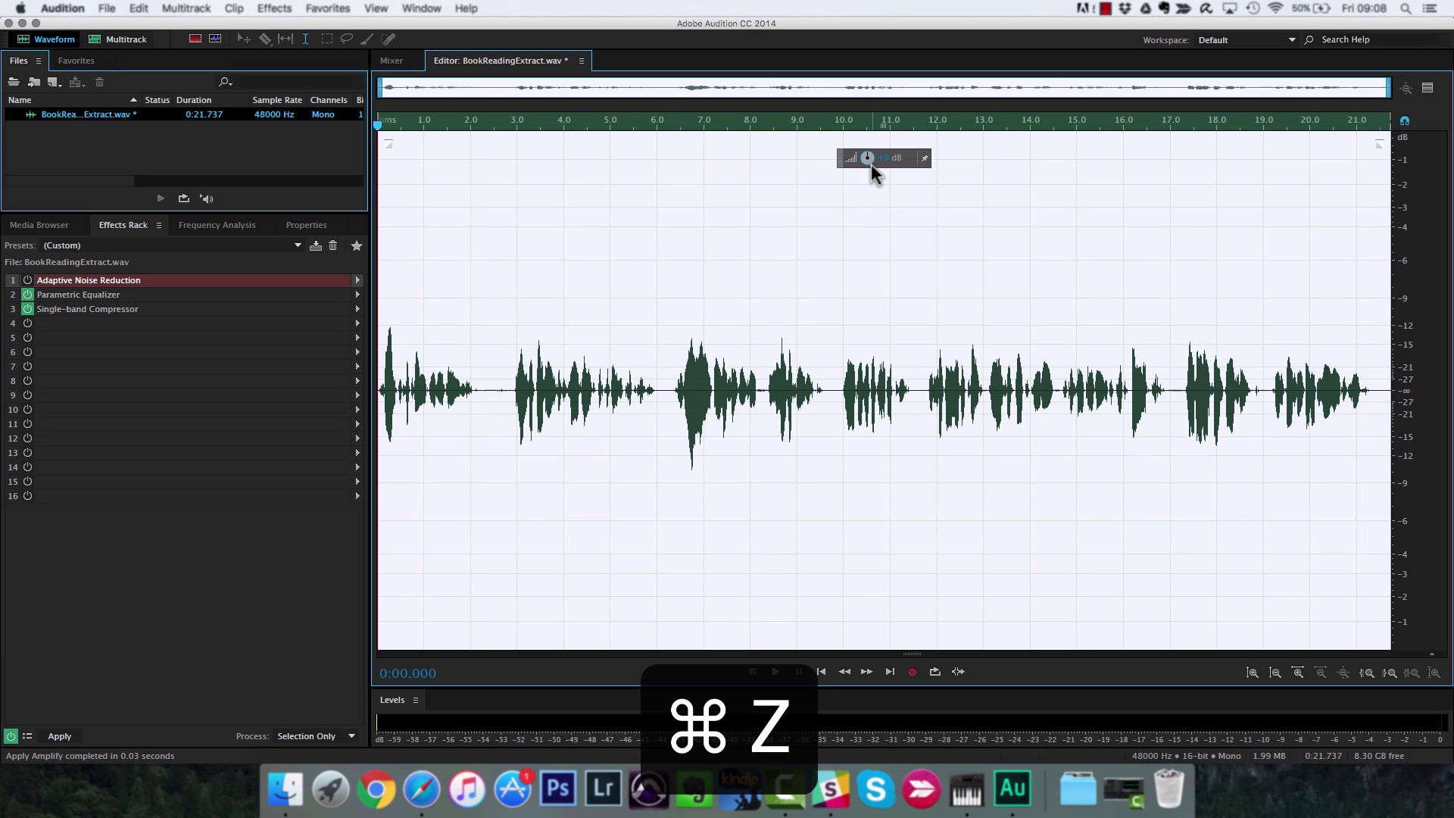
drag(869, 169, 870, 148)
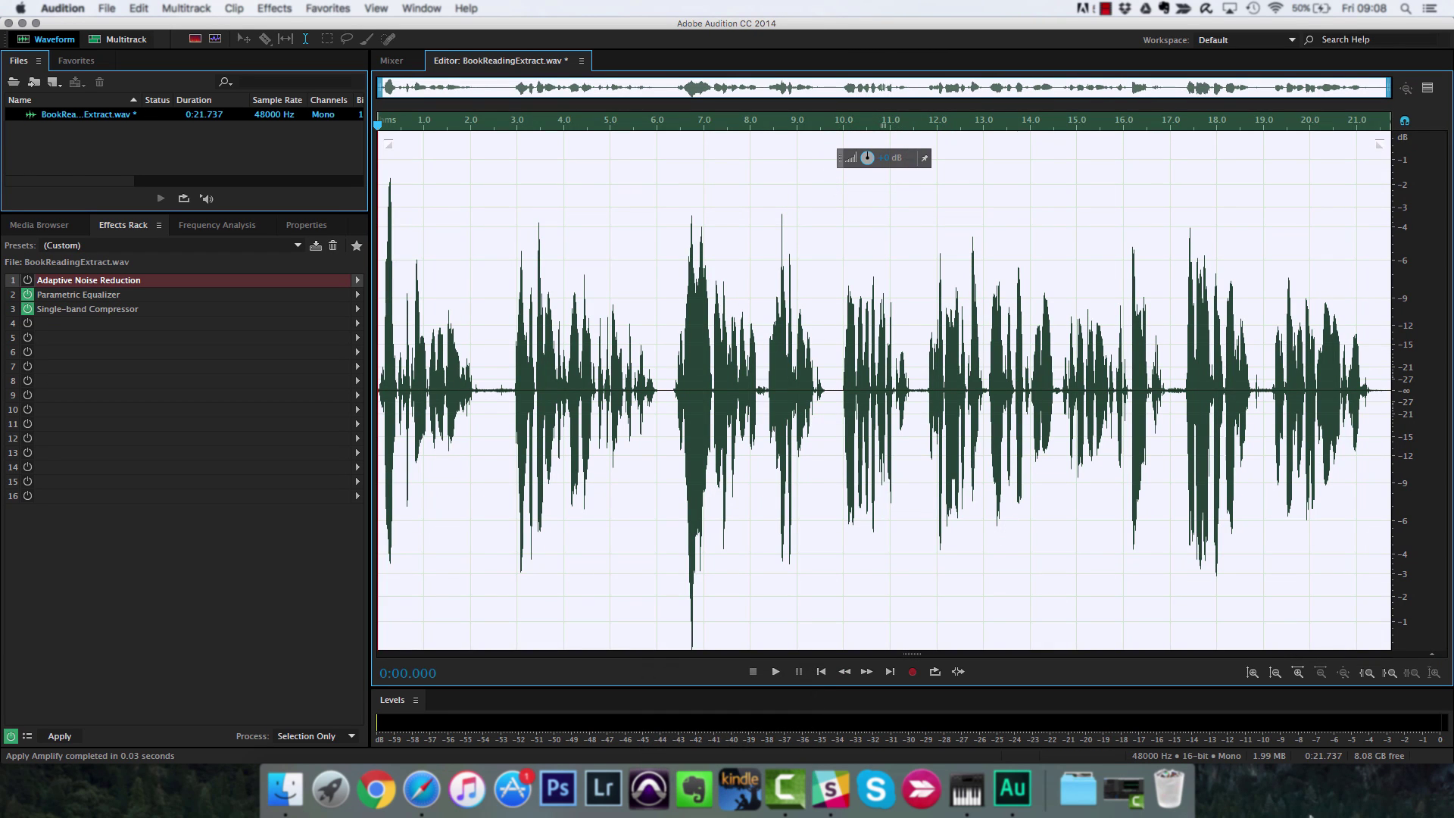
key(super+z)
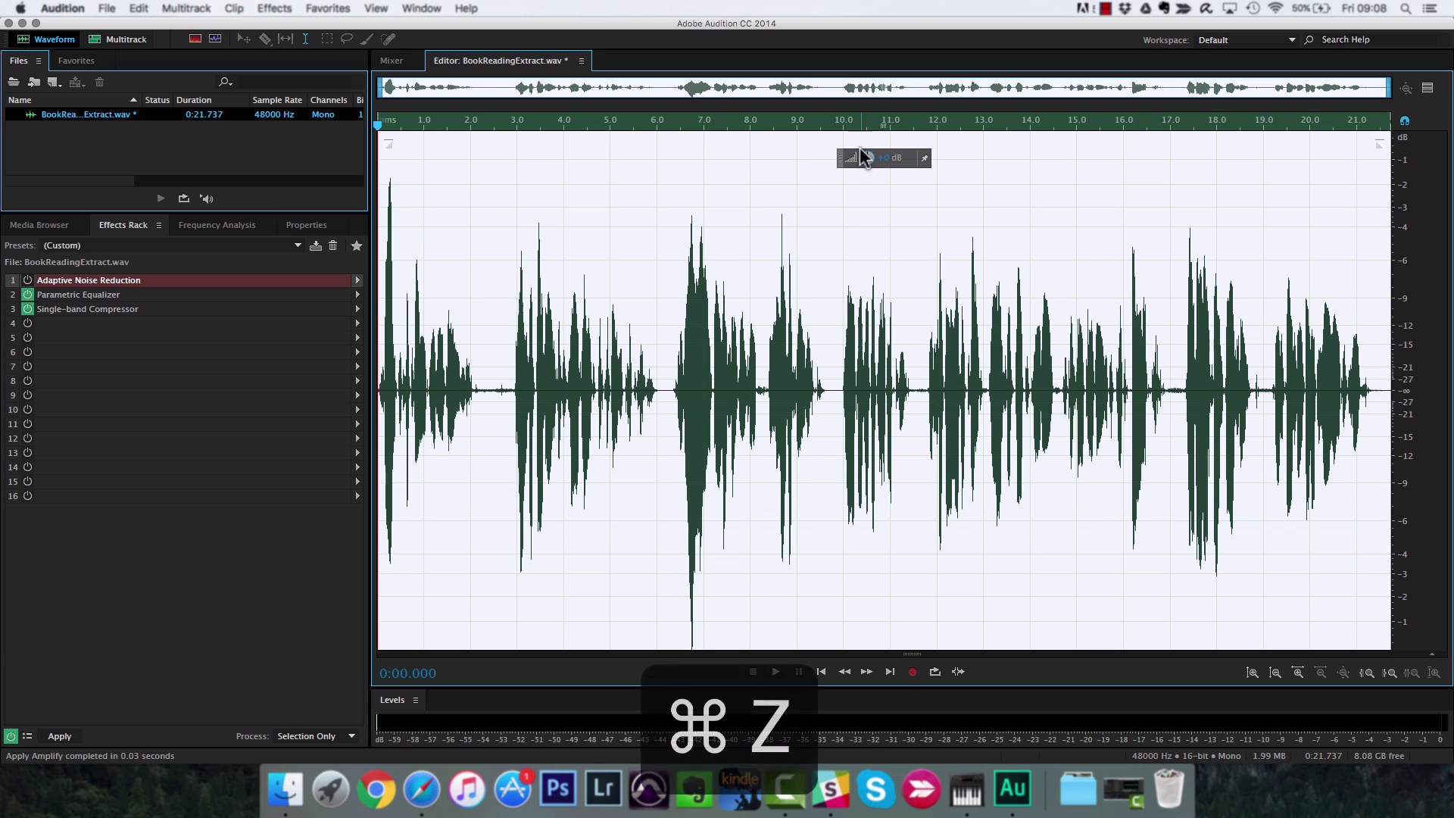
Add a Hard Limiter to effects rack slot 4
click(73, 324)
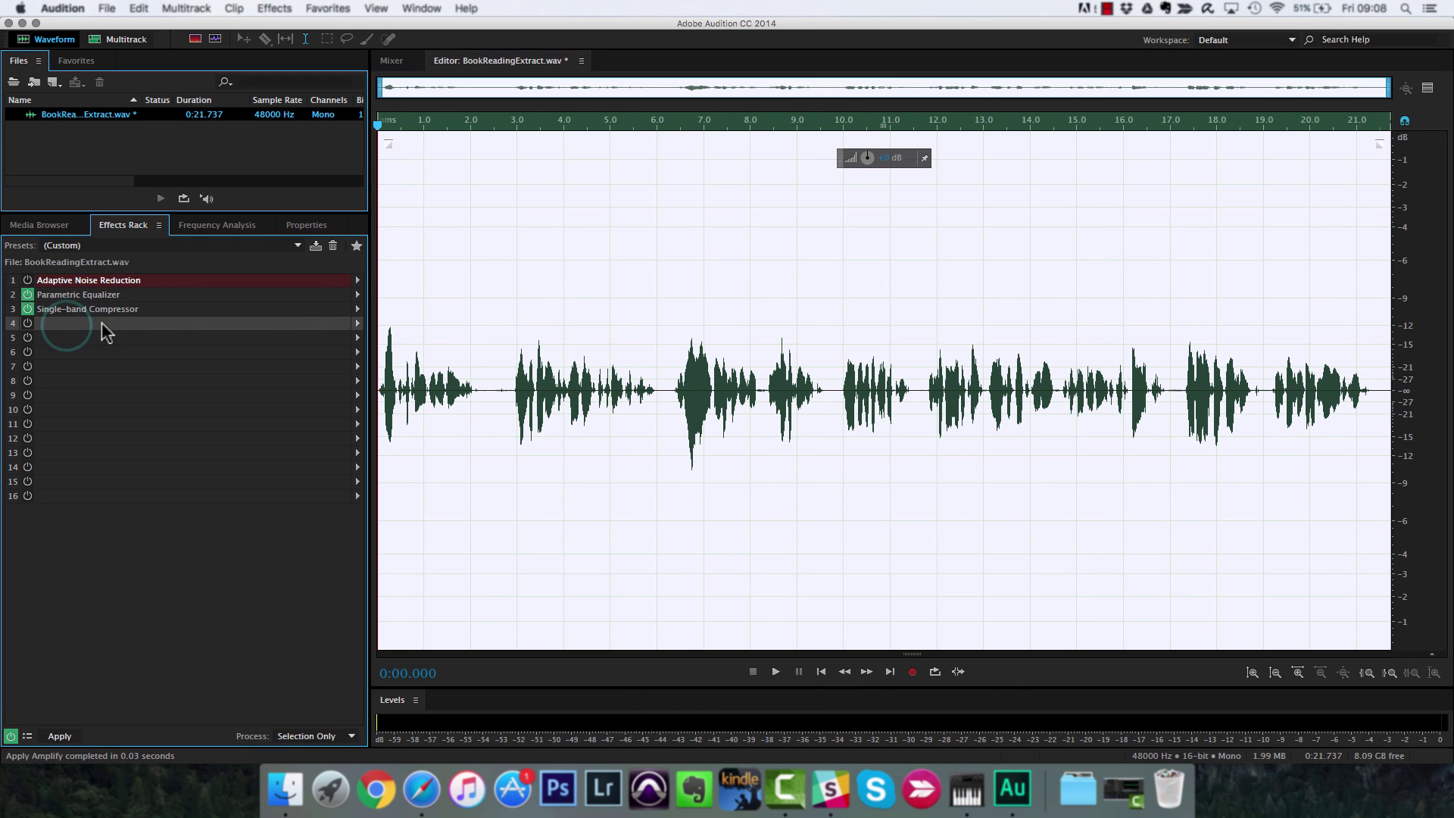
click(356, 323)
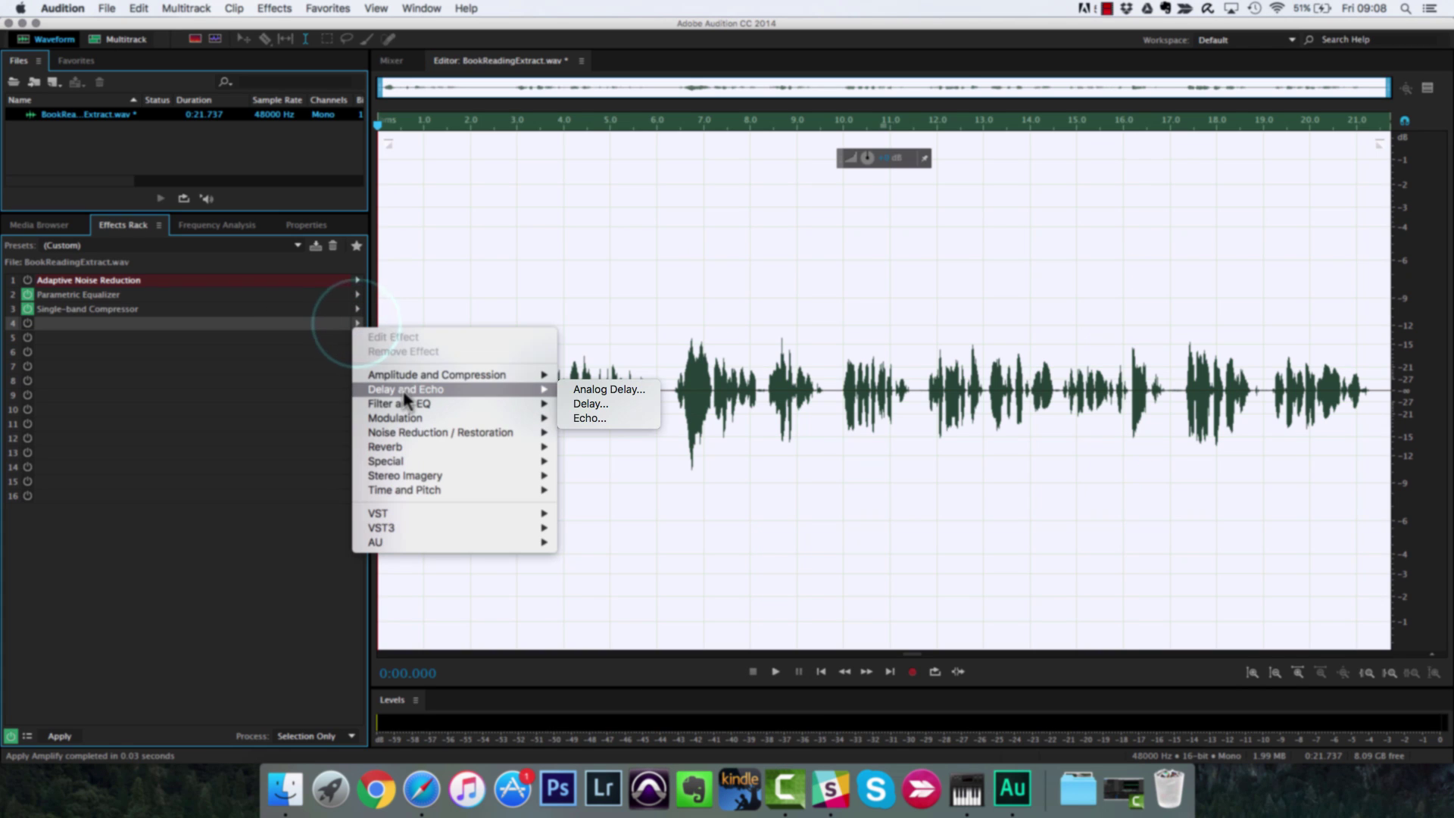
mouse_move(432, 402)
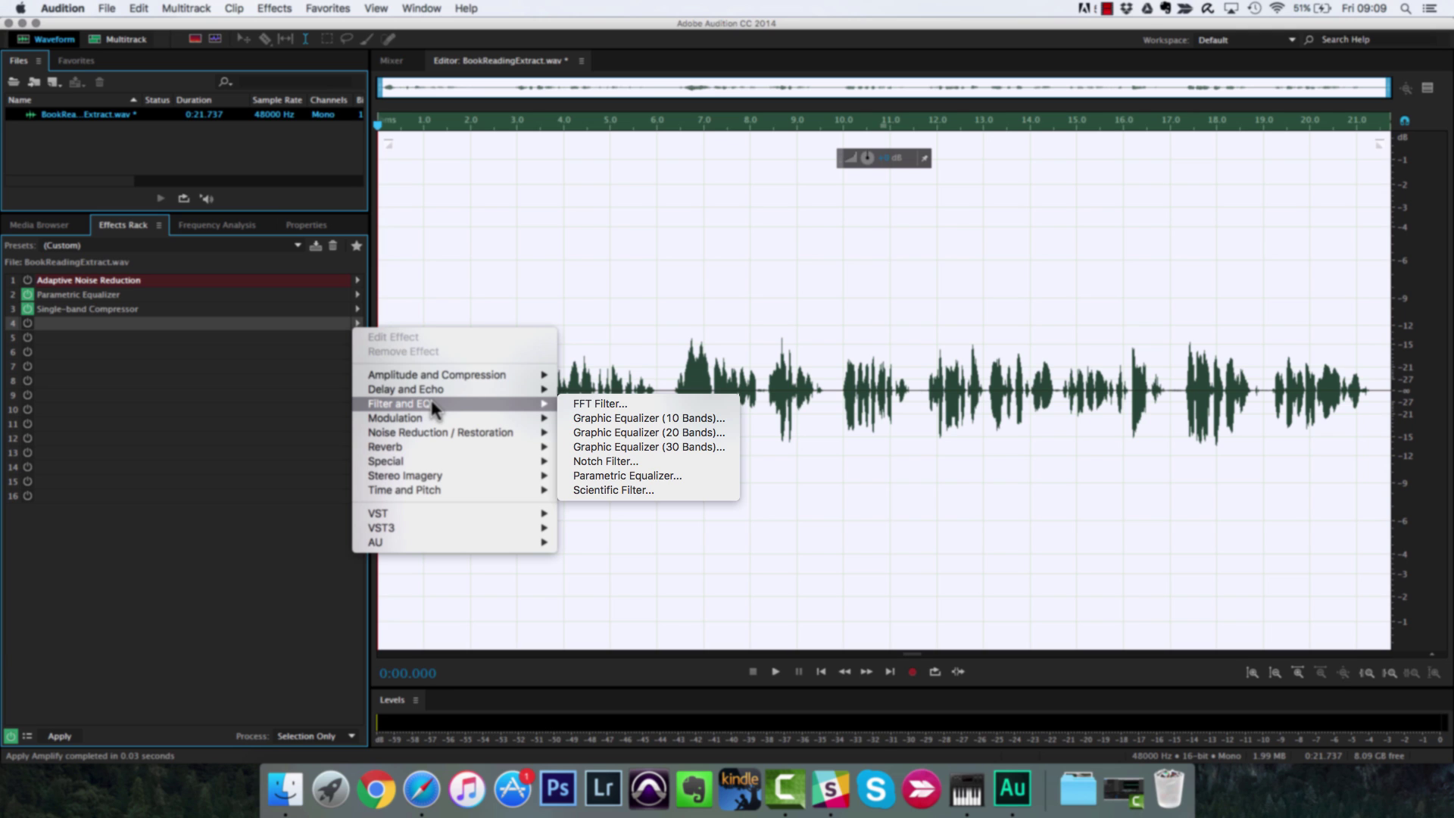
mouse_move(440, 377)
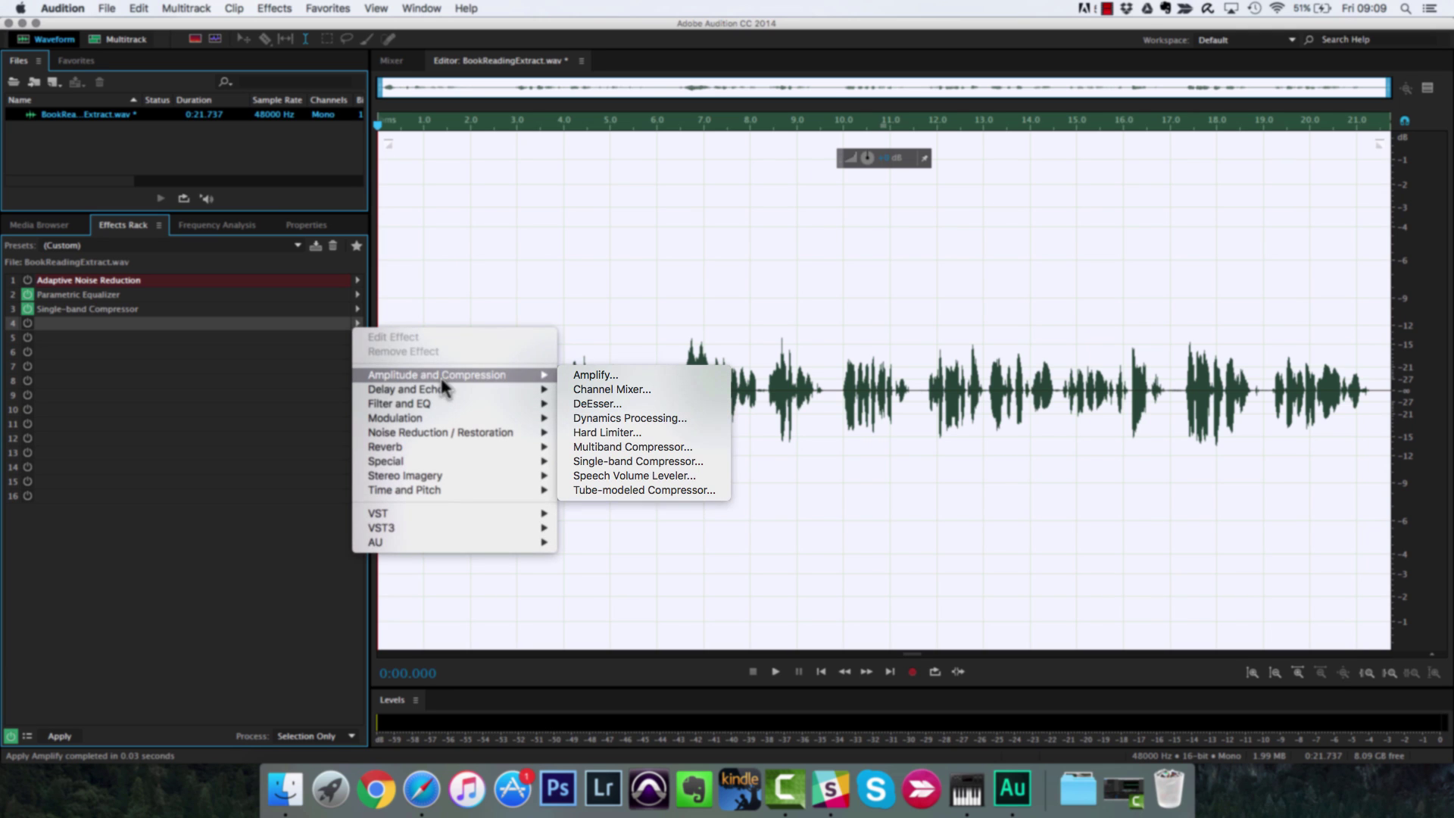
click(614, 432)
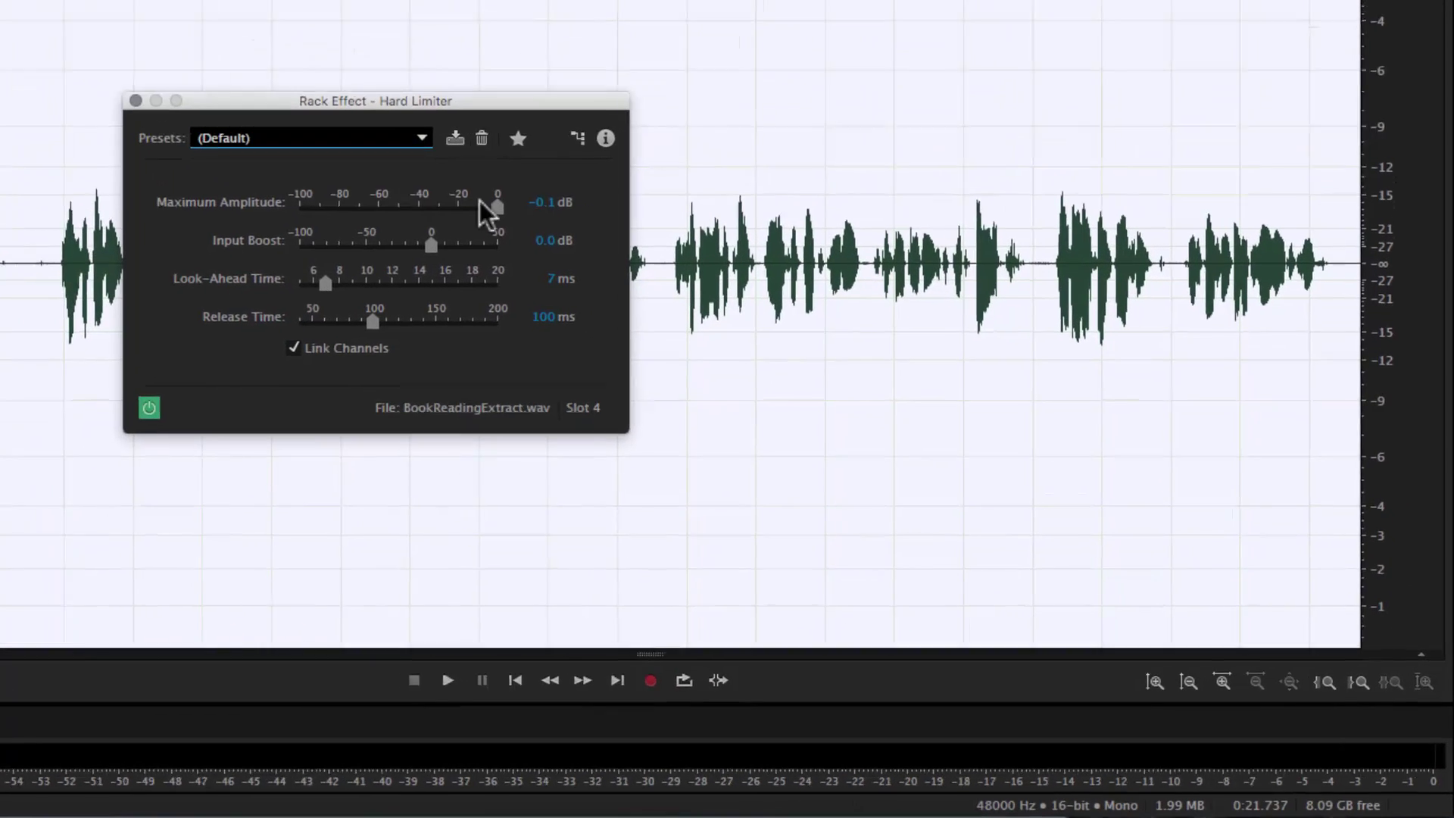
Load the Light preset in the Hard Limiter and set its maximum amplitude to -0.1 dB
click(374, 136)
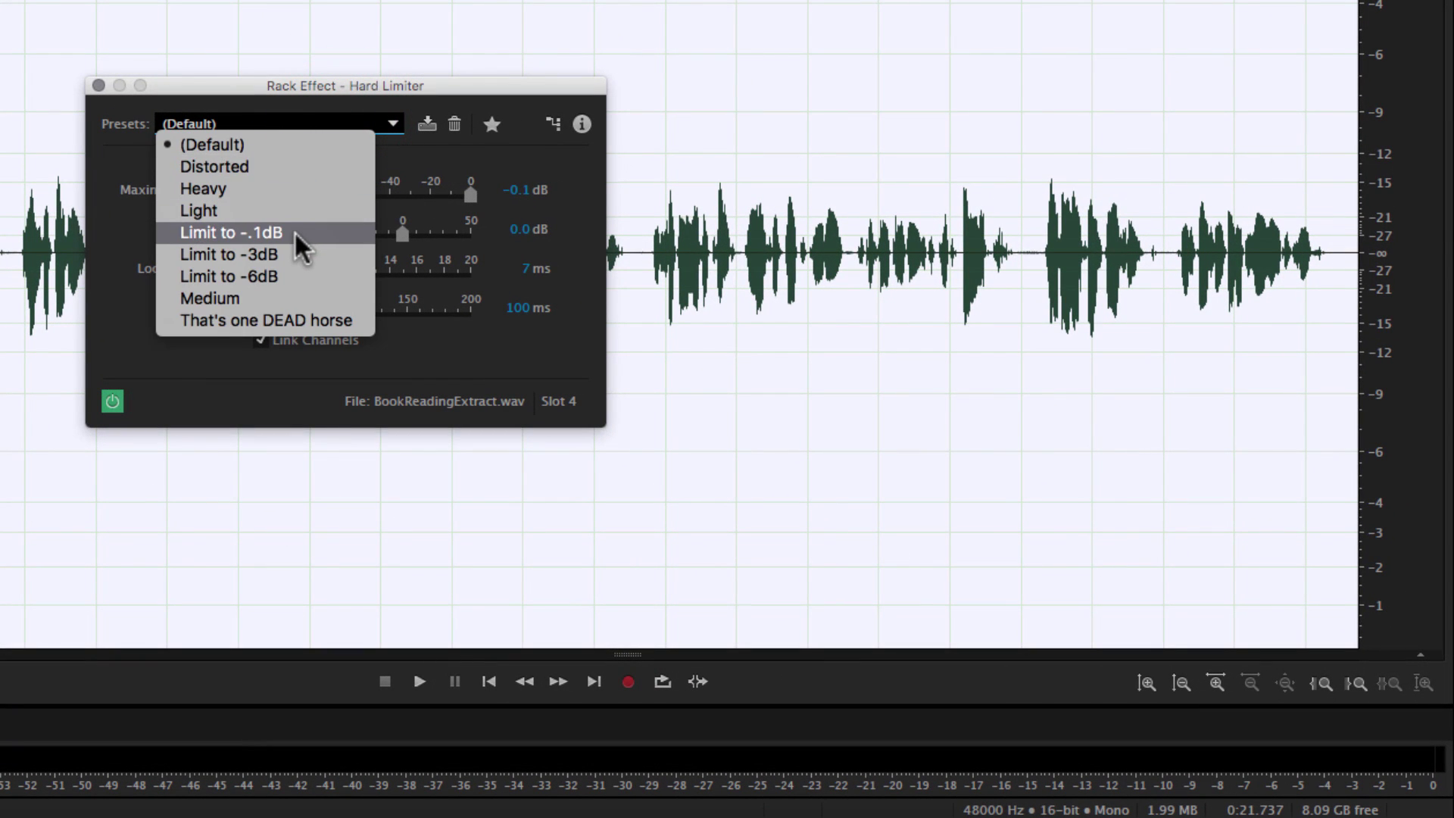
click(270, 210)
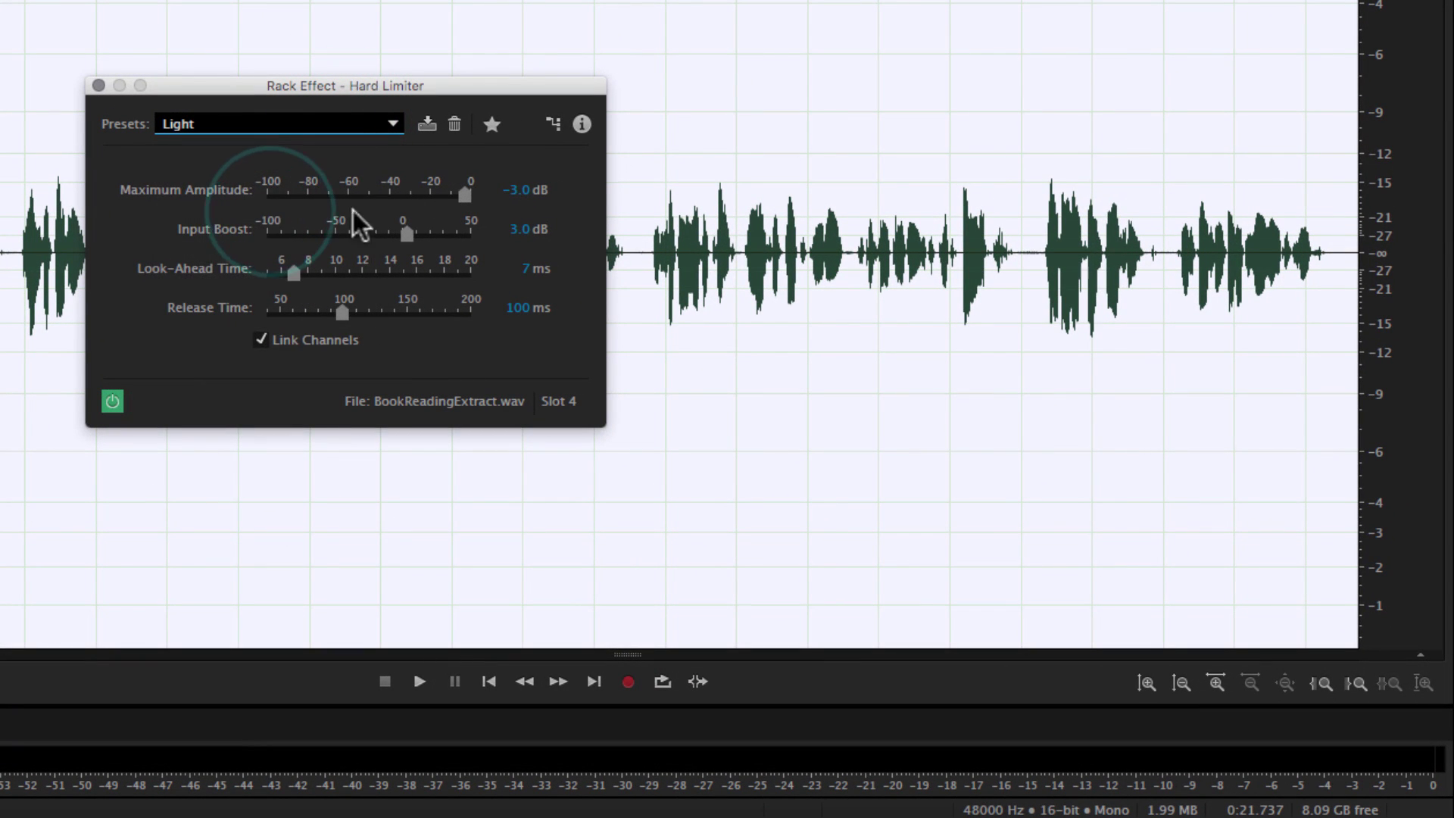
click(524, 189)
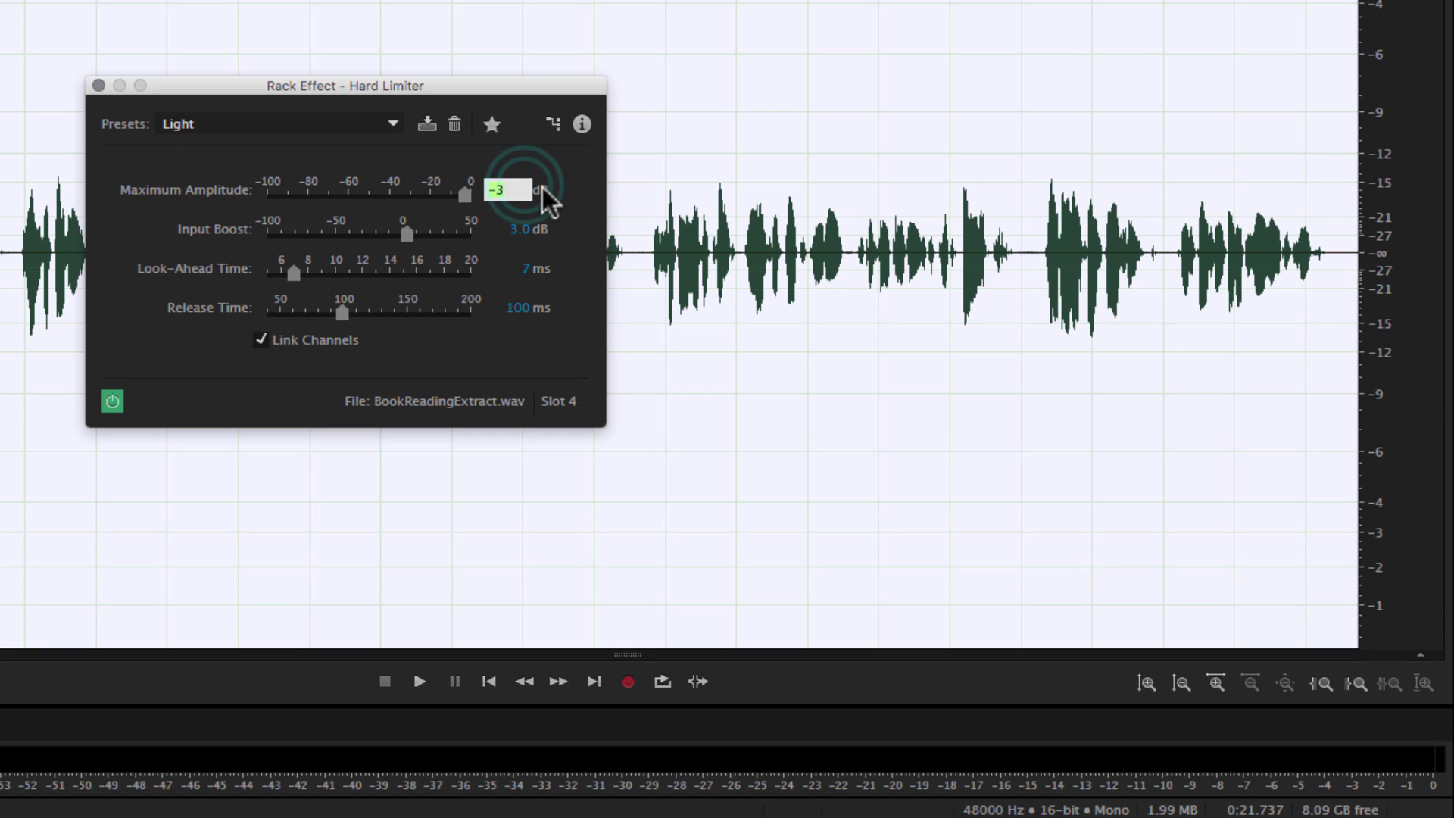
text(0)
key(Return)
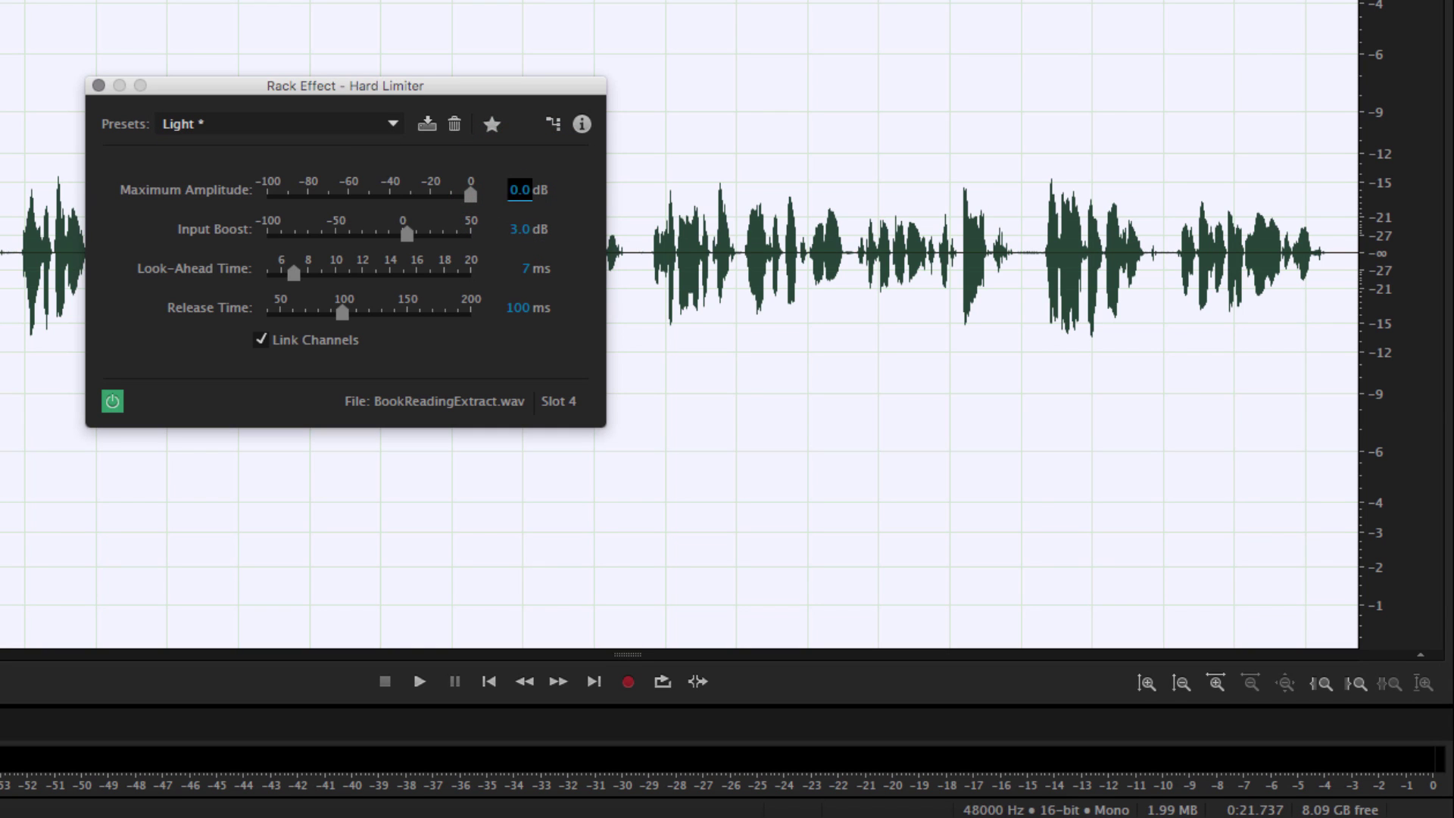
click(521, 191)
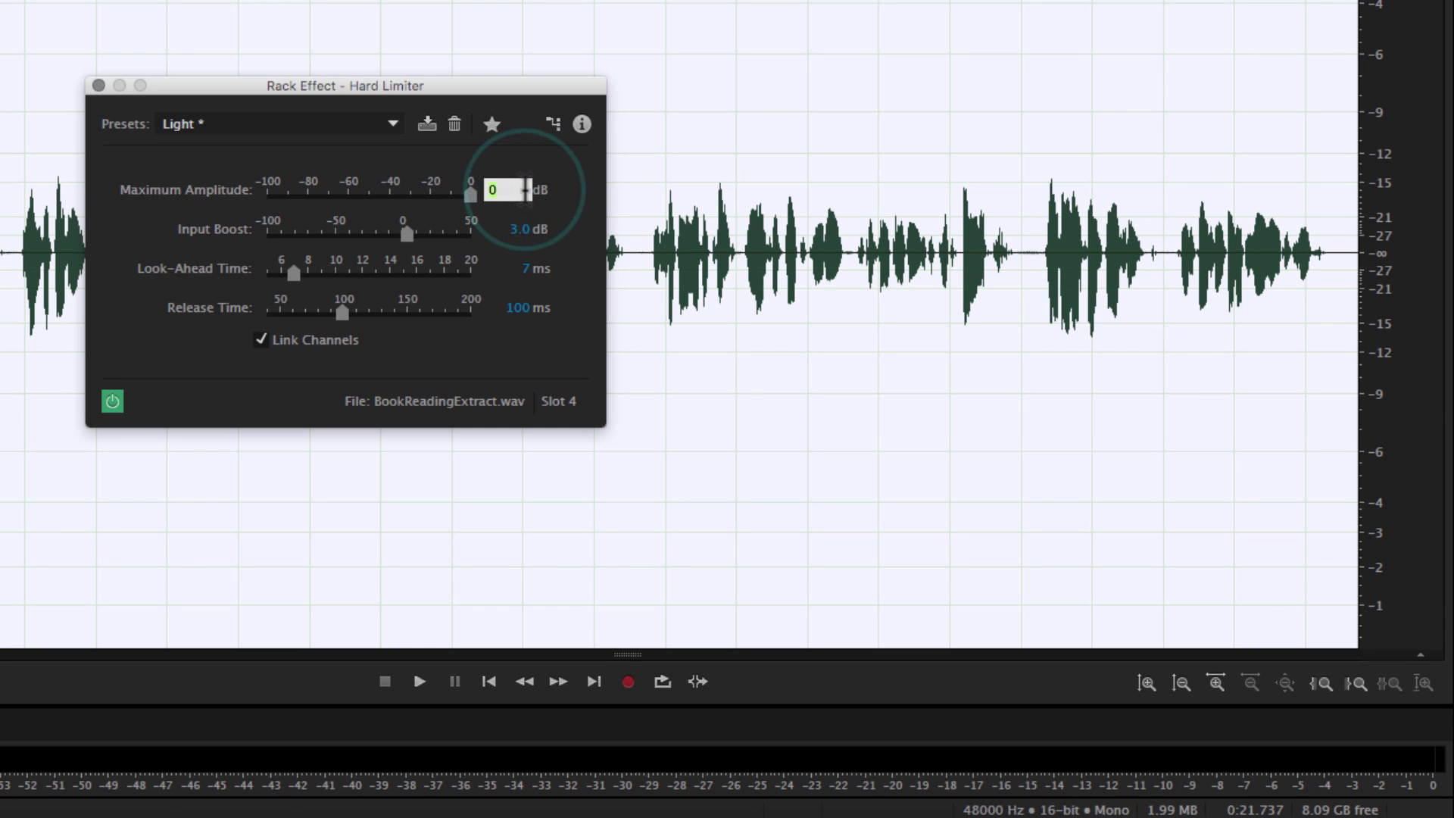
text(-0.1)
key(Return)
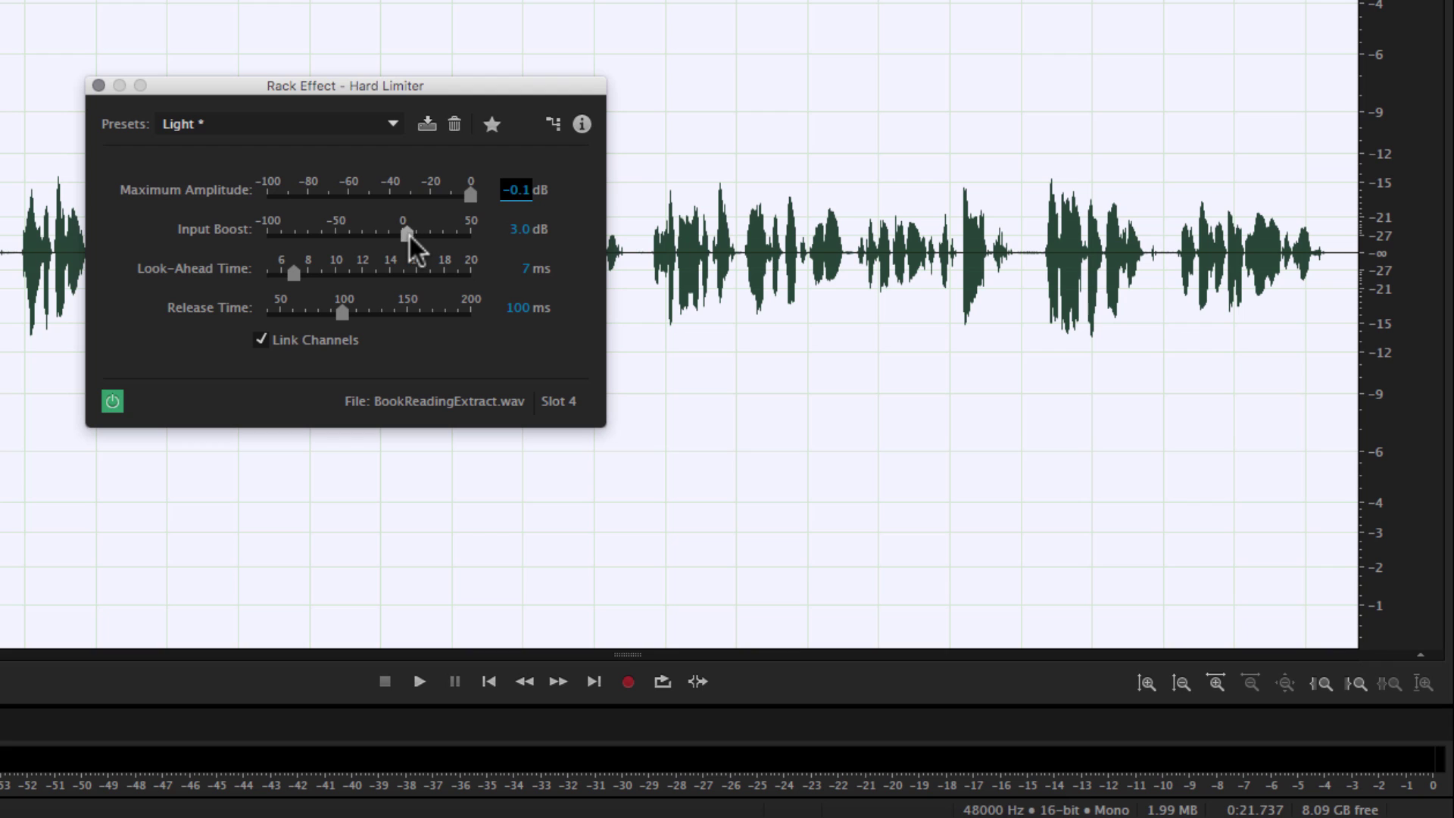
Raise the Hard Limiter's input boost to about 15.5 dB while the recording plays, and stop playback
drag(409, 235, 411, 234)
key(space)
drag(410, 235, 421, 235)
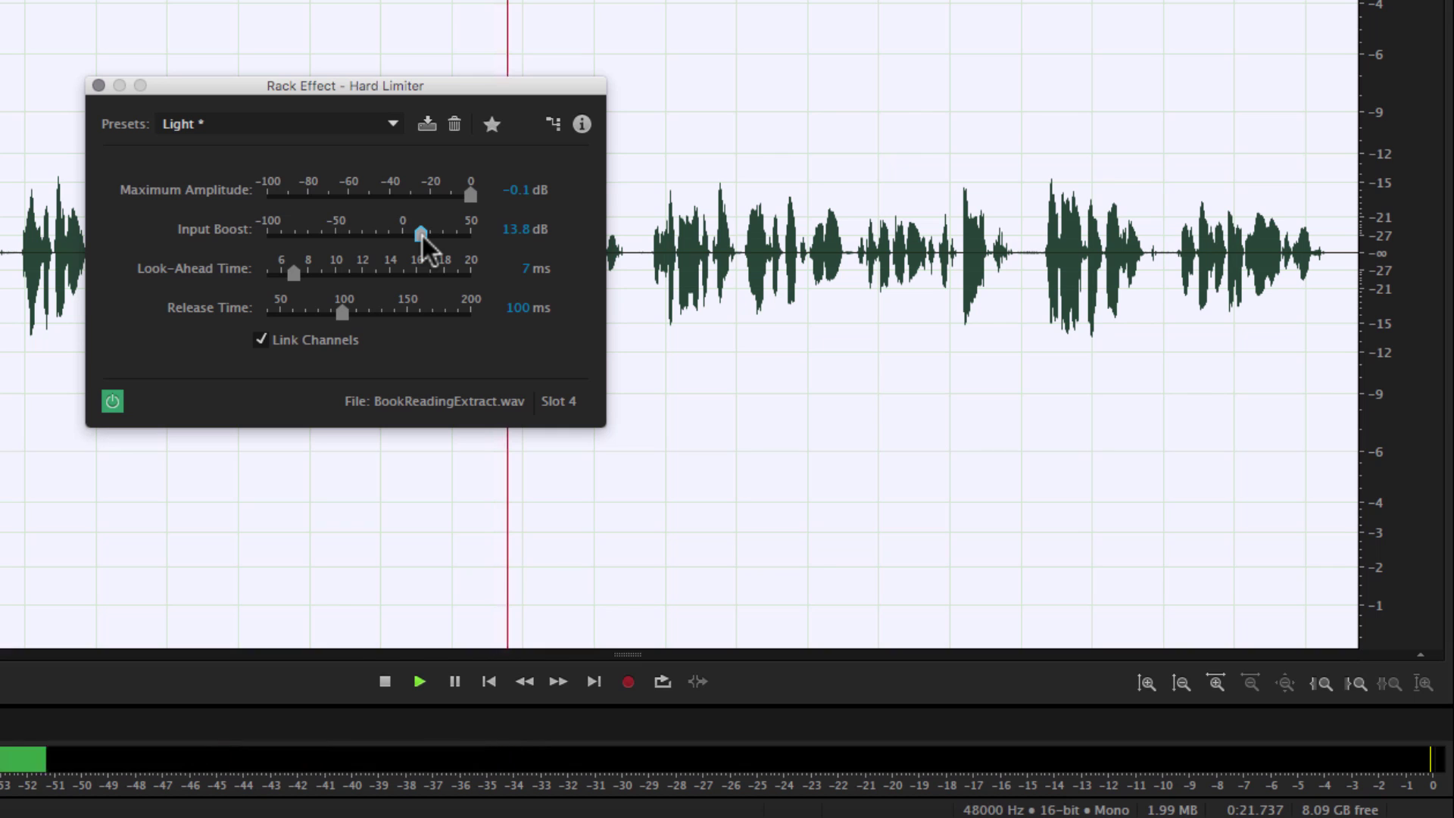
drag(421, 235, 420, 235)
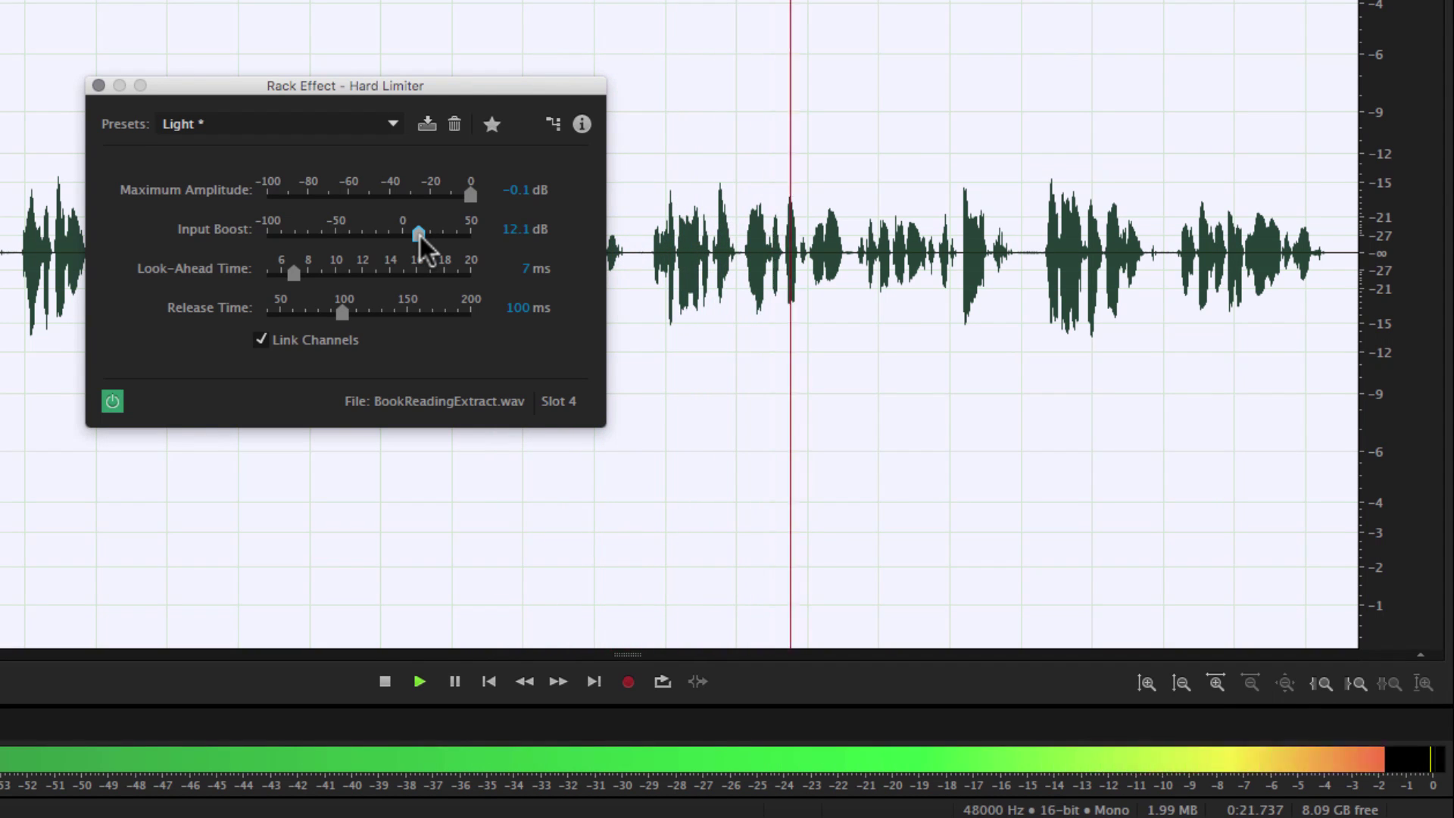
drag(420, 235, 424, 235)
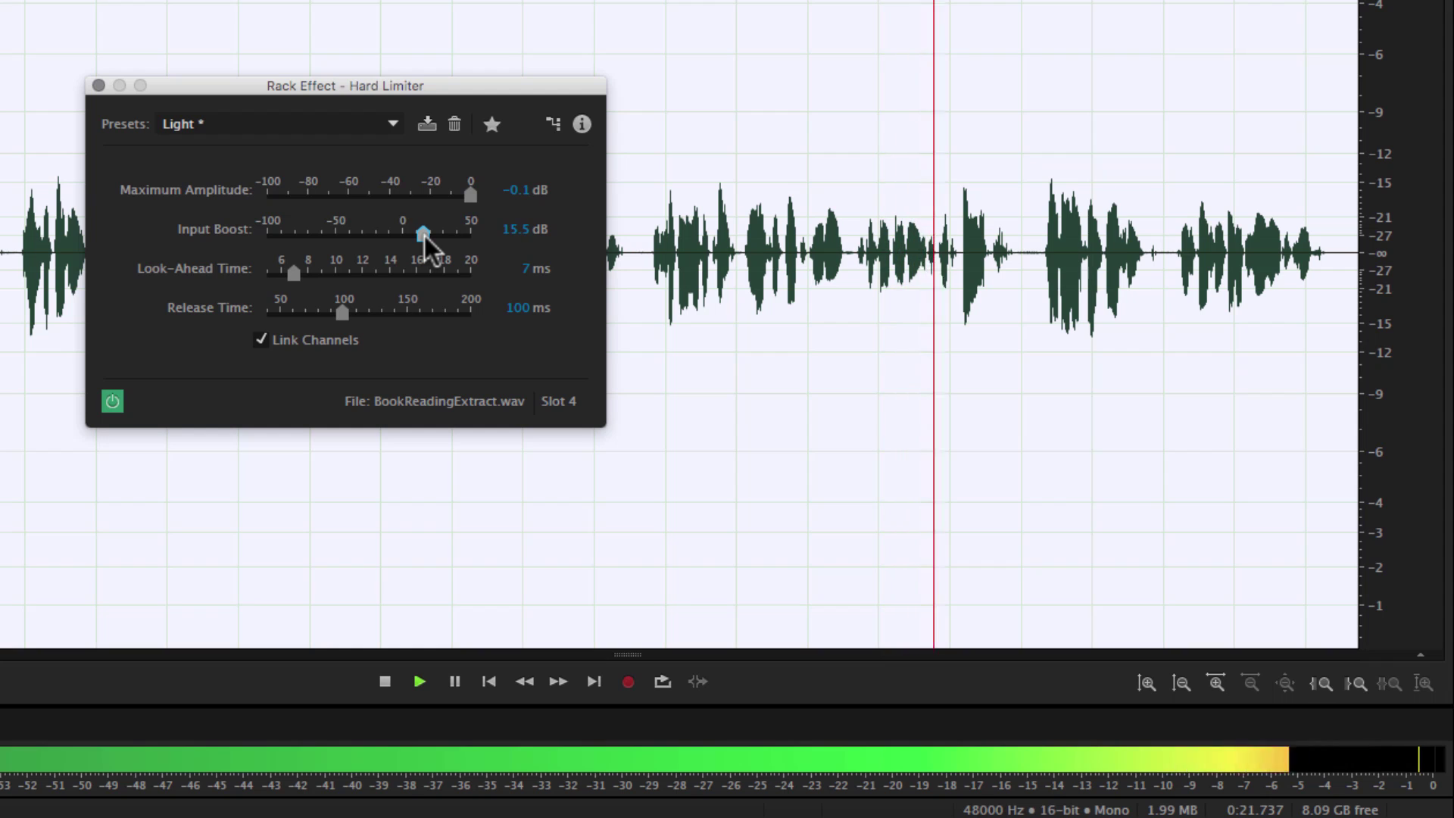
key(space)
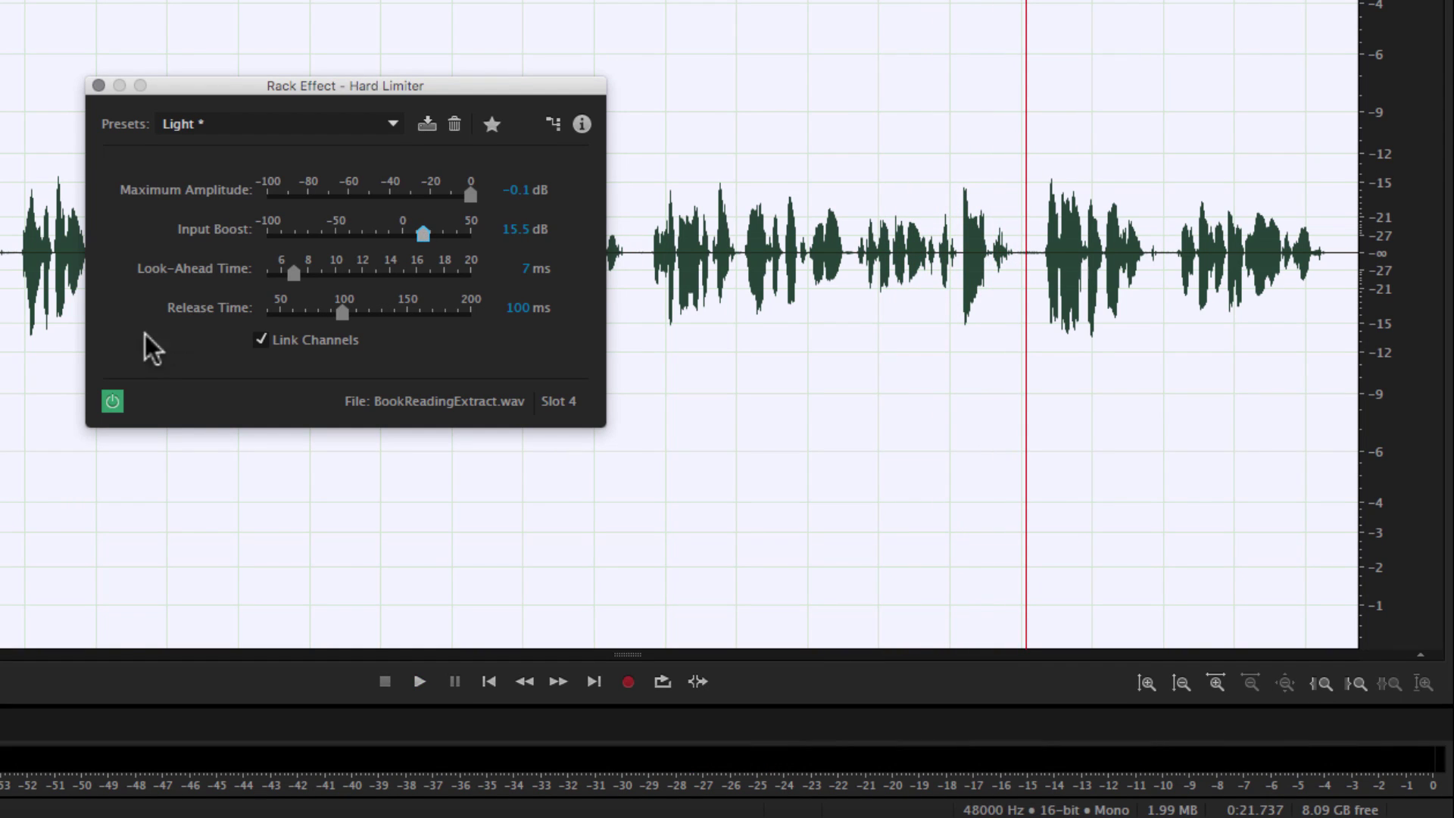
Play the end of the recording with the Hard Limiter bypassed and with it active to compare loudness
click(112, 402)
key(space)
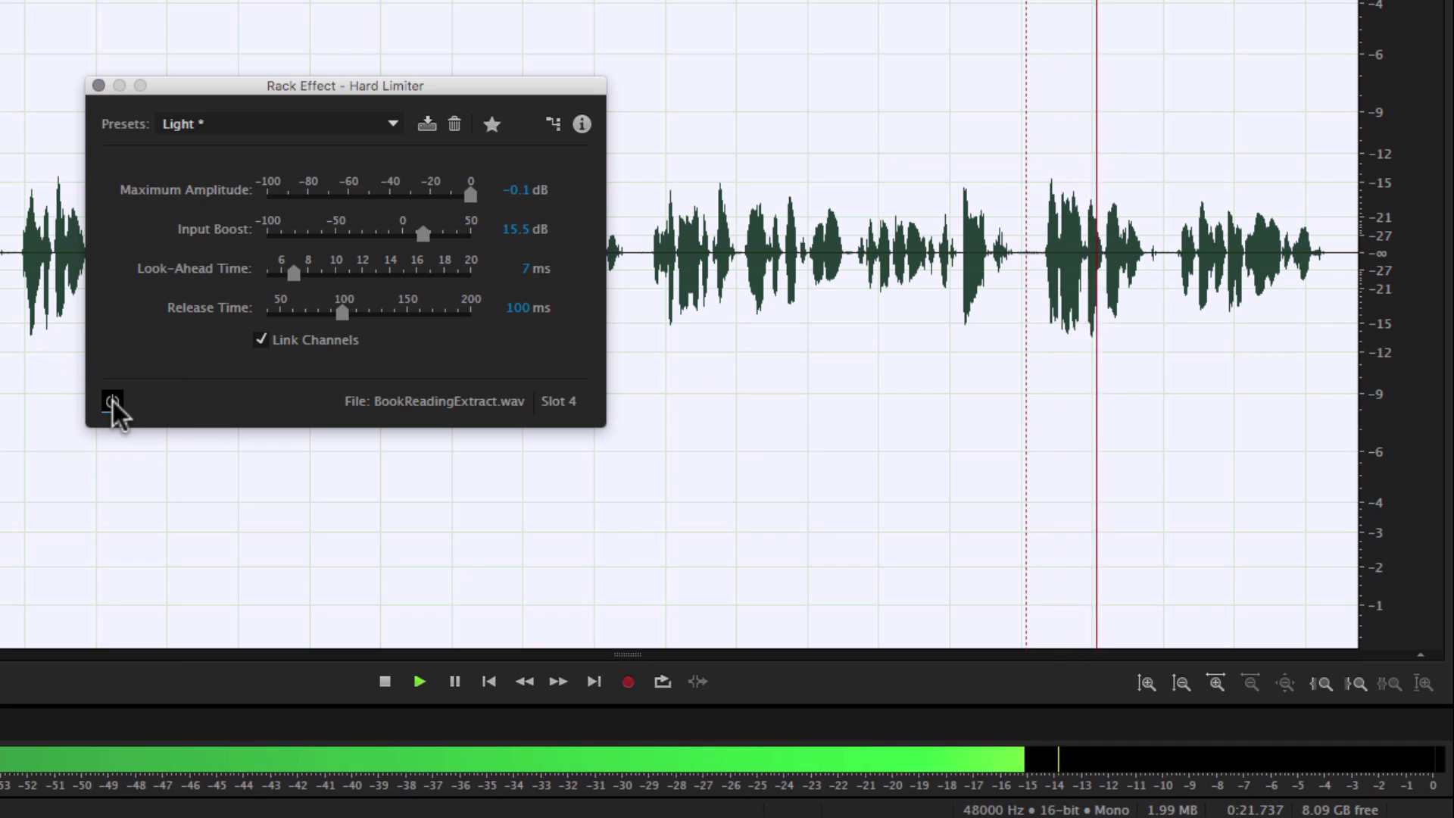
key(space)
click(112, 402)
key(space)
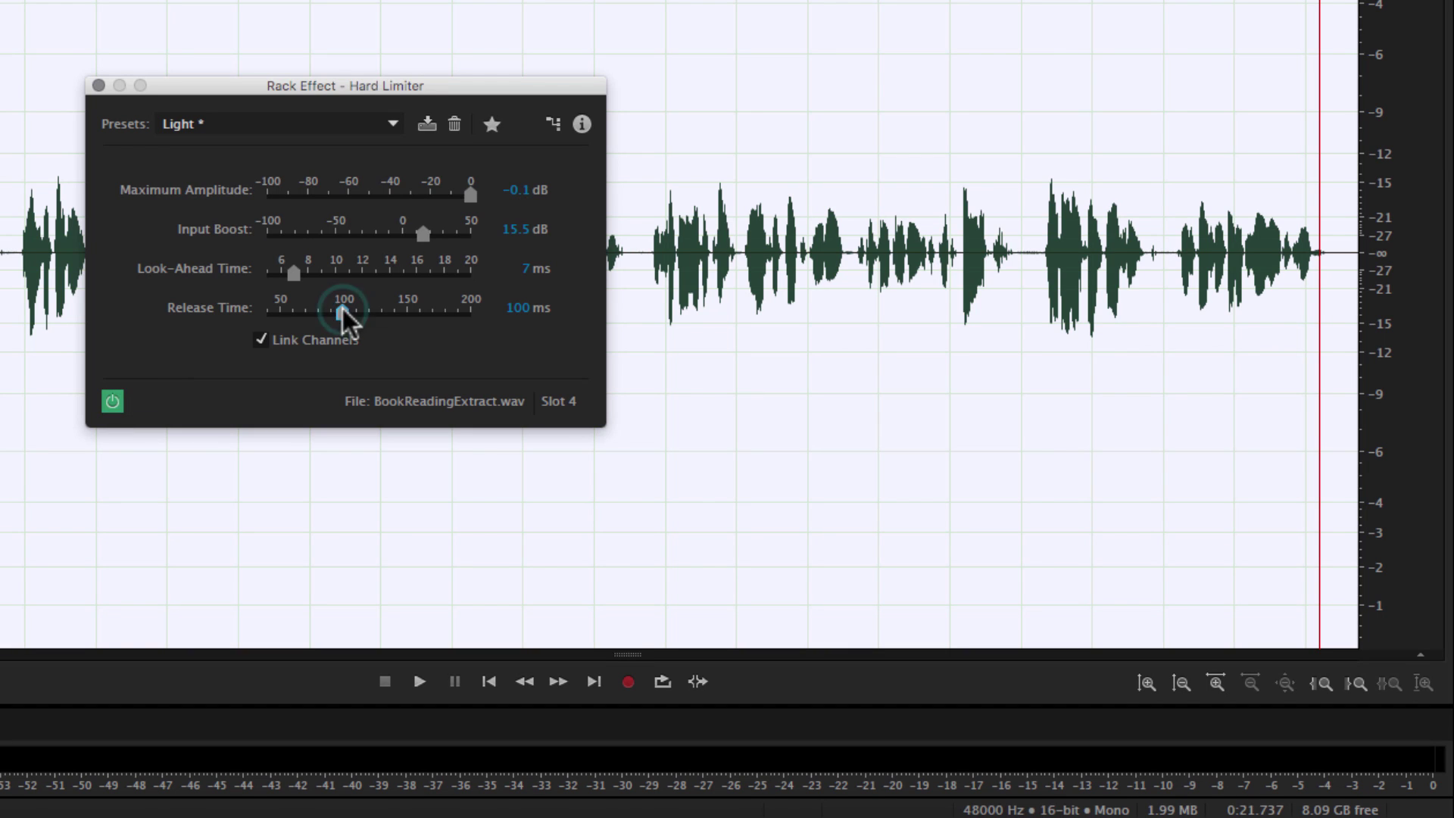
Slightly shorten the Hard Limiter's release time, lower its input boost a little and close its settings
drag(342, 308, 338, 307)
drag(421, 238, 417, 234)
click(103, 86)
click(14, 138)
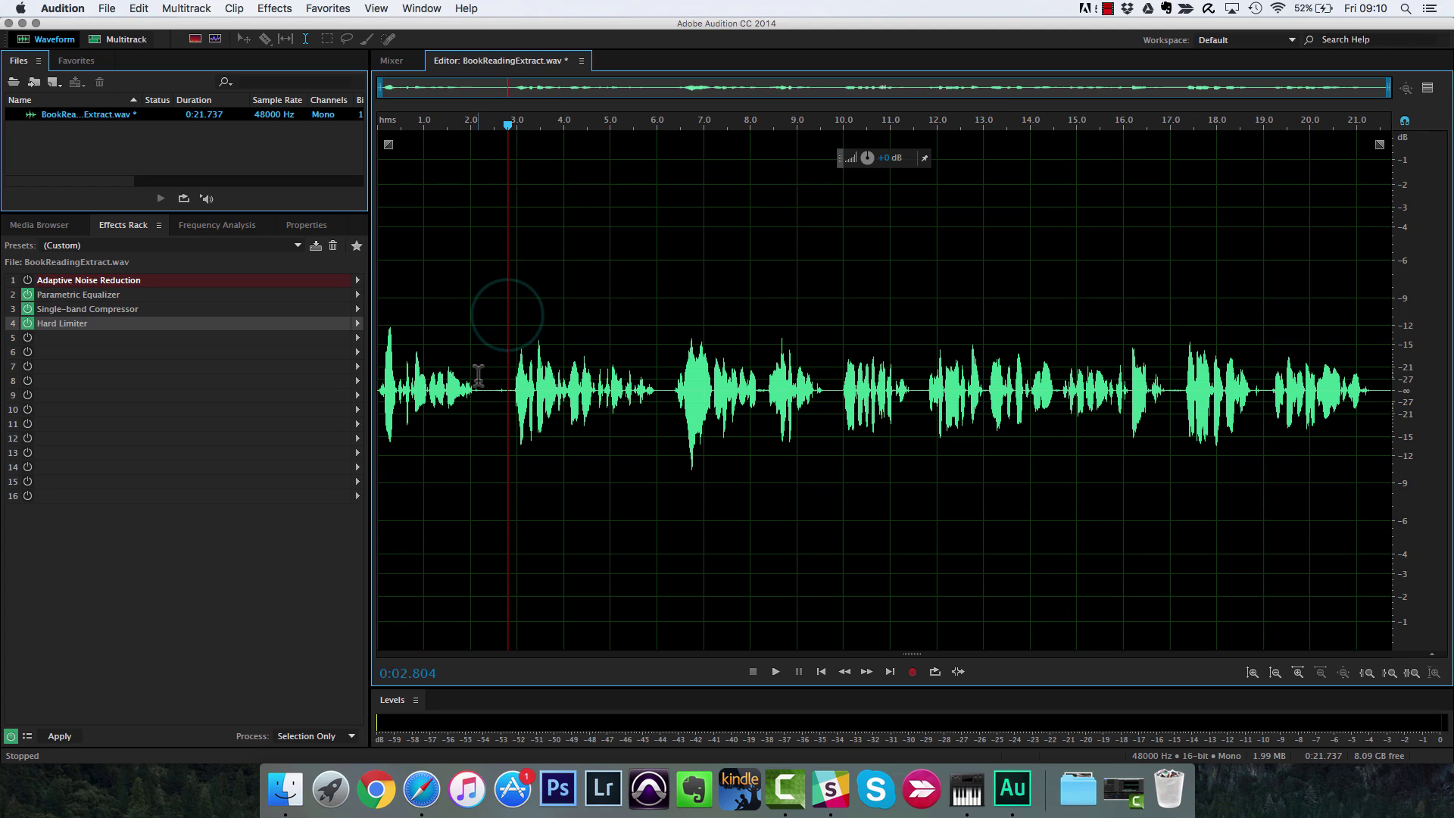
While listening, set Adaptive Noise Reduction to about 24 dB reduction, 49% noisiness and a -7 dB noise floor
drag(470, 363, 517, 363)
key(space)
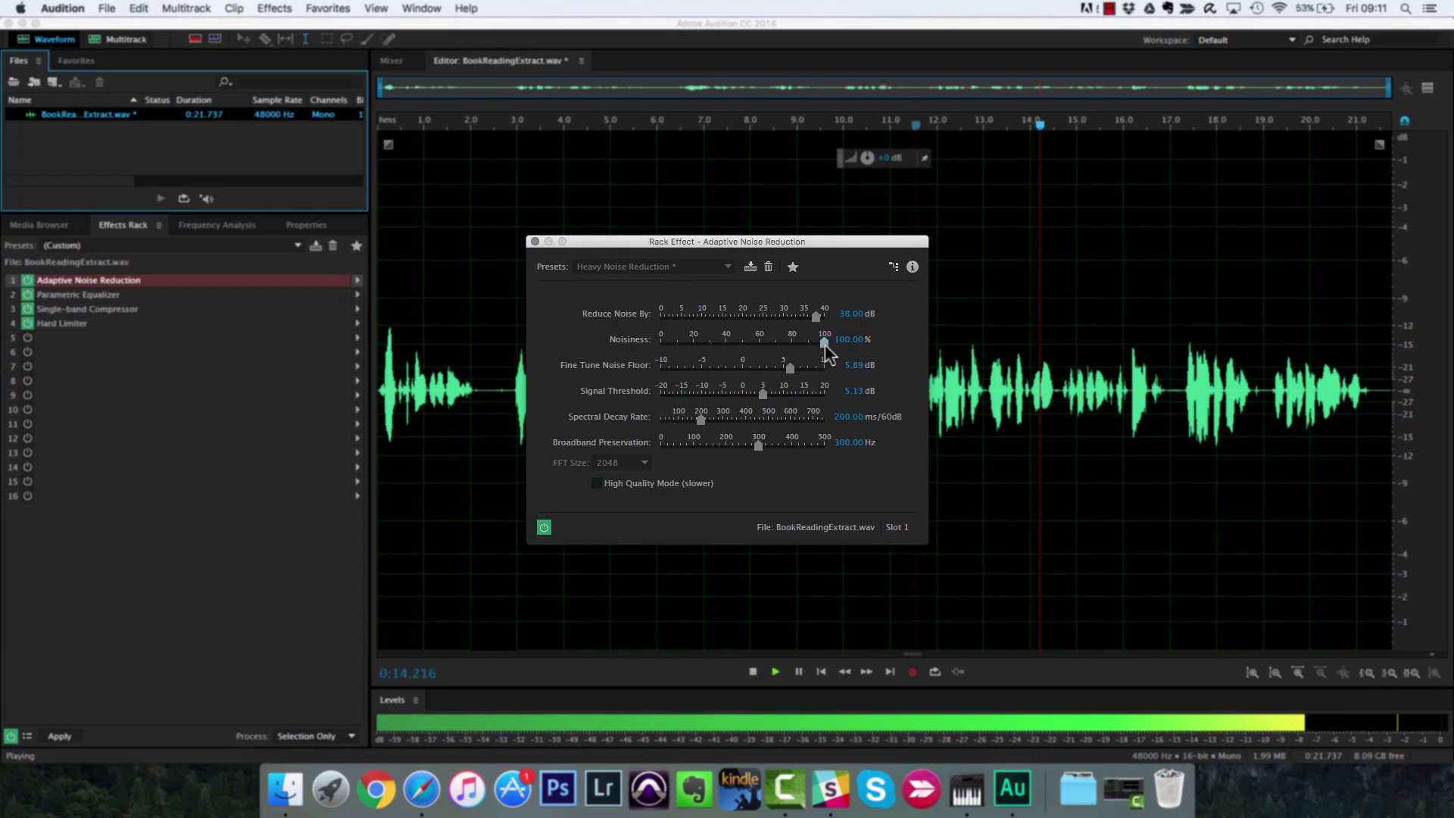
drag(824, 344, 741, 343)
key(space)
drag(815, 317, 758, 317)
drag(789, 368, 685, 368)
key(space)
click(576, 583)
key(space)
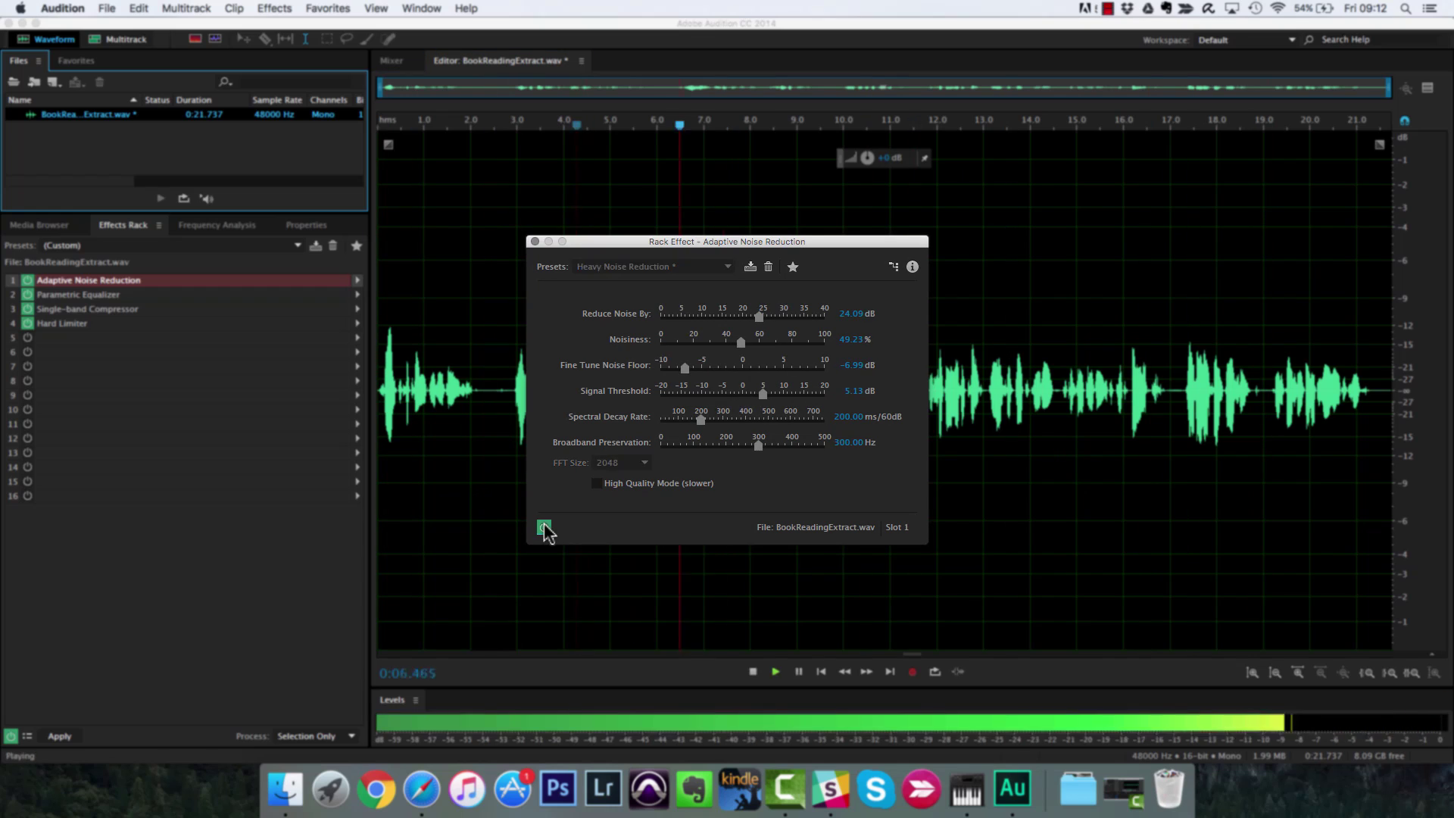
Set noise reduction's signal threshold to about 13.9 dB, noisiness 45.6%, noise floor -1.25 dB and FFT size 512, enable High Quality Mode and close it
drag(762, 394, 799, 394)
drag(685, 367, 734, 343)
click(597, 483)
click(640, 464)
click(612, 477)
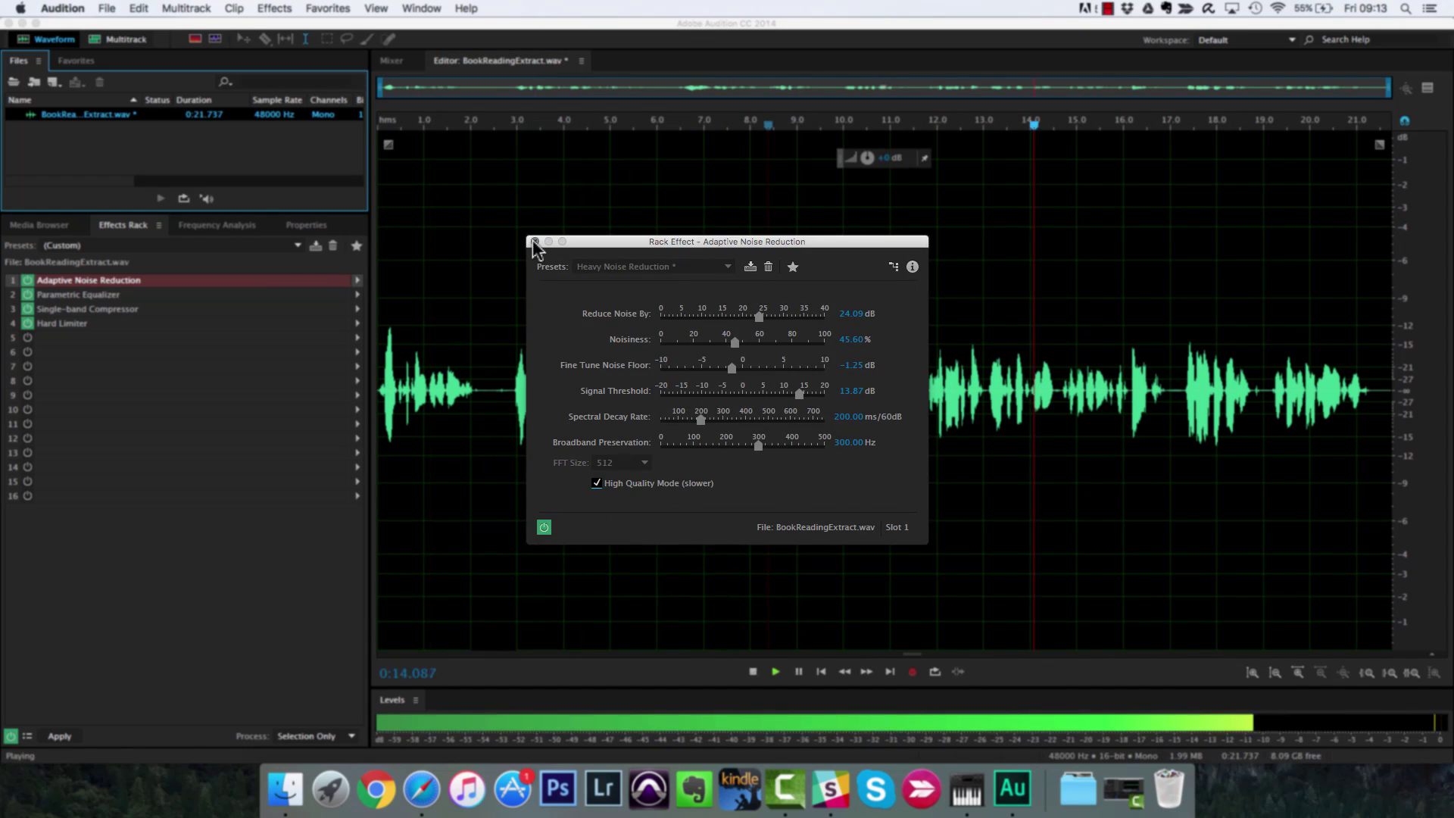
click(534, 241)
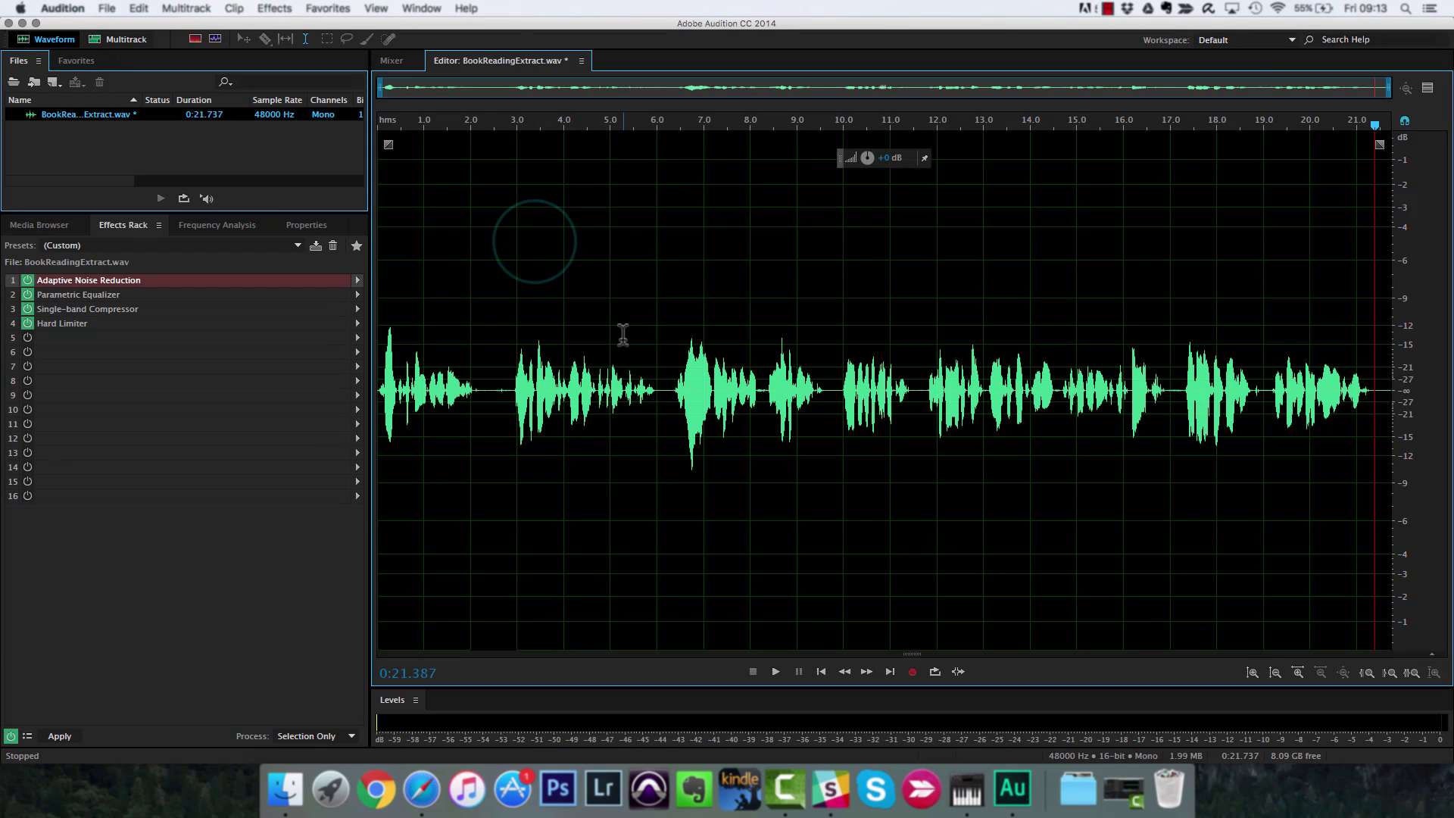
Play the recording from the start, once with Adaptive Noise Reduction bypassed and once with it active
click(822, 672)
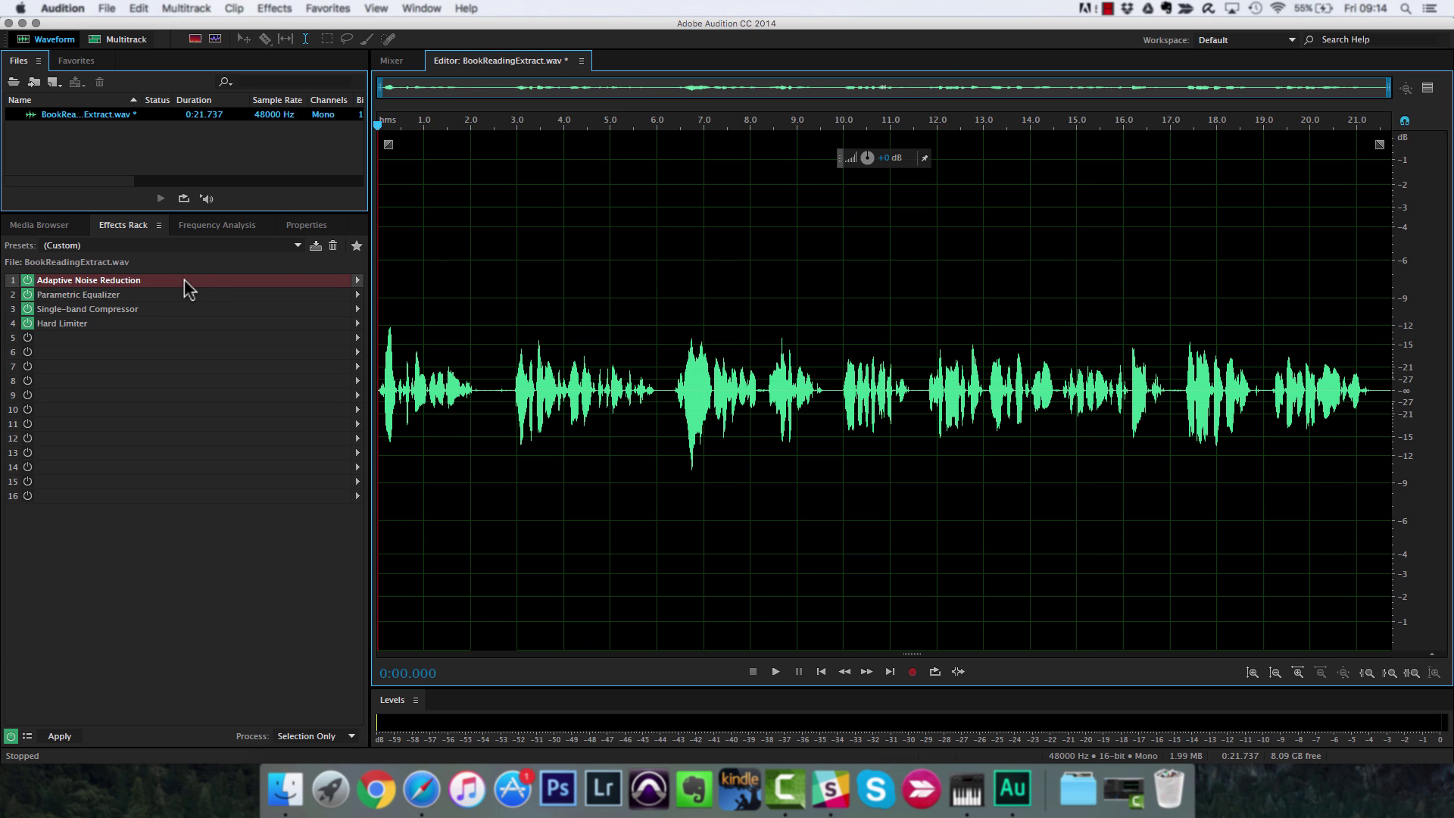
click(28, 280)
key(space)
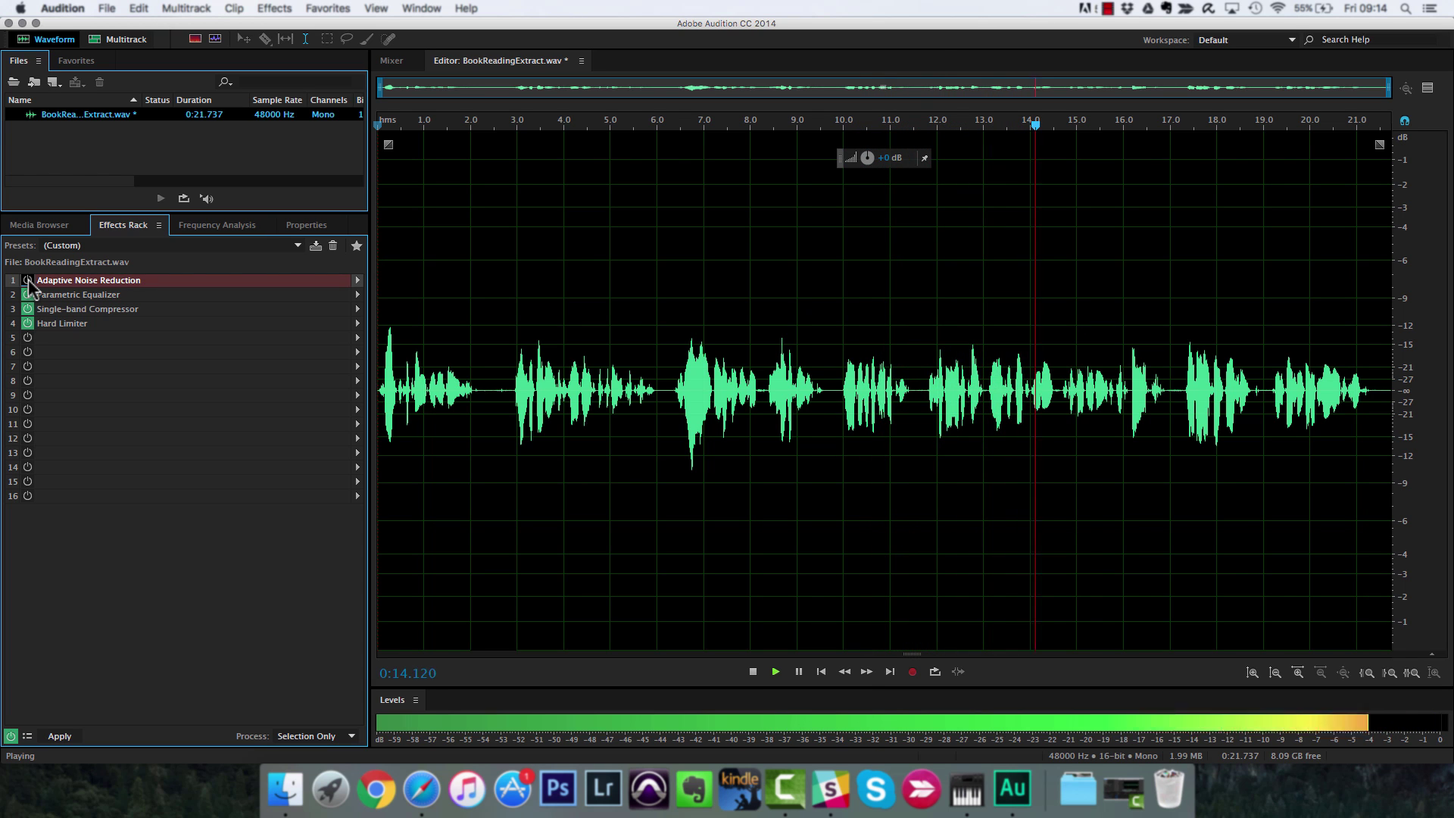
key(space)
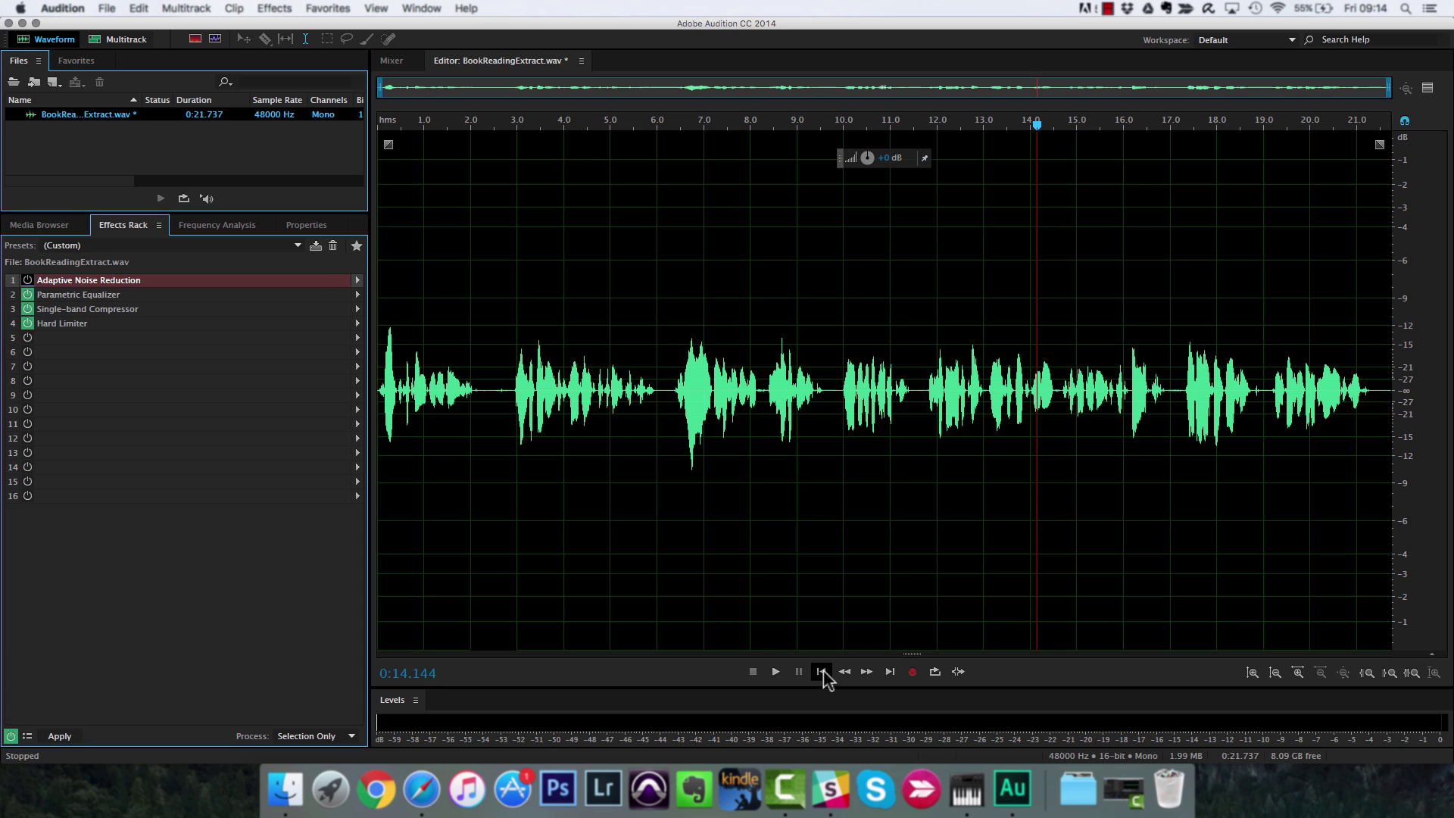
click(822, 671)
click(30, 282)
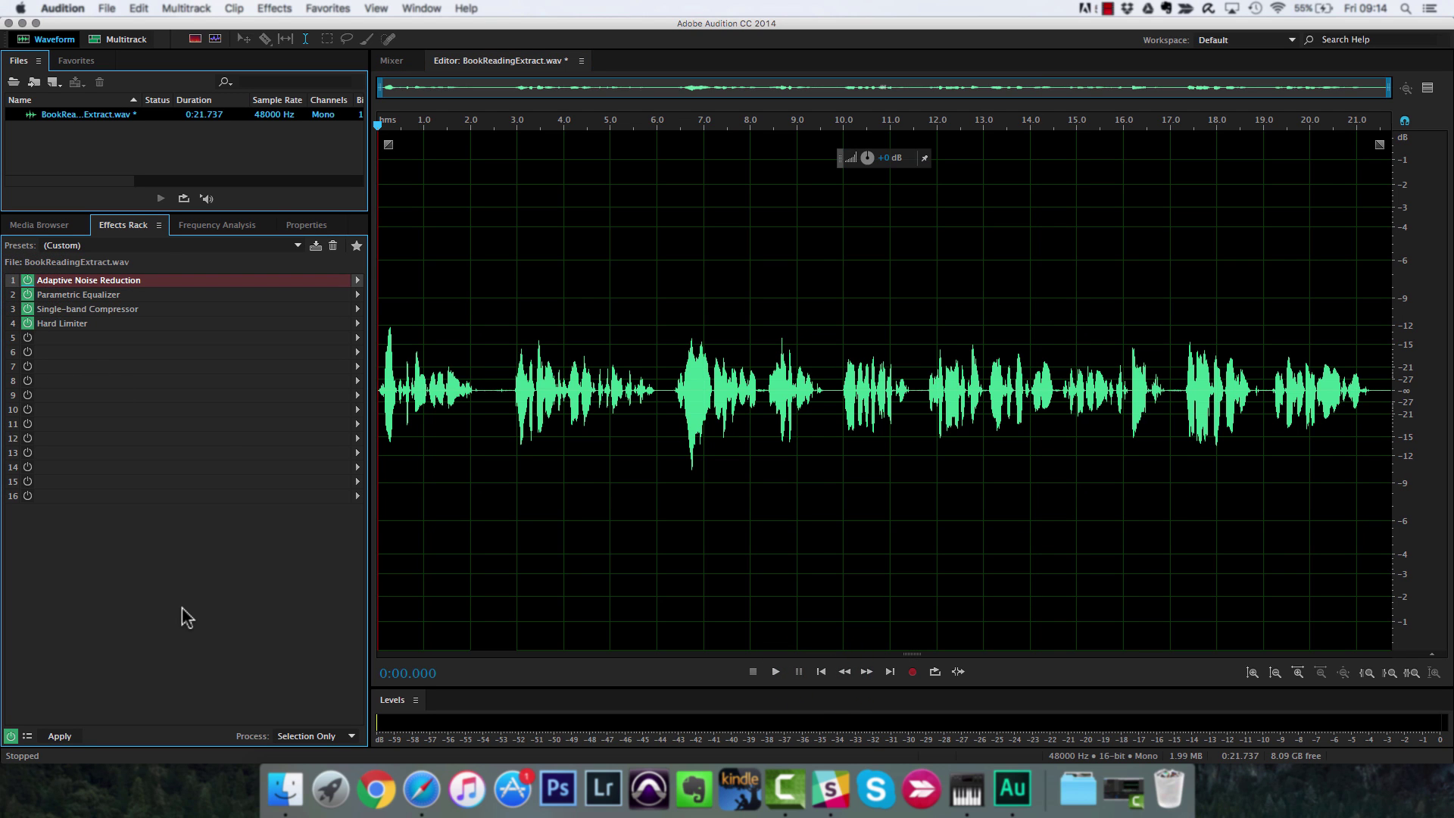
key(space)
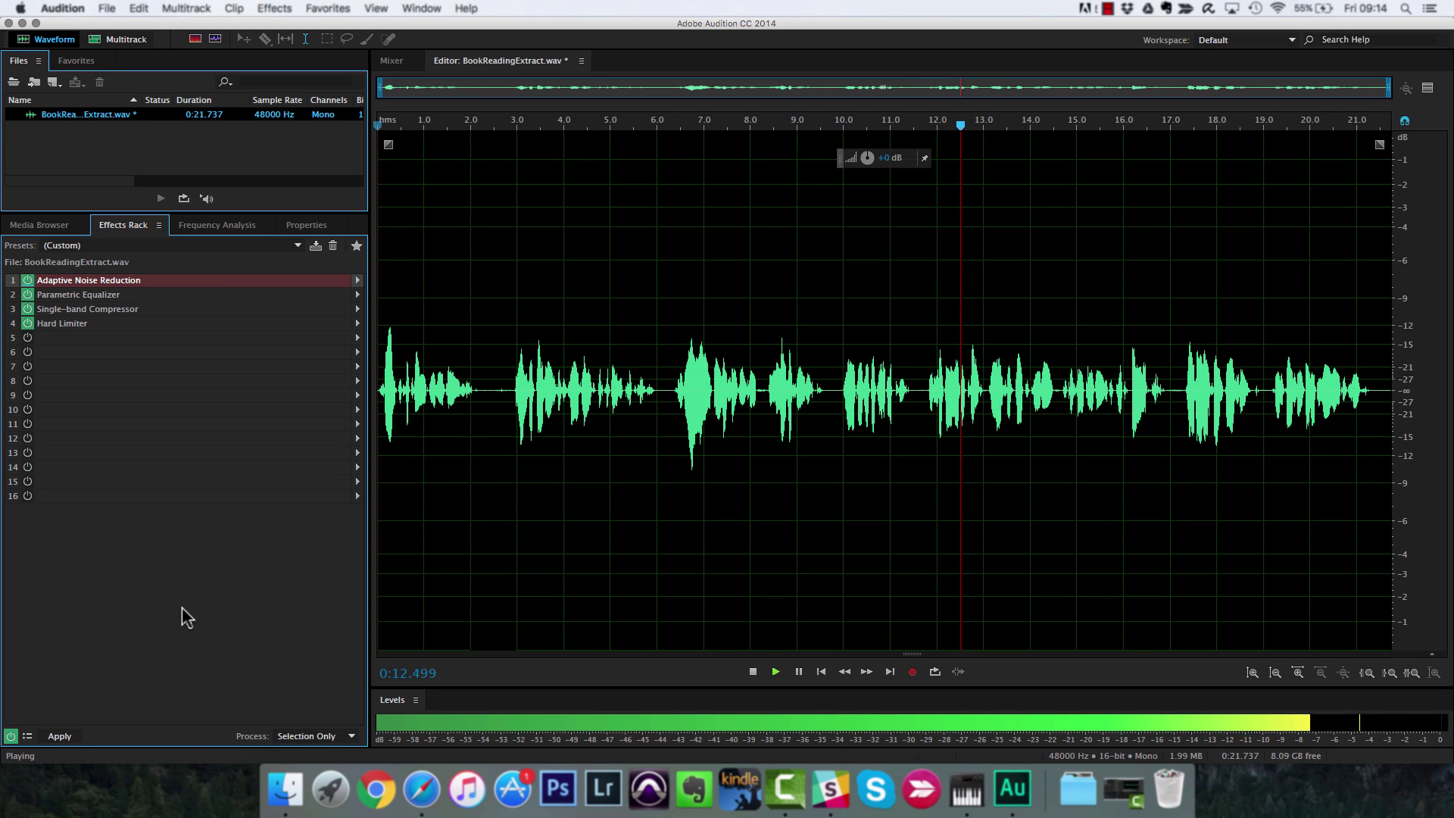
Compare the last third of the recording with Adaptive Noise Reduction bypassed and active, leaving the effect on
click(28, 280)
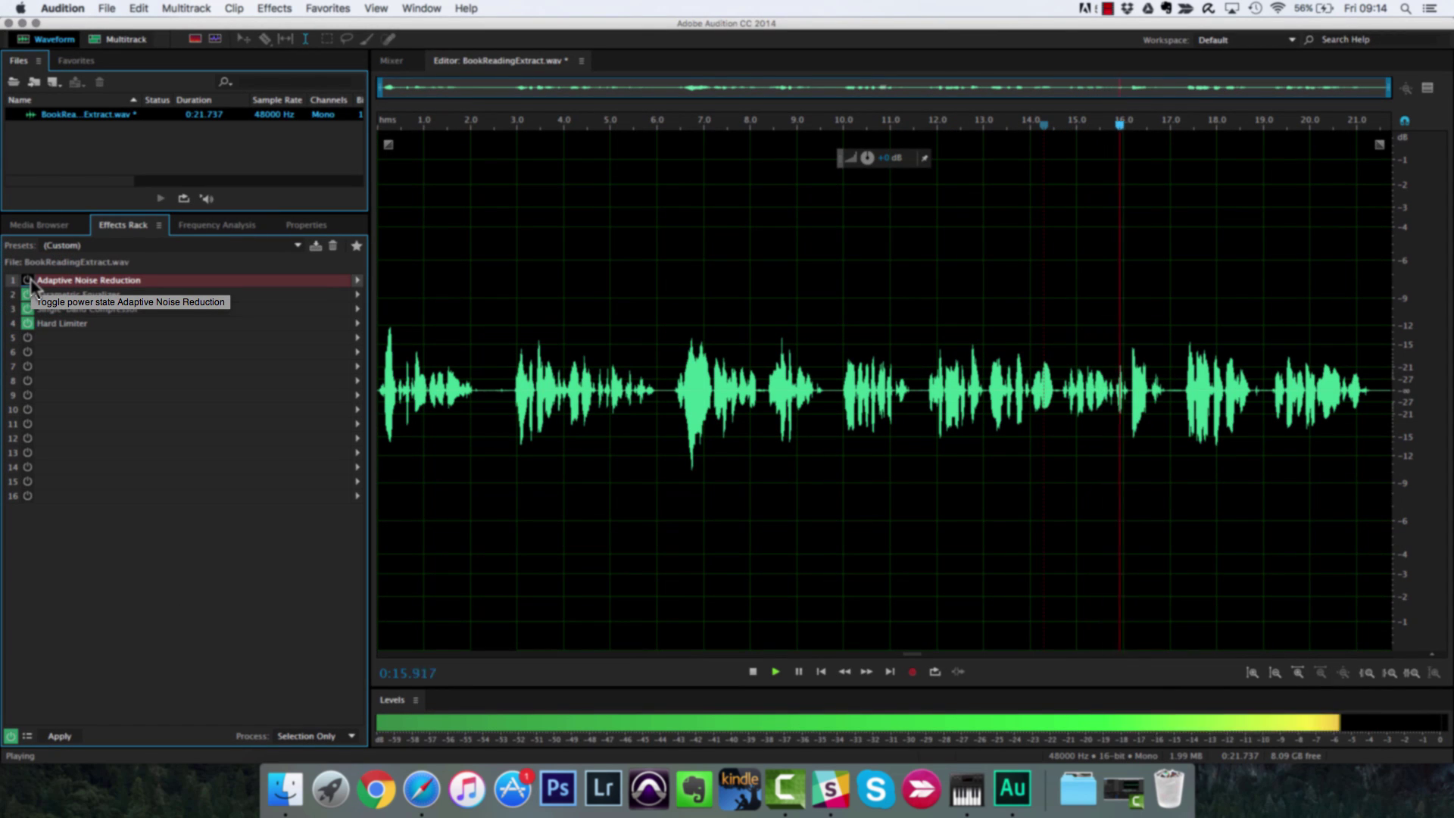
key(space)
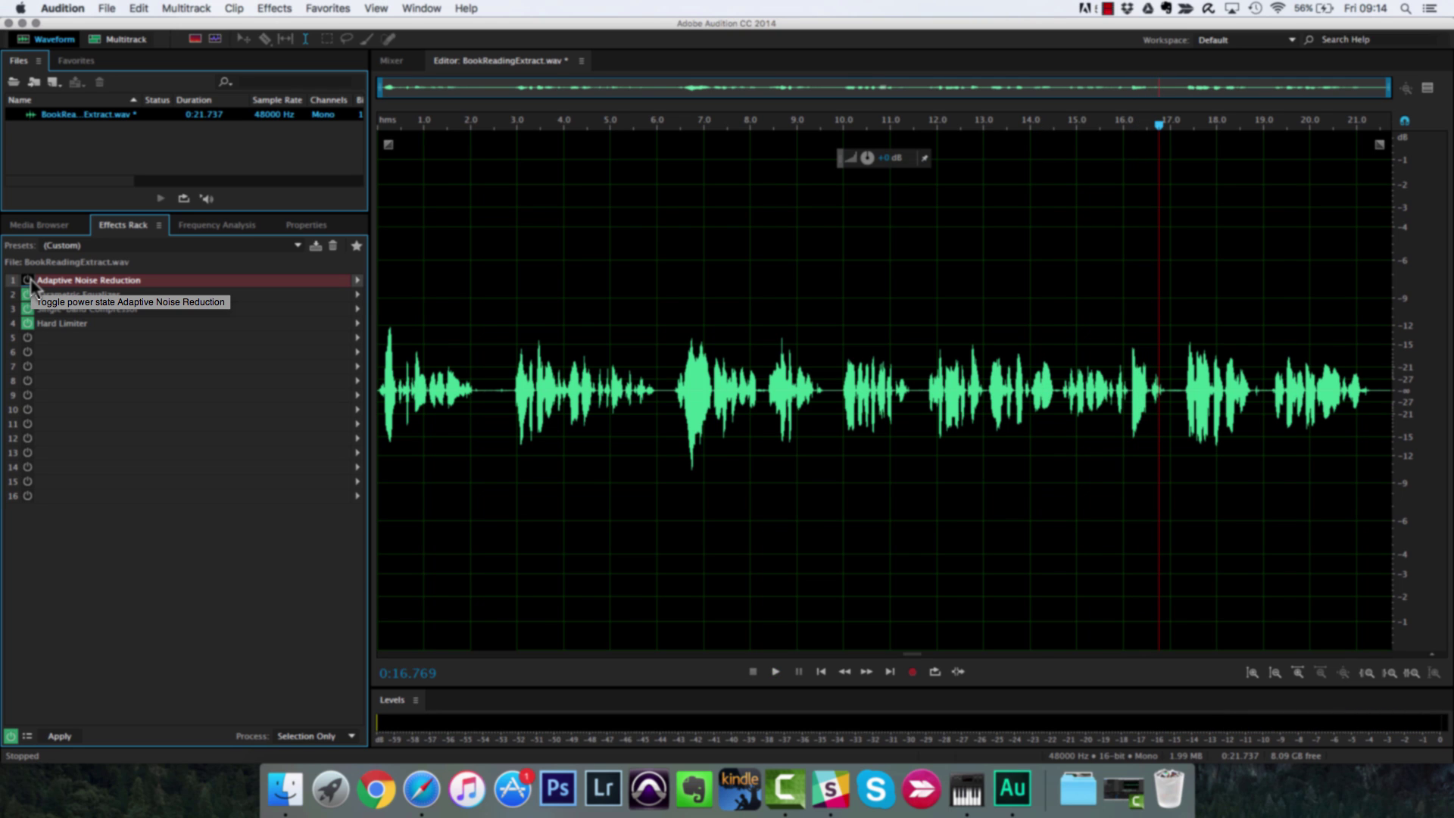
click(28, 280)
key(space)
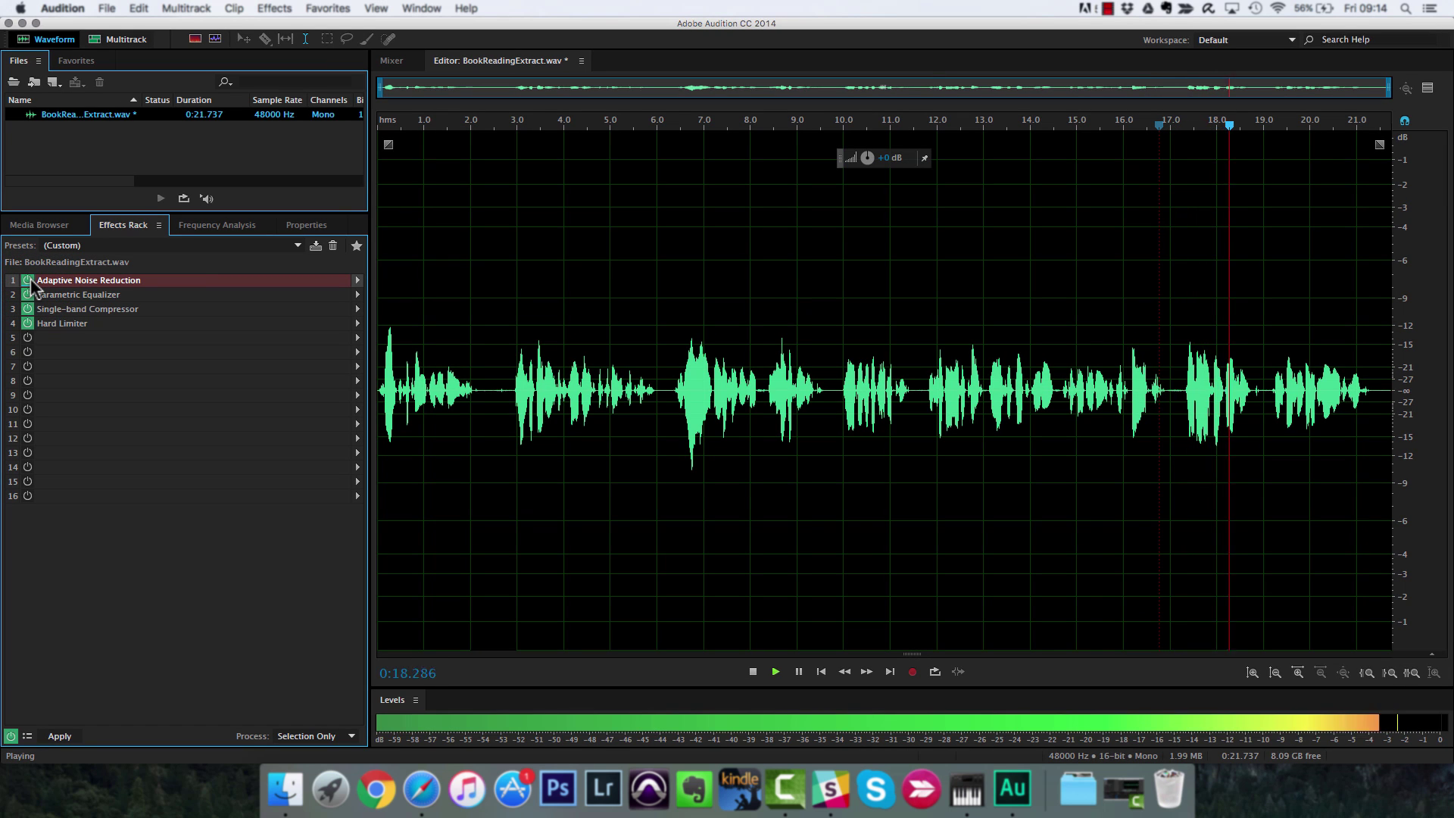
key(space)
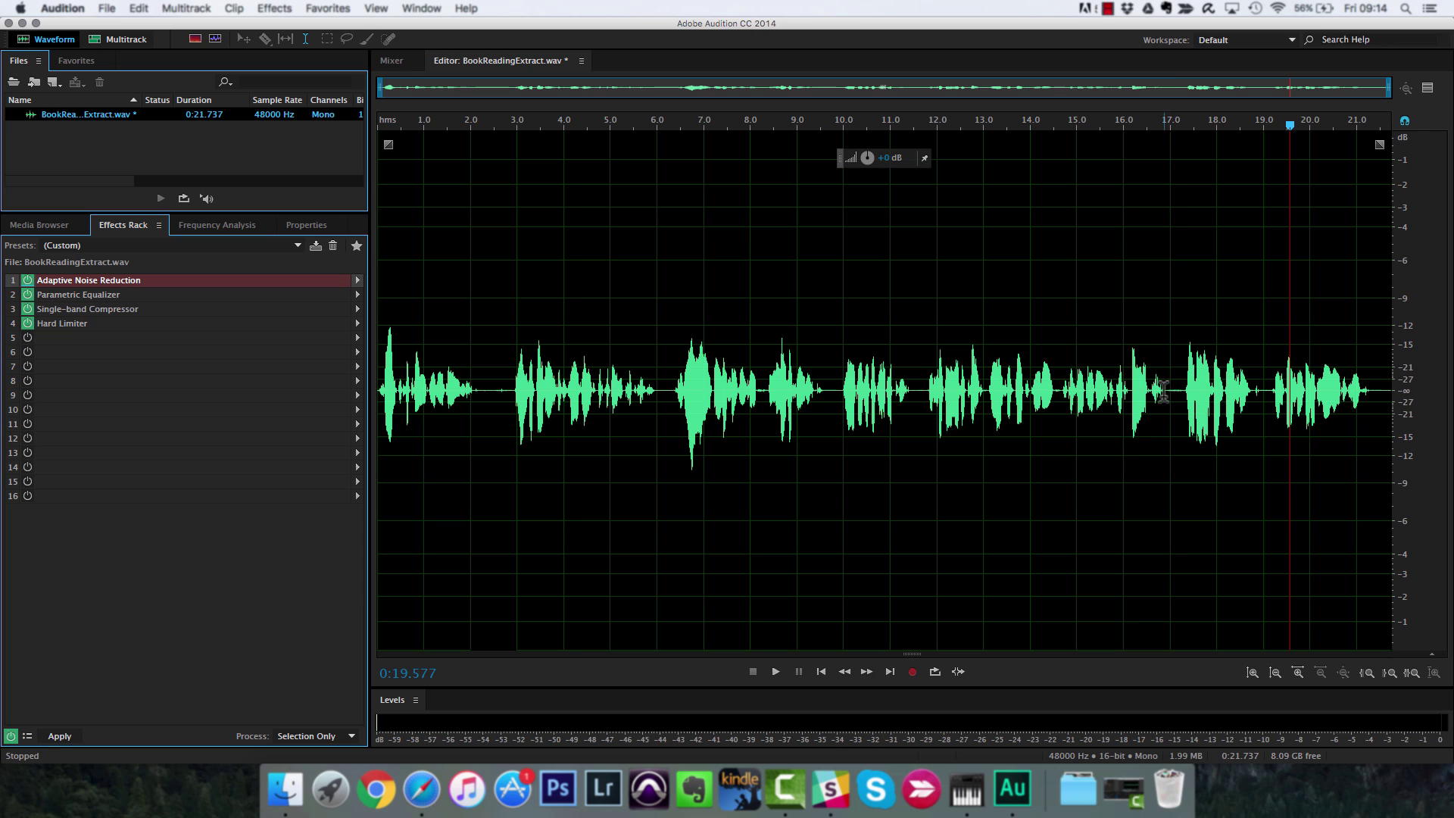
Silence the pause from 17.0 to about 17.3 seconds and play back that passage
drag(1172, 390, 1184, 388)
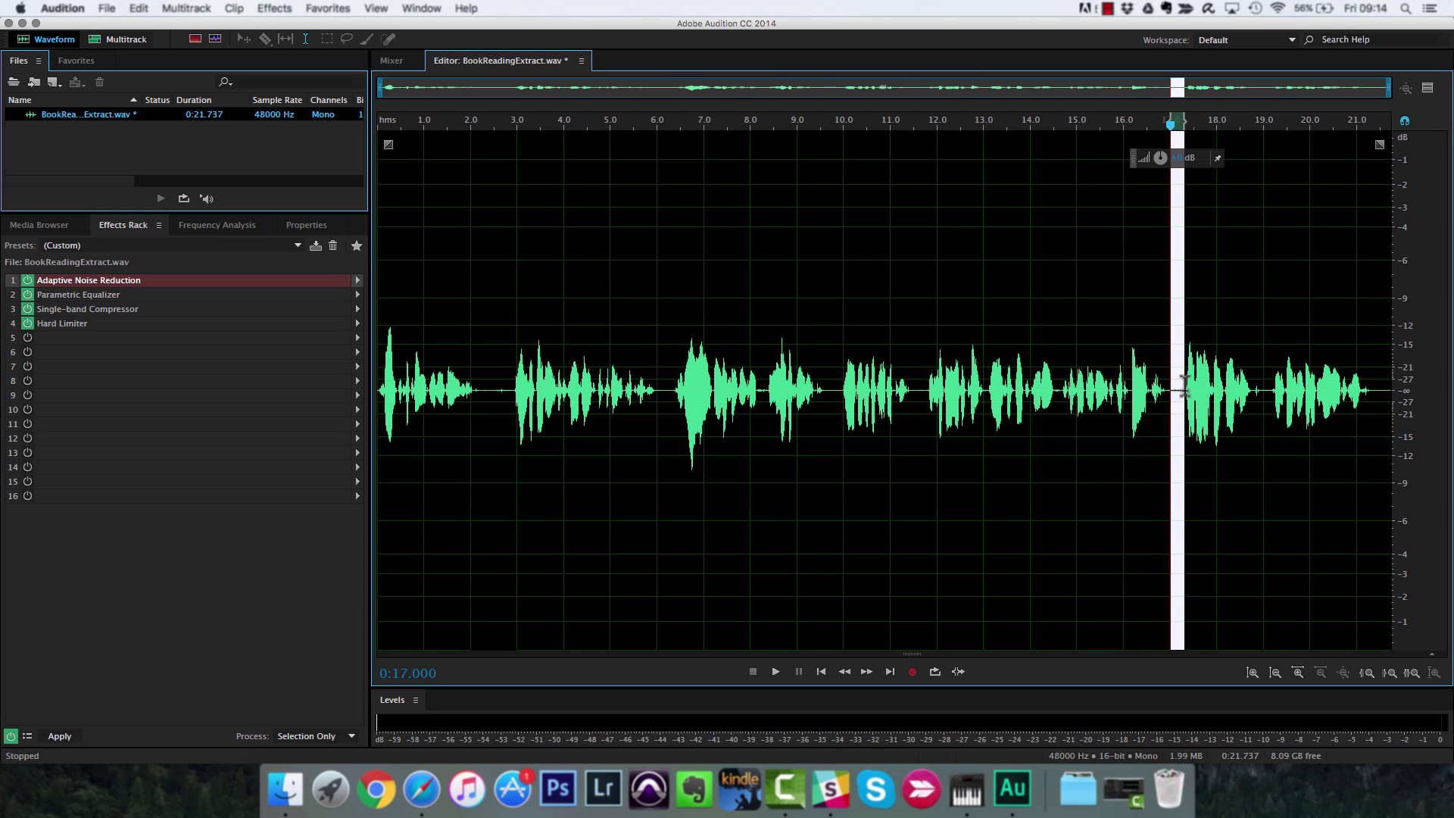
right_click(1179, 424)
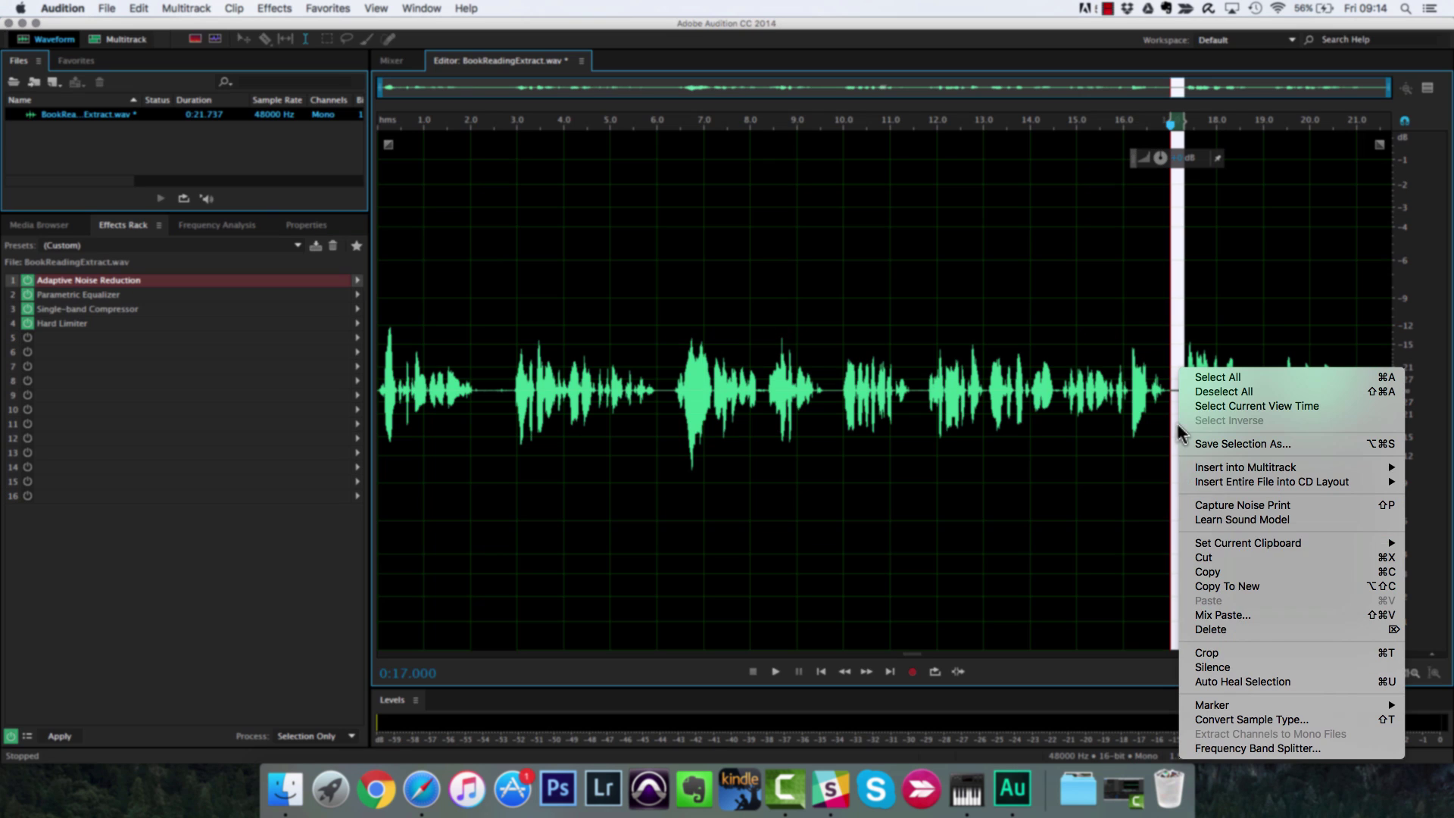
click(1237, 666)
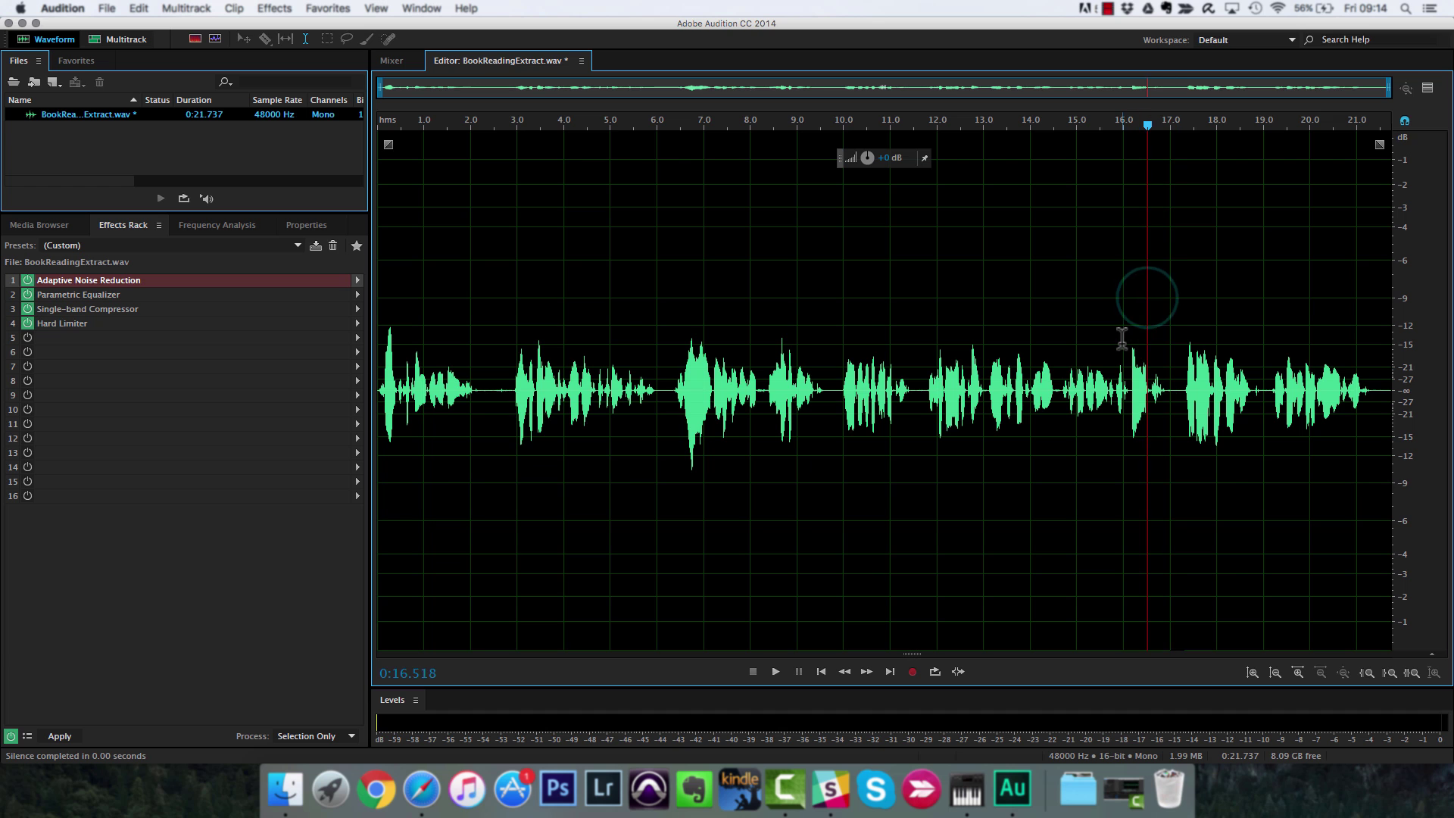
key(space)
key(space)
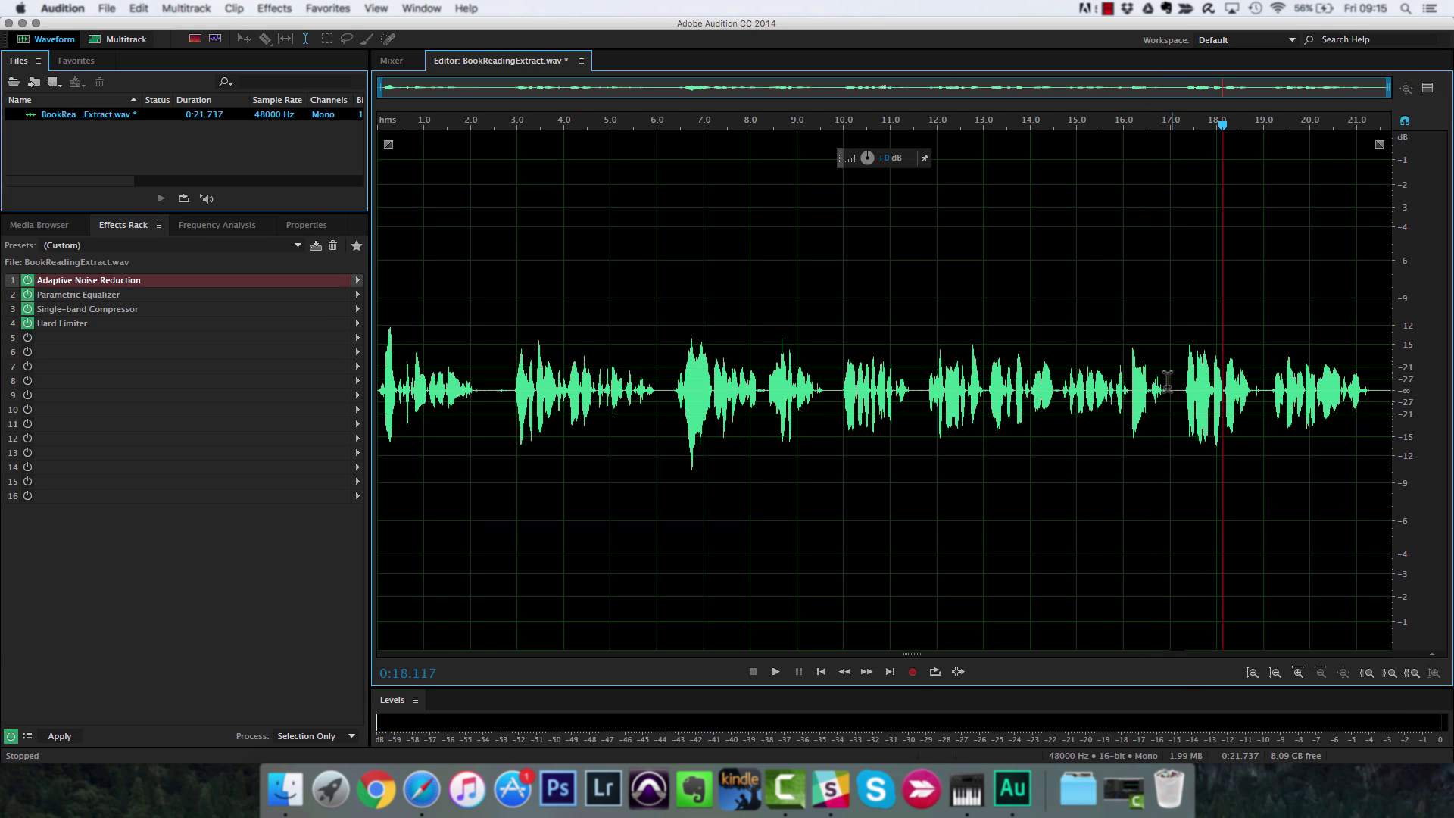
Silence the short stretch starting at about 16.9 seconds and play back the passage leading into it
drag(1167, 381, 1171, 380)
right_click(1171, 385)
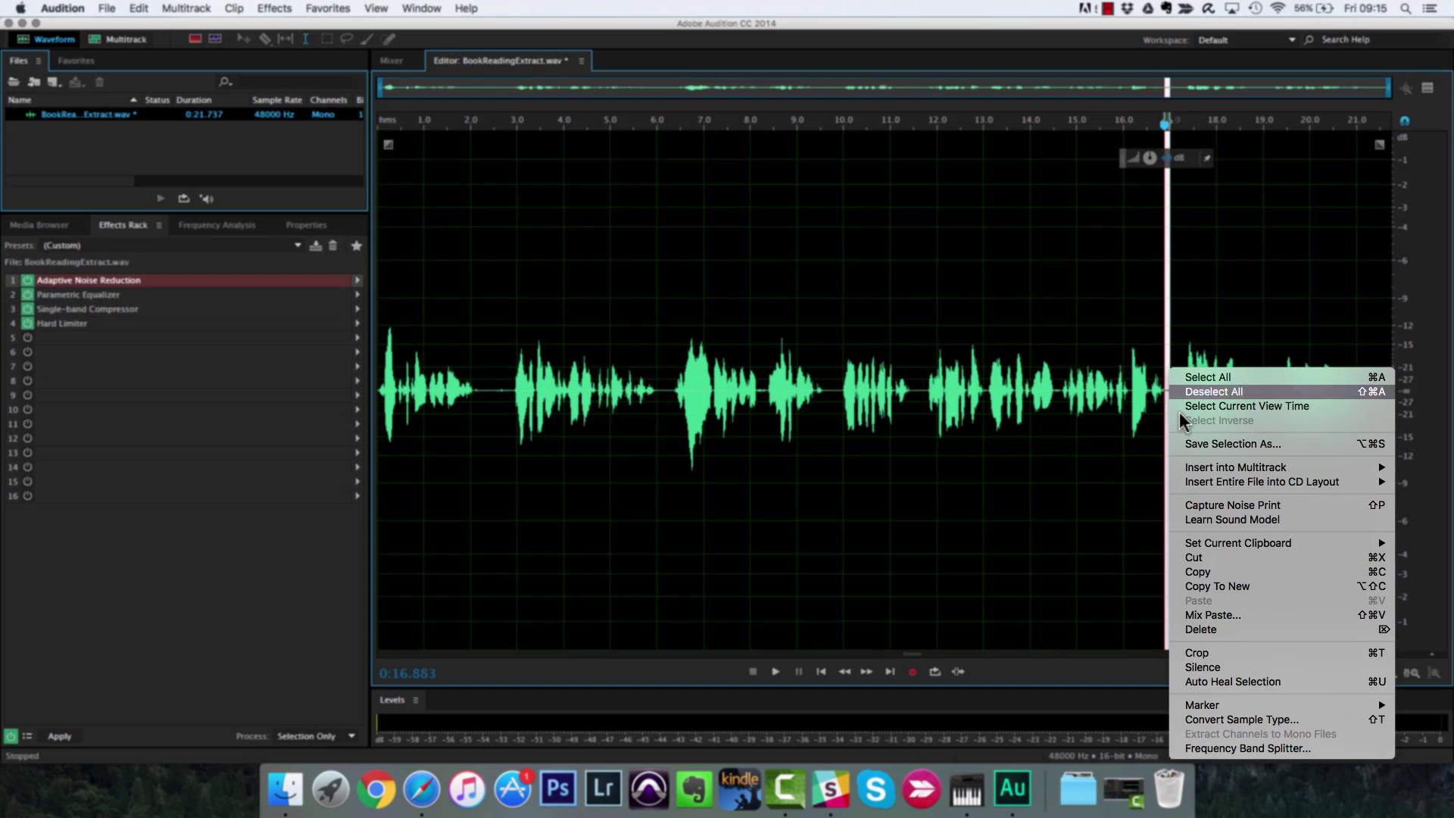
click(1223, 669)
click(1102, 135)
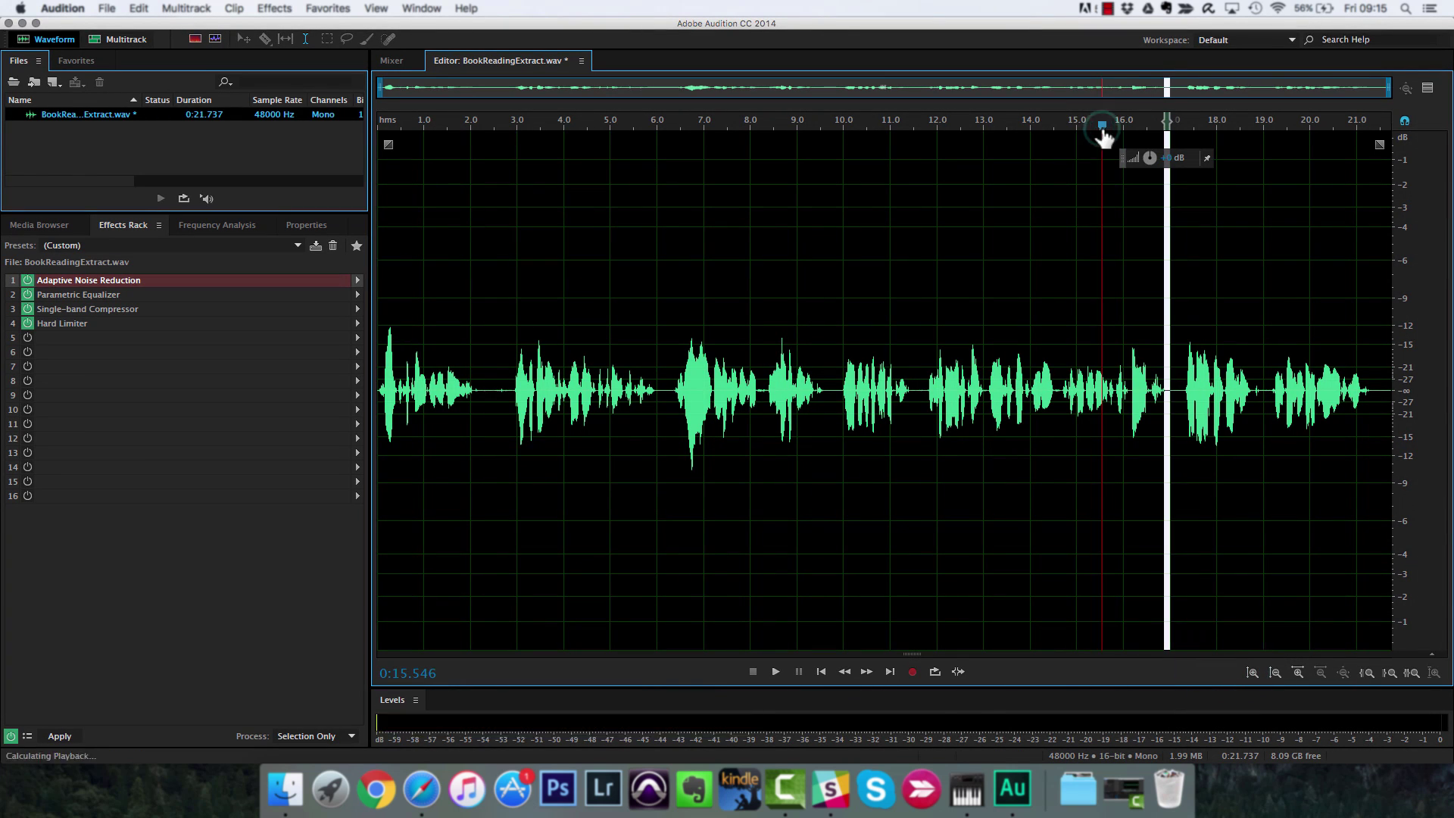
key(space)
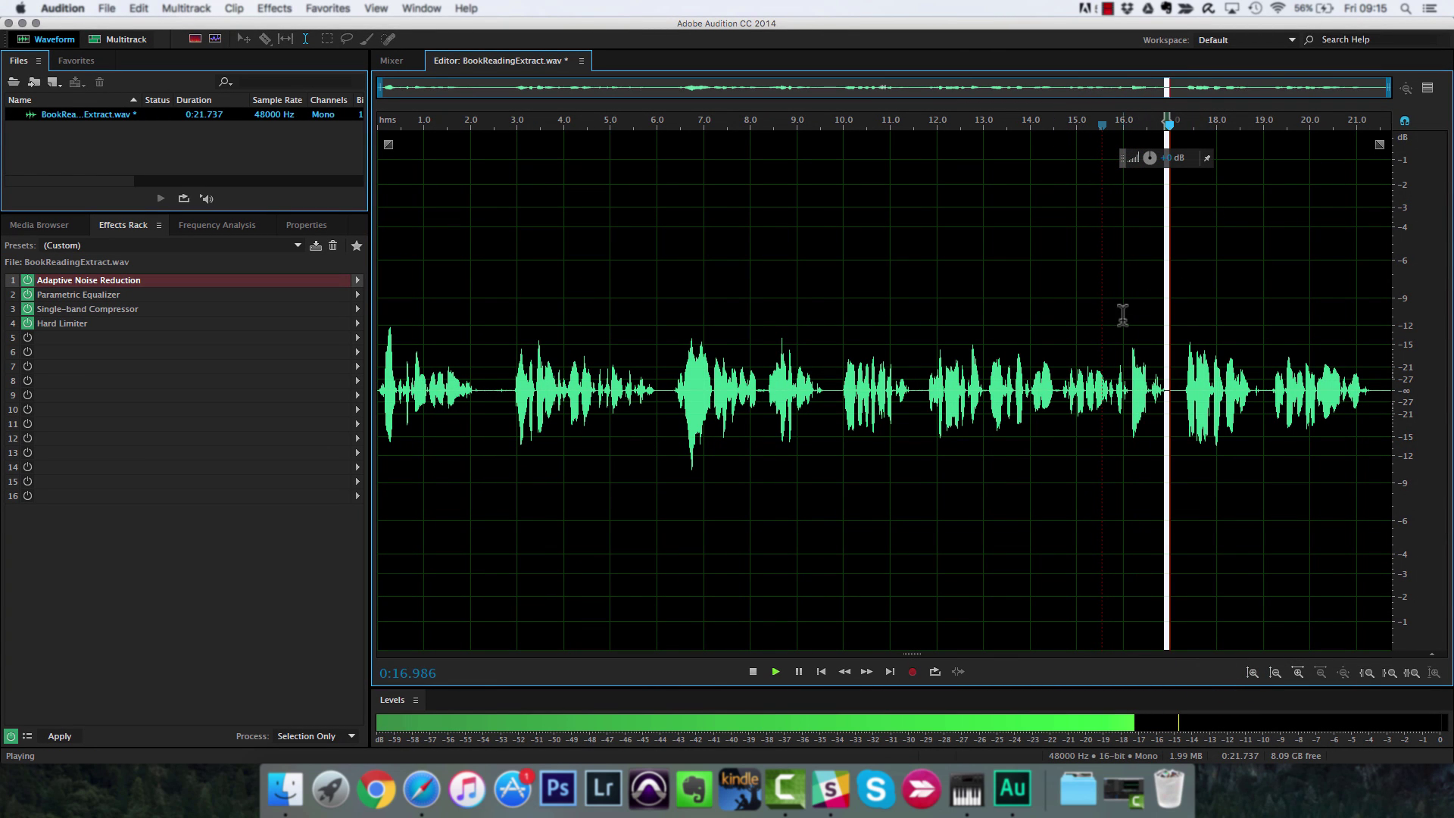
click(1024, 328)
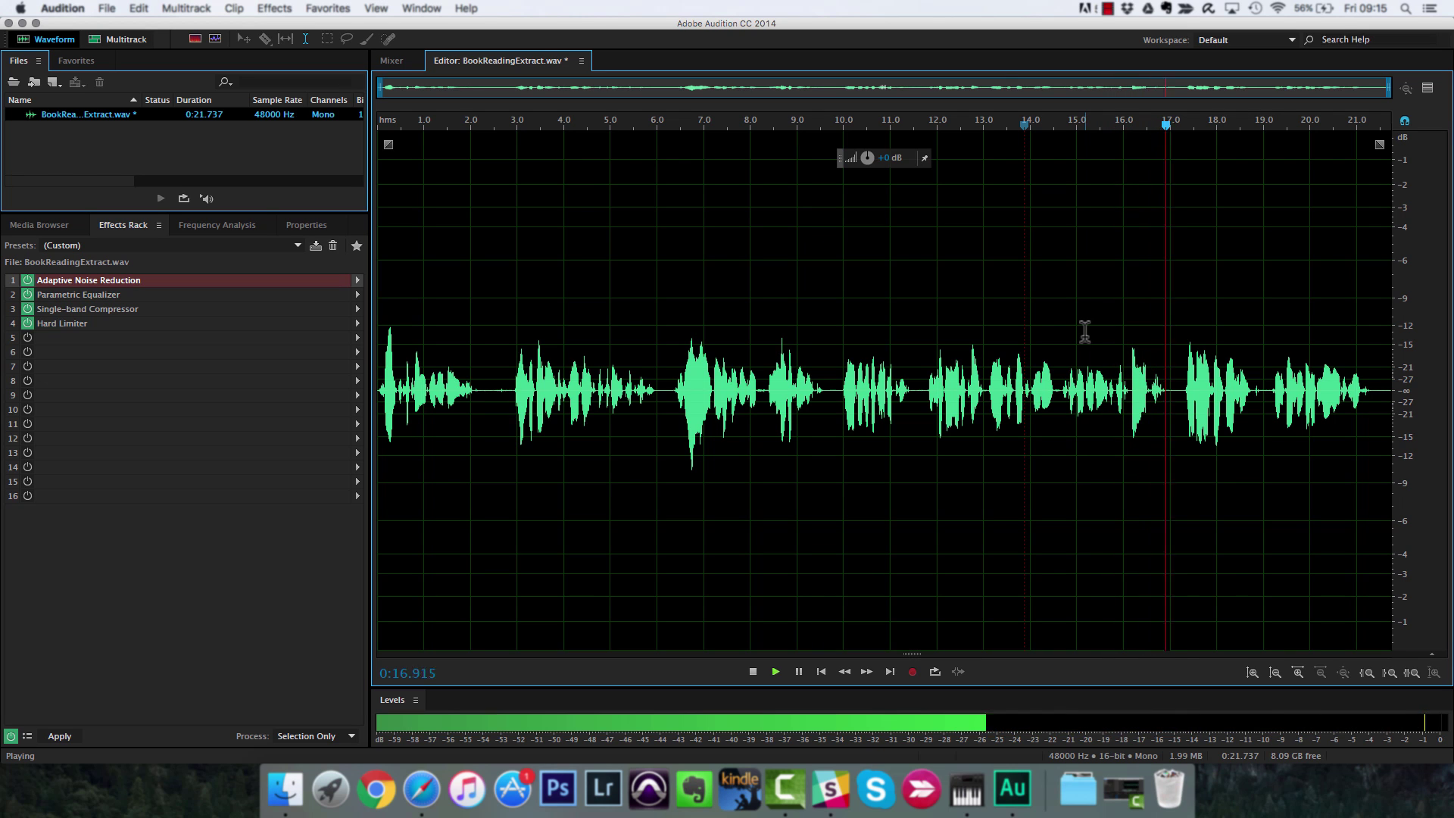
key(space)
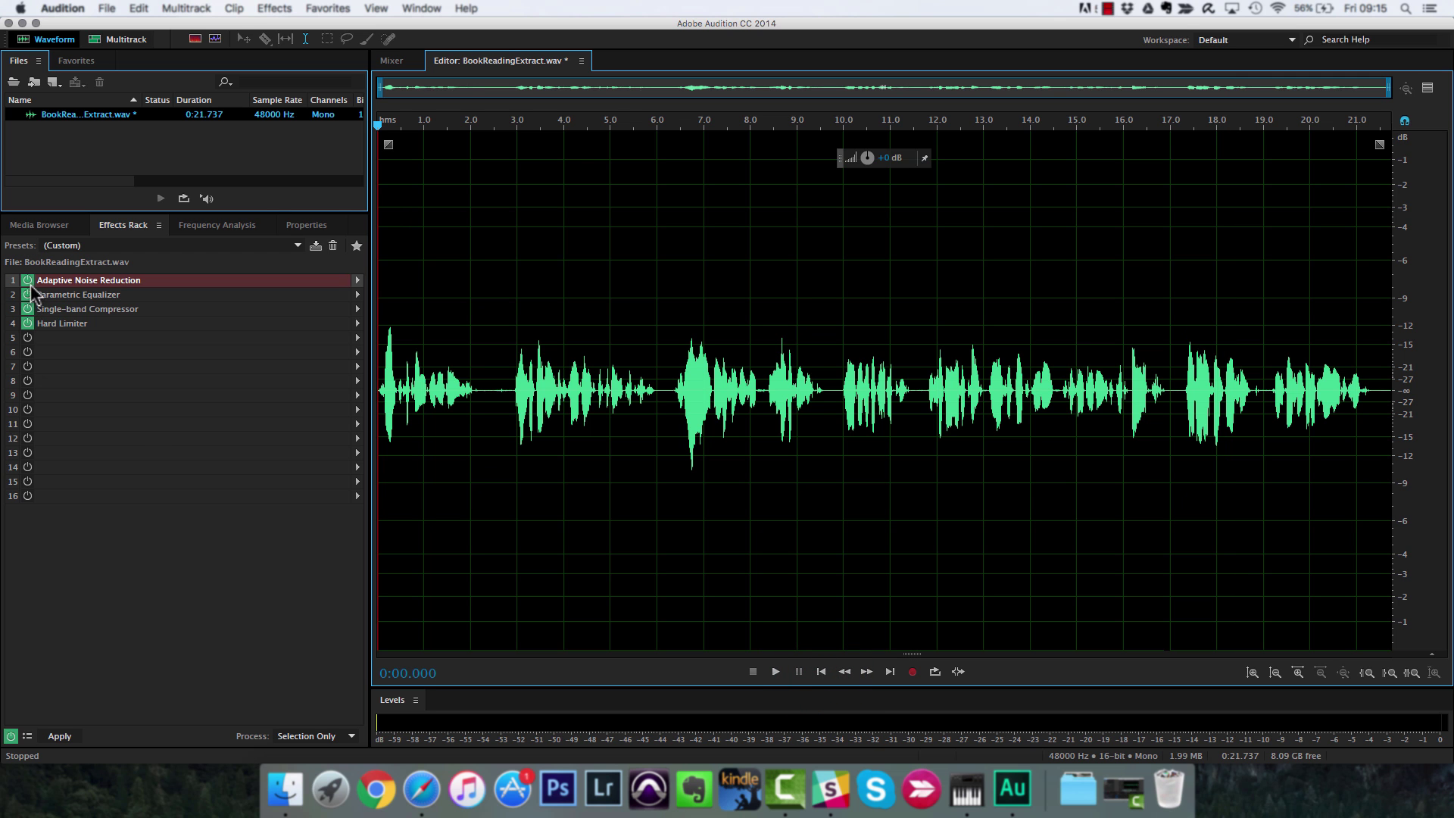
Bypass all four effects in the rack and play the opening of the unprocessed recording from the start
click(28, 323)
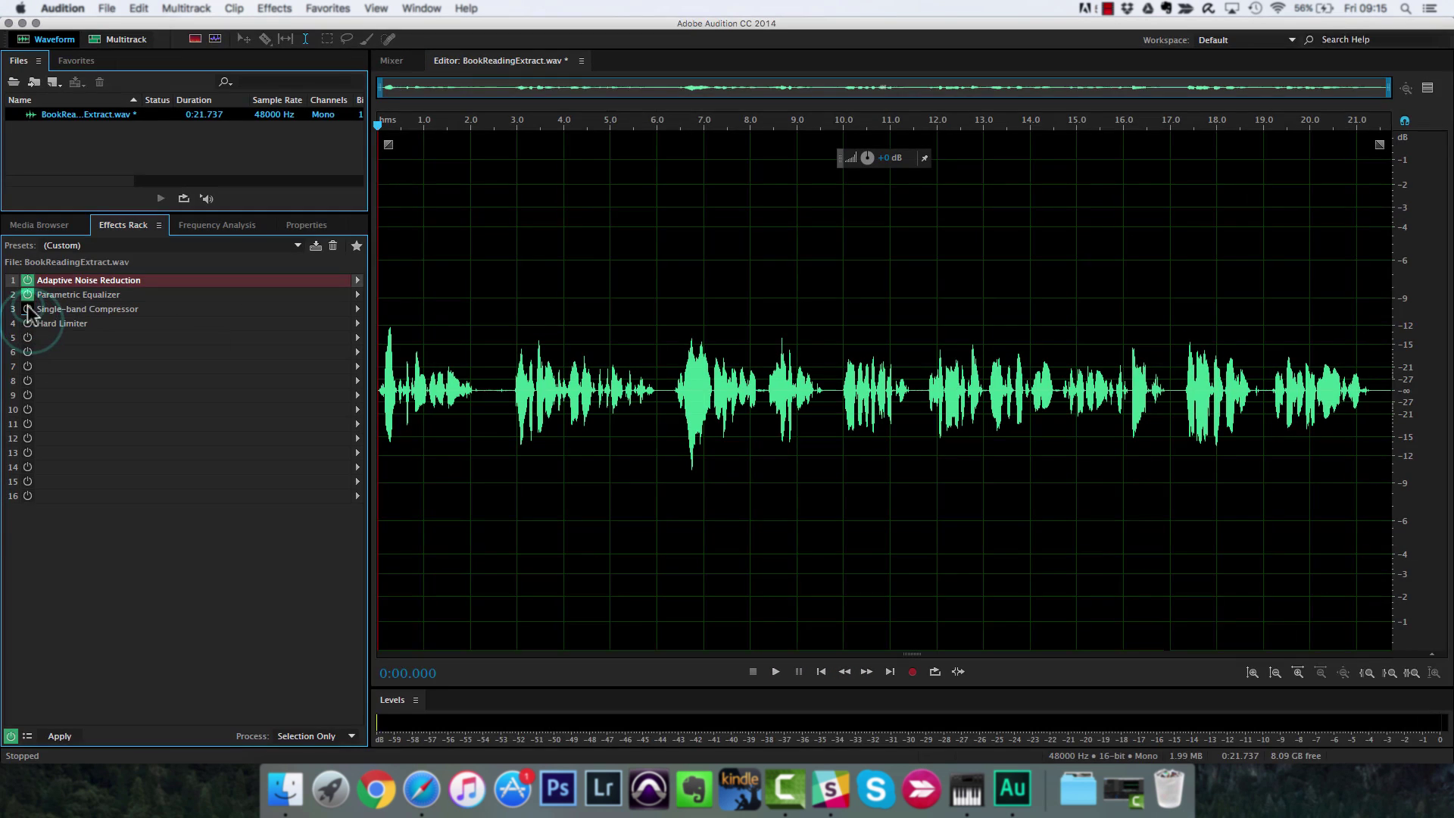
click(28, 295)
click(28, 280)
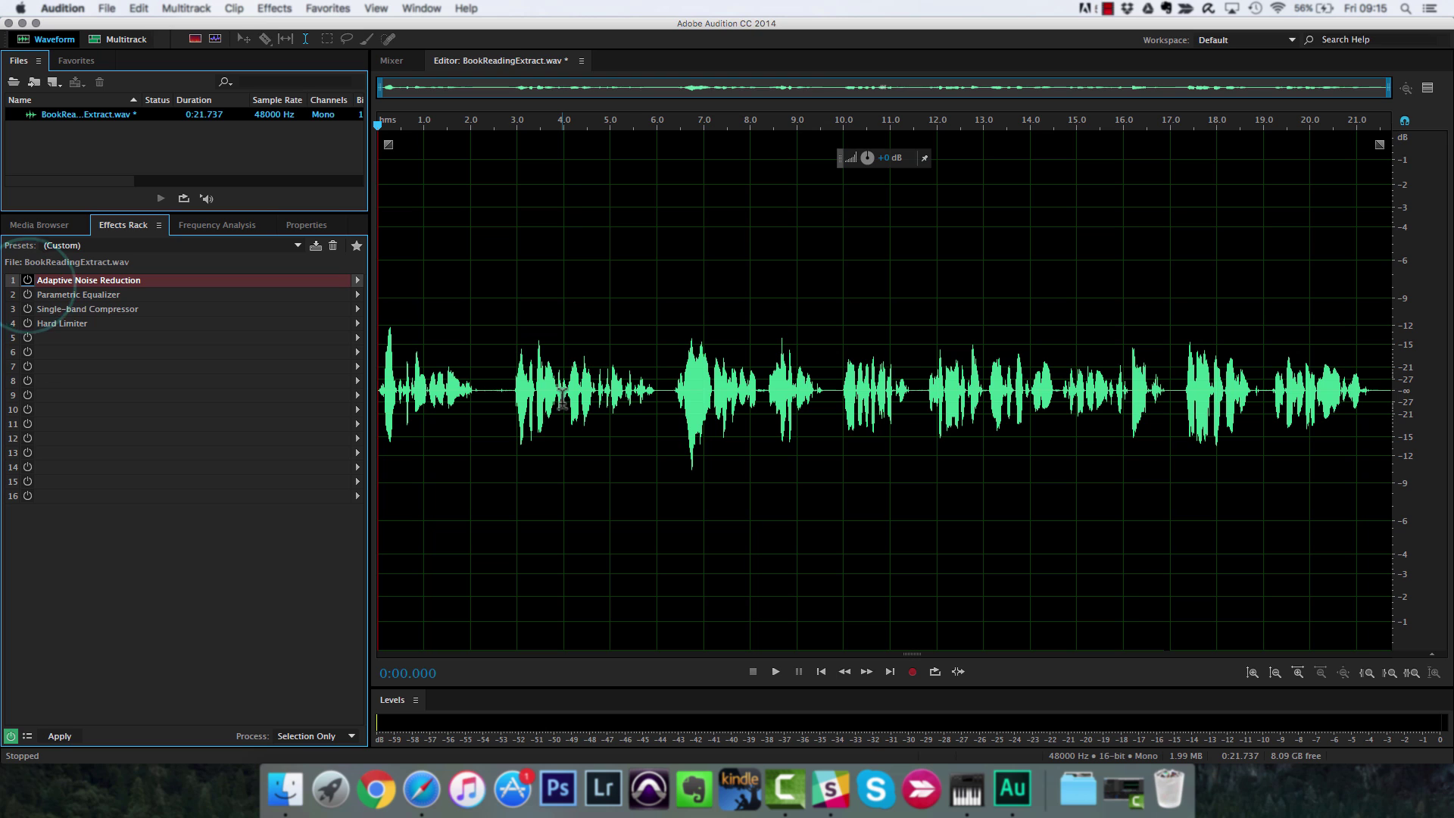
click(456, 371)
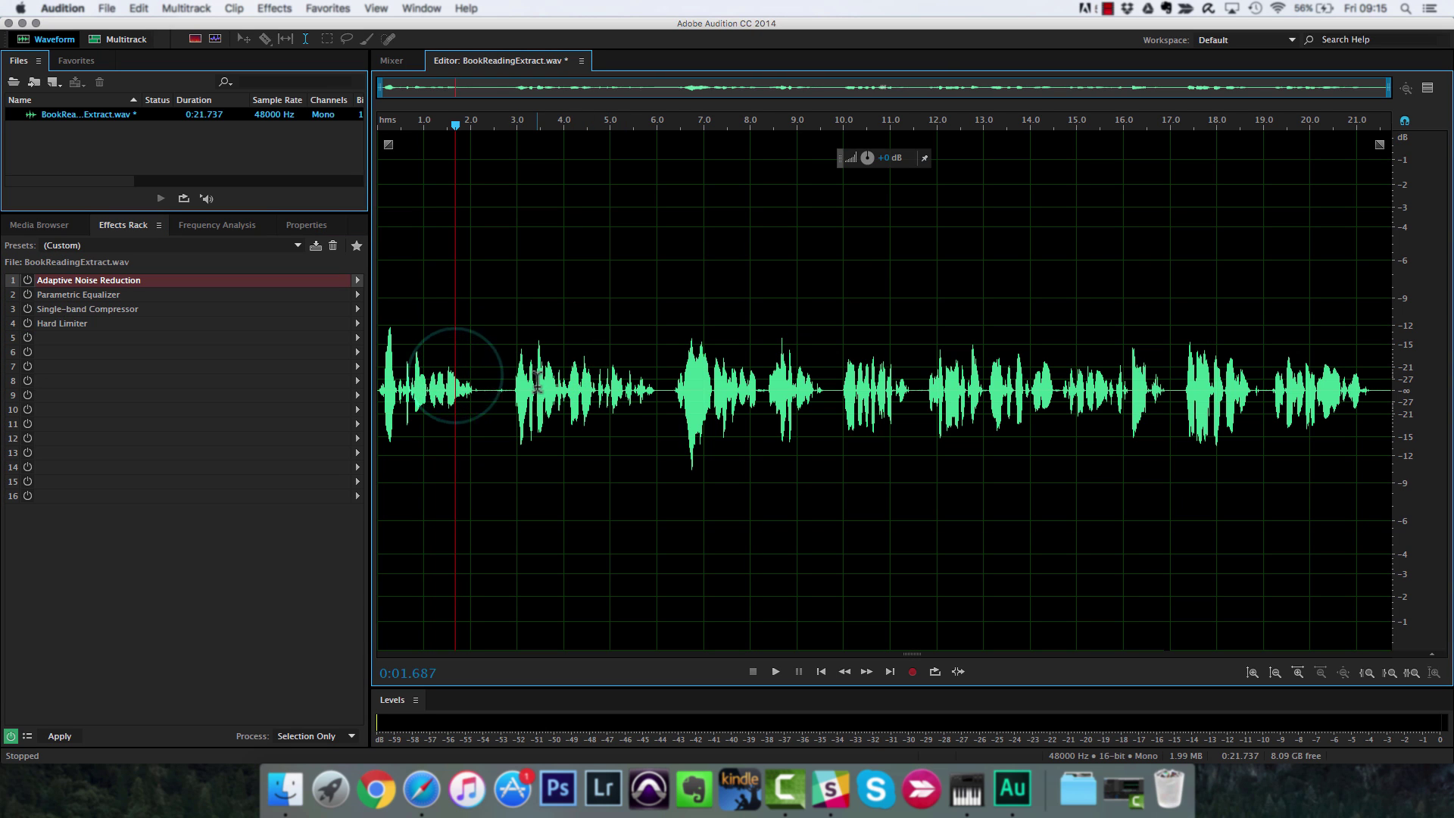
click(822, 672)
key(space)
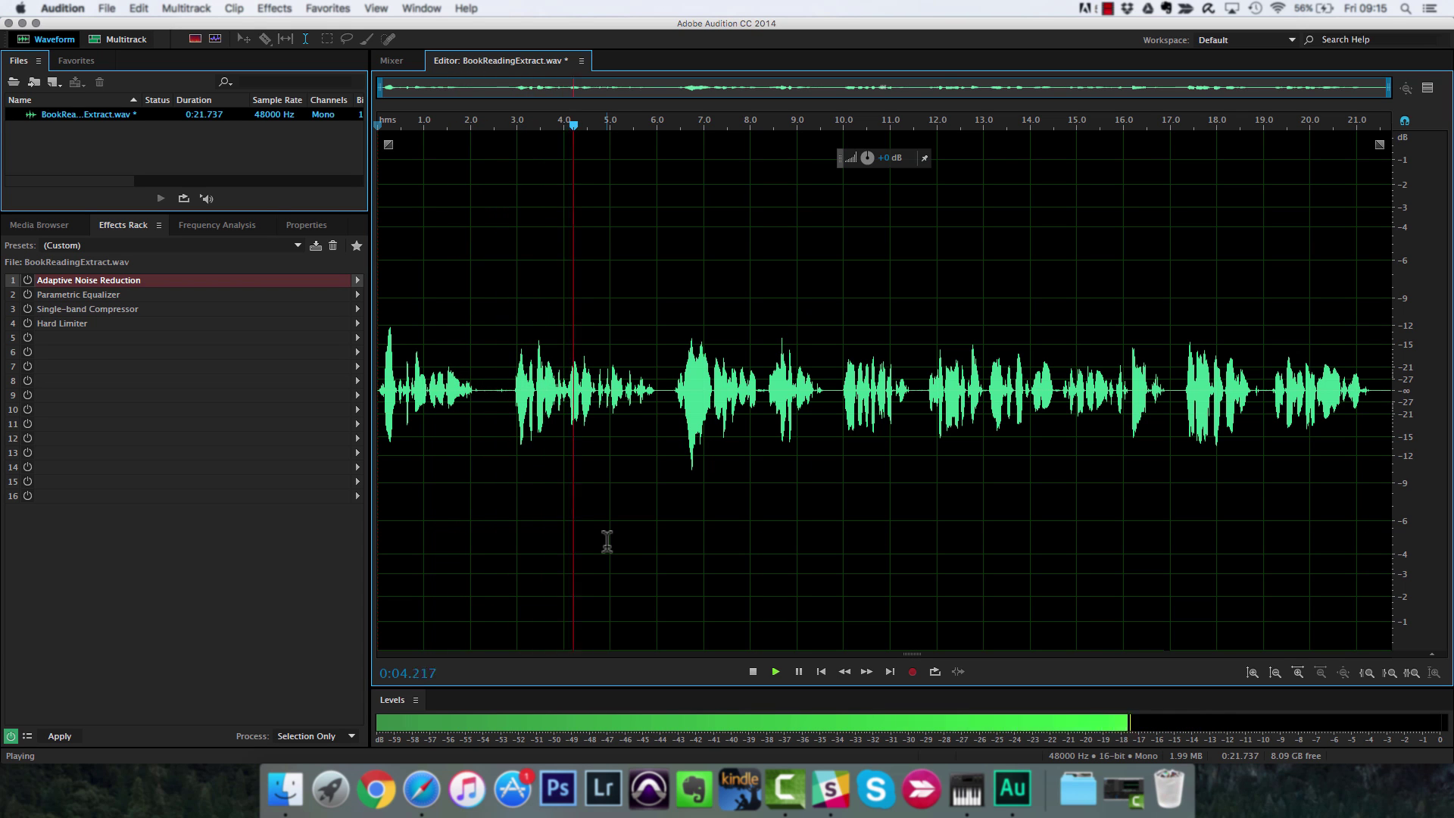
click(821, 672)
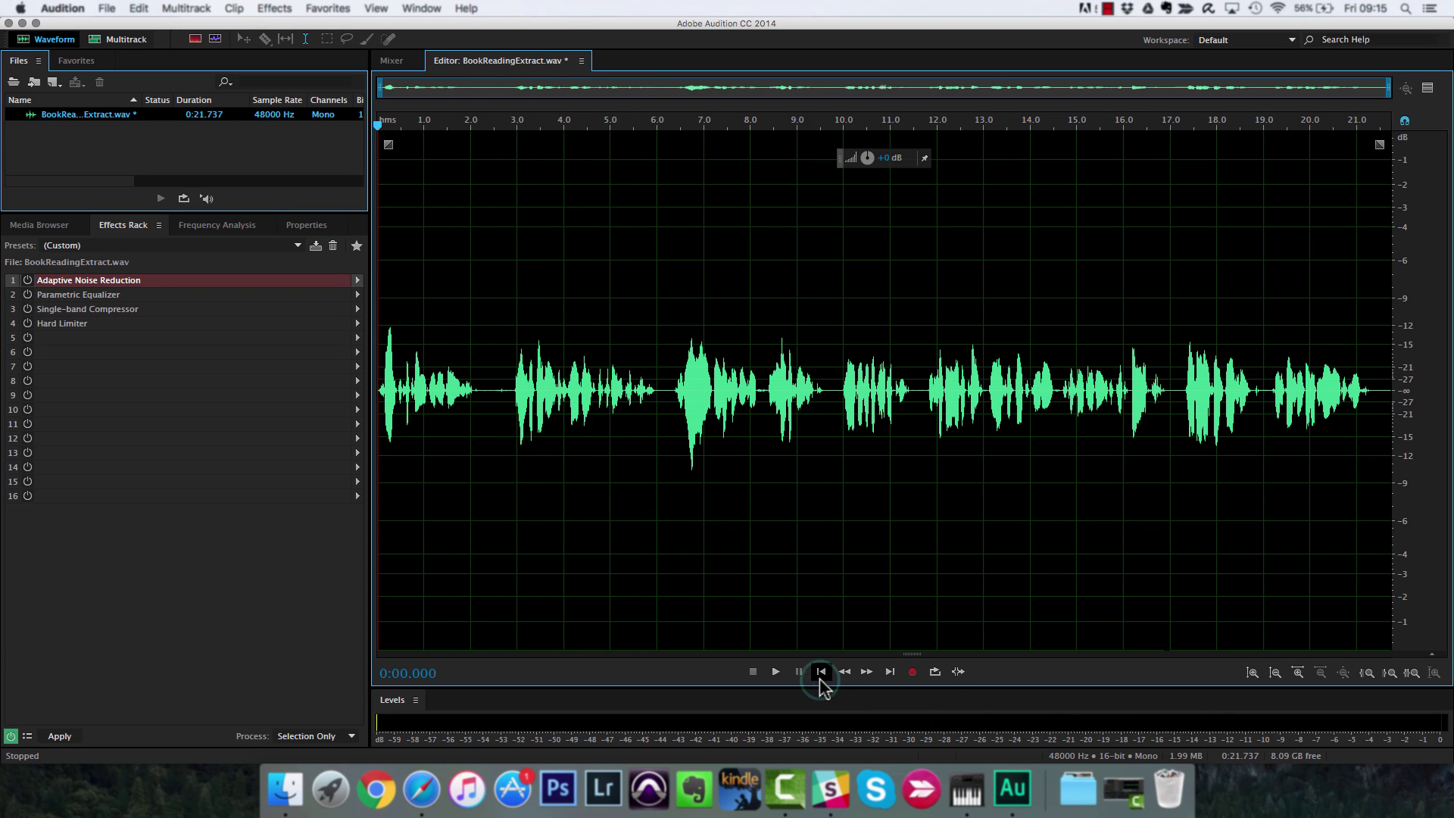
Reactivate Adaptive Noise Reduction, Parametric Equalizer, Single-band Compressor and Hard Limiter, and play the same opening passage with the effects applied
click(28, 279)
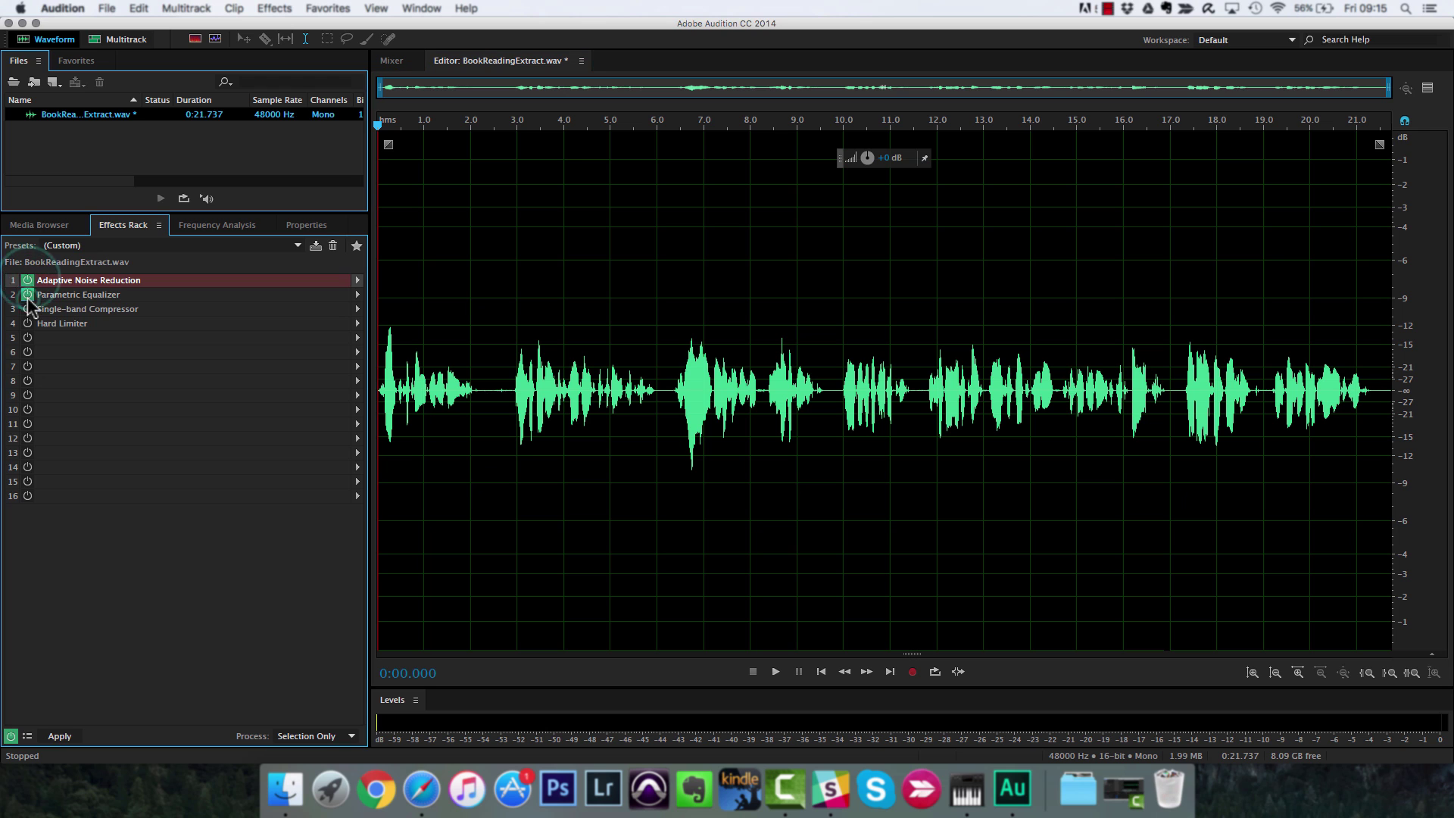
click(27, 309)
click(28, 323)
key(space)
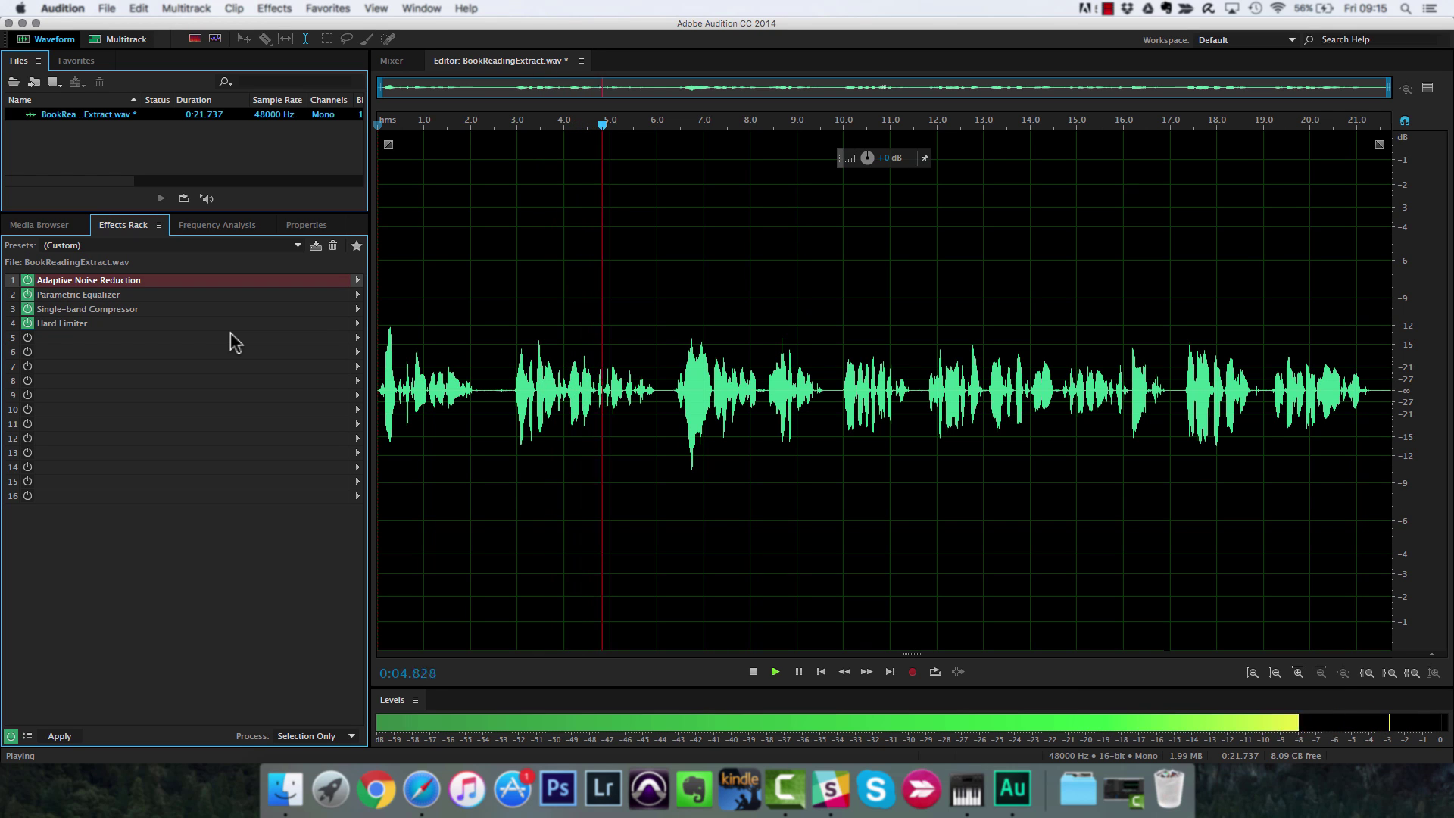
key(space)
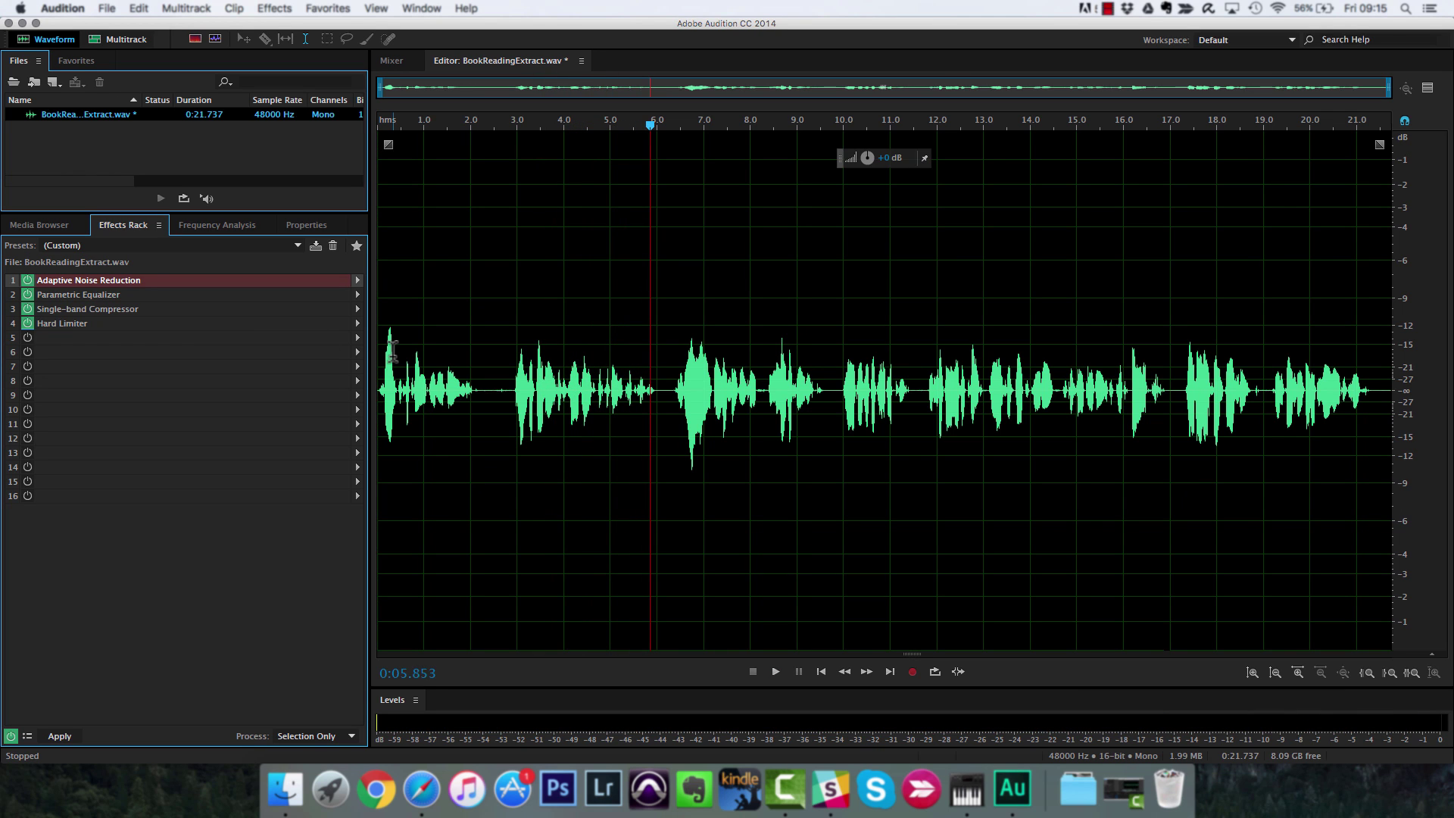